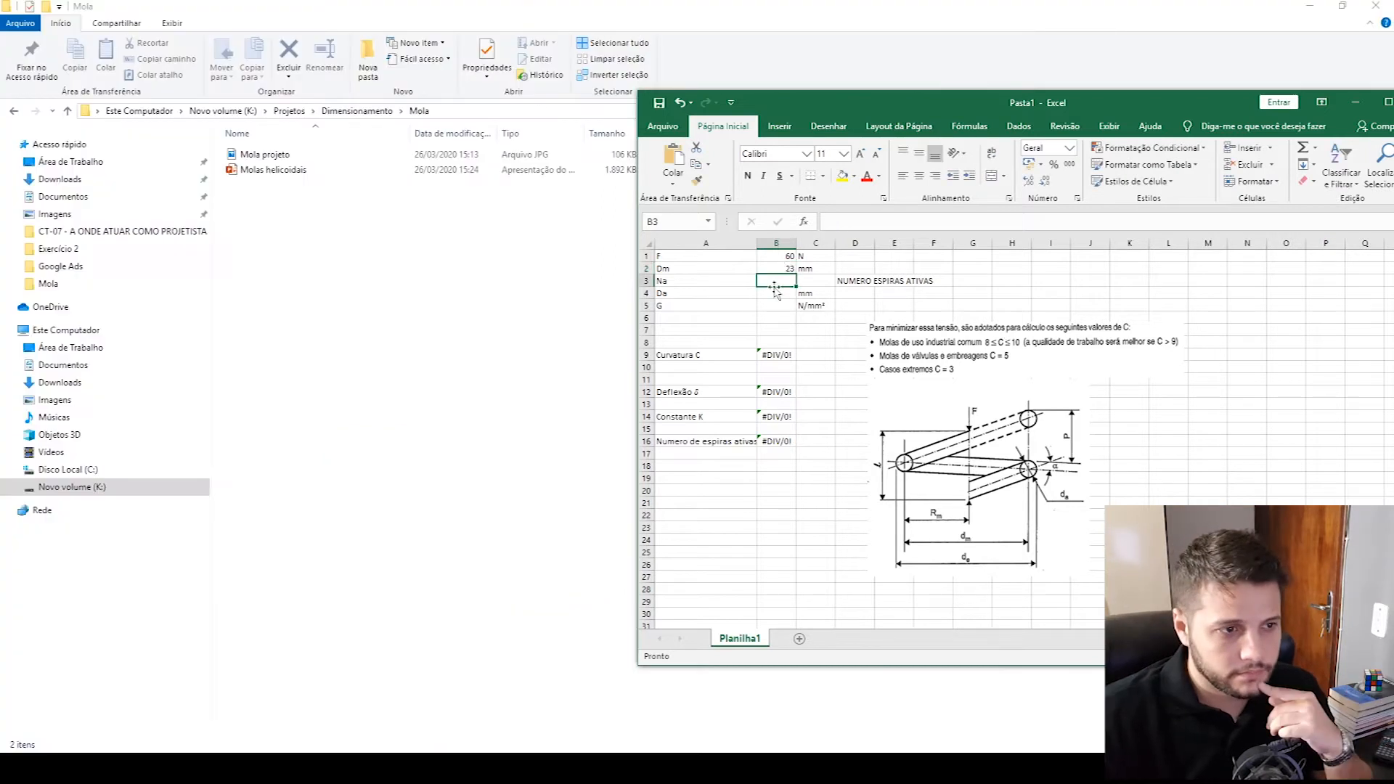
# - Set the mean diameter Dm to 24 mm and clear the force F value in the spring calculation sheet
pyautogui.click(775, 269)
pyautogui.write('24')
pyautogui.press('Return')
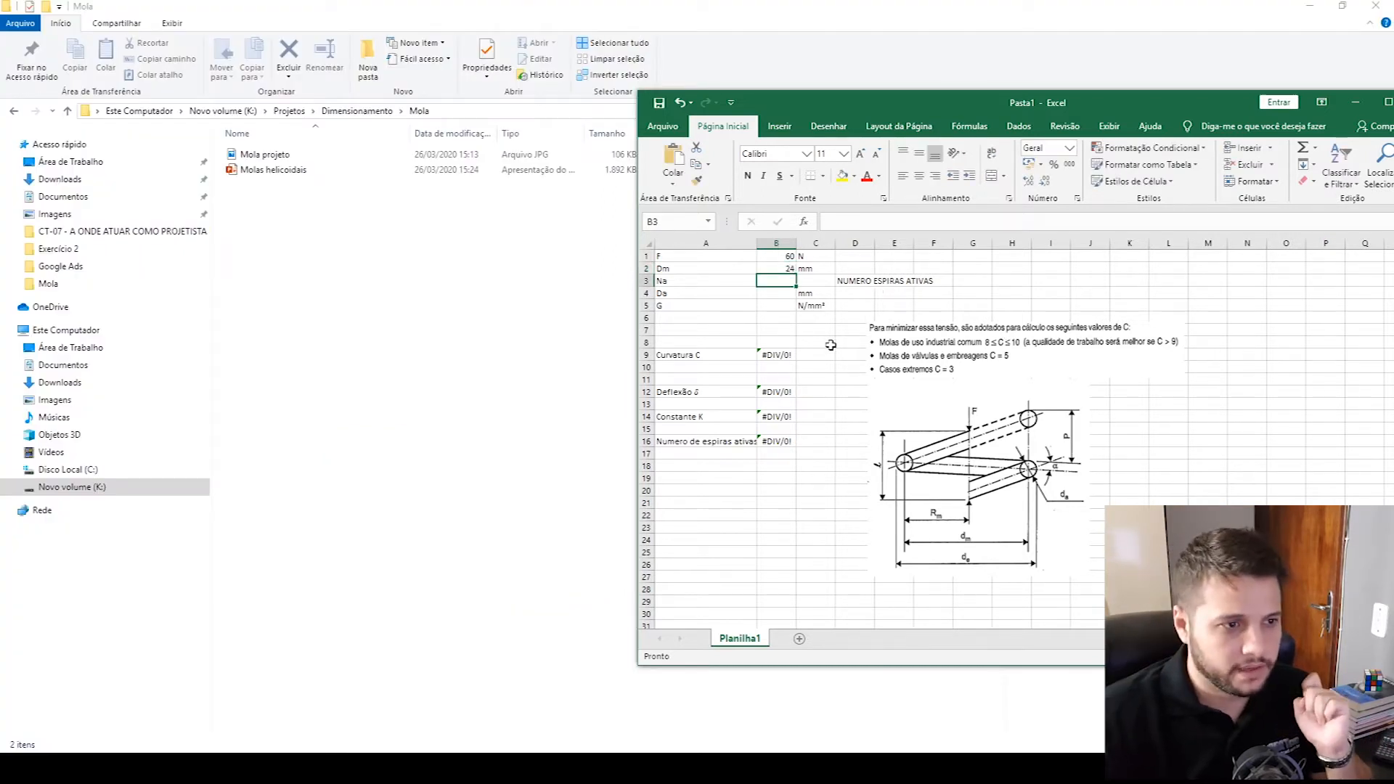
pyautogui.click(770, 257)
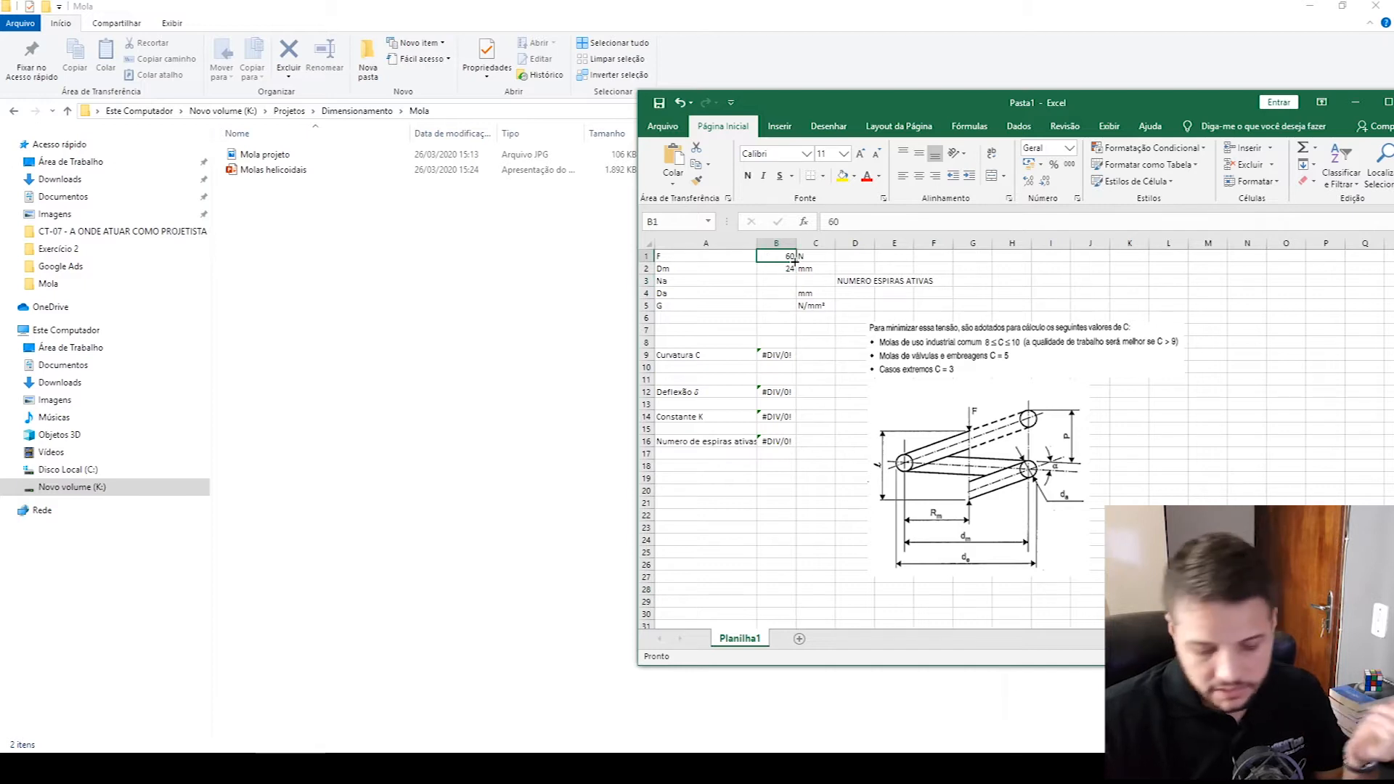
pyautogui.press('Delete')
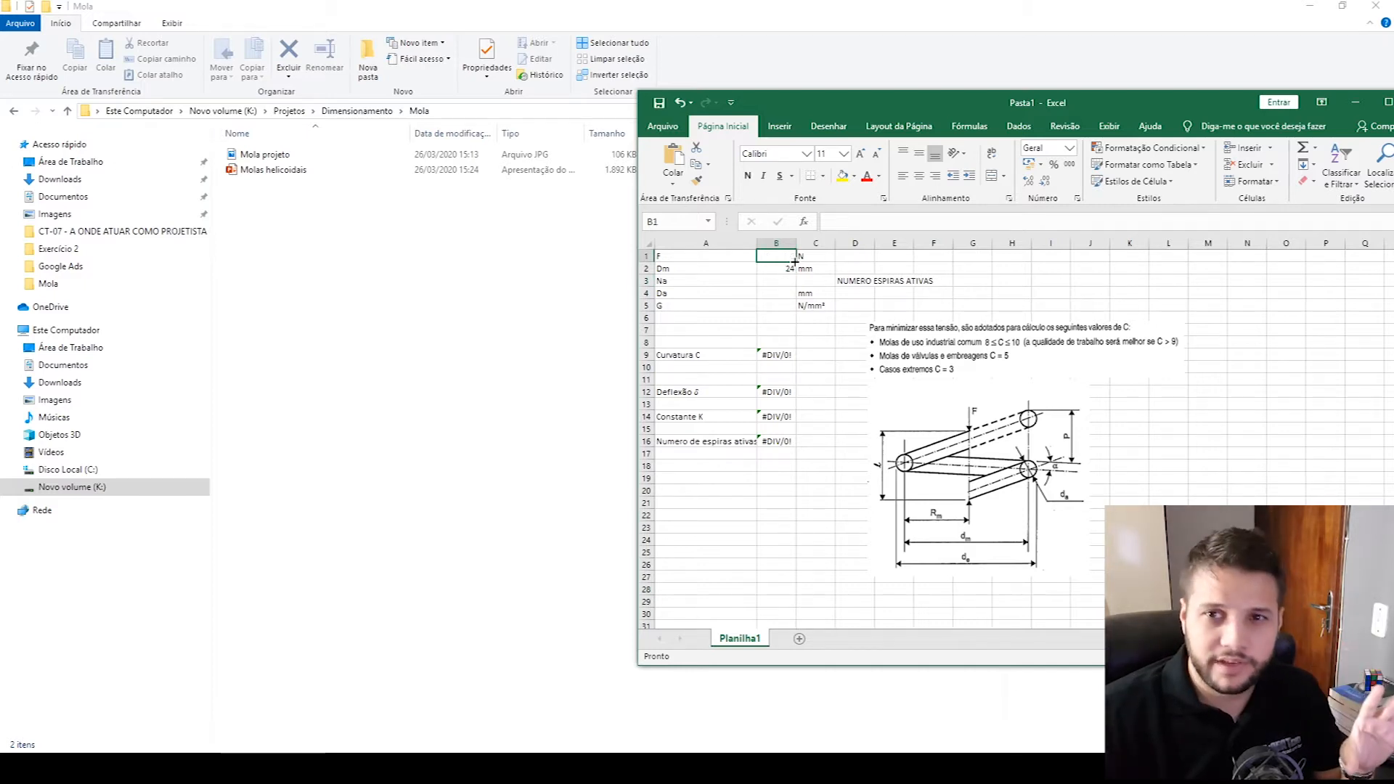
pyautogui.click(790, 331)
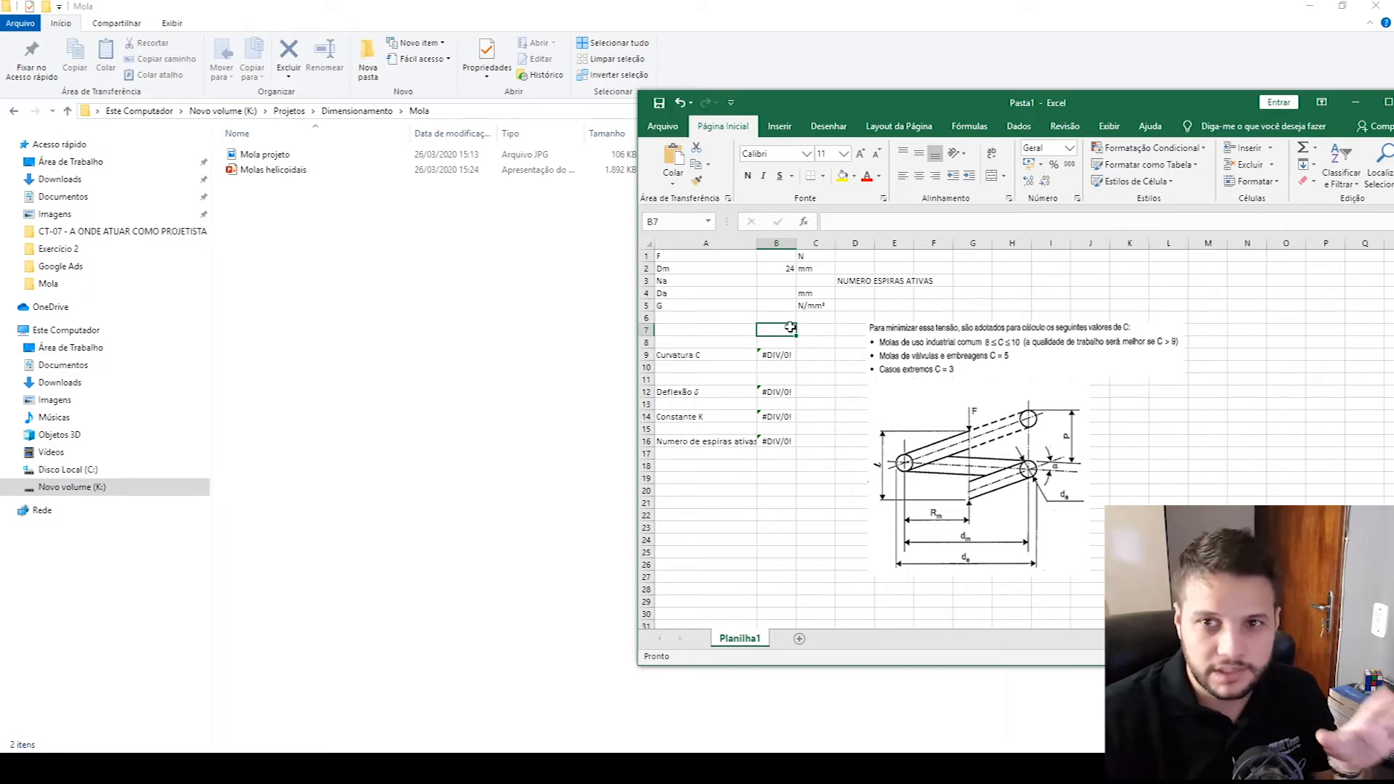
# - Enter 2,5 mm as the wire diameter Da
pyautogui.click(793, 289)
pyautogui.press('Up')
pyautogui.press('Up')
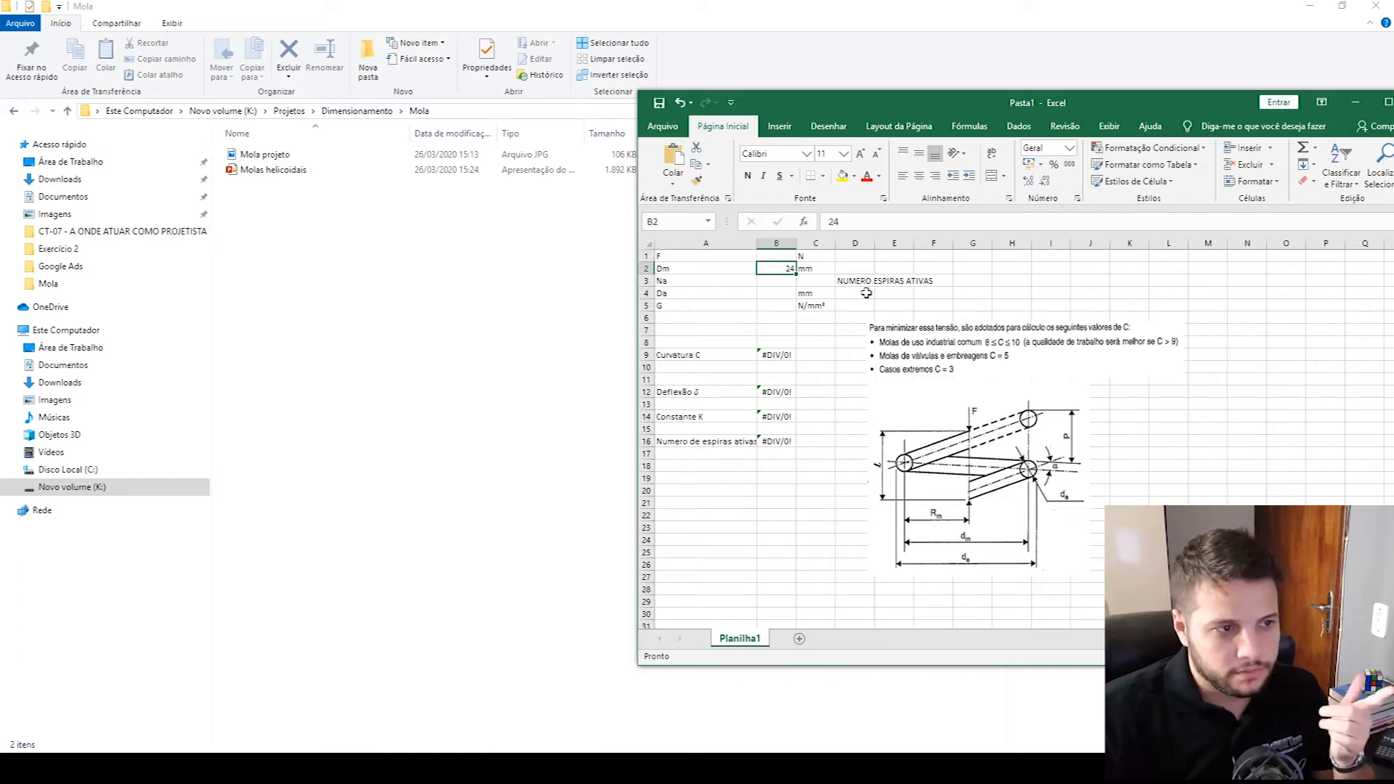
pyautogui.click(785, 296)
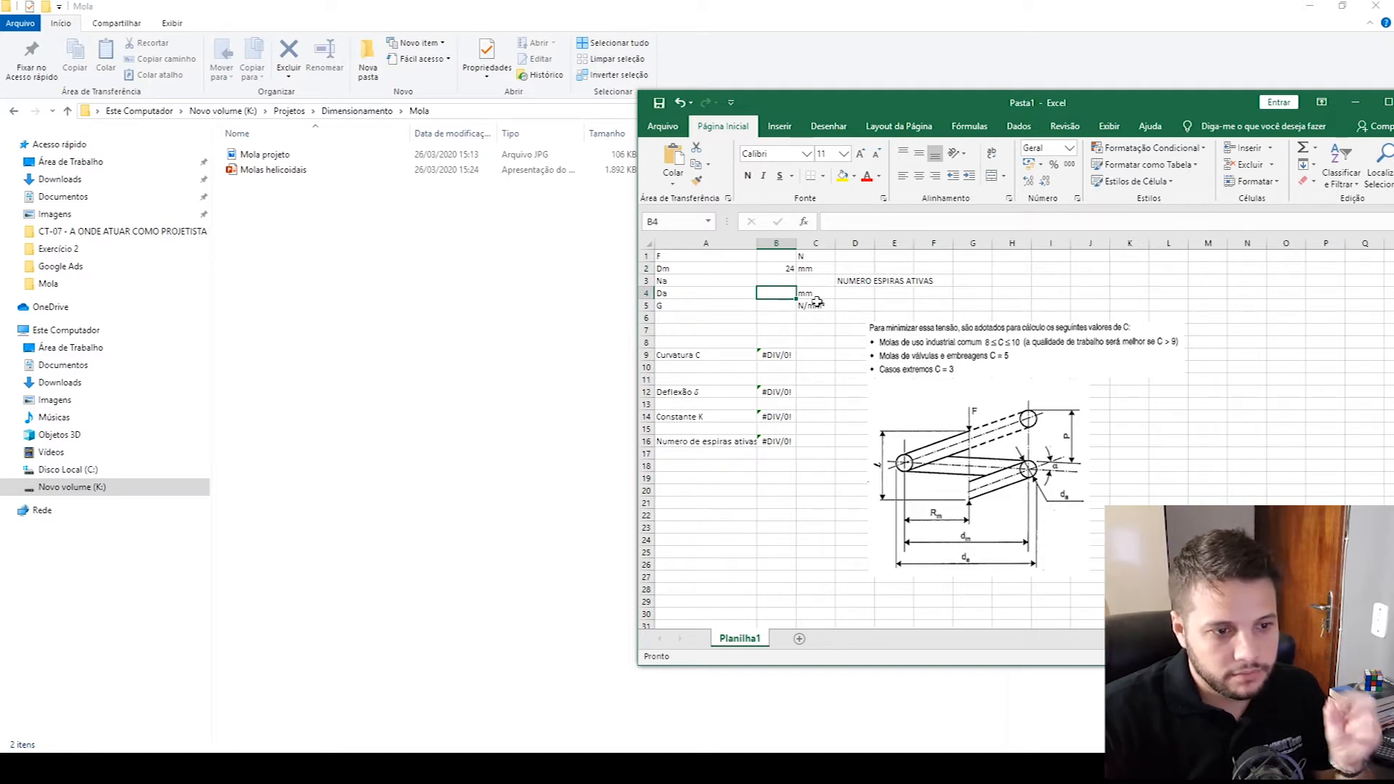
pyautogui.write('2,5')
pyautogui.press('Return')
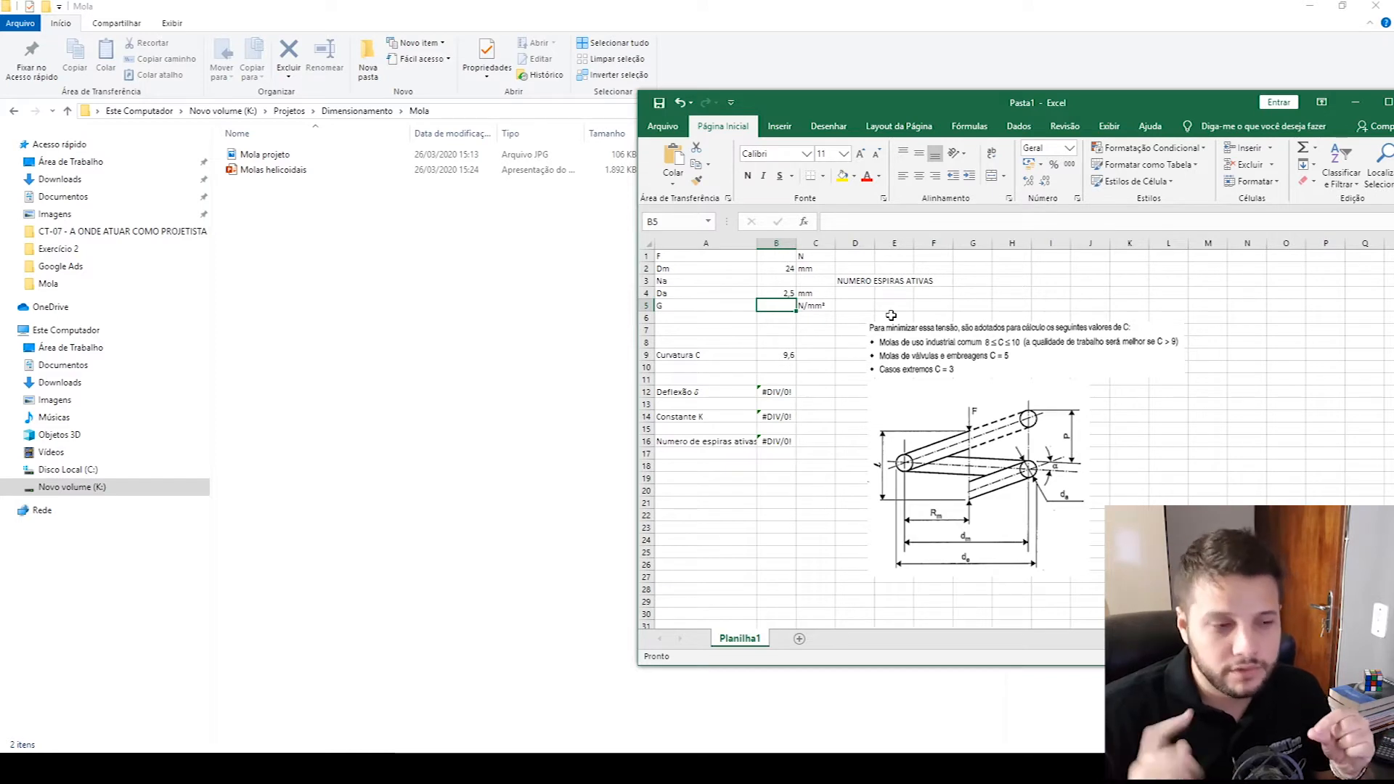
# - Check the curvature C formula and its result against the Dm and Da inputs
pyautogui.click(763, 267)
pyautogui.click(782, 293)
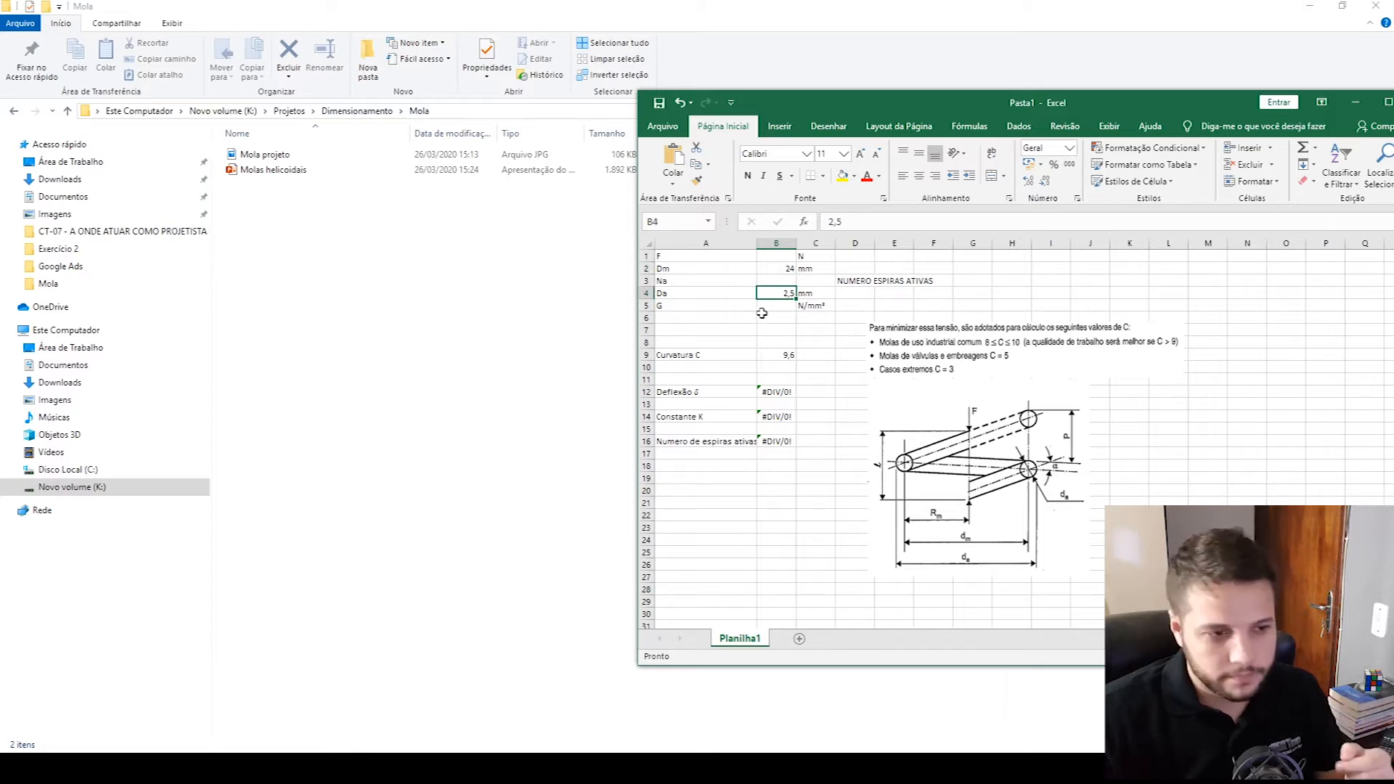
pyautogui.click(798, 366)
pyautogui.click(786, 356)
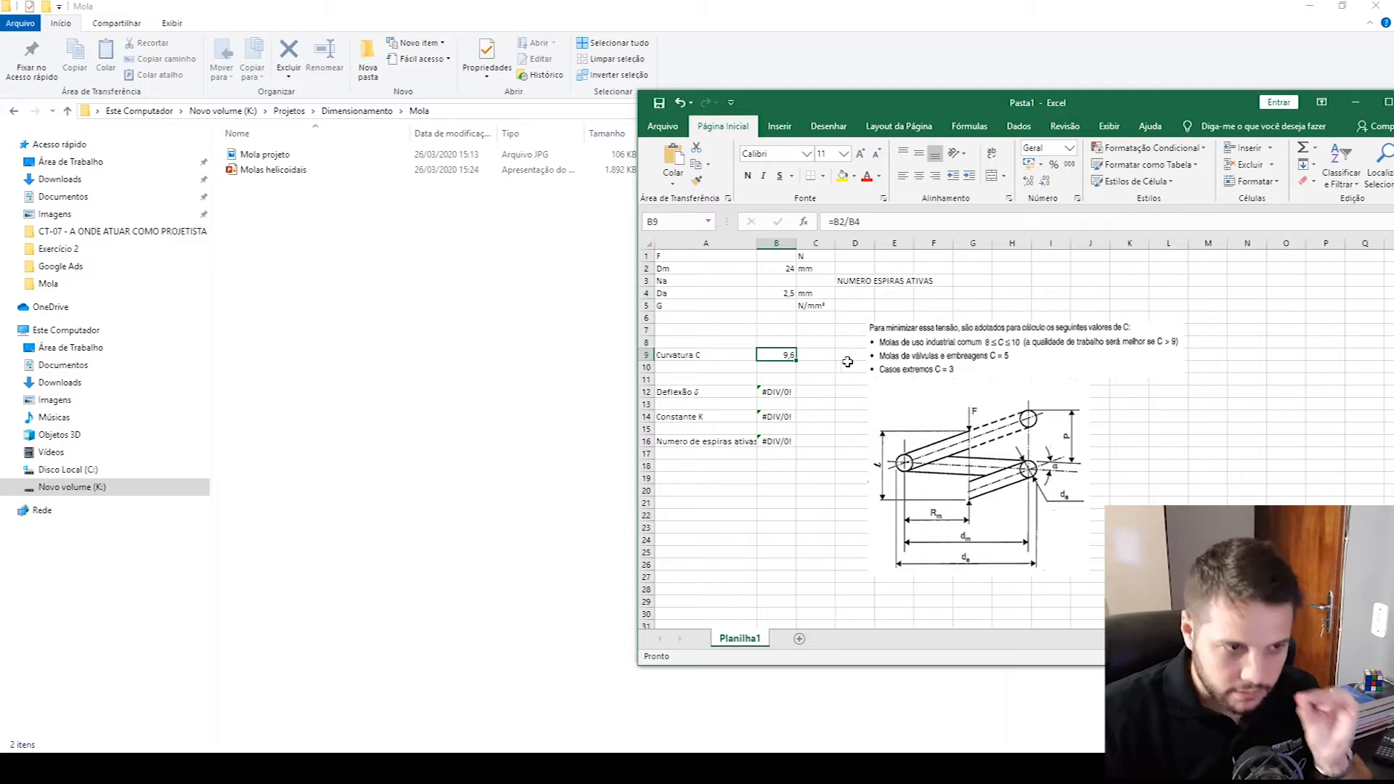
pyautogui.click(815, 527)
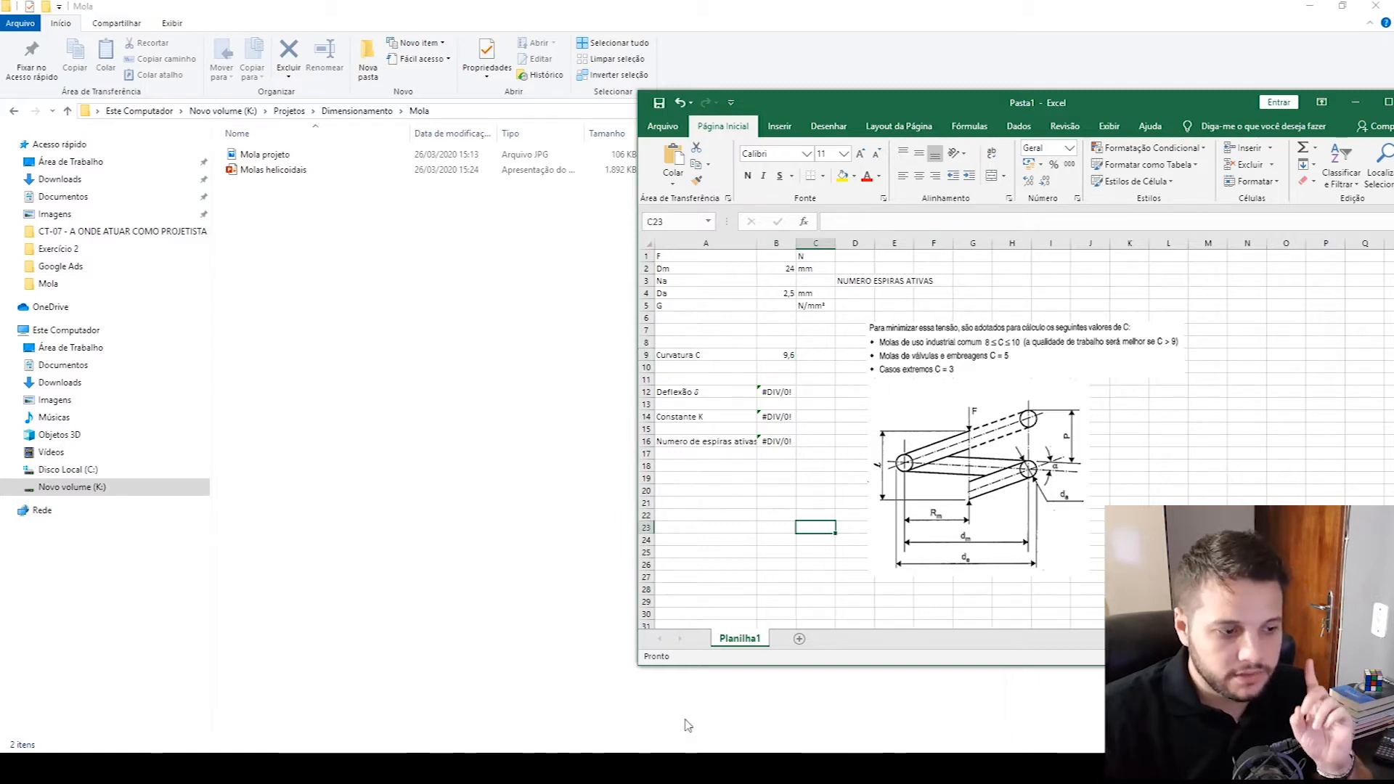
# - Switch to Chrome and bring up the Gutekunst Federn spring shop, showing its full web address
pyautogui.moveTo(659, 768)
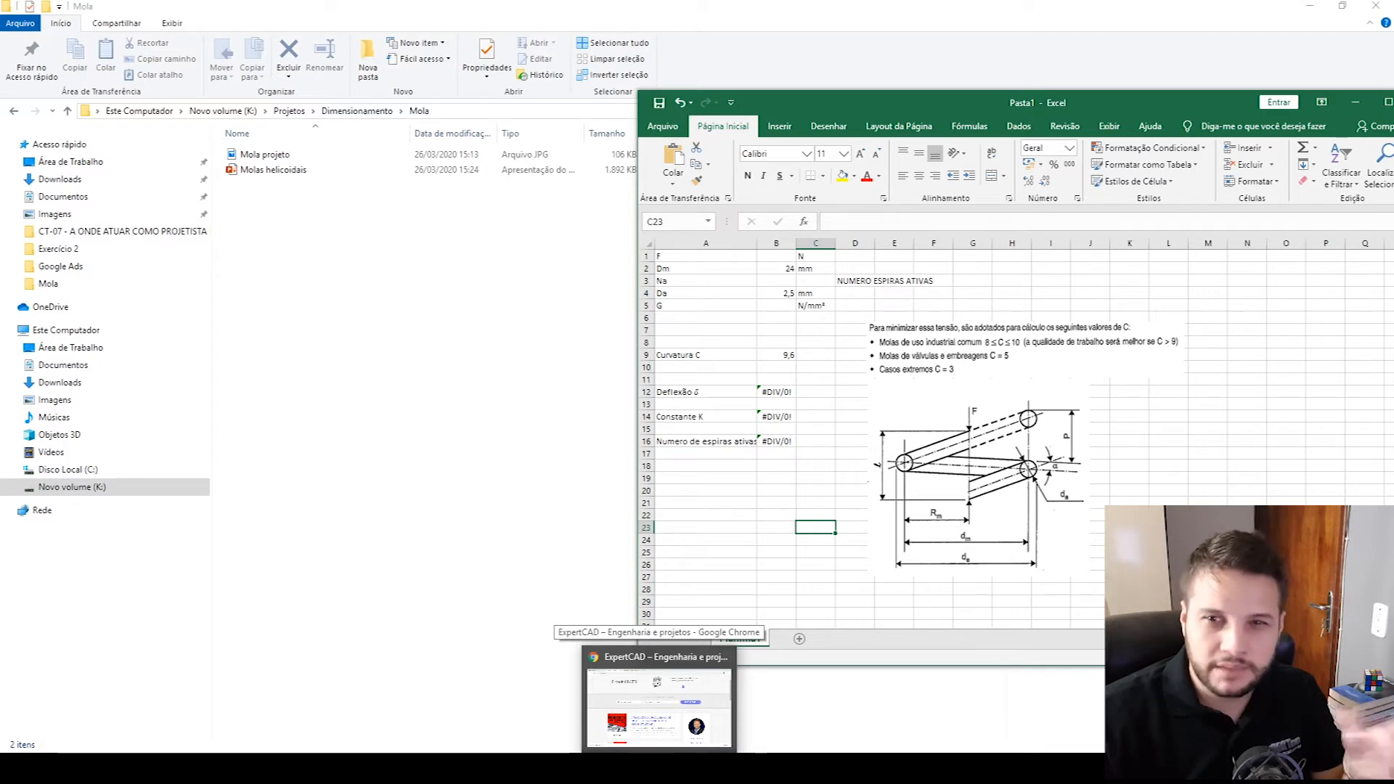
pyautogui.click(659, 708)
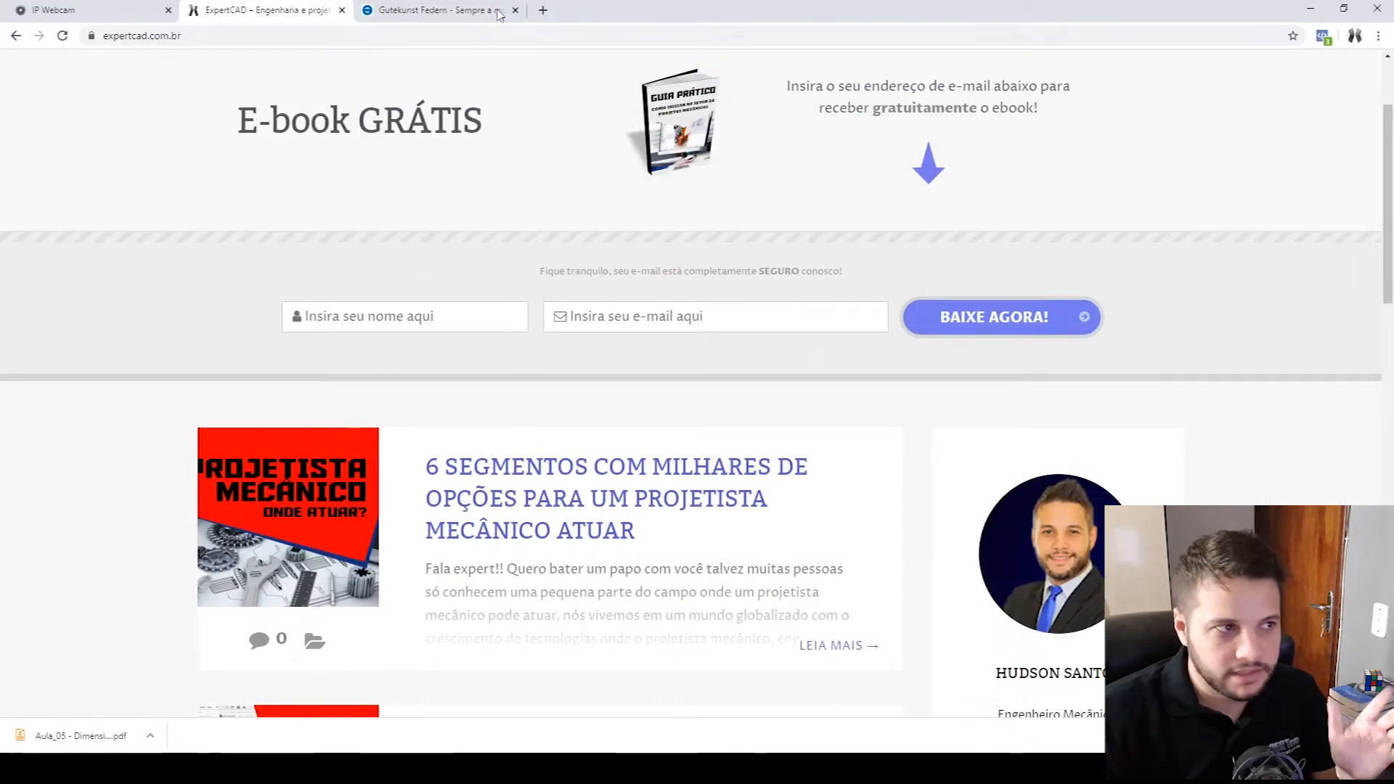
pyautogui.click(439, 10)
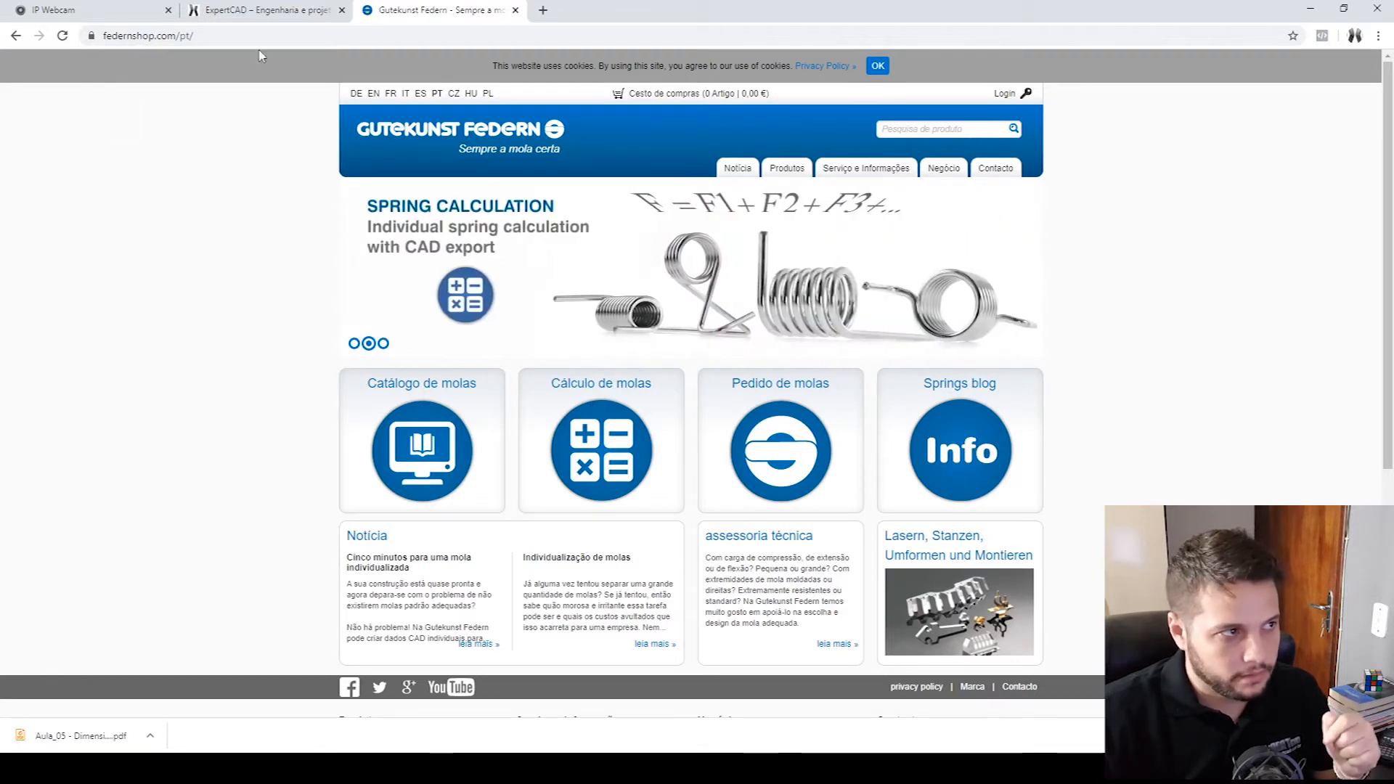
pyautogui.click(171, 37)
pyautogui.click(250, 37)
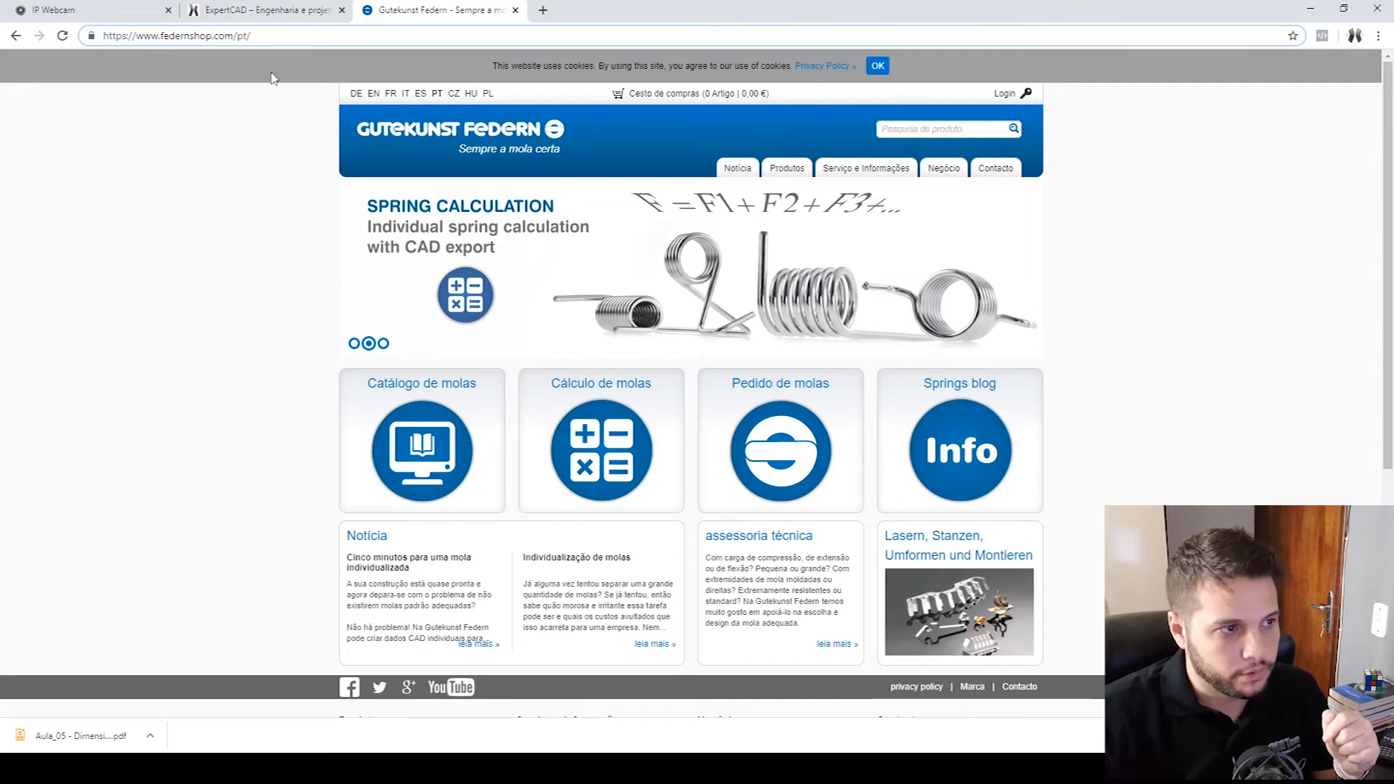
# - Open the compression spring product search from the shop's catalogue of springs
pyautogui.click(876, 178)
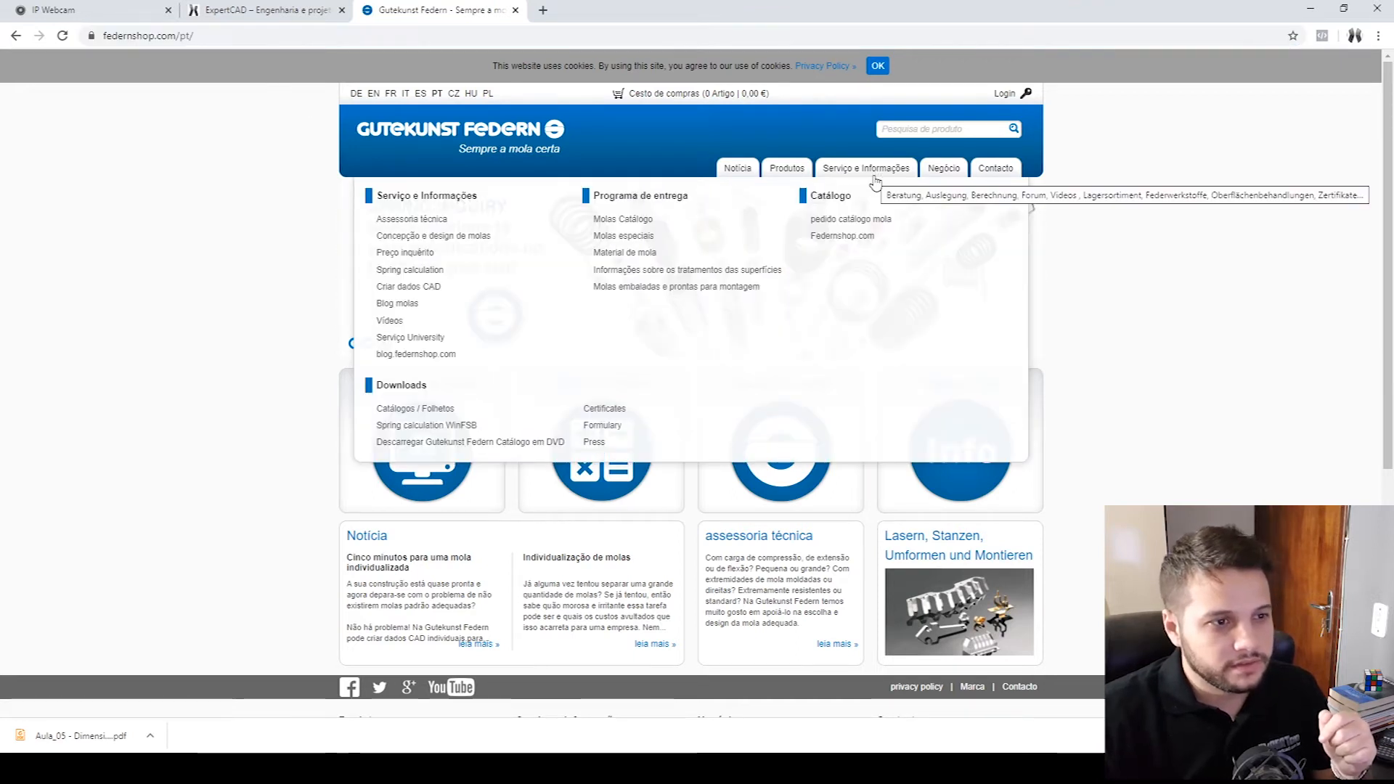
pyautogui.click(642, 221)
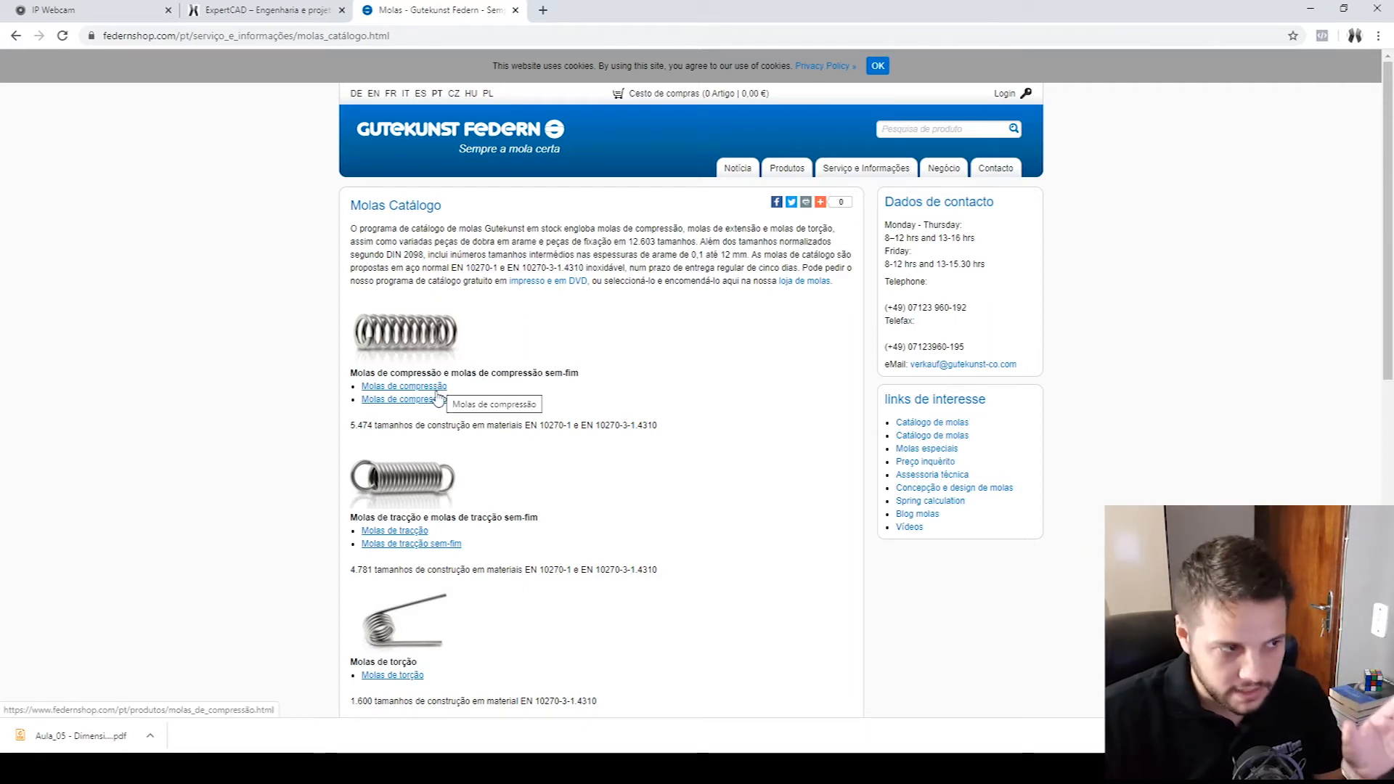
pyautogui.click(410, 390)
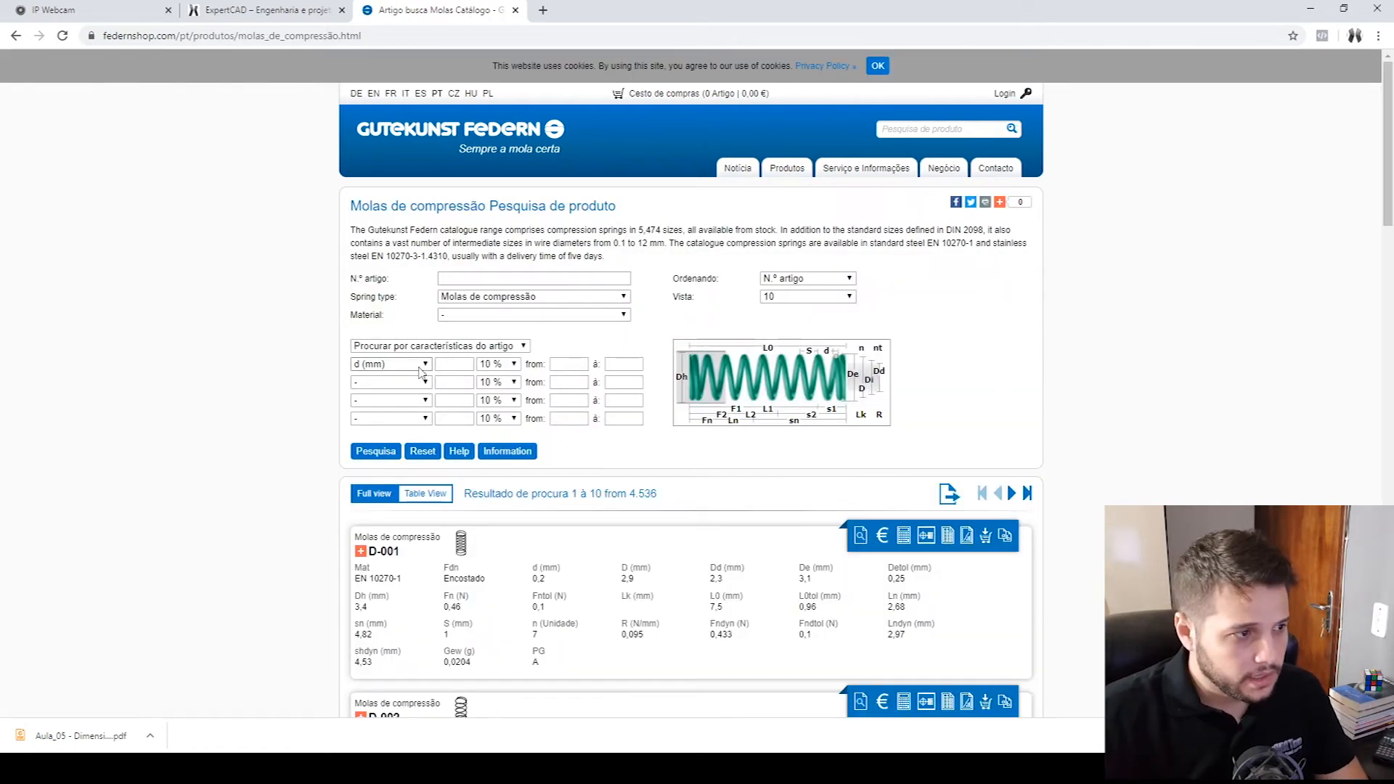
# - Fill in the first search criterion with mean diameter D (mm) at 24
pyautogui.click(422, 367)
pyautogui.click(389, 401)
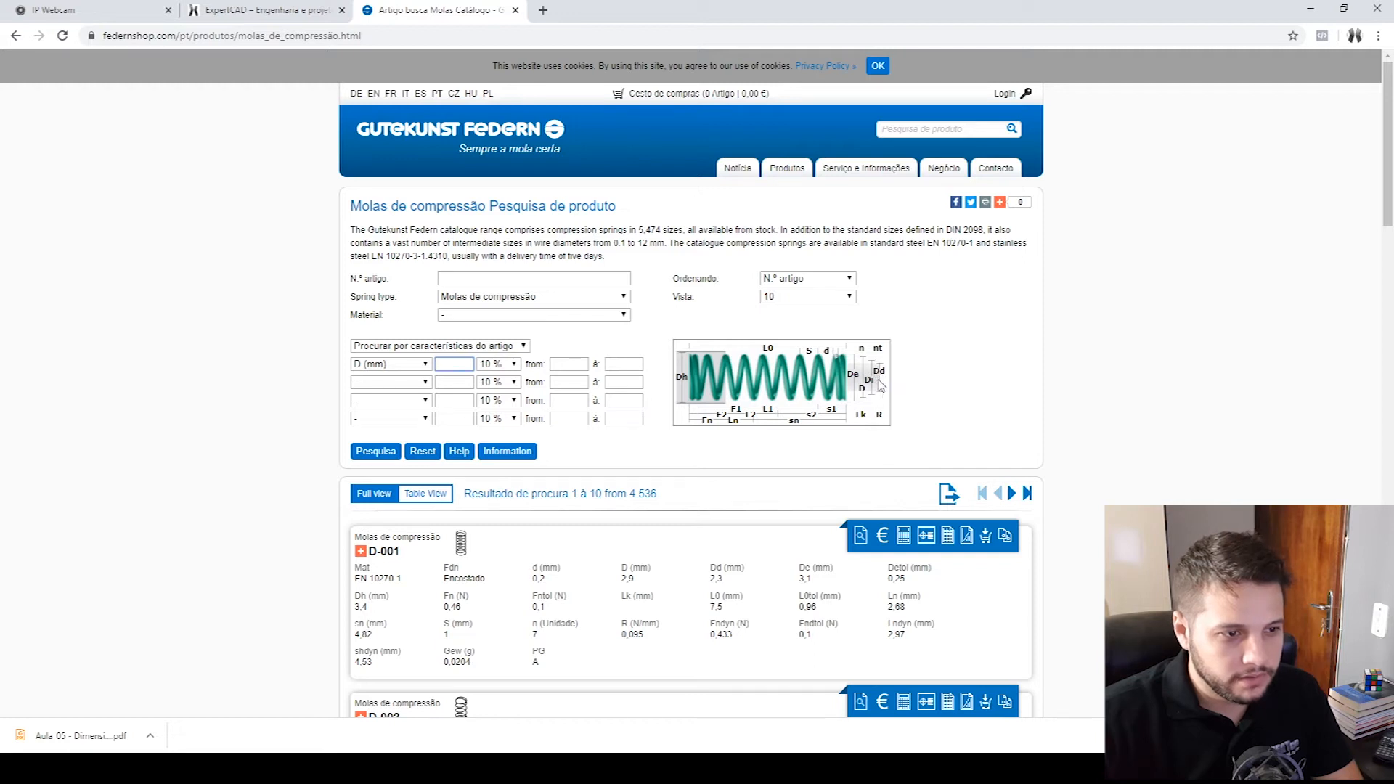
pyautogui.click(459, 365)
pyautogui.write('24')
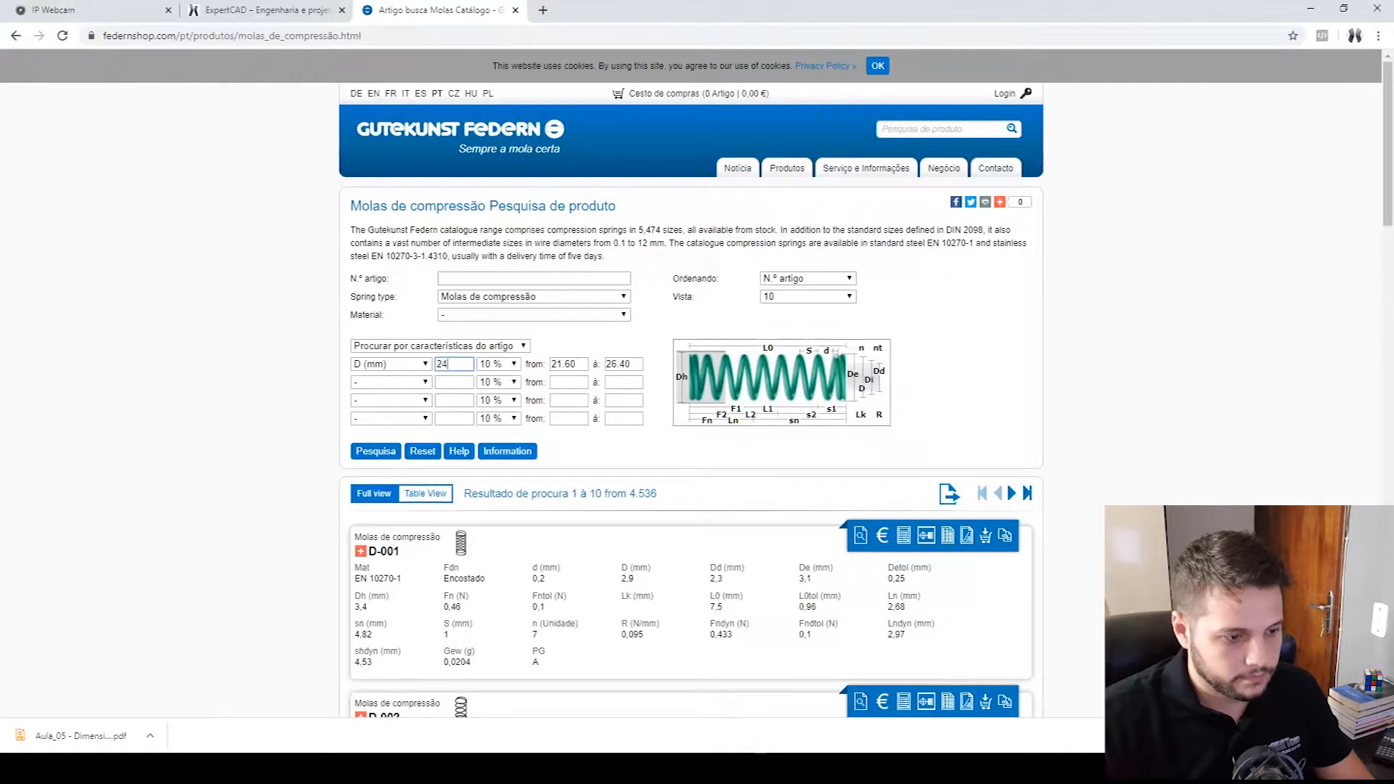
# - Switch to the SOLIDWORKS pump assembly and examine the spring, the plunger and the cylinder below it
pyautogui.hotkey('alt', 'Tab')
pyautogui.scroll(-2, 1021, 529)
pyautogui.click(787, 379)
pyautogui.click(931, 397)
pyautogui.scroll(-3, 735, 401)
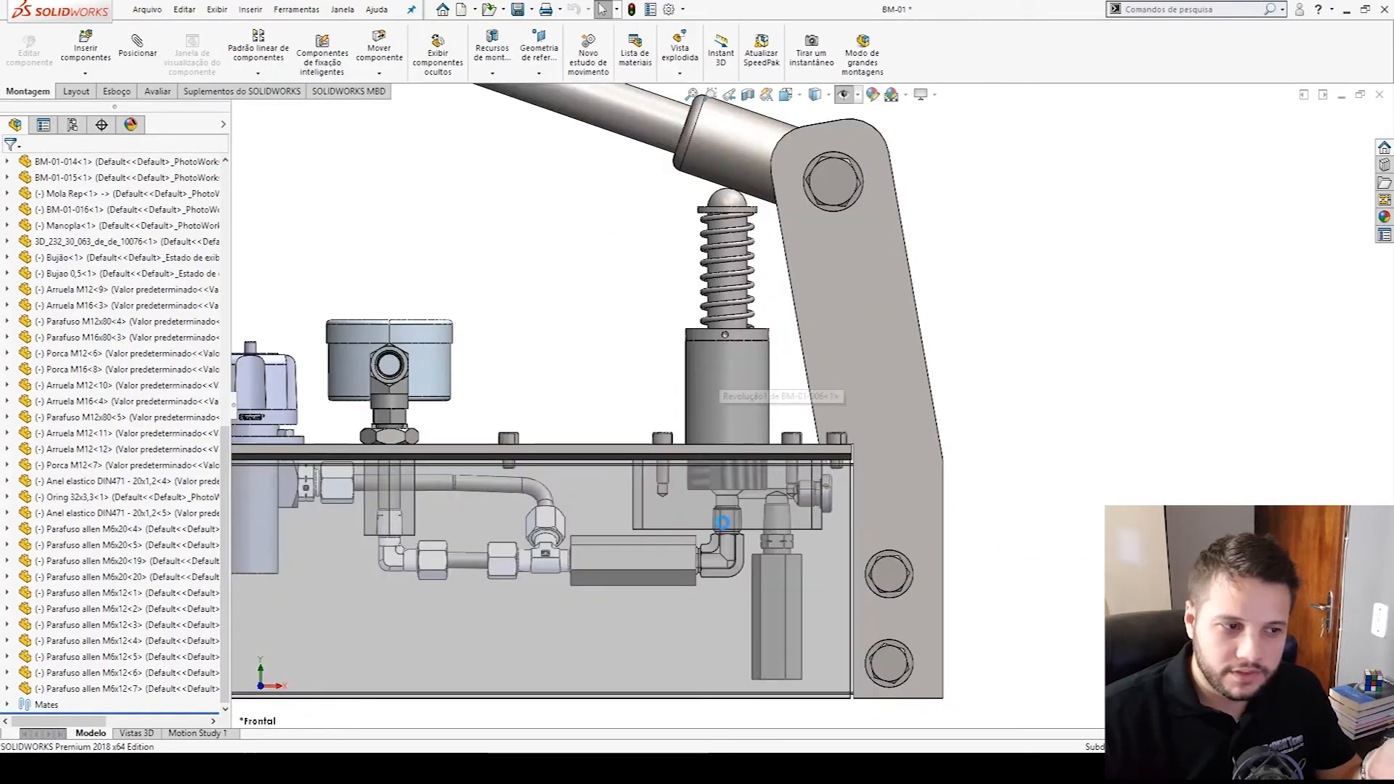
pyautogui.scroll(2, 817, 458)
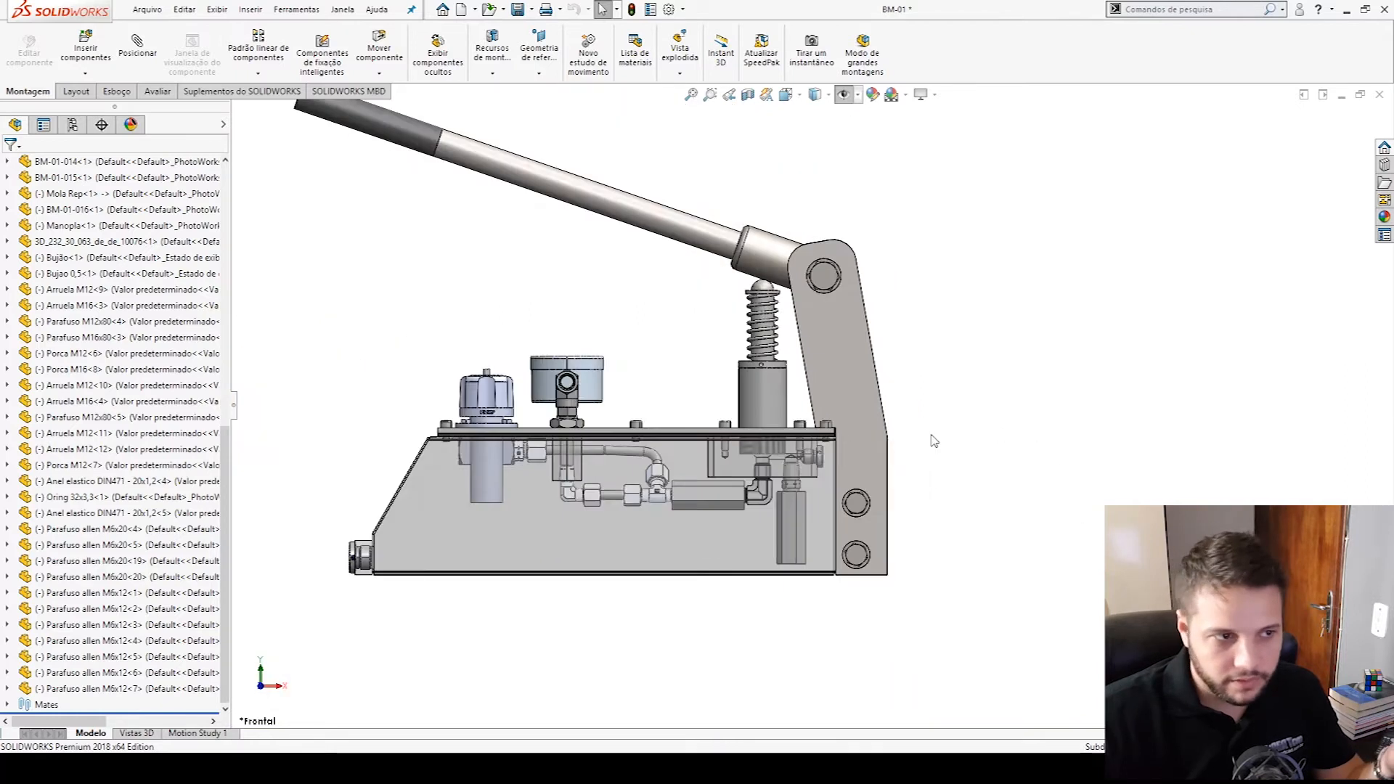
pyautogui.click(754, 277)
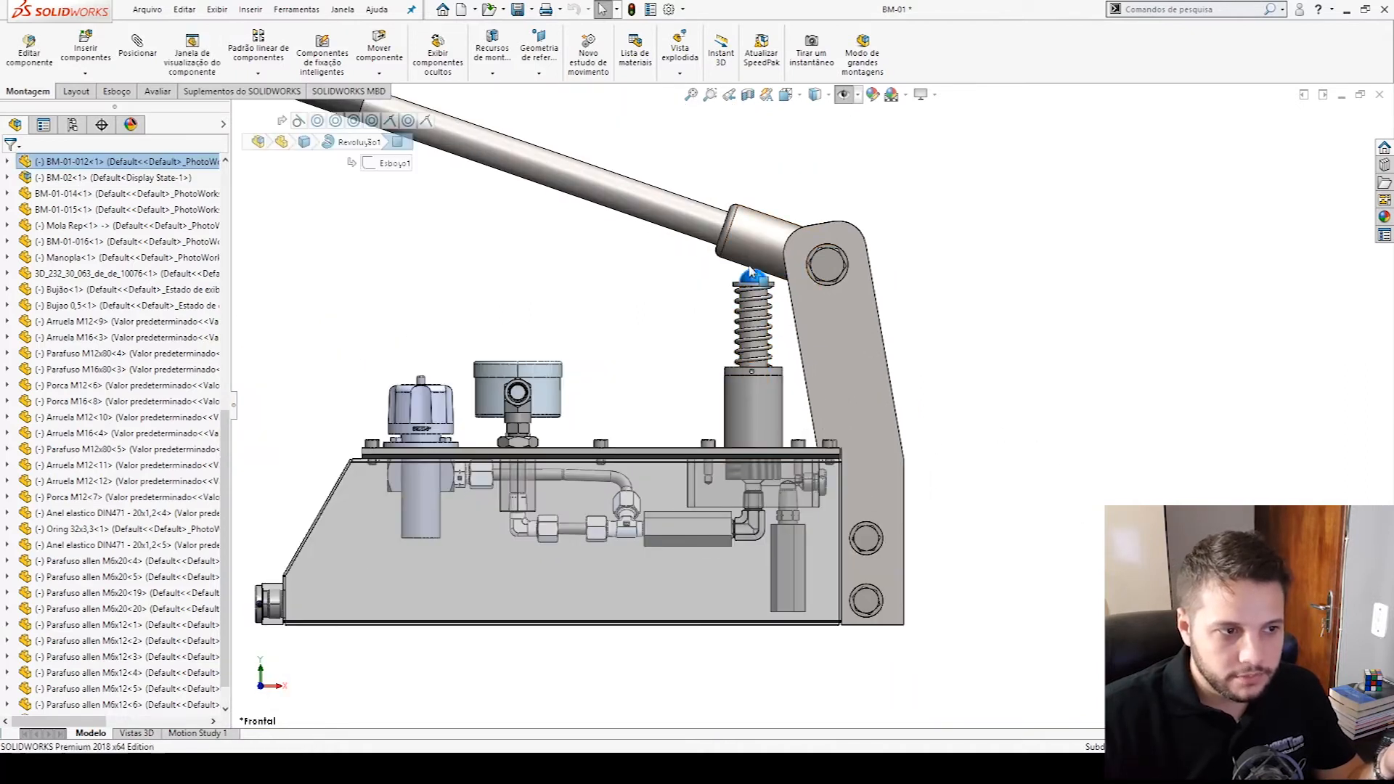
pyautogui.scroll(-2, 729, 334)
pyautogui.click(787, 420)
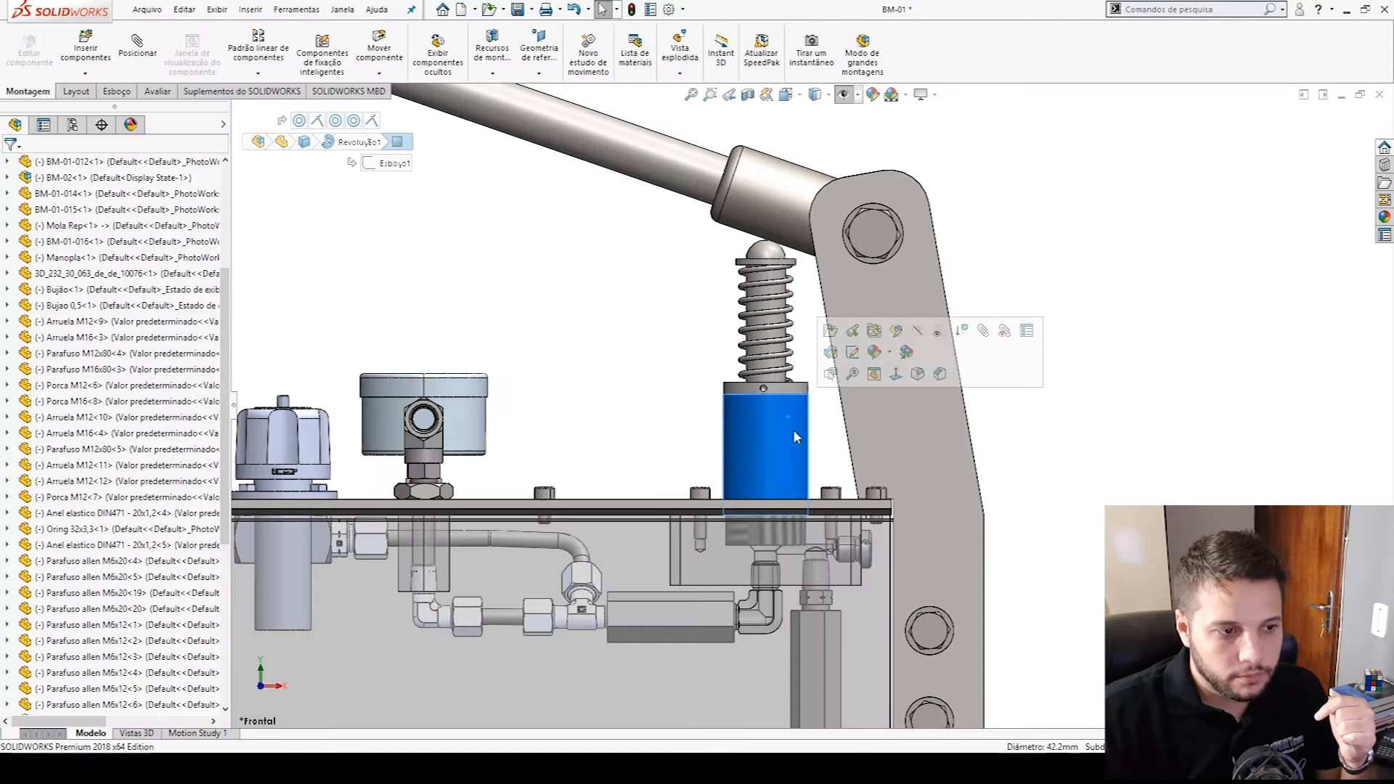
pyautogui.click(802, 495)
pyautogui.scroll(-1, 797, 403)
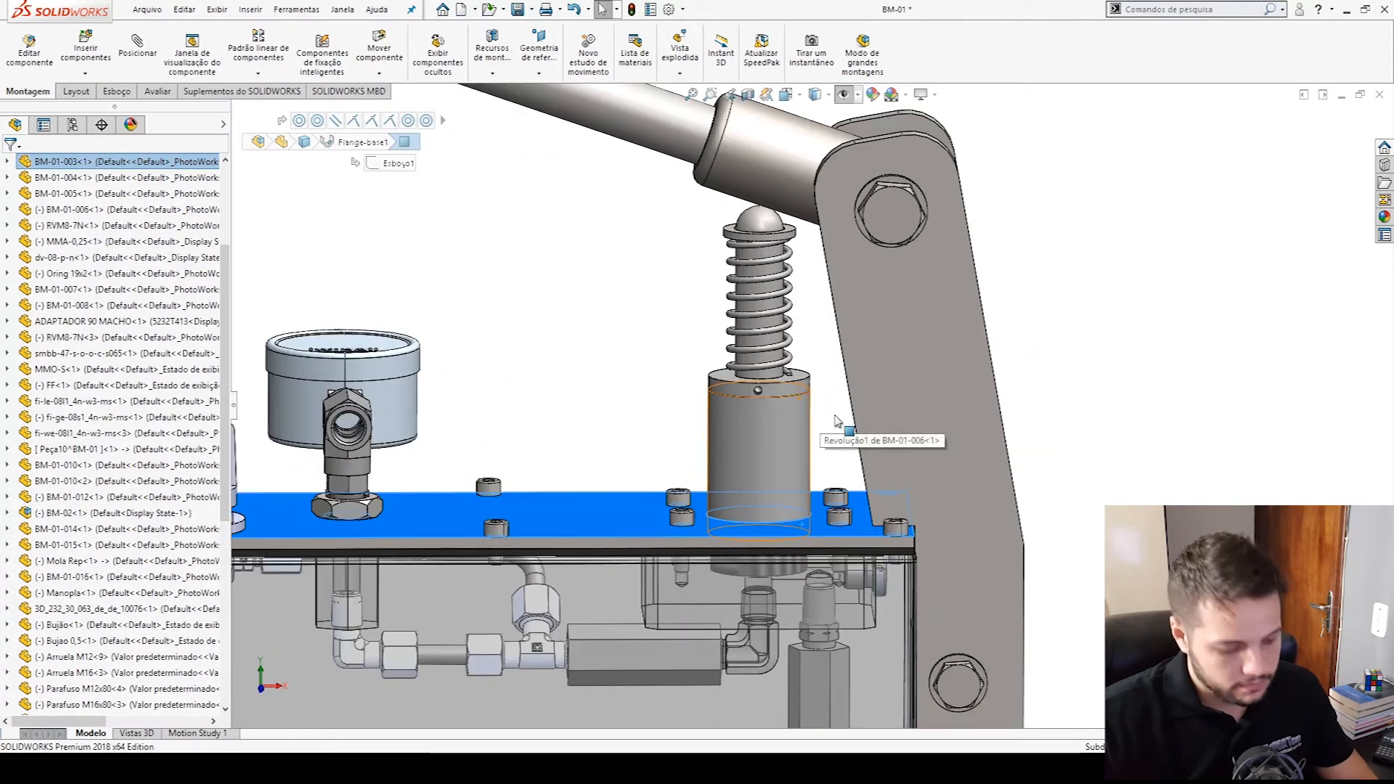
pyautogui.press('m')
pyautogui.click(801, 393)
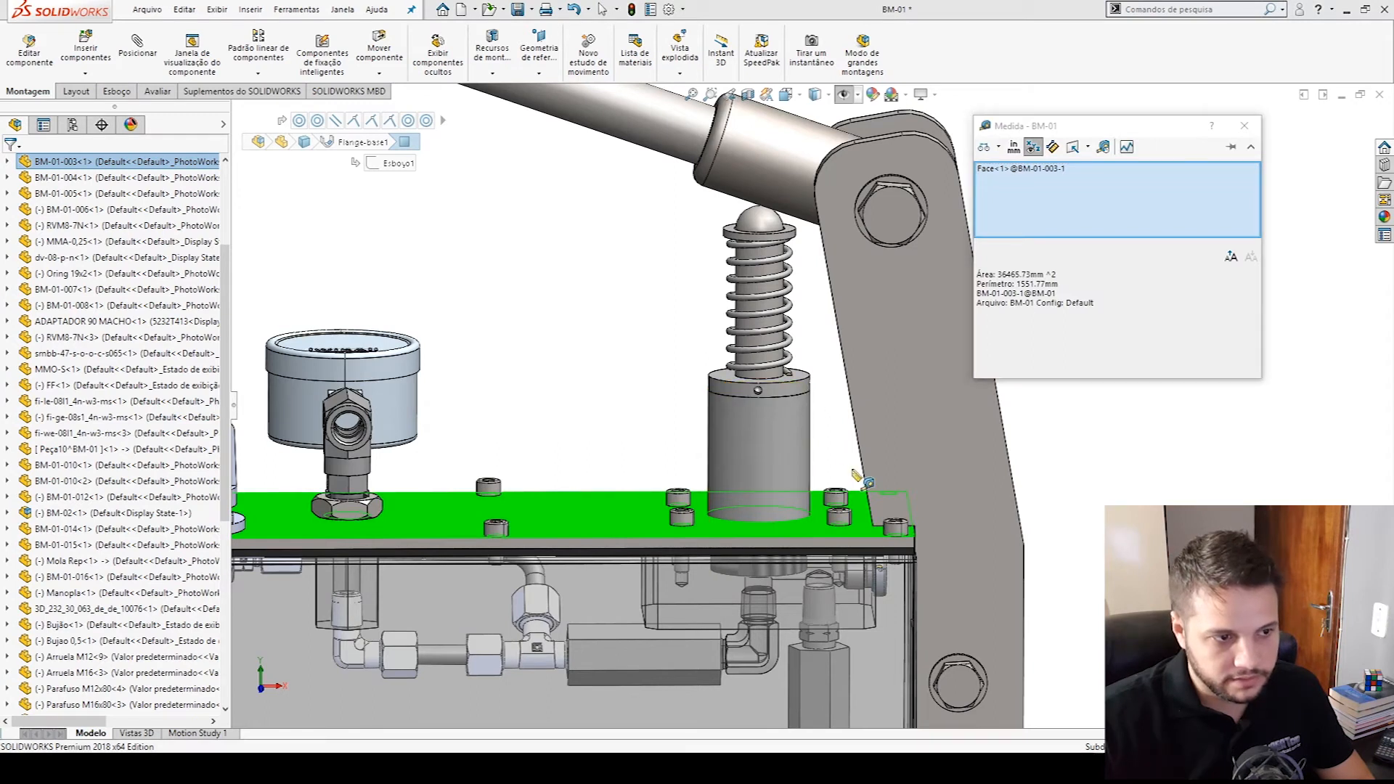
pyautogui.press('Escape')
# - Hide the cover plate BM-01-003 and the plate BM-01-005 around the cylinder's base
pyautogui.press('Tab')
pyautogui.press('Tab')
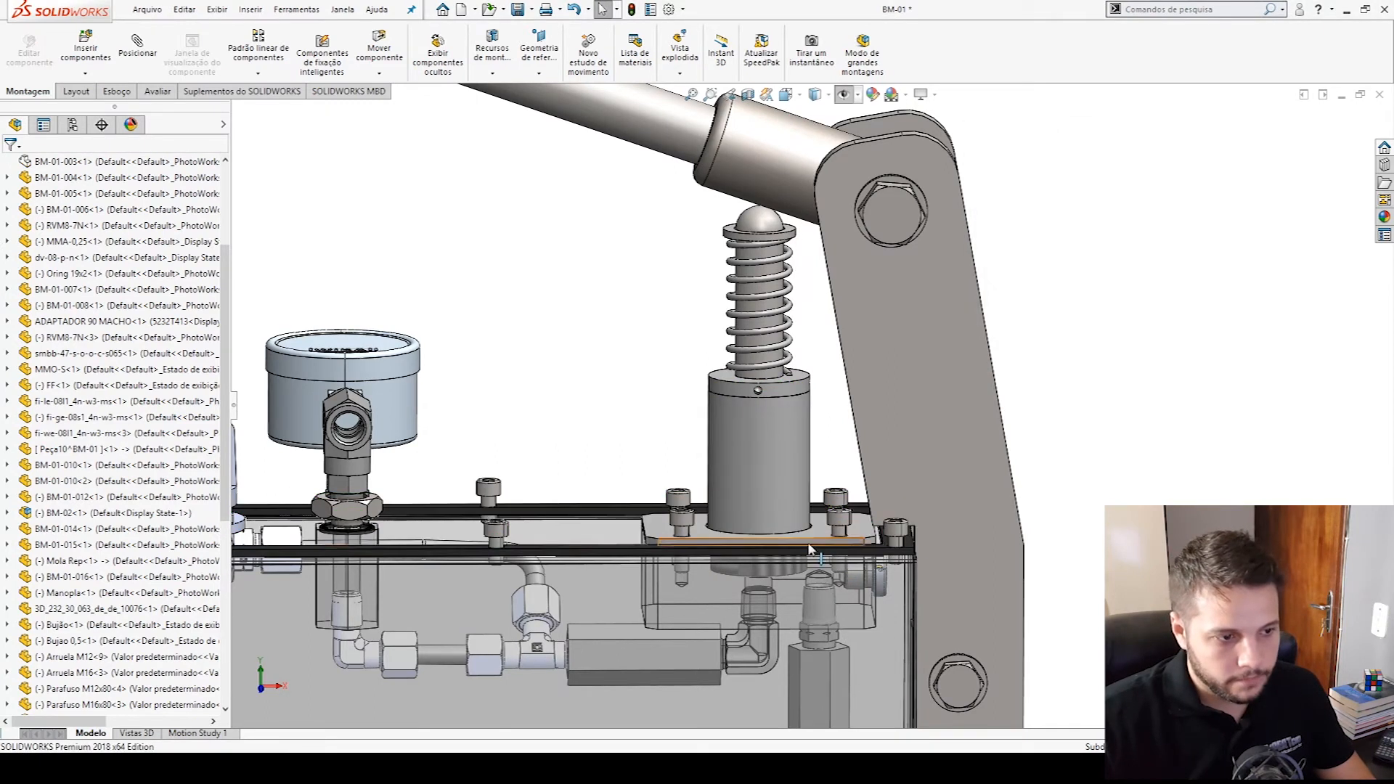
pyautogui.moveTo(820, 543); pyautogui.dragTo(835, 549, button='middle')
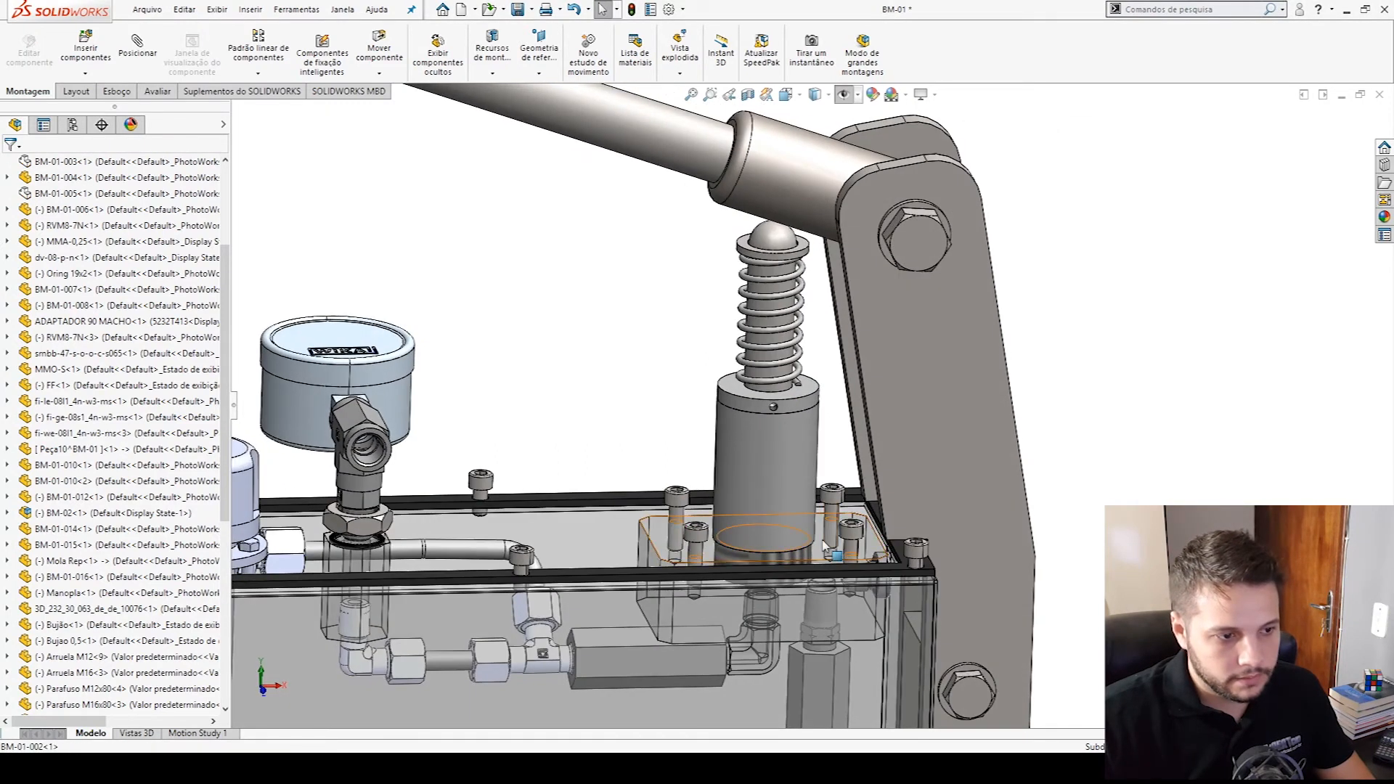
# - Measure the distance from the top face of base block BM-01-002 to the cylinder's upper circular edge
pyautogui.click(834, 550)
pyautogui.scroll(-2, 811, 428)
pyautogui.press('m')
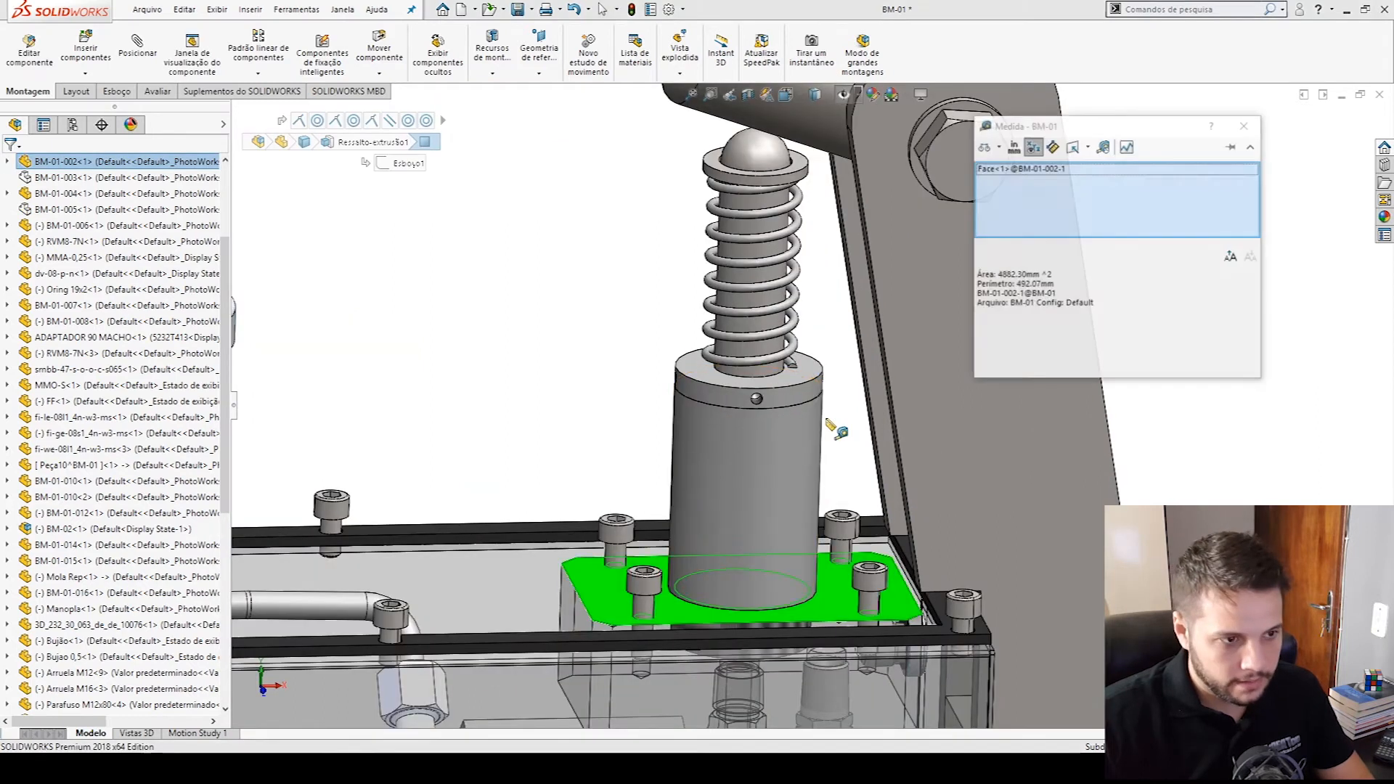
pyautogui.click(821, 404)
pyautogui.moveTo(835, 441)
pyautogui.mouseDown(button='middle')
pyautogui.moveTo(840, 453)
pyautogui.moveTo(839, 431)
pyautogui.mouseUp(button='middle')
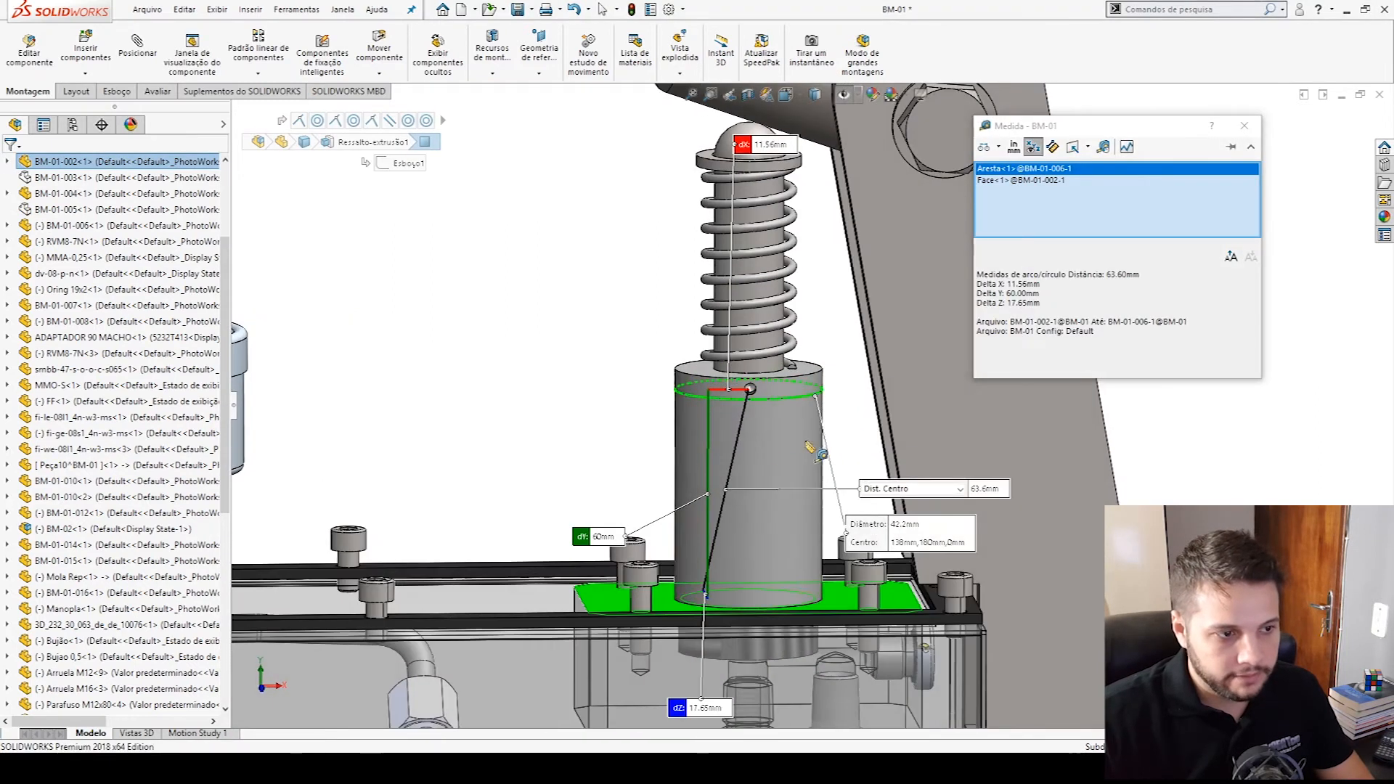
pyautogui.click(585, 430)
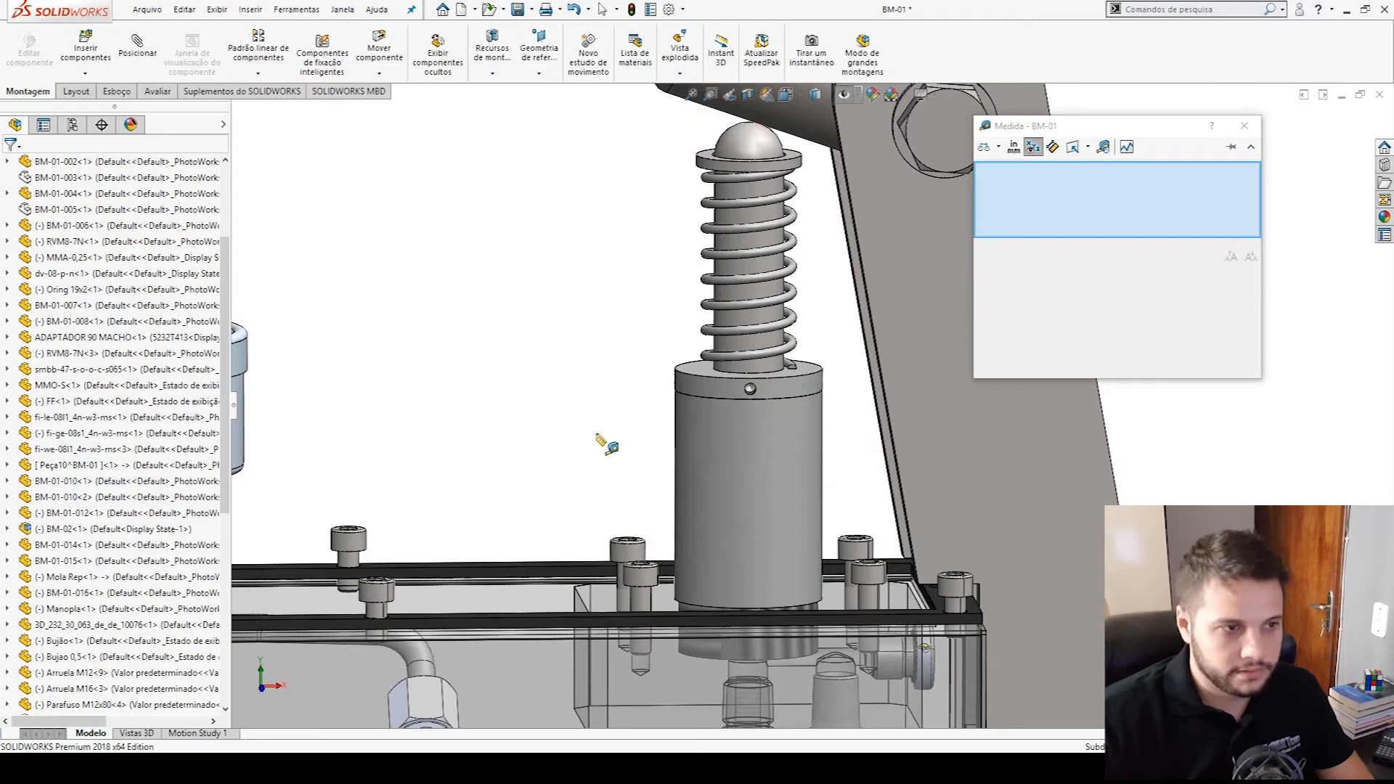
pyautogui.scroll(3, 704, 508)
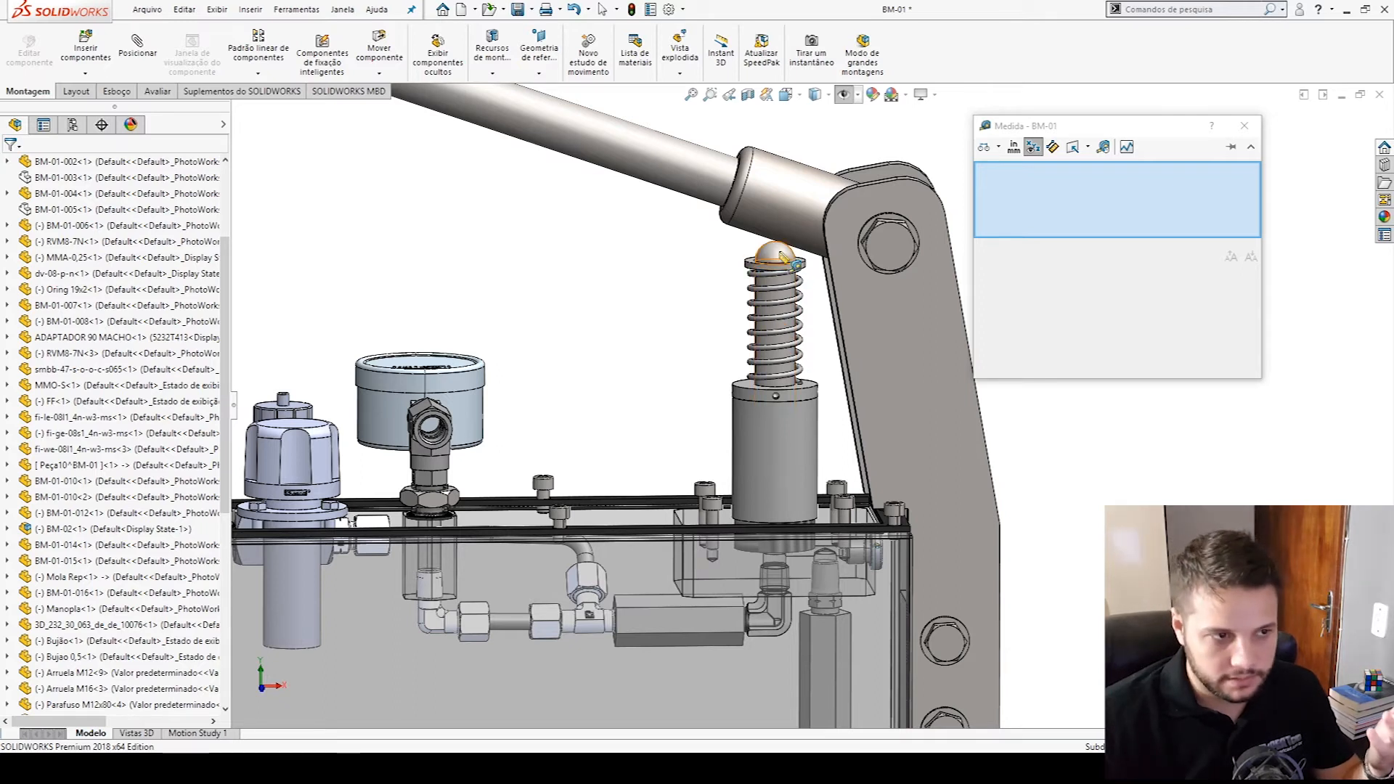
pyautogui.press('Escape')
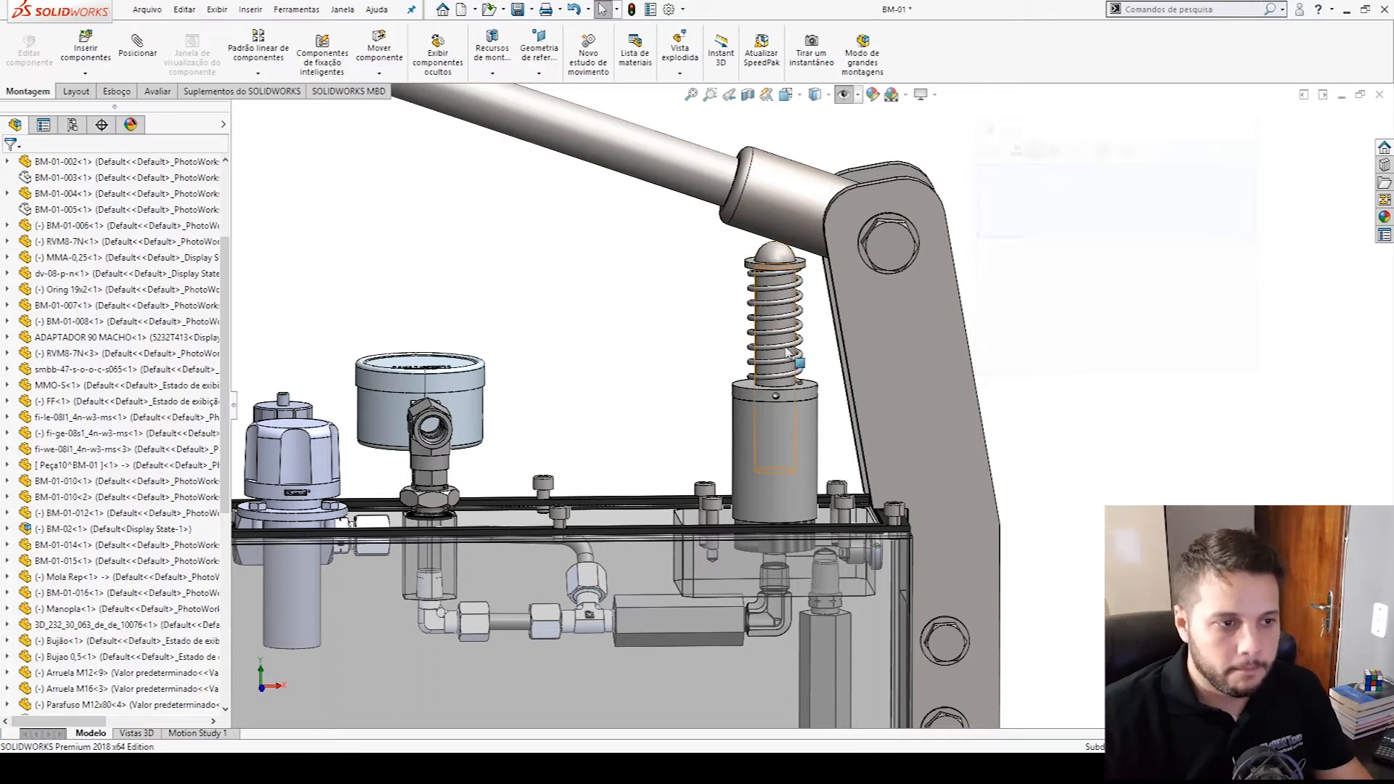
# - Try to move the plunger BM-01-012 along its stroke beneath the lever
pyautogui.click(771, 254)
pyautogui.scroll(3, 827, 382)
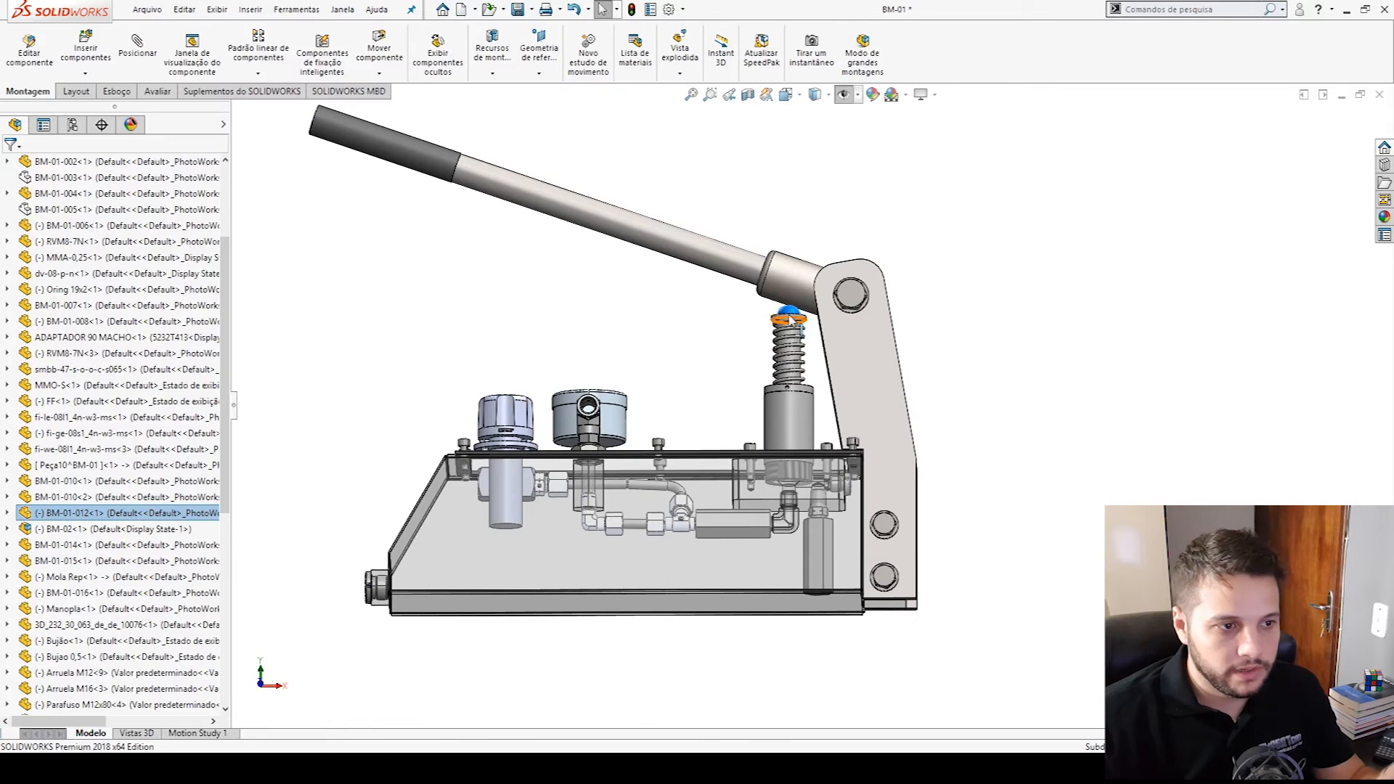
pyautogui.moveTo(794, 319); pyautogui.dragTo(773, 294)
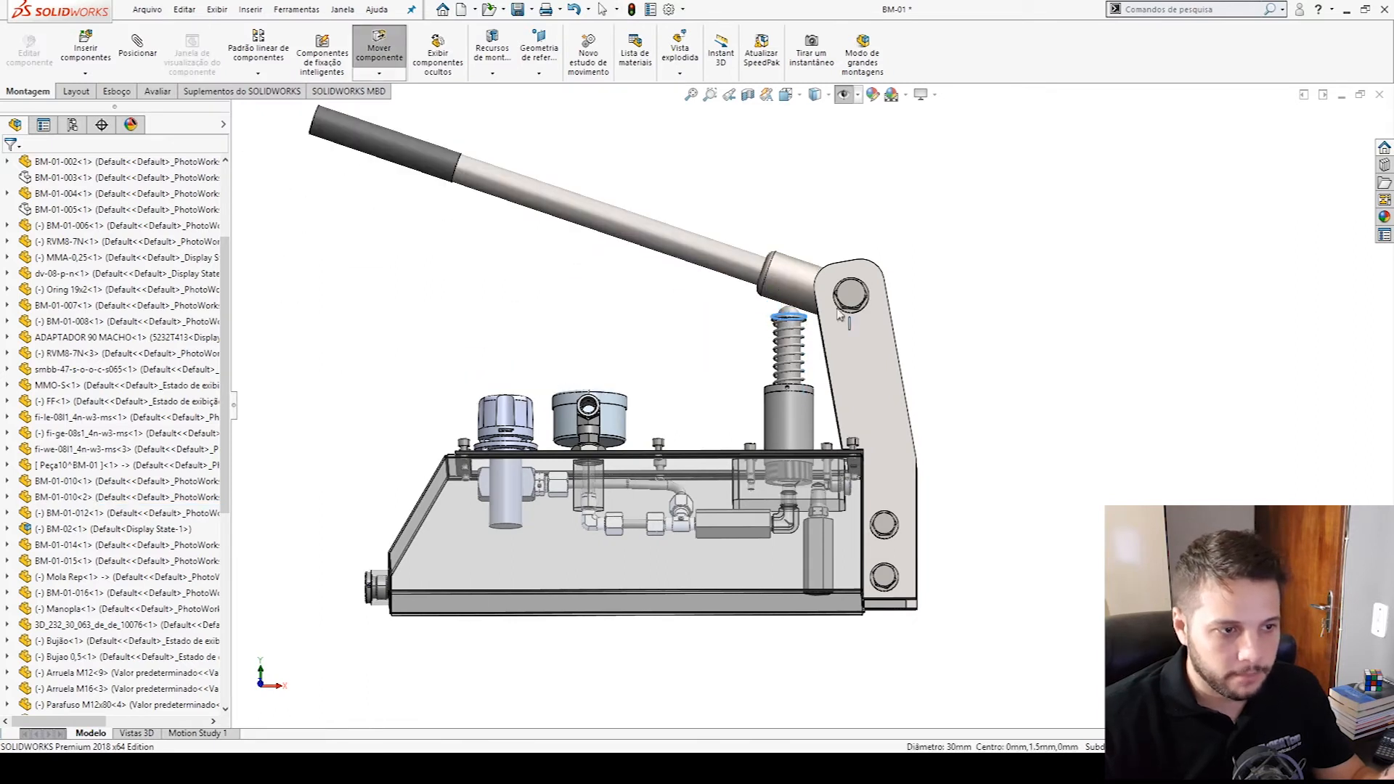
pyautogui.scroll(-3, 812, 343)
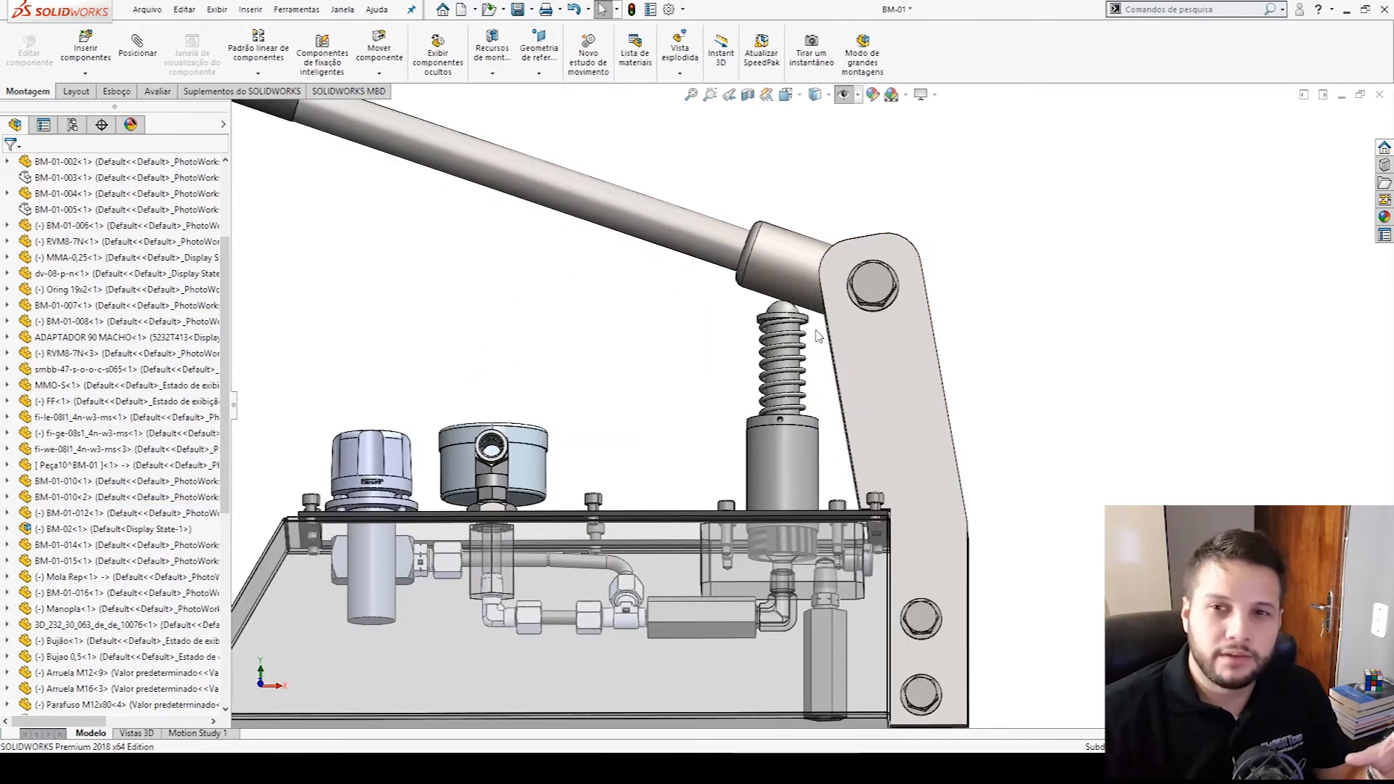
# - Examine the spring around plunger BM-01-012 between the lever and the cylinder in close-up
pyautogui.moveTo(788, 319); pyautogui.dragTo(786, 324)
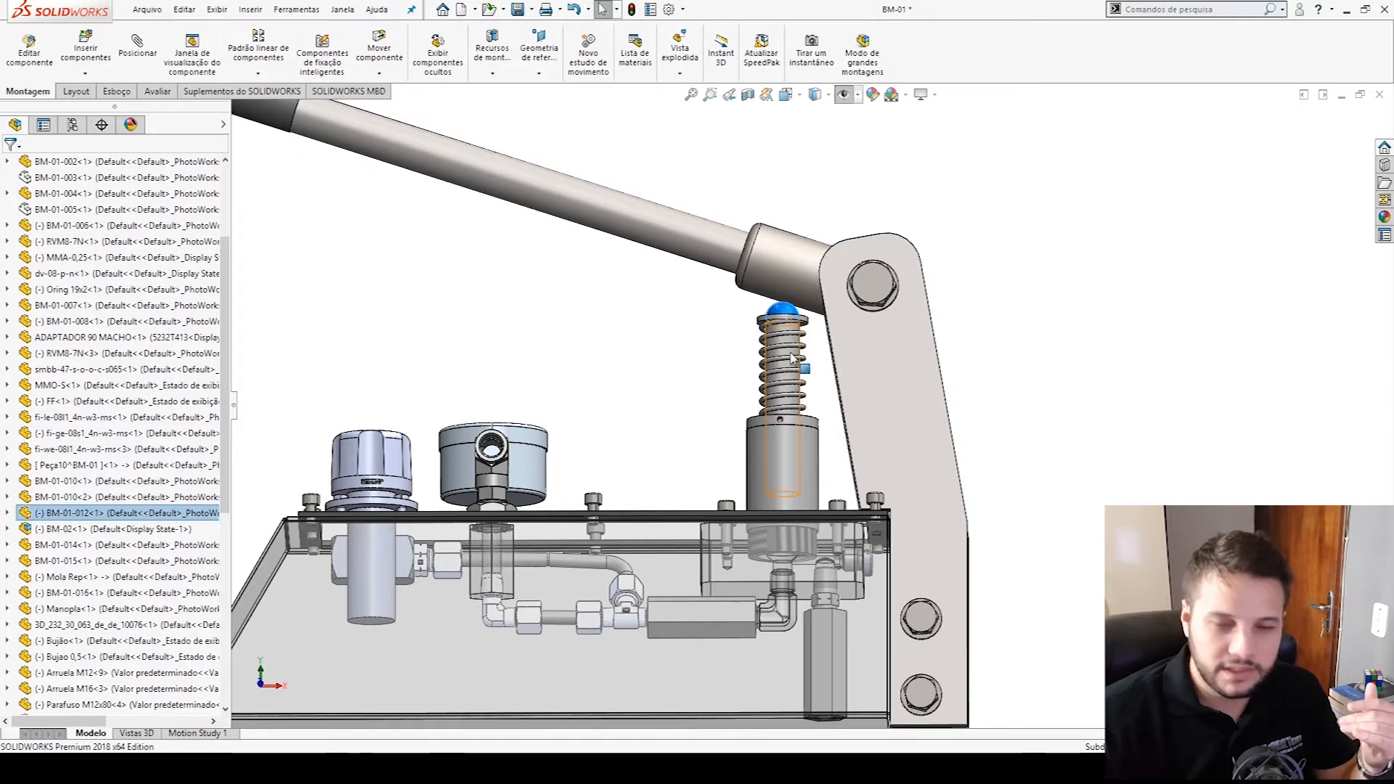
pyautogui.press('Escape')
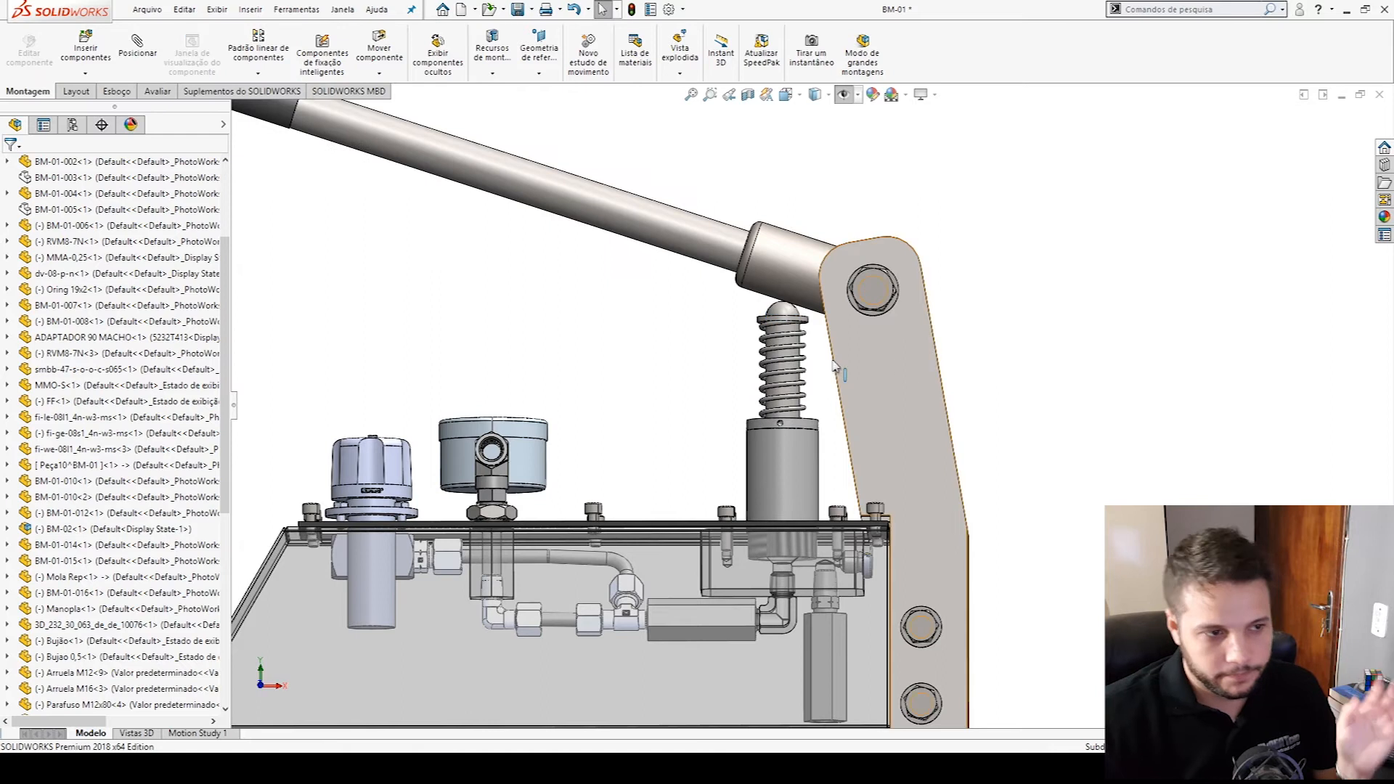
pyautogui.scroll(-5, 820, 359)
pyautogui.scroll(-3, 823, 362)
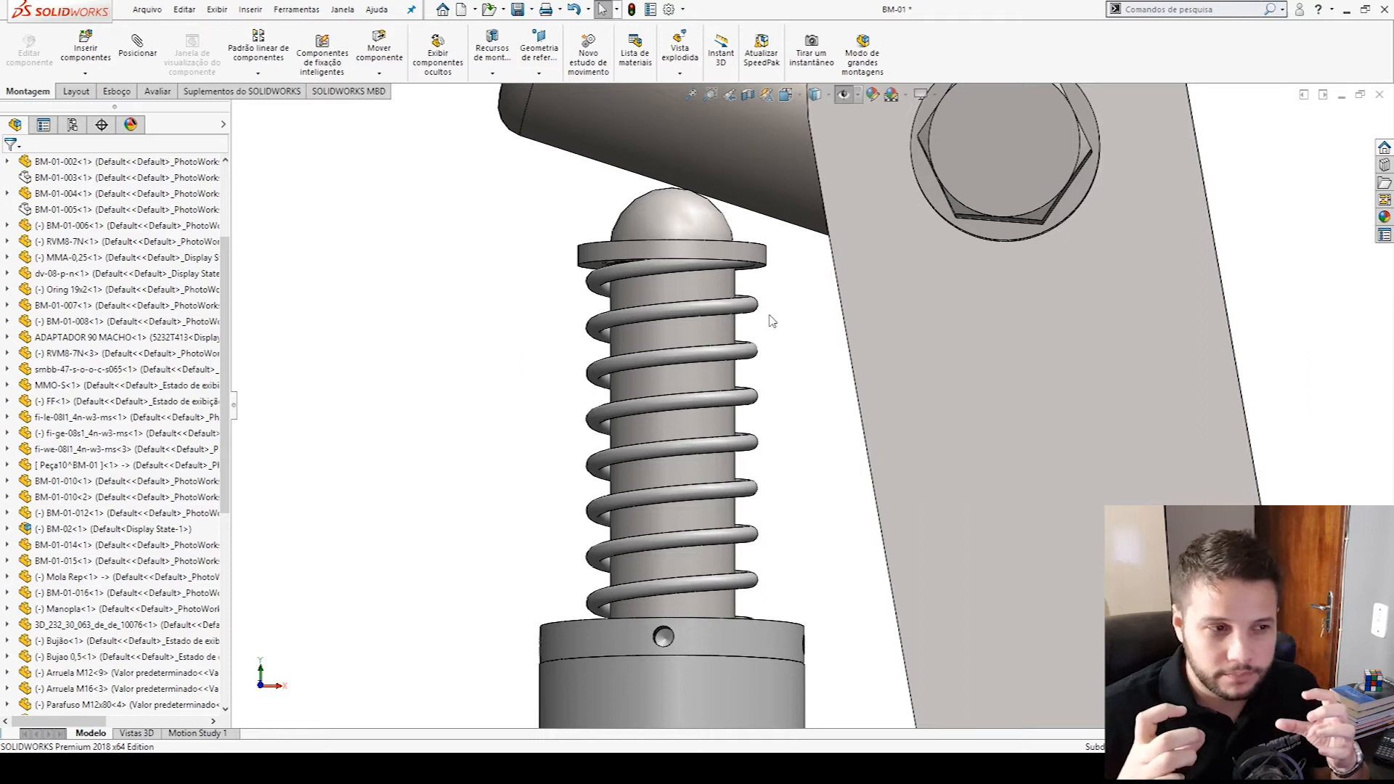
pyautogui.scroll(3, 818, 456)
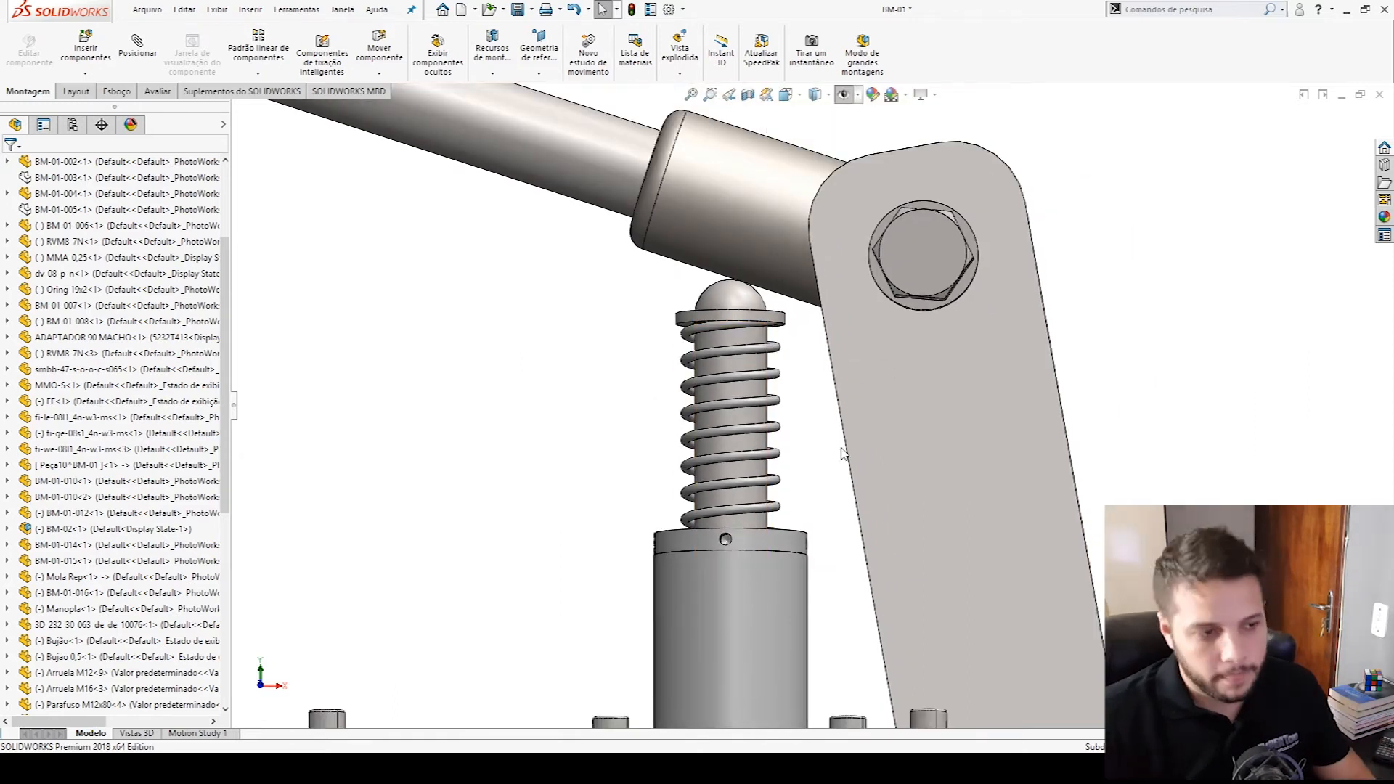
# - Switch to the Gutekunst Federn catalogue in the browser and add a wire diameter d of 2.5 mm as the second search criterion
pyautogui.hotkey('alt', 'Tab')
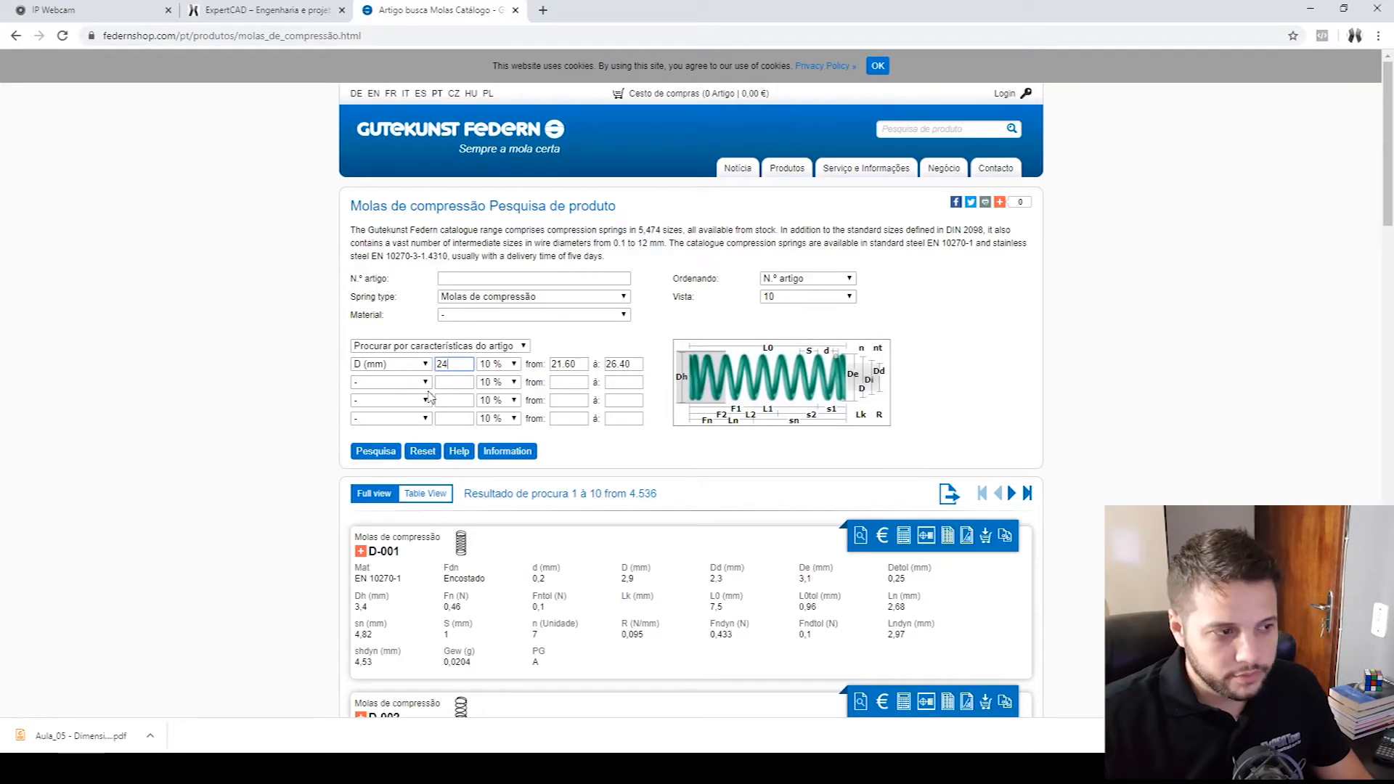
pyautogui.click(380, 383)
pyautogui.click(371, 407)
pyautogui.click(468, 384)
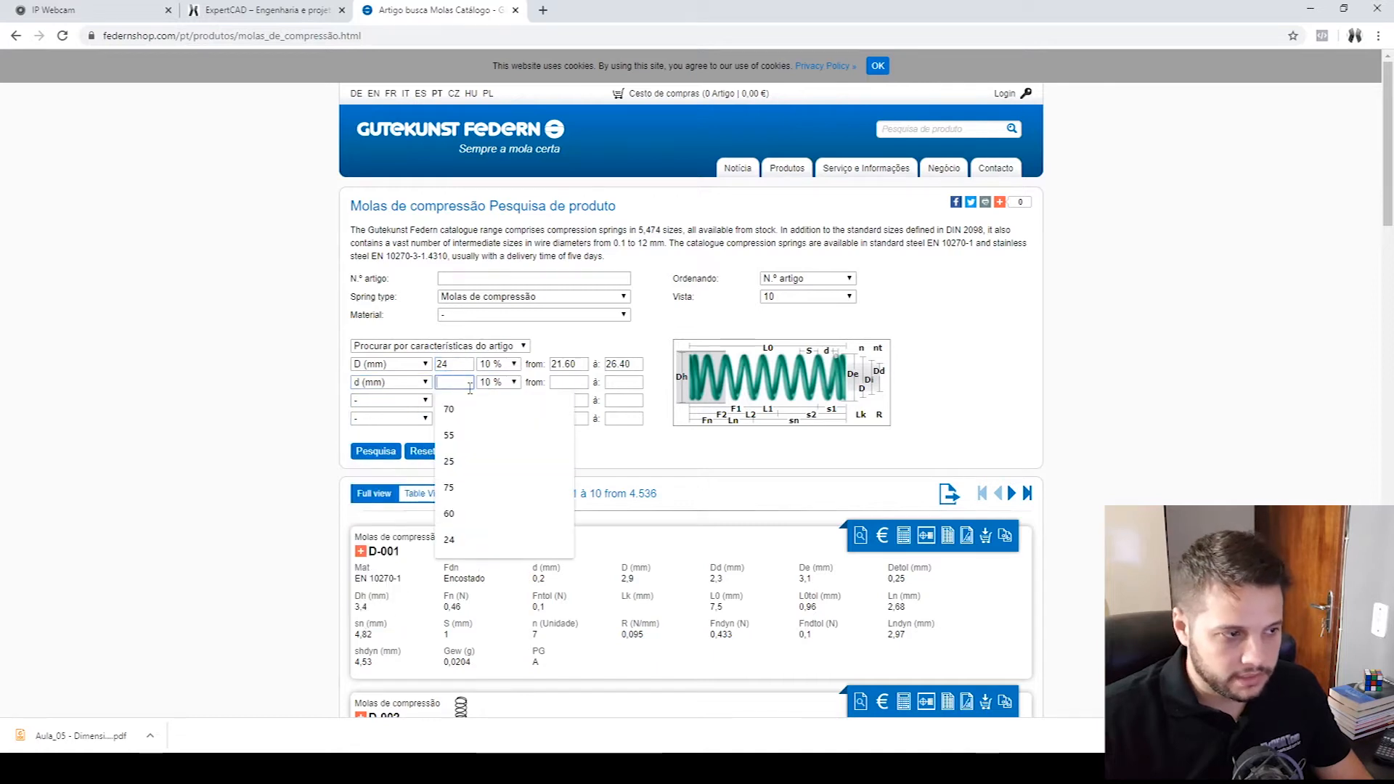
pyautogui.click(907, 430)
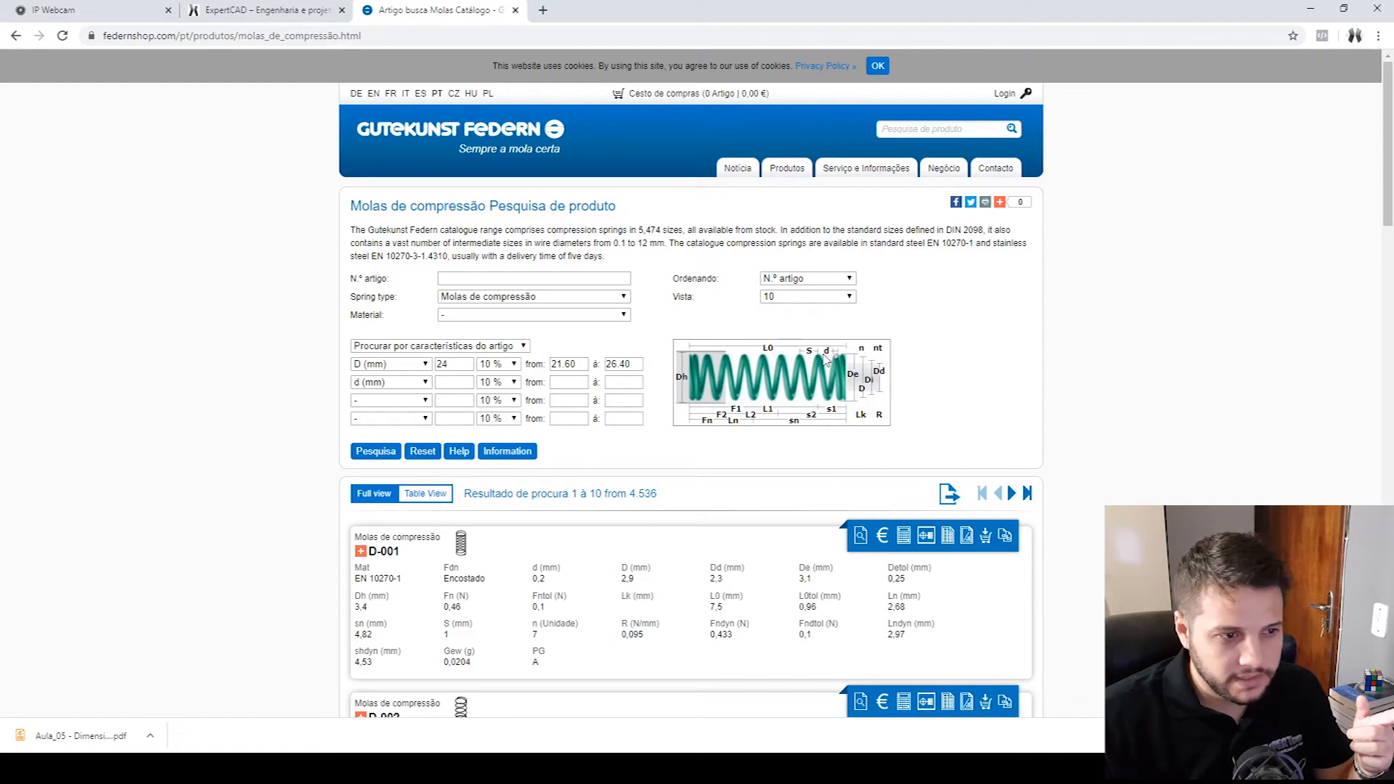
pyautogui.moveTo(828, 358)
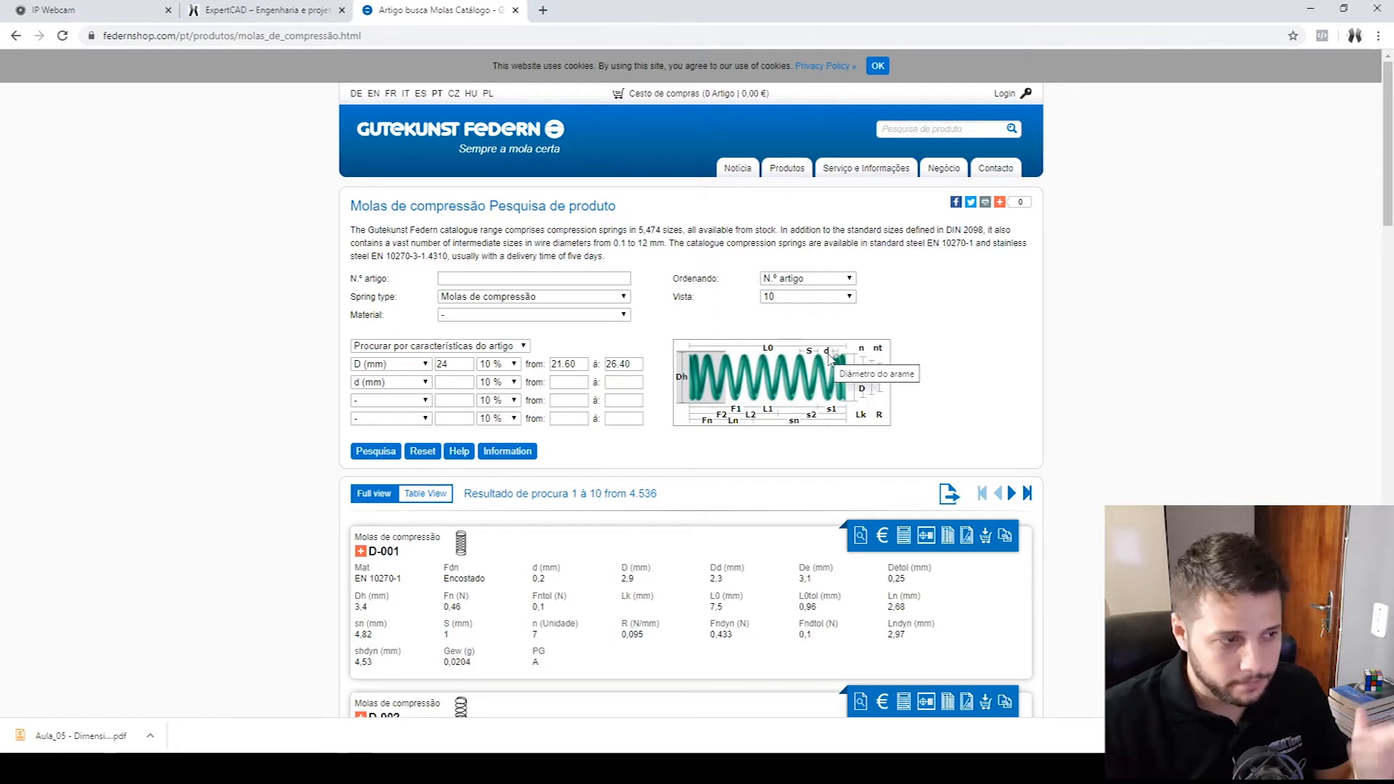
pyautogui.click(472, 383)
pyautogui.write('2.5')
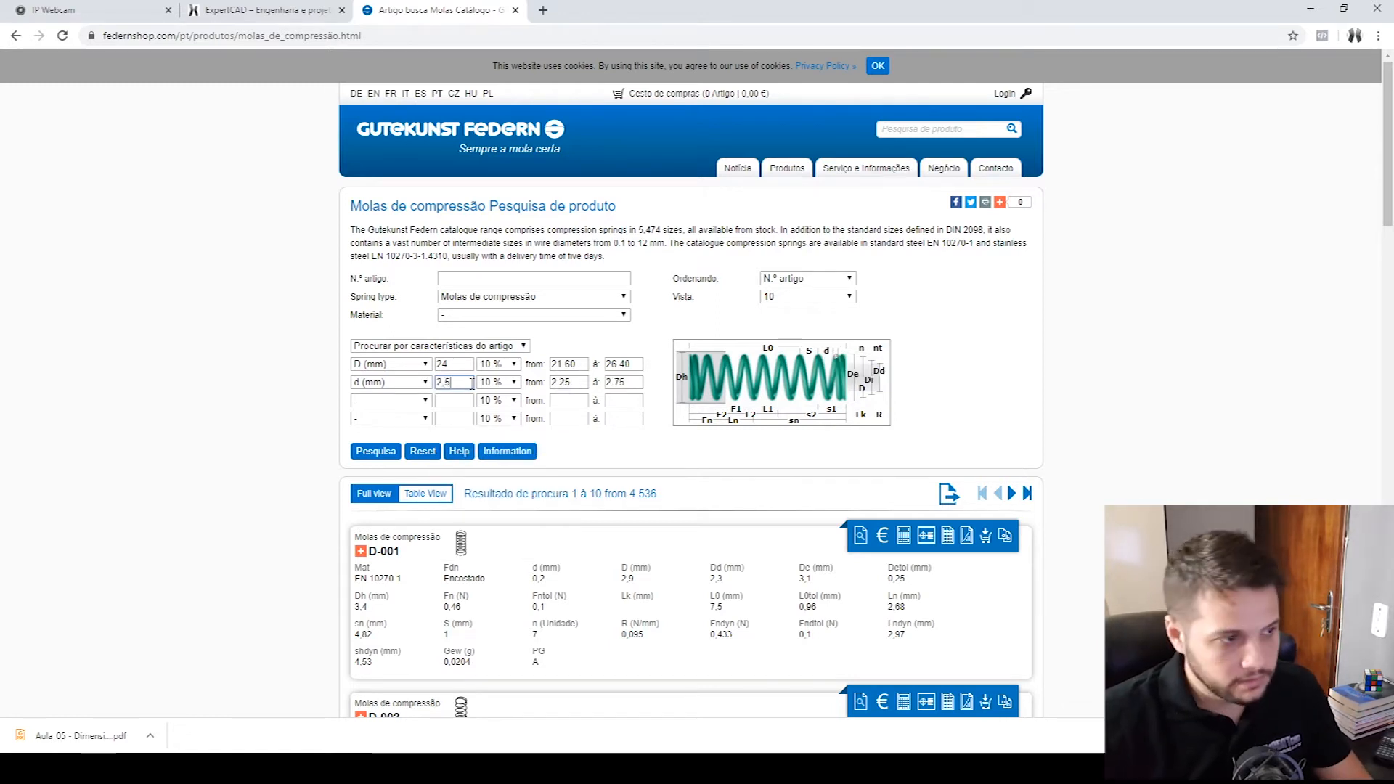
# - Add an unloaded length L0 of 70 mm as the third criterion and search the compression spring catalogue
pyautogui.click(388, 402)
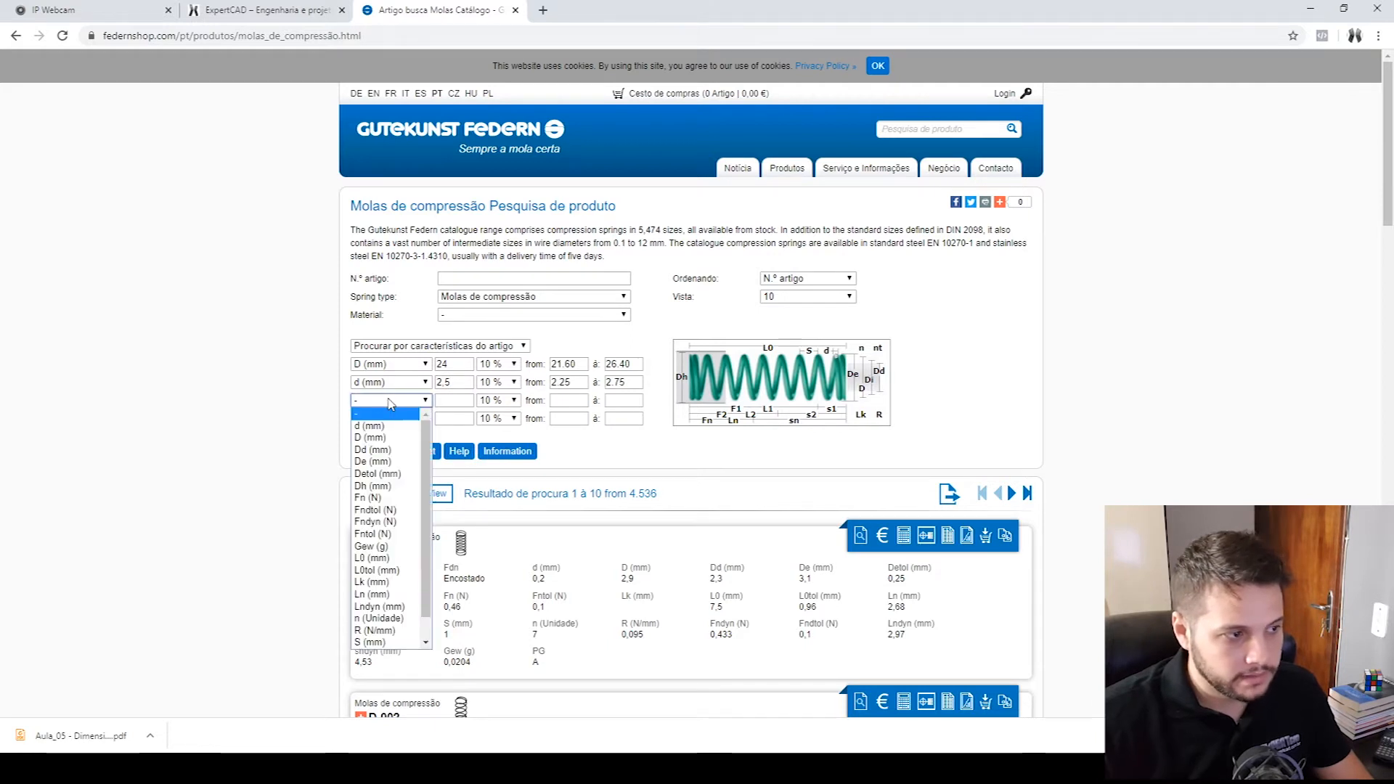
pyautogui.click(373, 557)
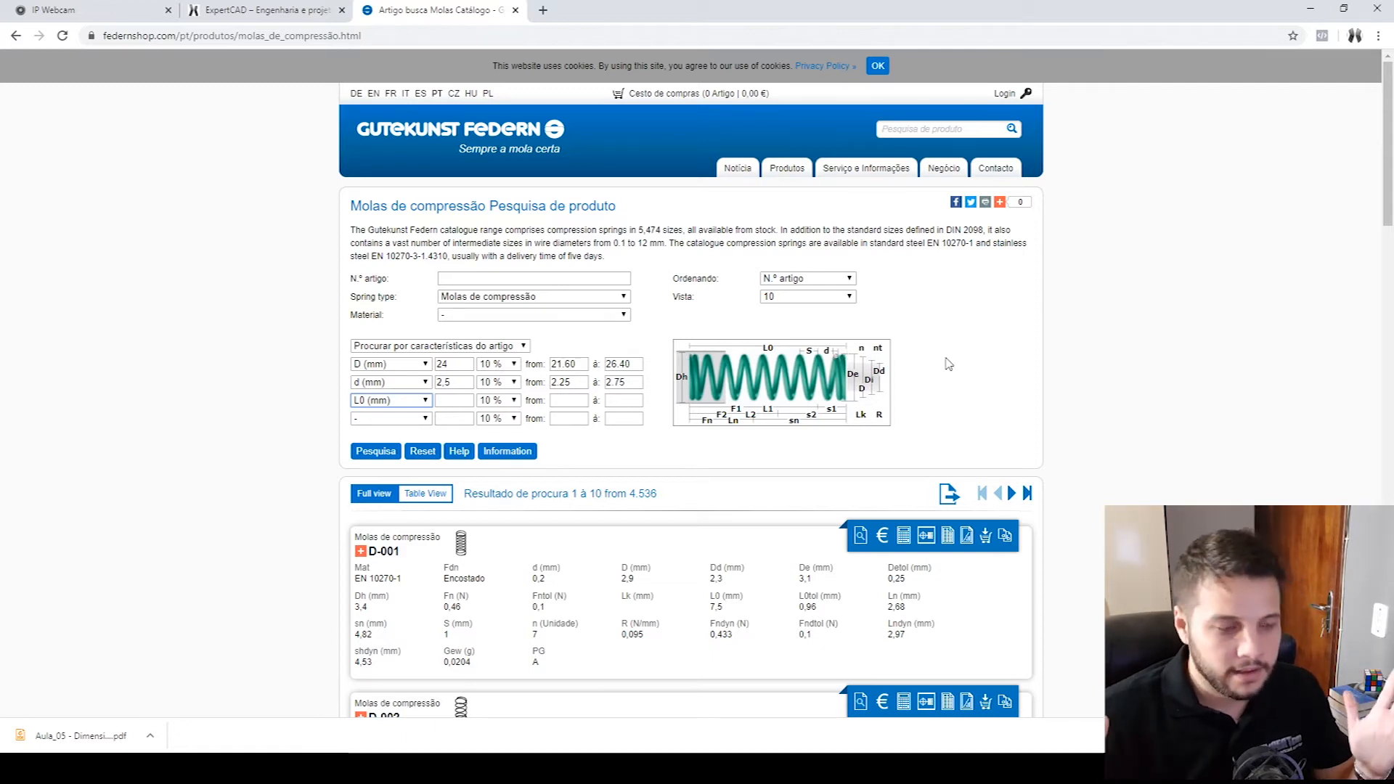
pyautogui.click(453, 400)
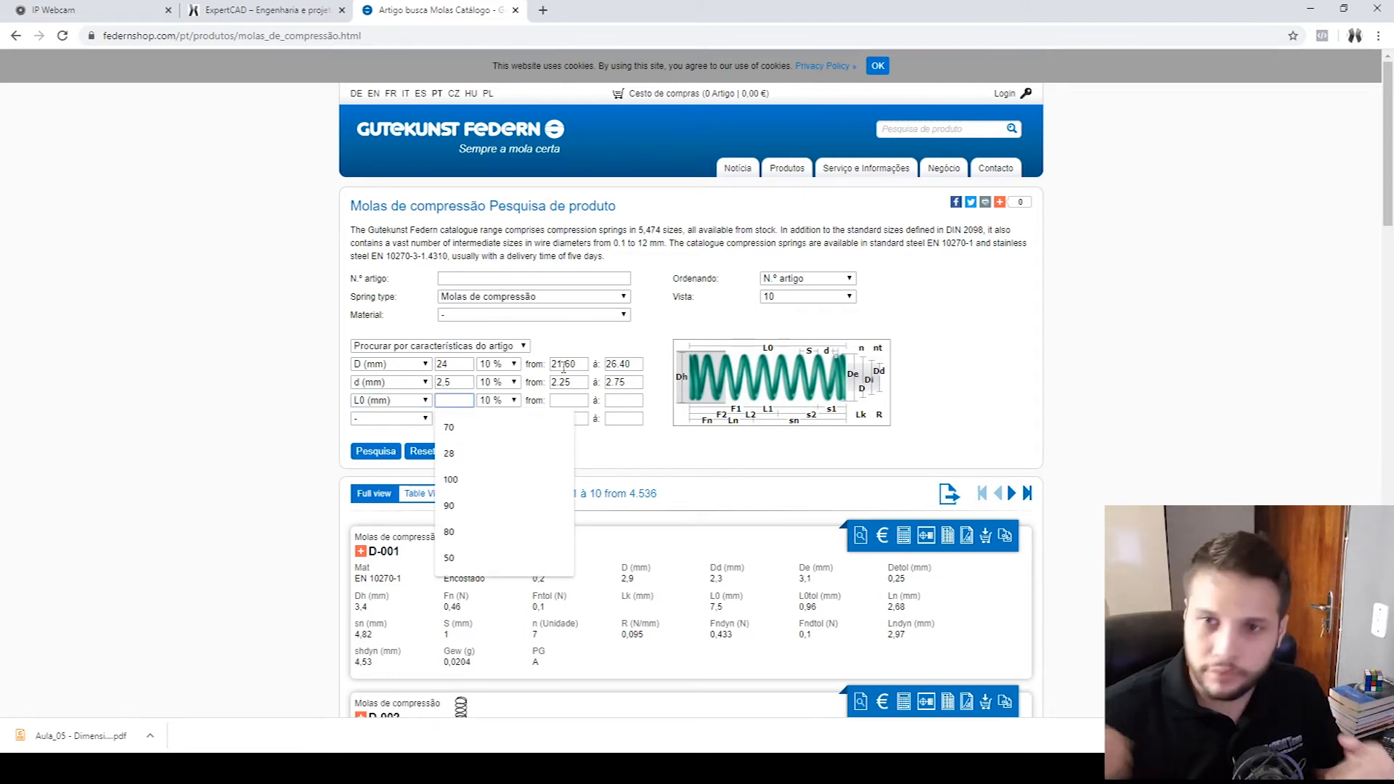
pyautogui.write('70')
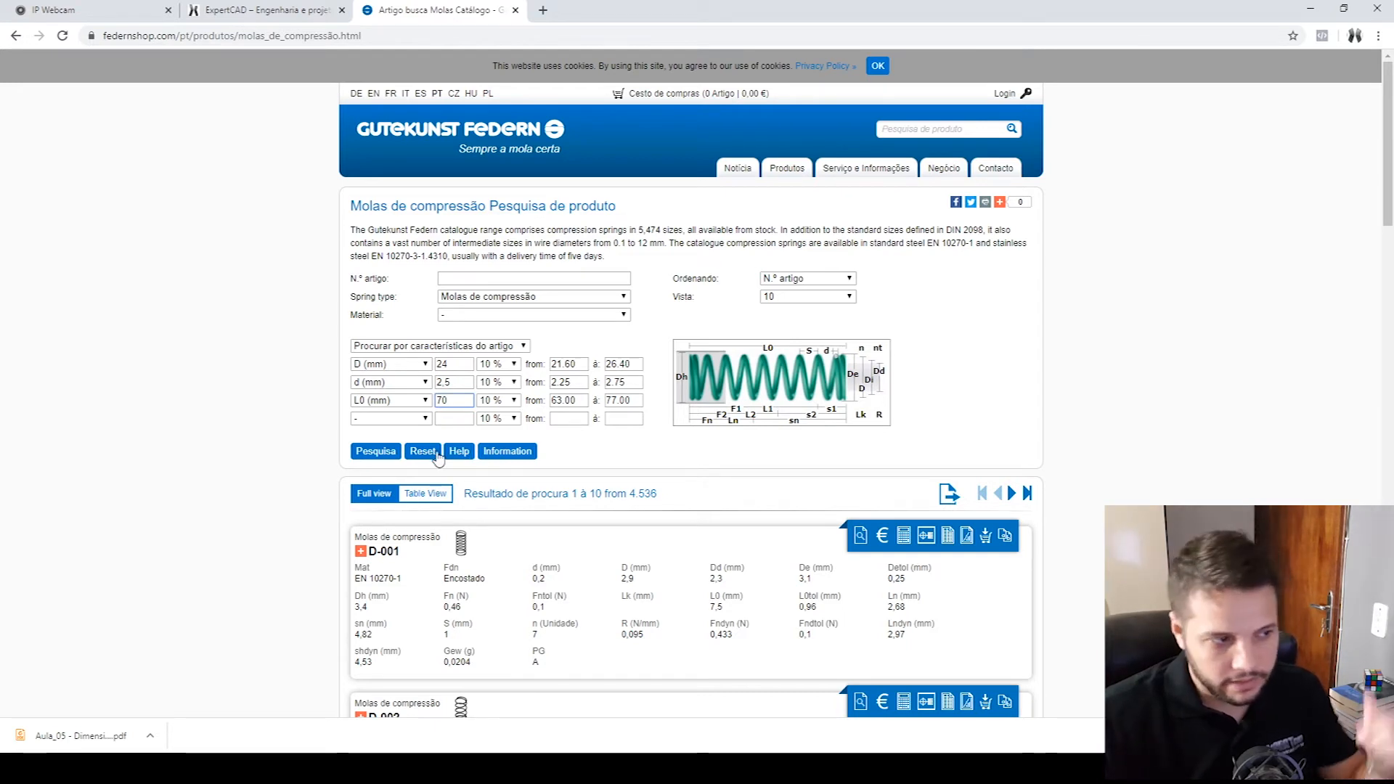
pyautogui.click(373, 453)
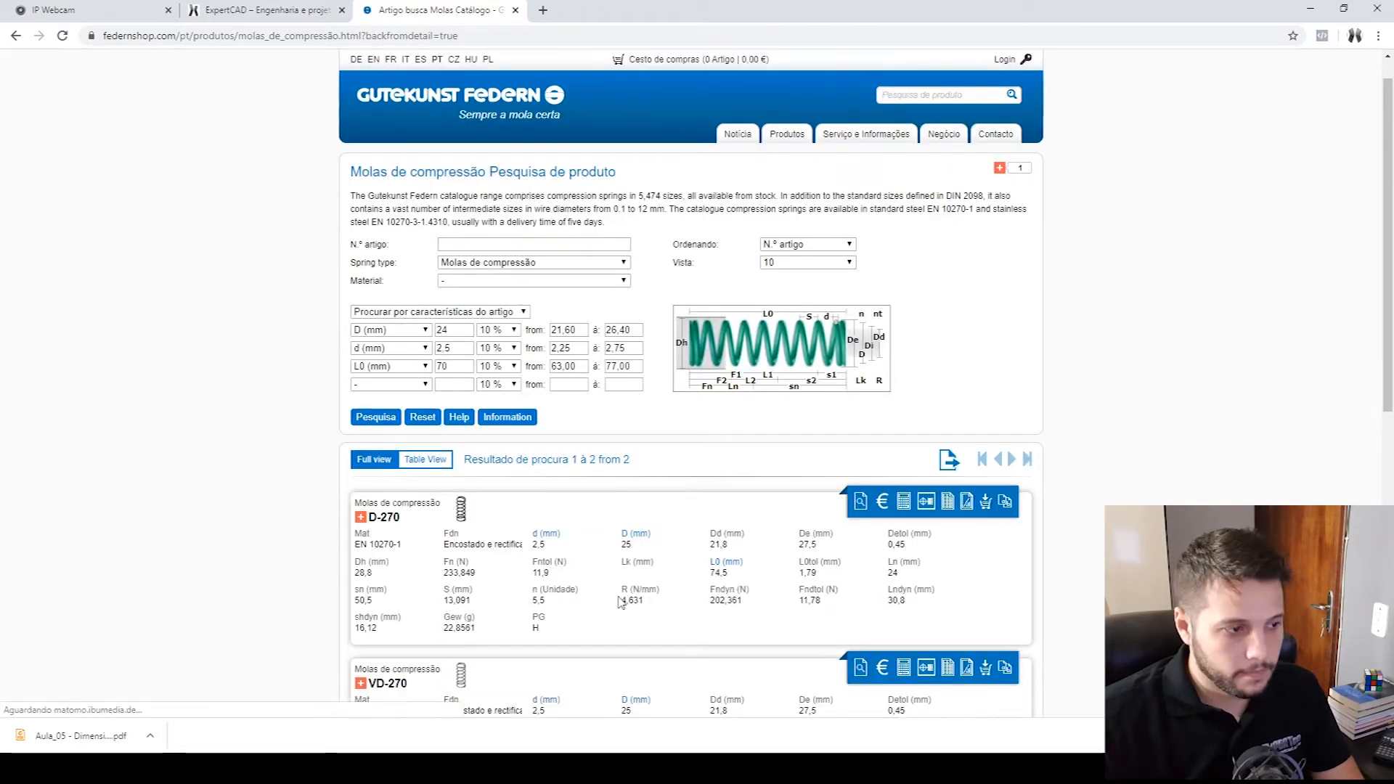
# - Compare the maximum force Fn, length L0 and diameters of springs D-270 and VD-270 in the search results
pyautogui.scroll(2, 773, 471)
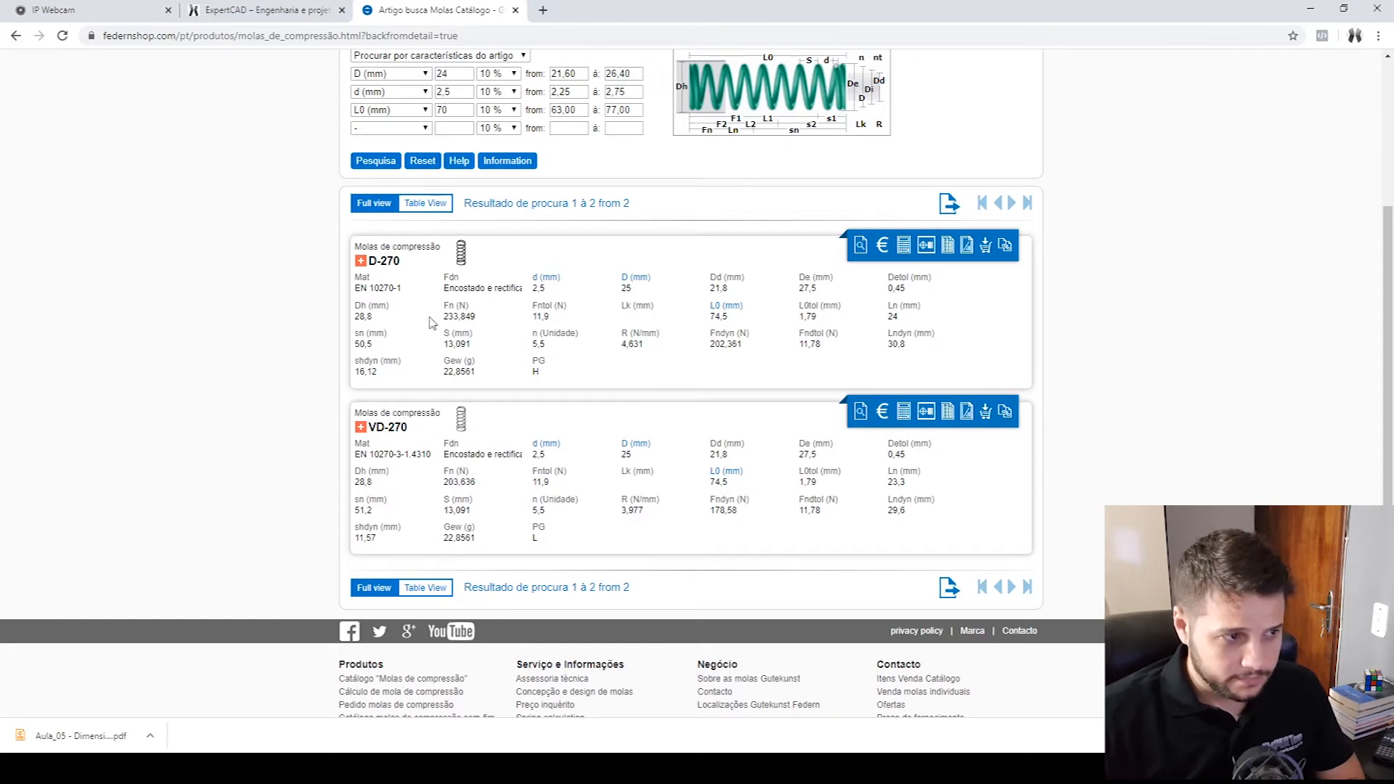
pyautogui.scroll(2, 584, 483)
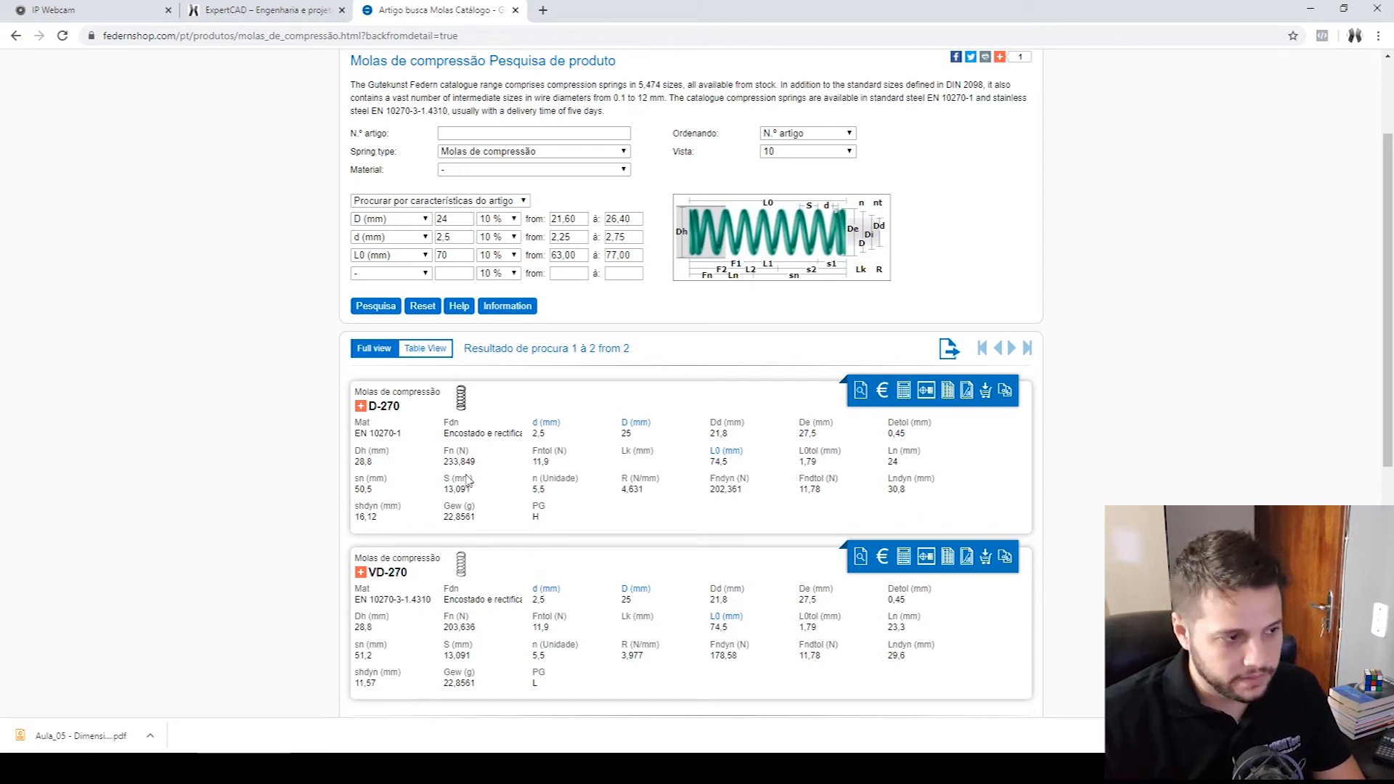
pyautogui.moveTo(459, 467)
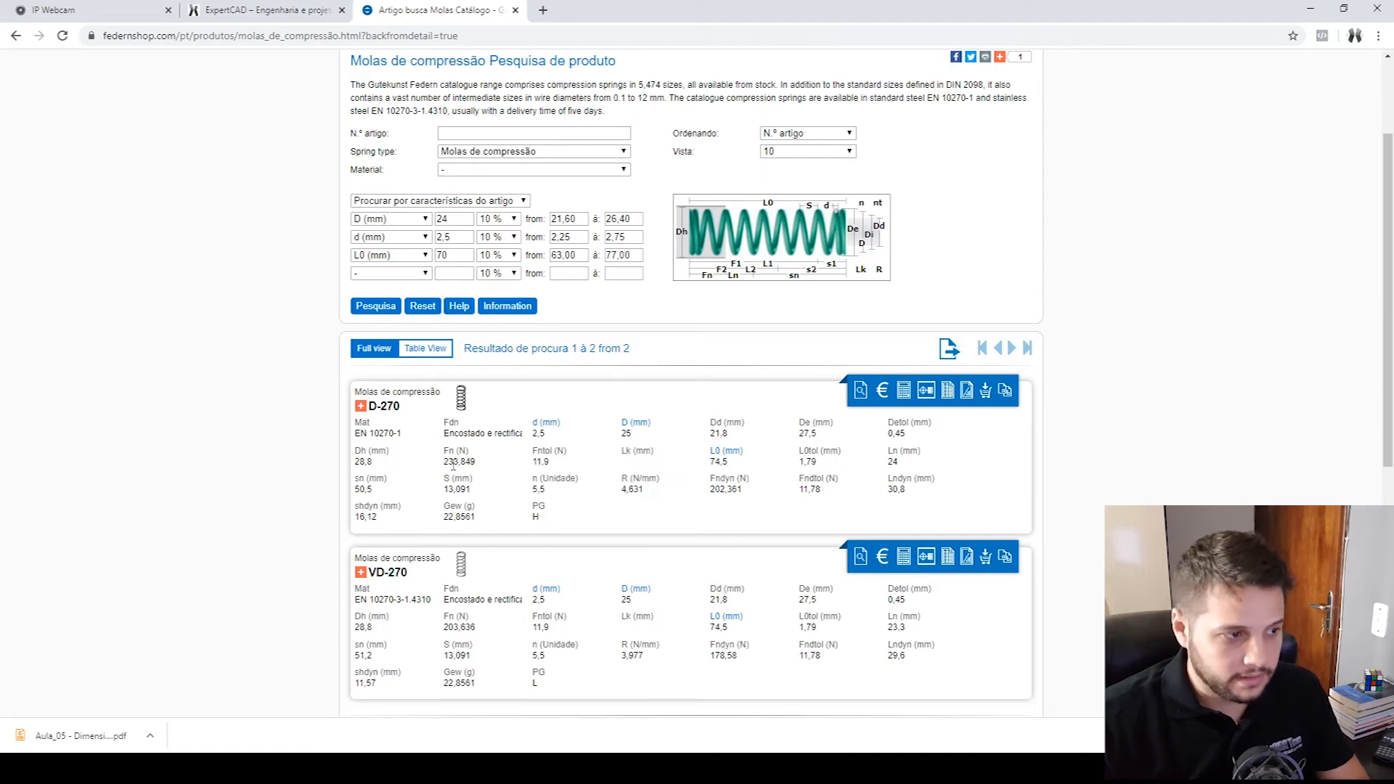
pyautogui.moveTo(484, 498)
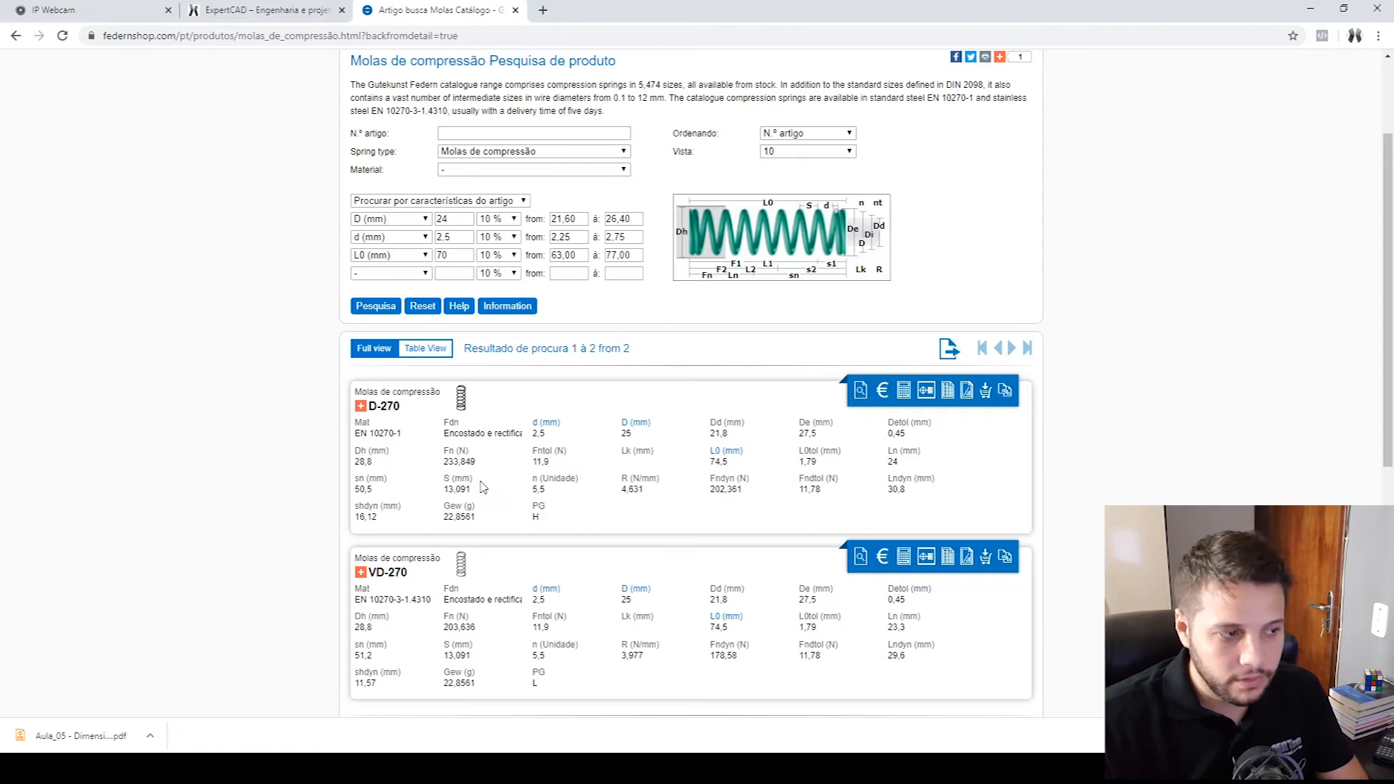
pyautogui.moveTo(368, 473)
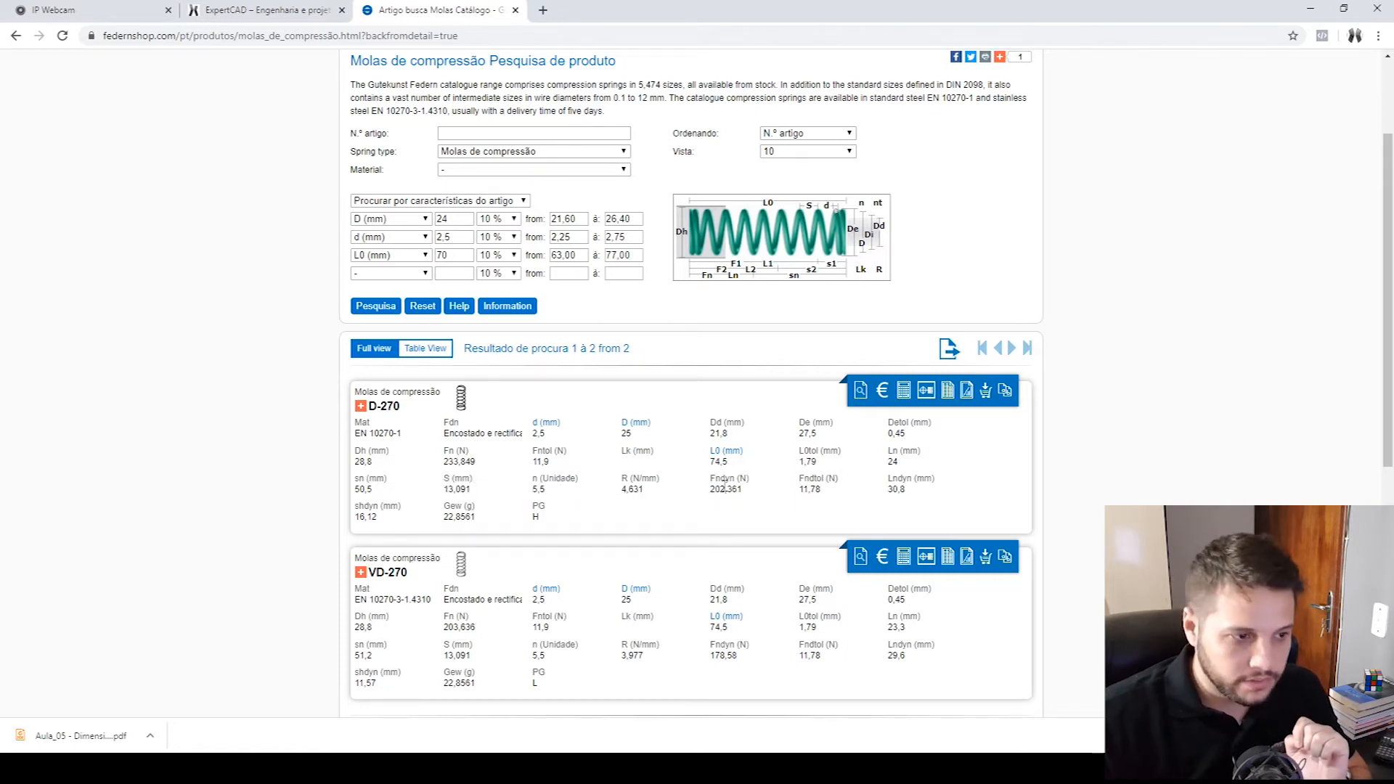
pyautogui.moveTo(725, 462)
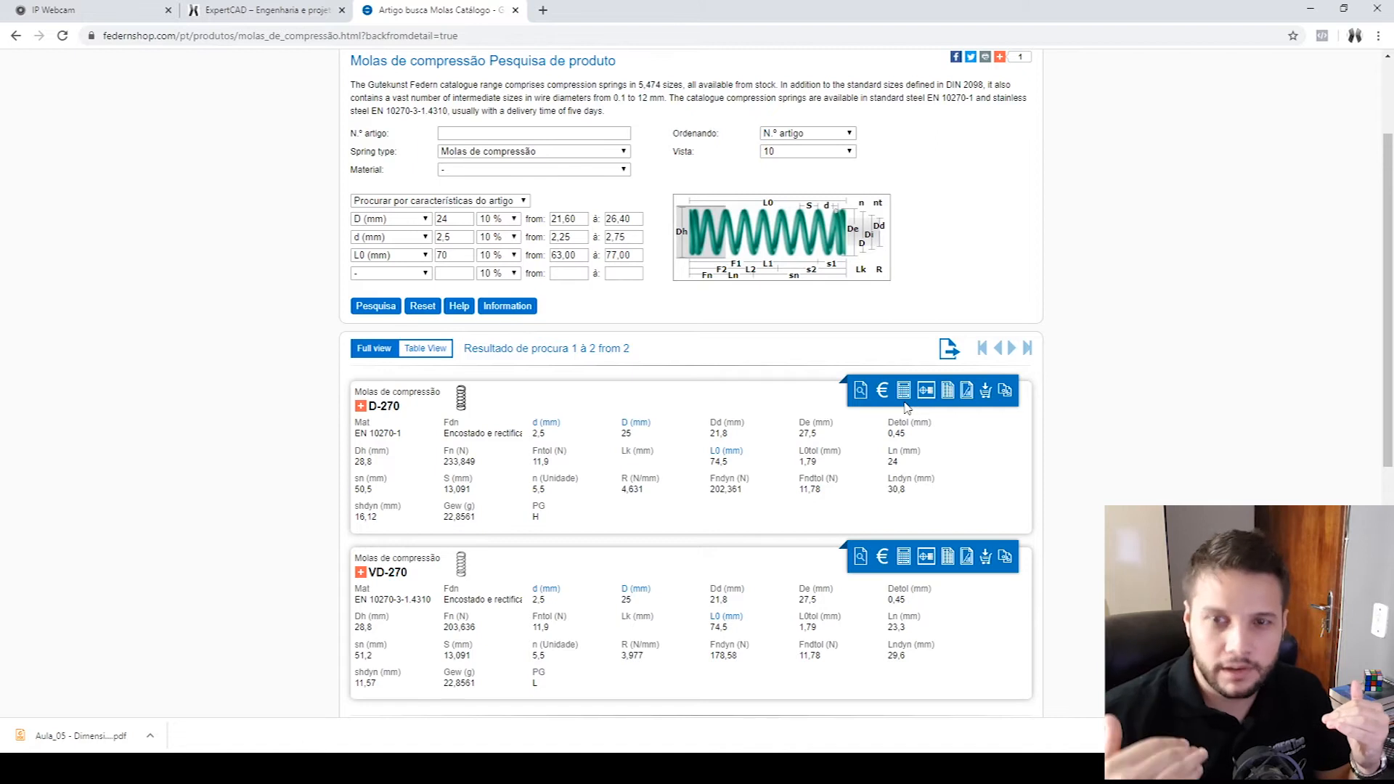
pyautogui.doubleClick(445, 462)
pyautogui.doubleClick(465, 627)
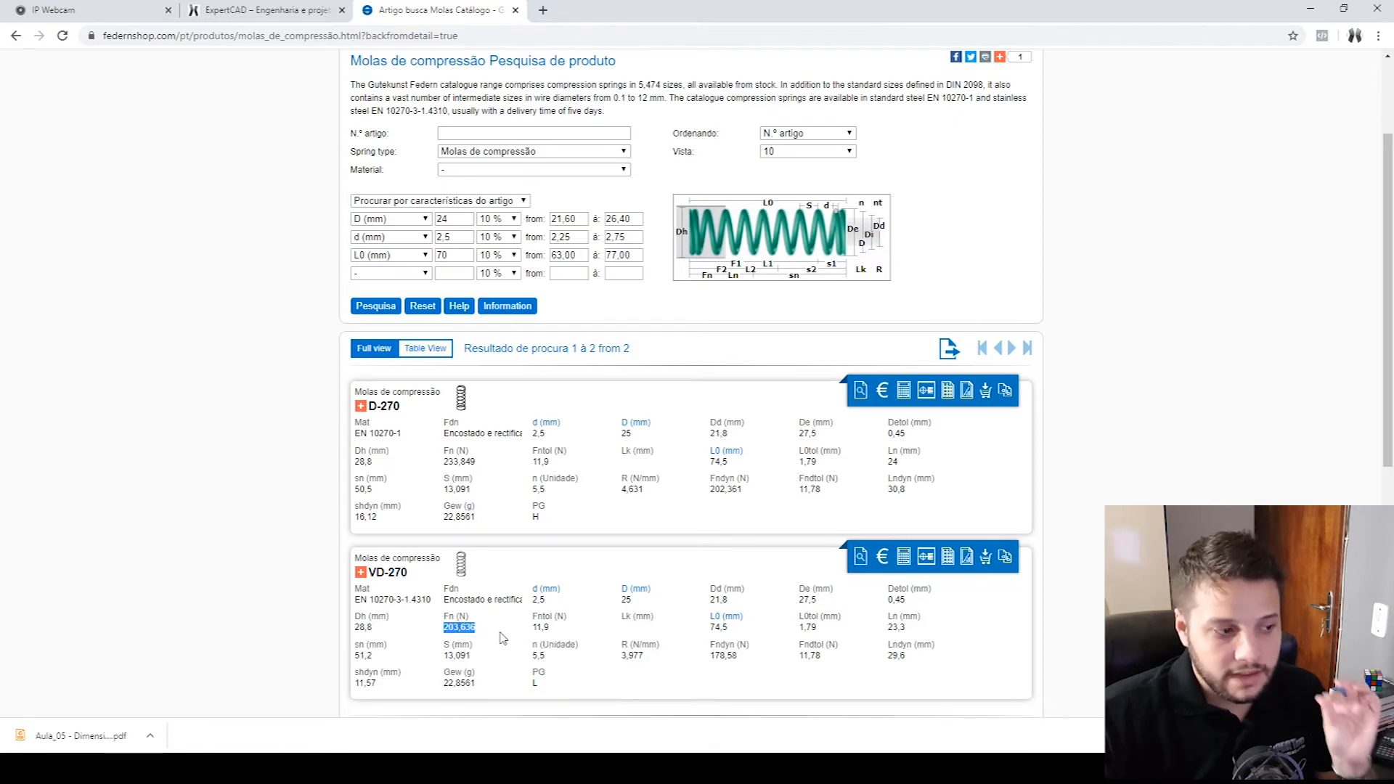
pyautogui.click(463, 626)
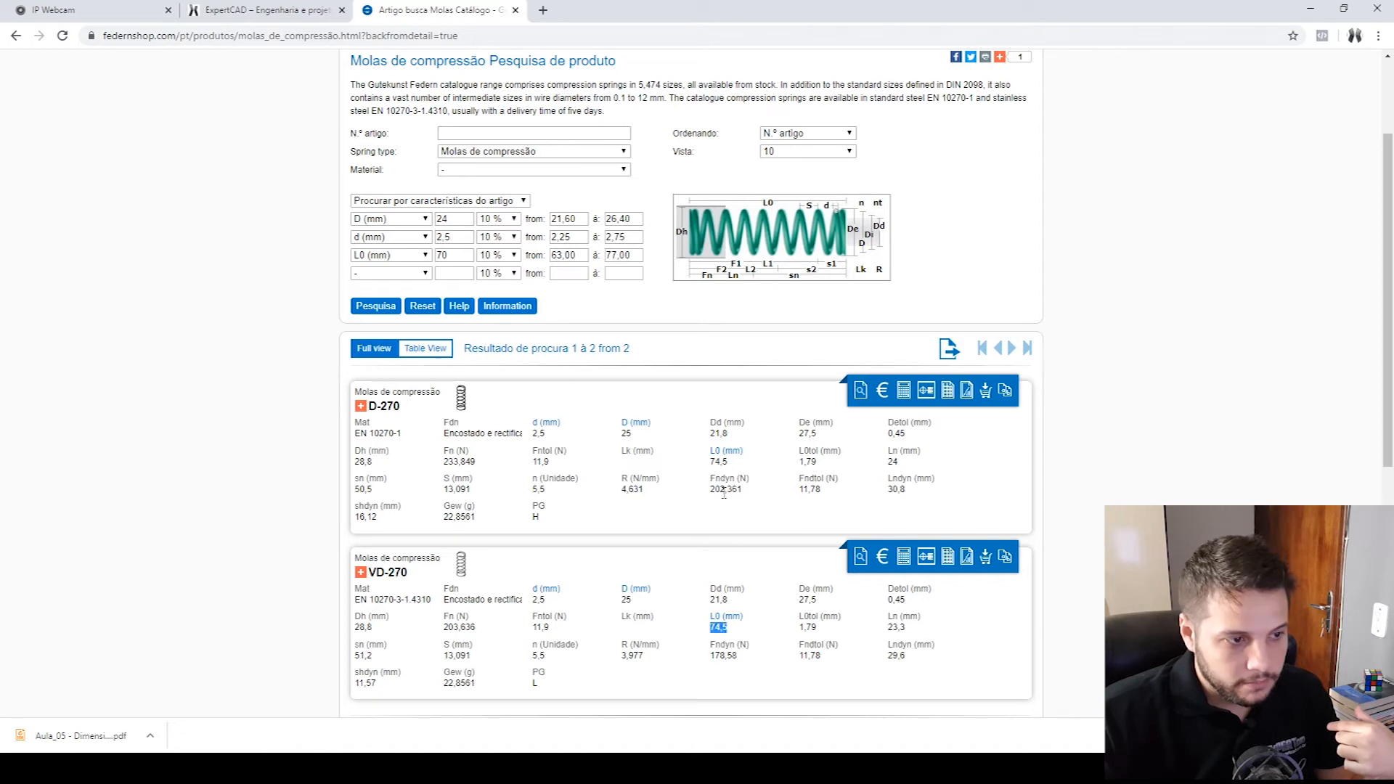
pyautogui.doubleClick(734, 422)
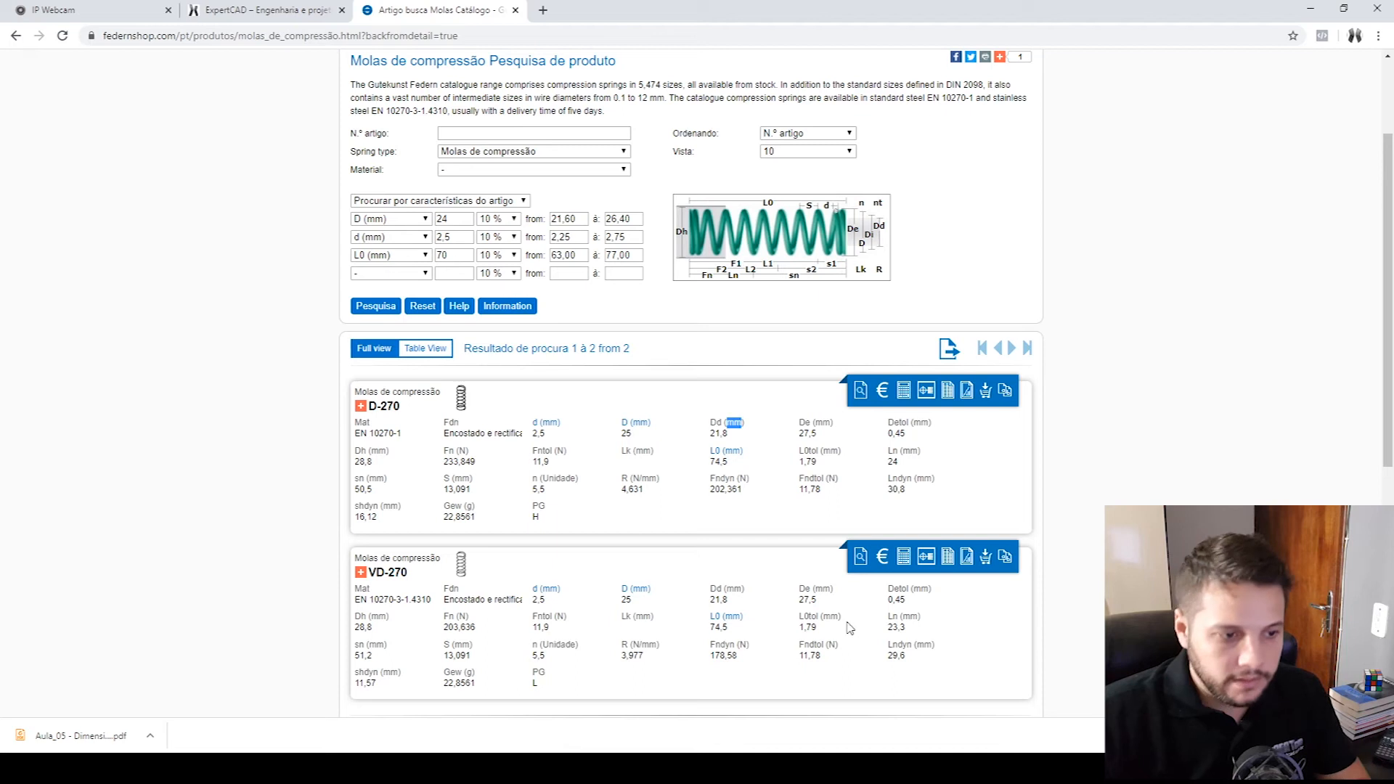
# - Open the displacement/force calculation for spring VD-270 and calculate it with L1 at 55 mm and L2 at 30 mm
pyautogui.click(903, 557)
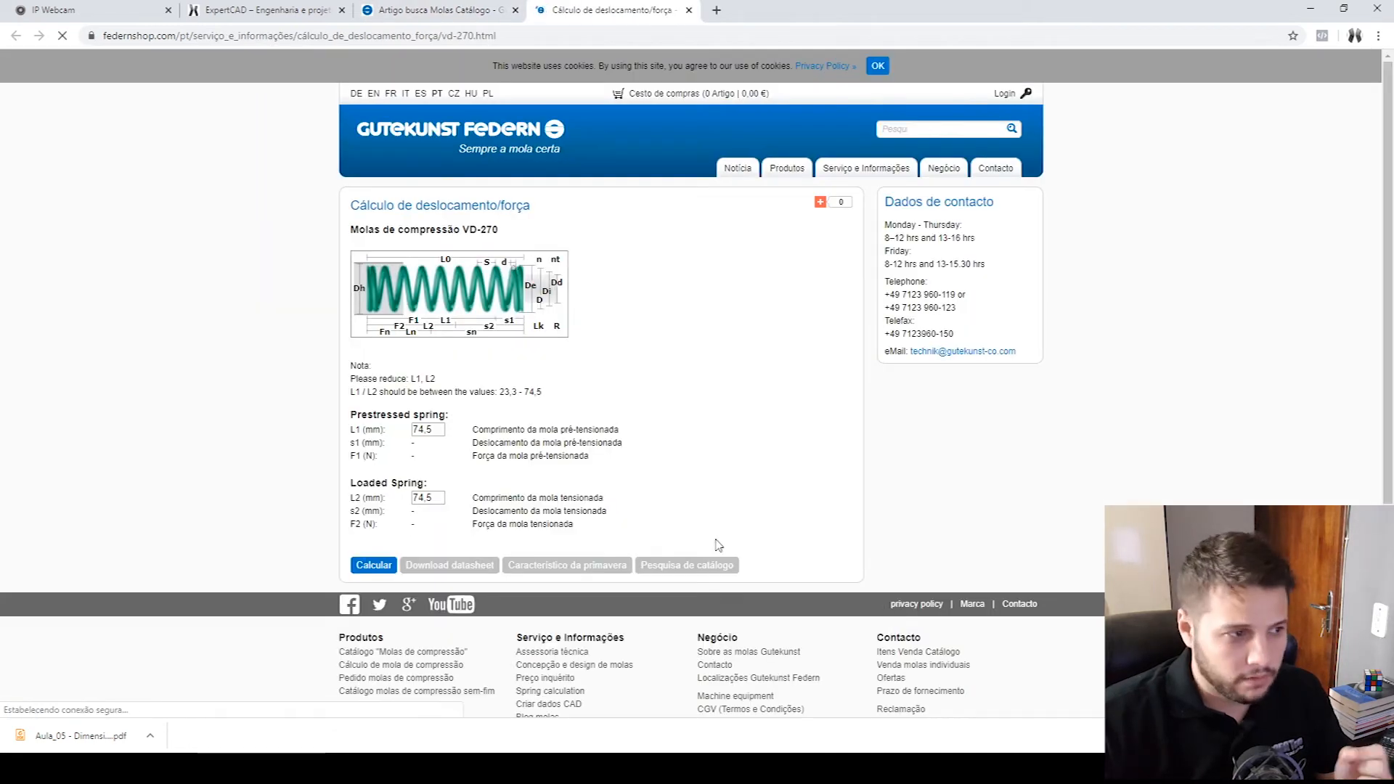
pyautogui.doubleClick(437, 429)
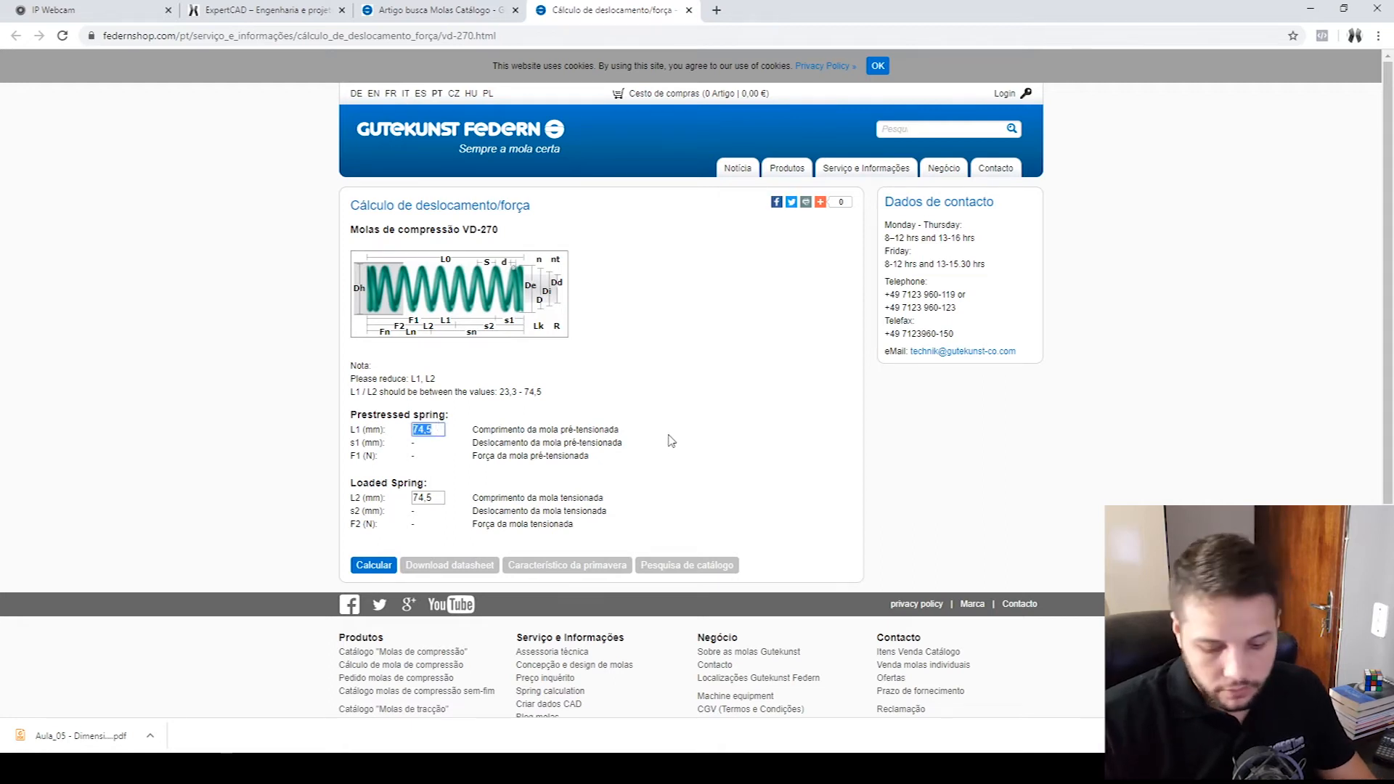
pyautogui.write('55')
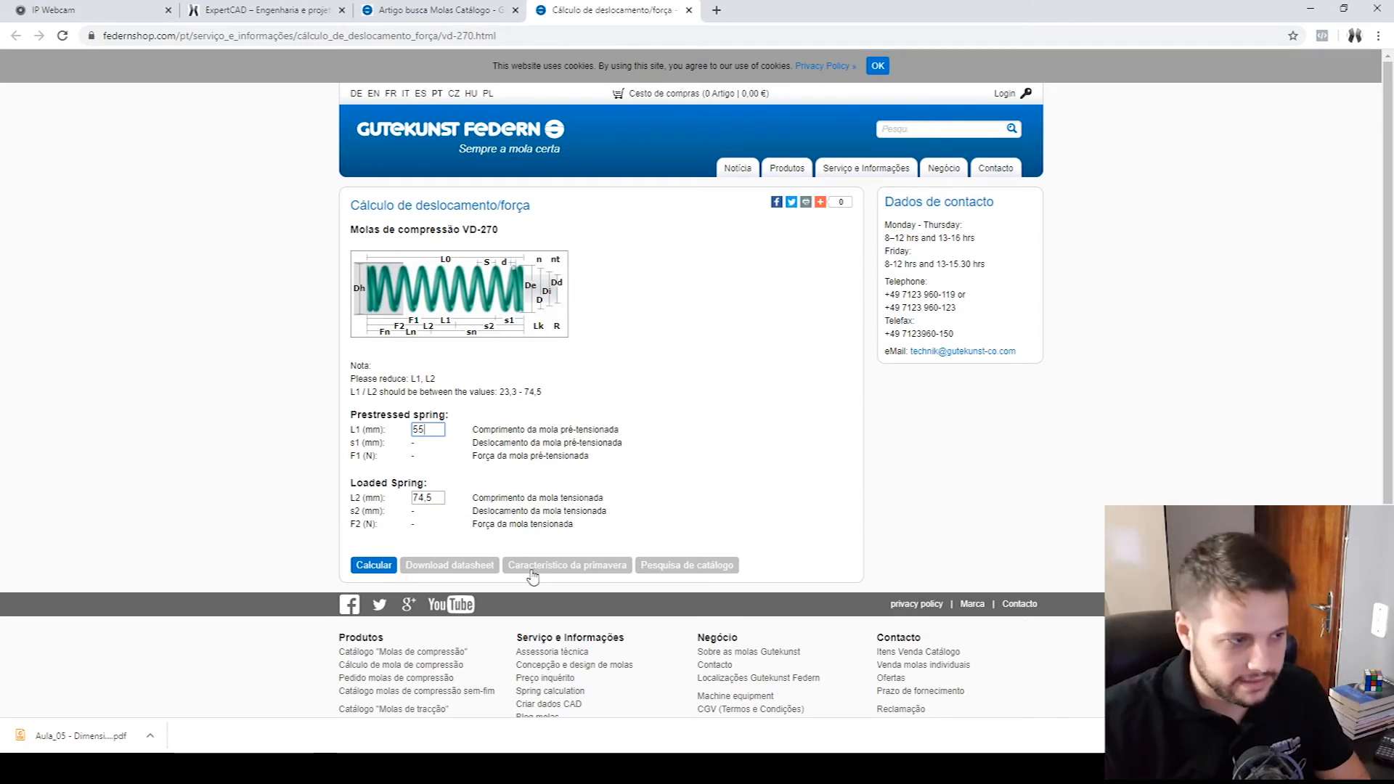
pyautogui.doubleClick(432, 501)
pyautogui.write('30')
pyautogui.click(376, 564)
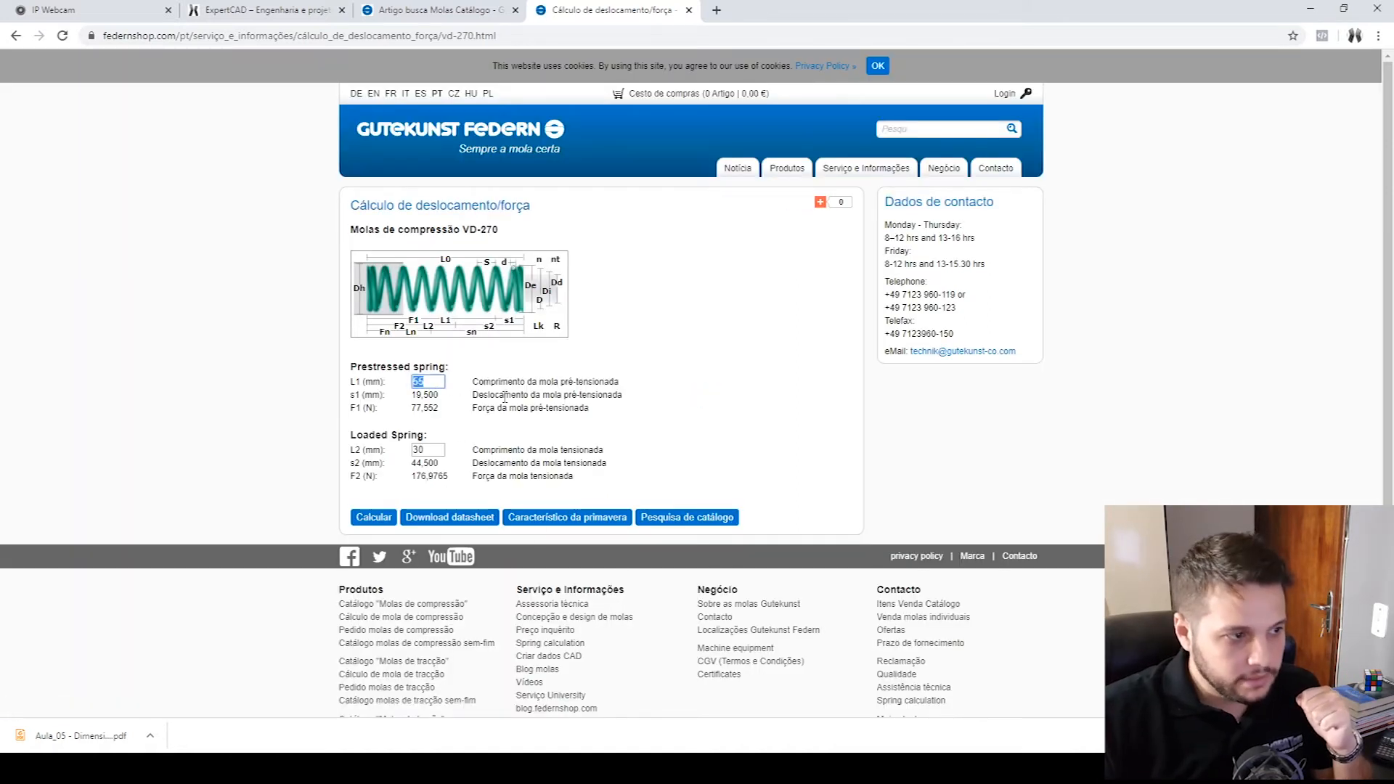
# - Read the prestressed force F1 and the loaded force F2 calculated for spring VD-270
pyautogui.tripleClick(419, 408)
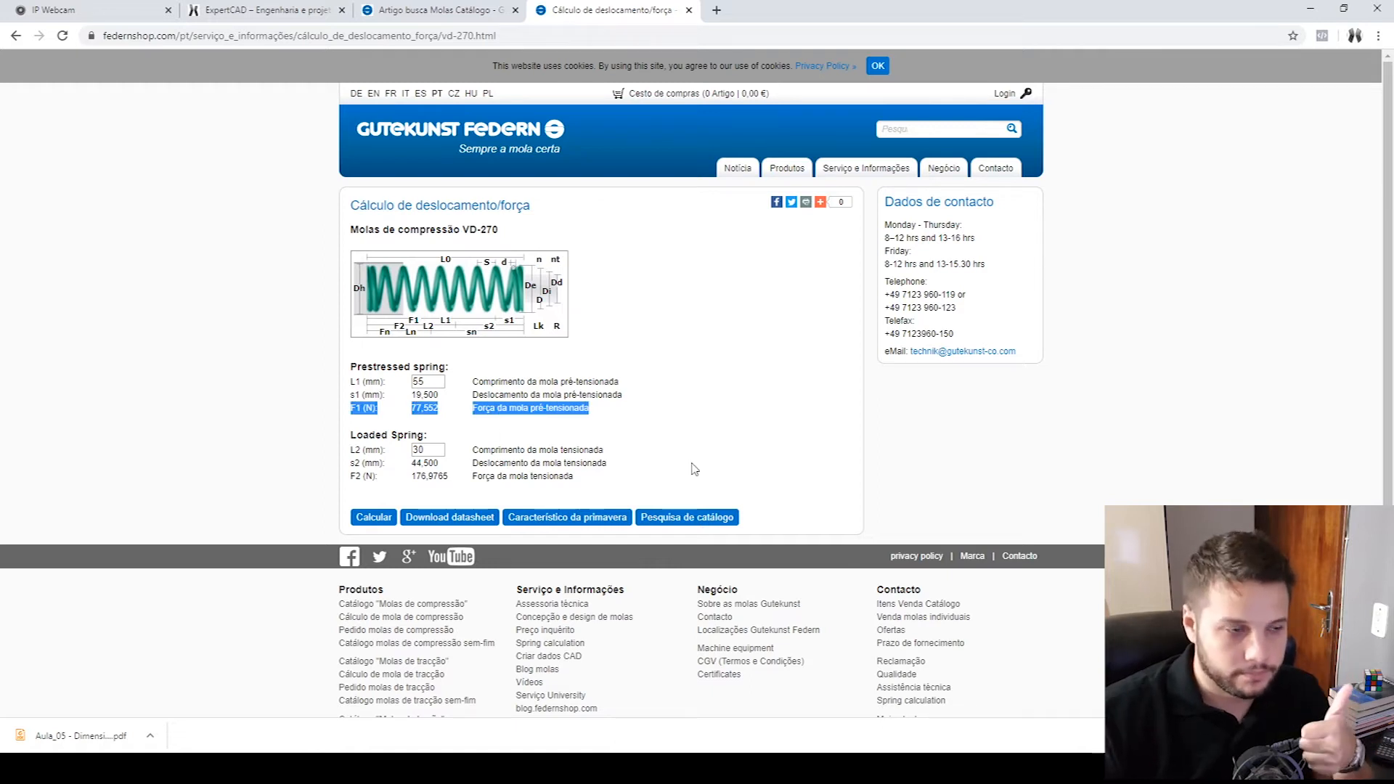
pyautogui.click(418, 477)
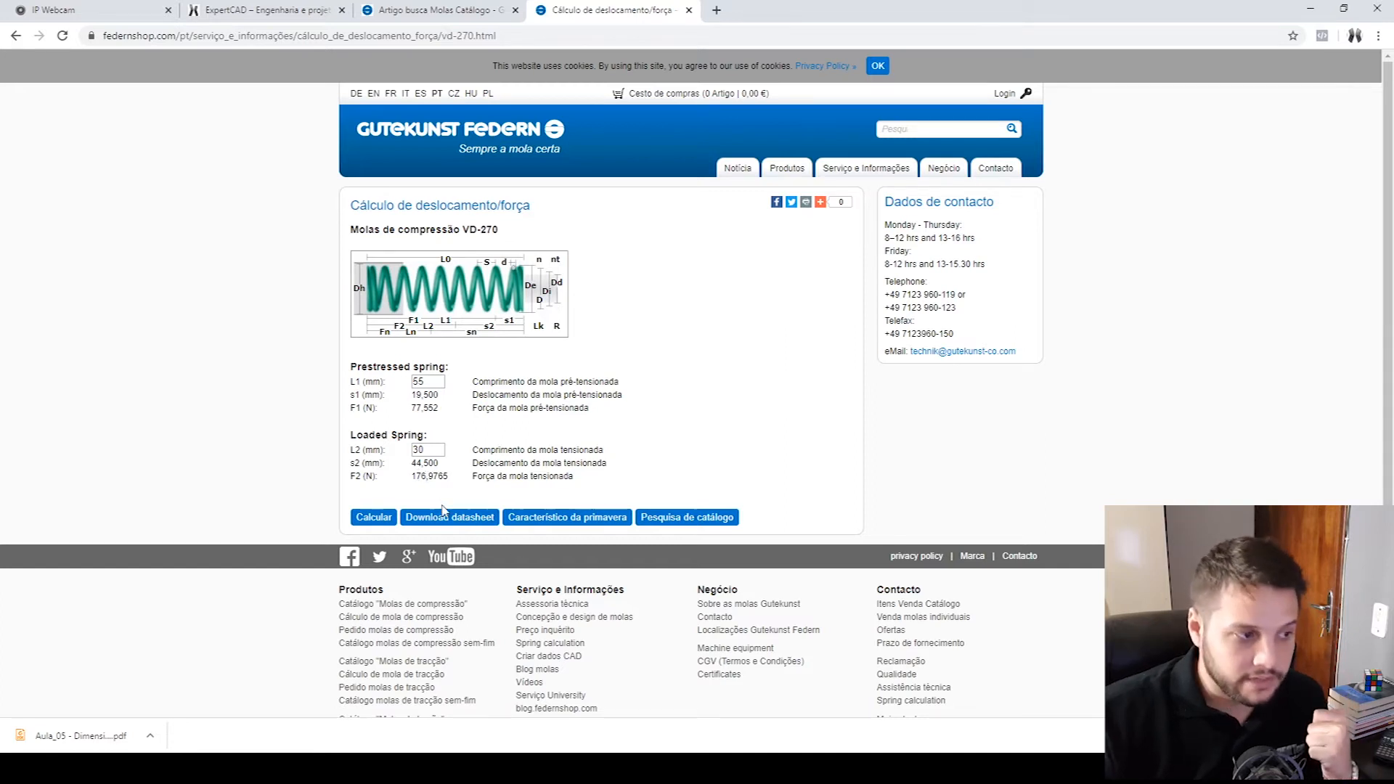
pyautogui.moveTo(412, 477); pyautogui.dragTo(496, 477)
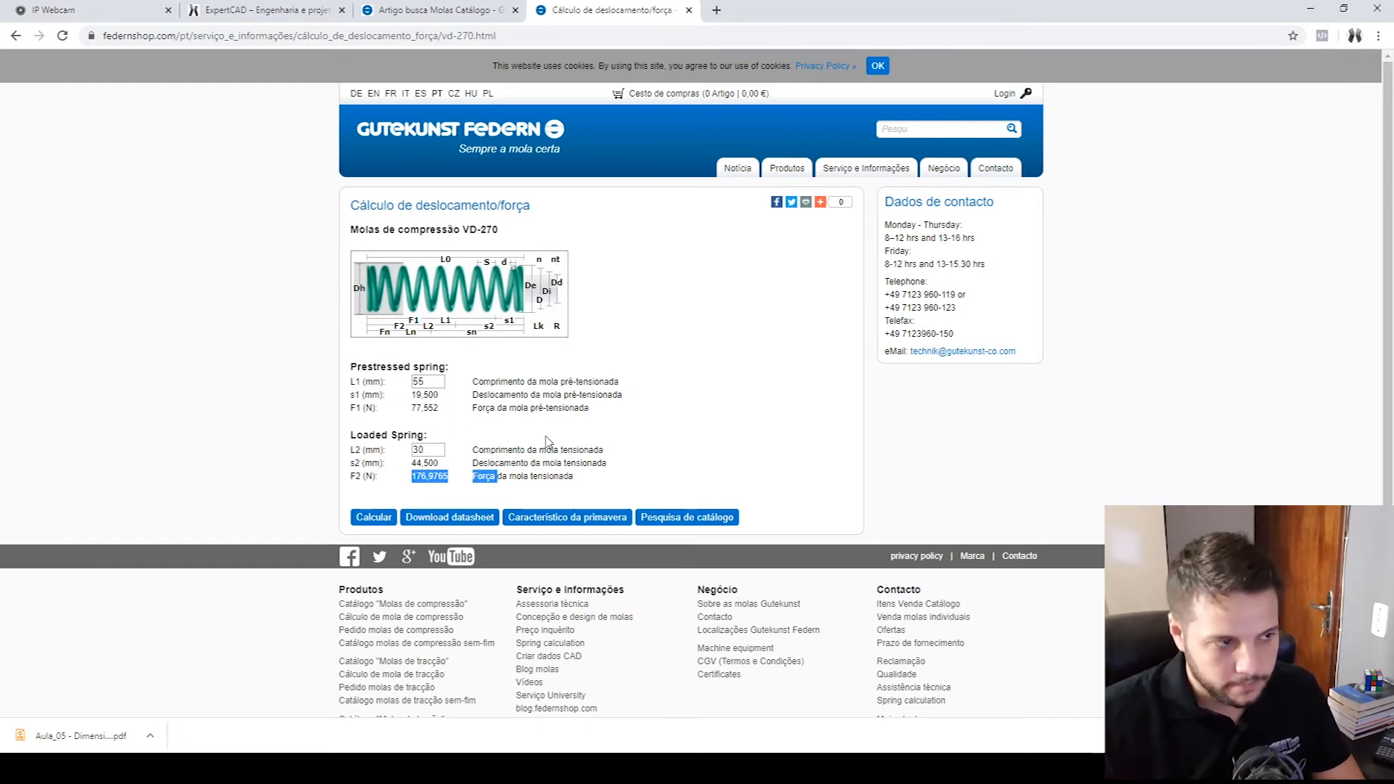
pyautogui.click(462, 492)
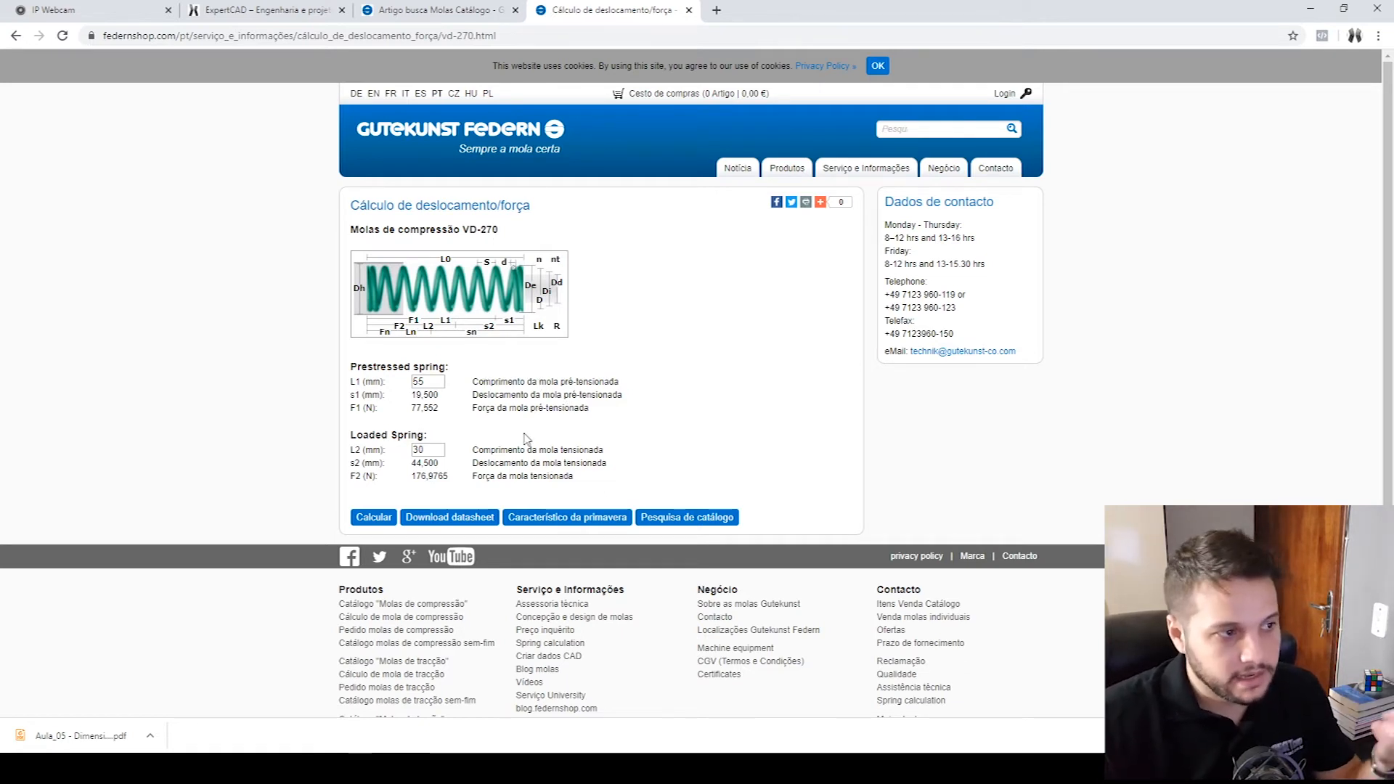
# - Return to the catalogue search results and open the CAD model page of spring VD-270
pyautogui.hotkey('ctrl', 'shift', 'Tab')
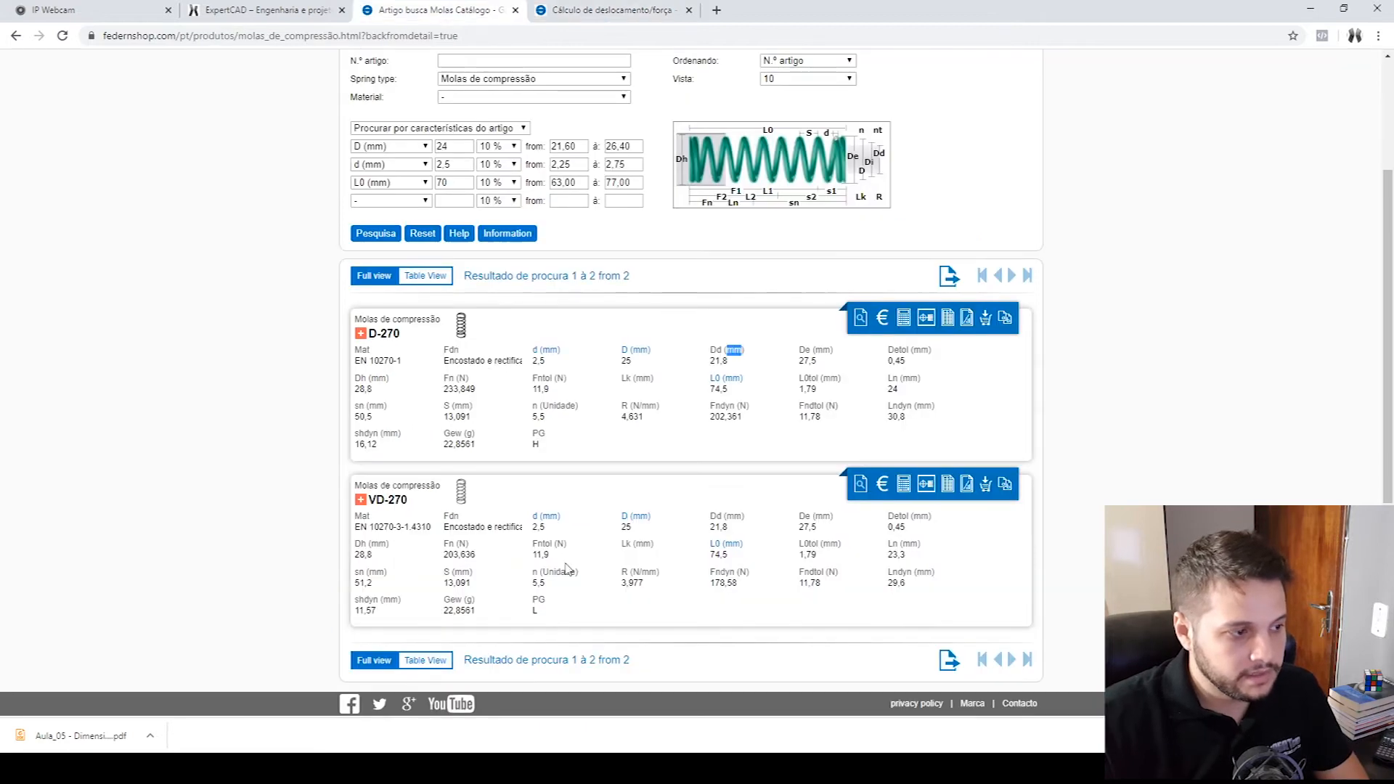
pyautogui.moveTo(937, 600); pyautogui.dragTo(415, 528)
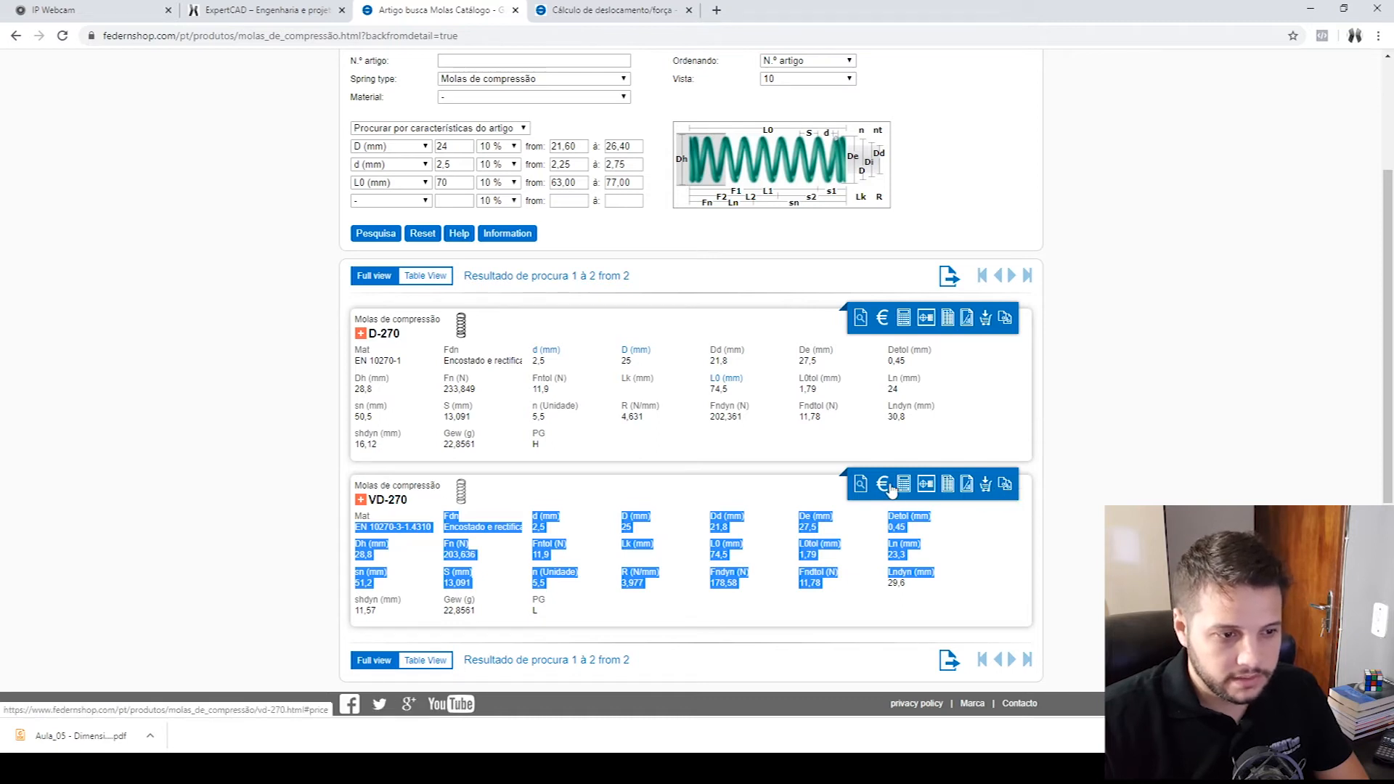
pyautogui.click(925, 484)
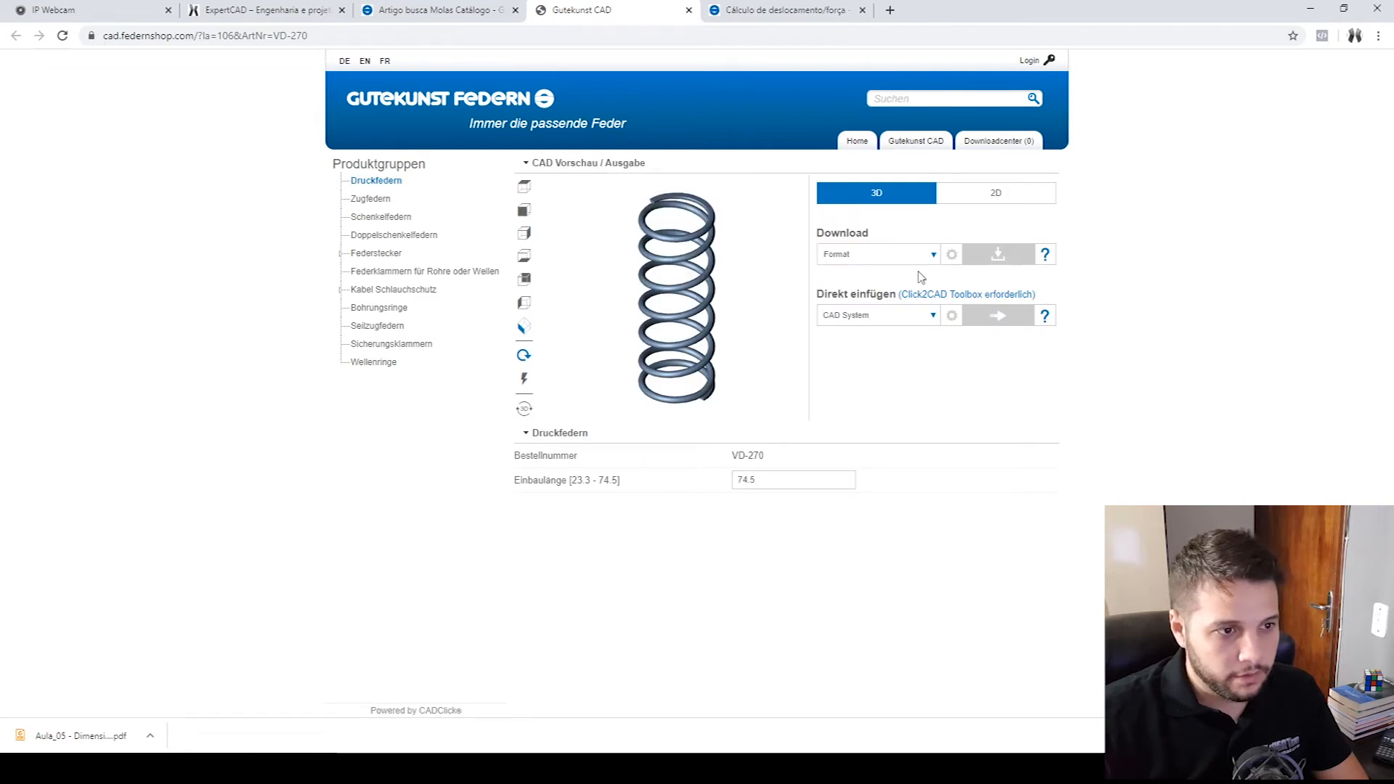
# - Try SolidWorks 2018 as the target CAD system for inserting the spring directly
pyautogui.click(923, 320)
pyautogui.scroll(-5, 890, 406)
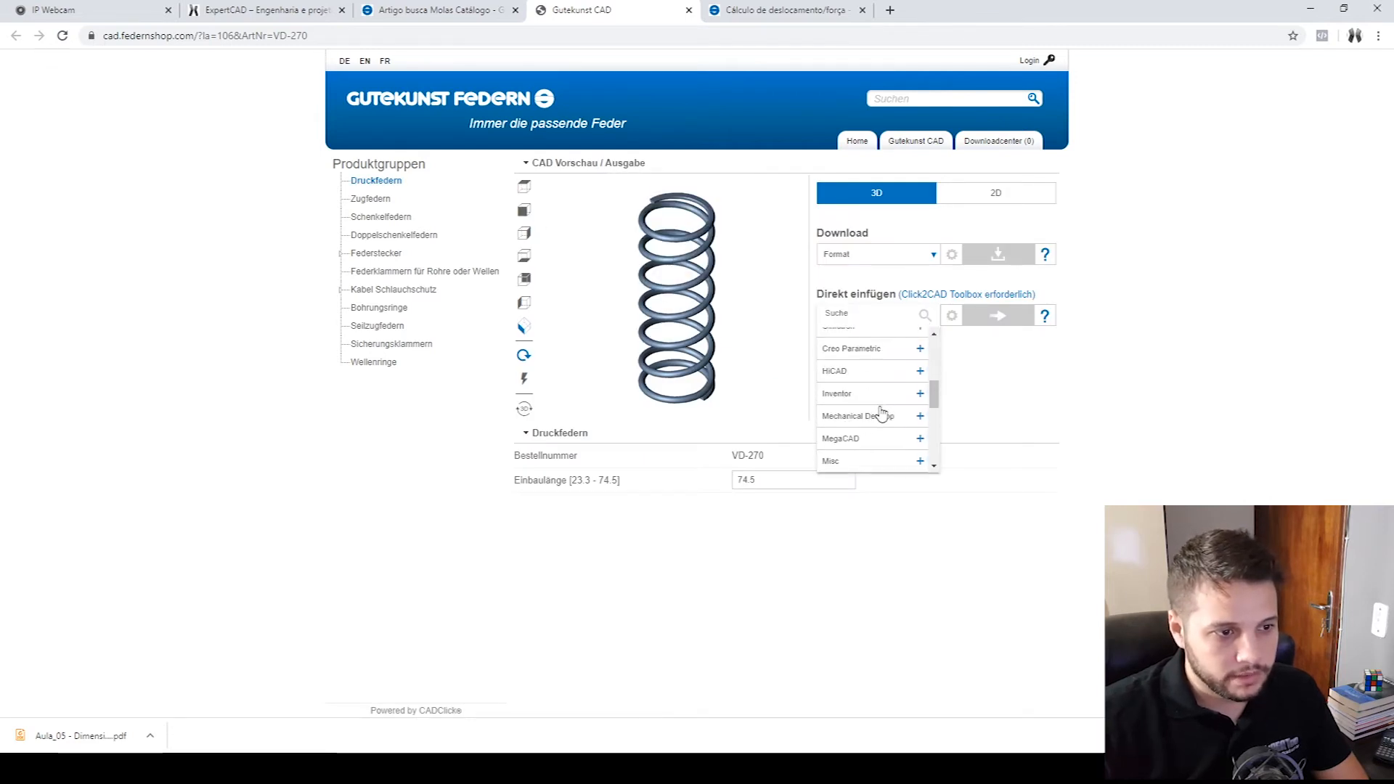
pyautogui.moveTo(935, 429)
pyautogui.mouseDown()
pyautogui.moveTo(933, 459)
pyautogui.moveTo(951, 361)
pyautogui.moveTo(934, 365)
pyautogui.moveTo(935, 440)
pyautogui.mouseUp()
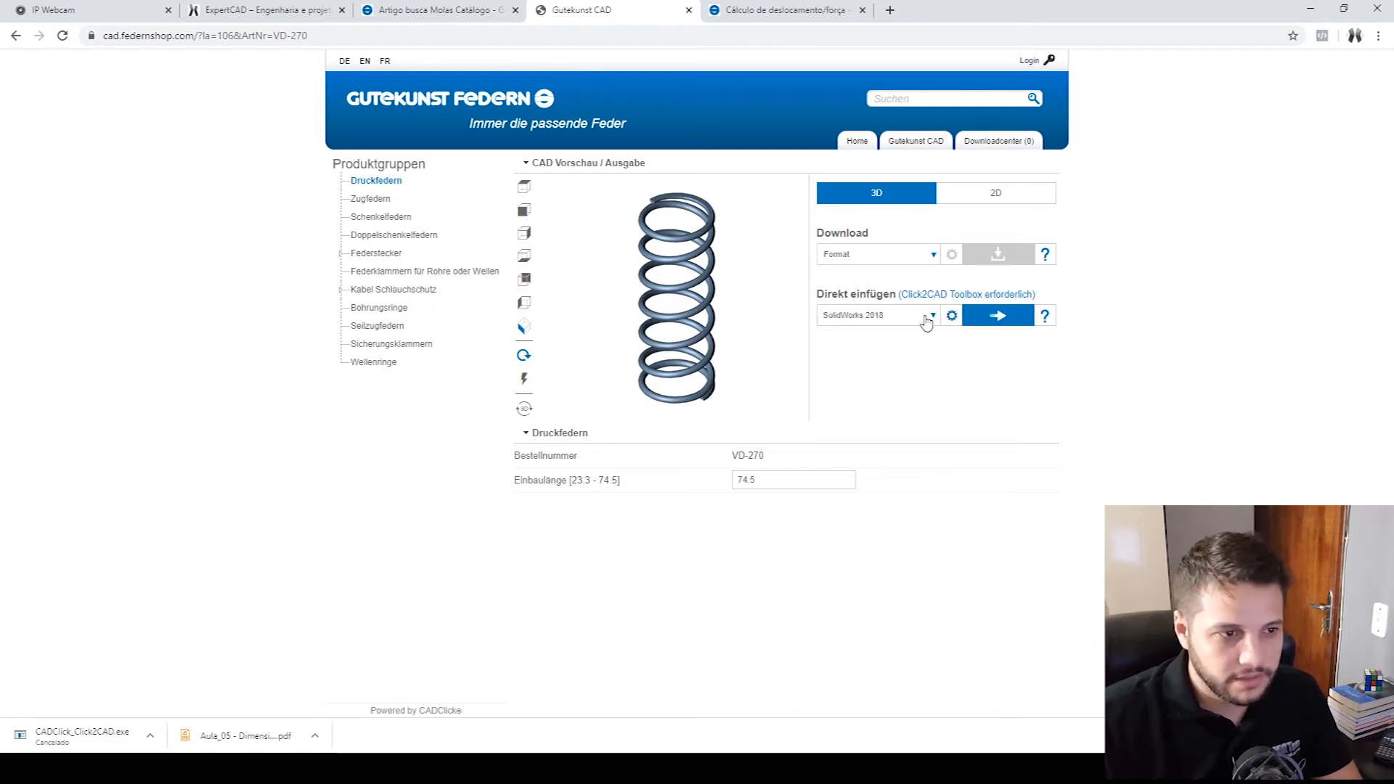
pyautogui.click(926, 321)
# - Generate the 3D model of spring VD-270 in STEP format and get it from the download centre
pyautogui.click(907, 255)
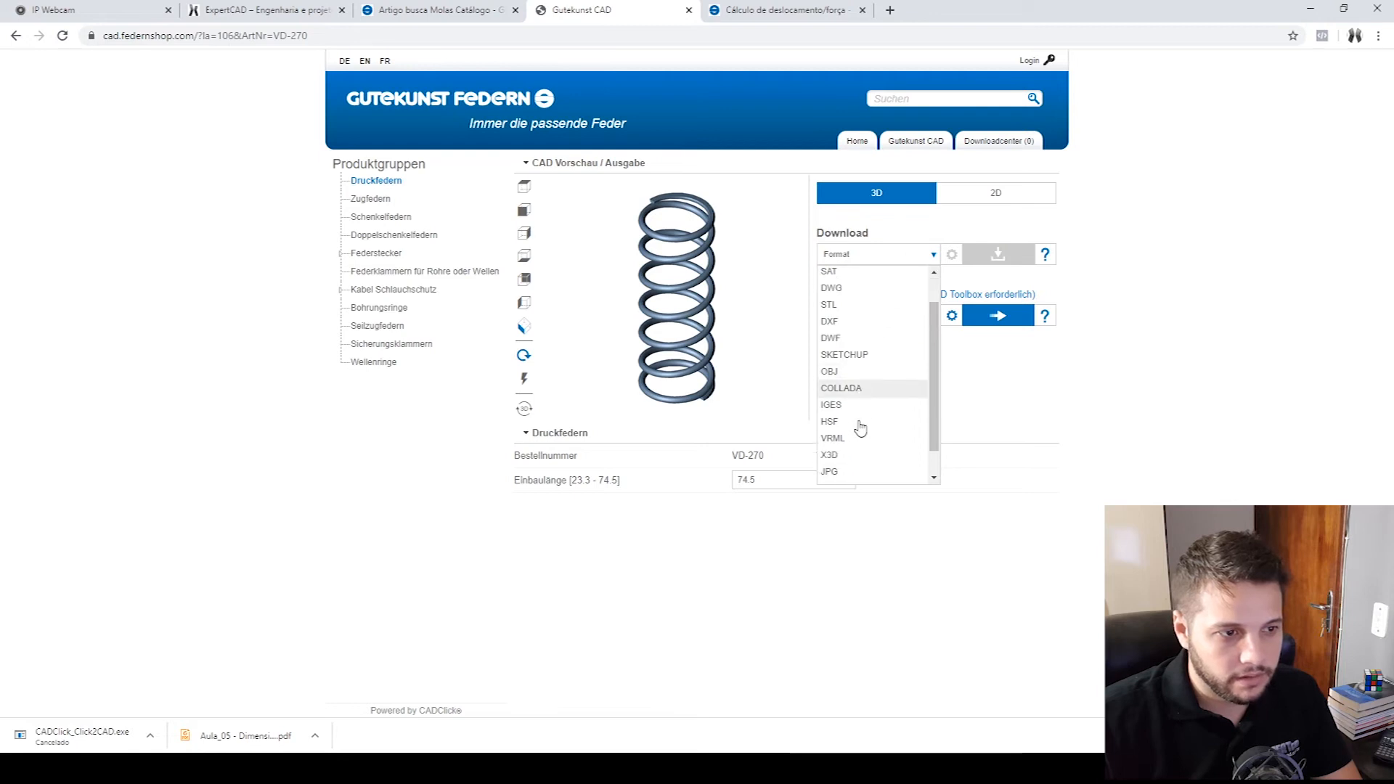
pyautogui.scroll(1, 862, 428)
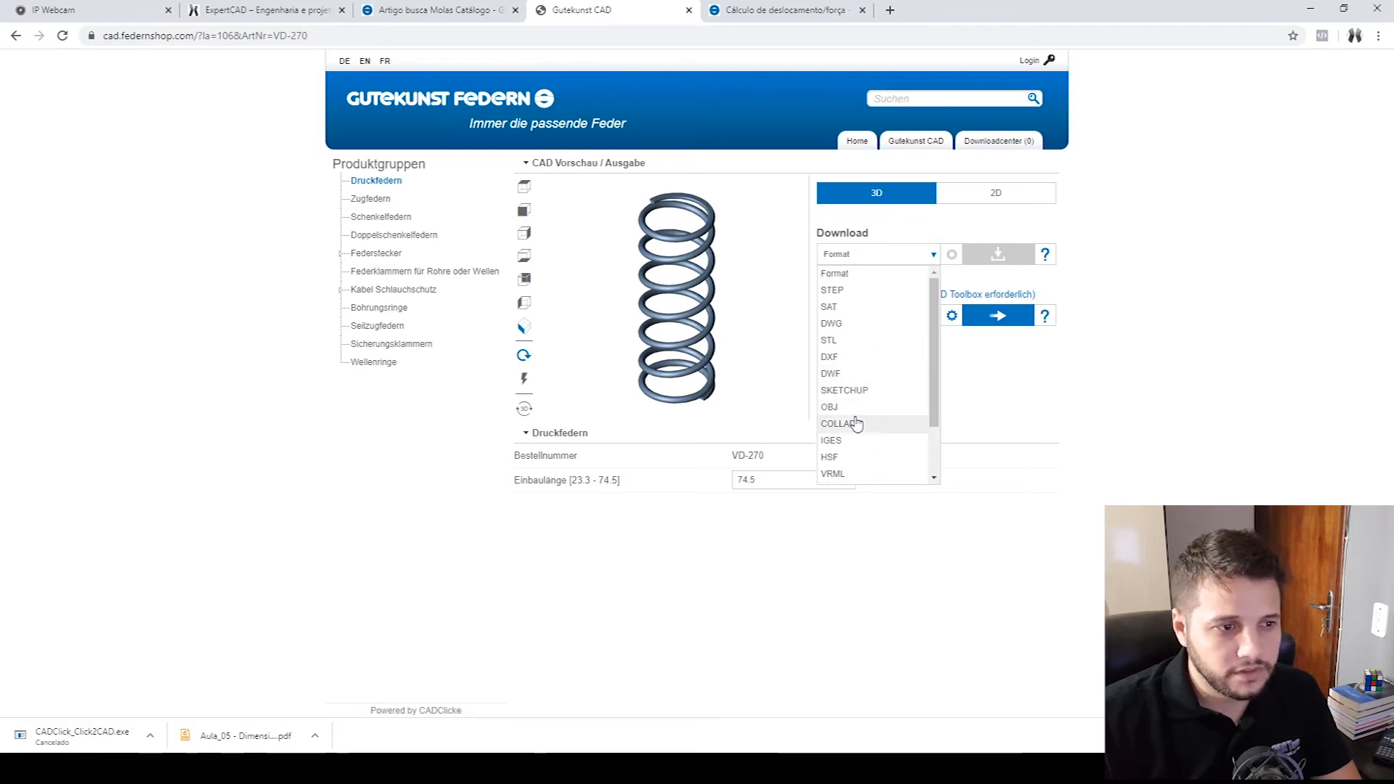
pyautogui.scroll(-1, 865, 451)
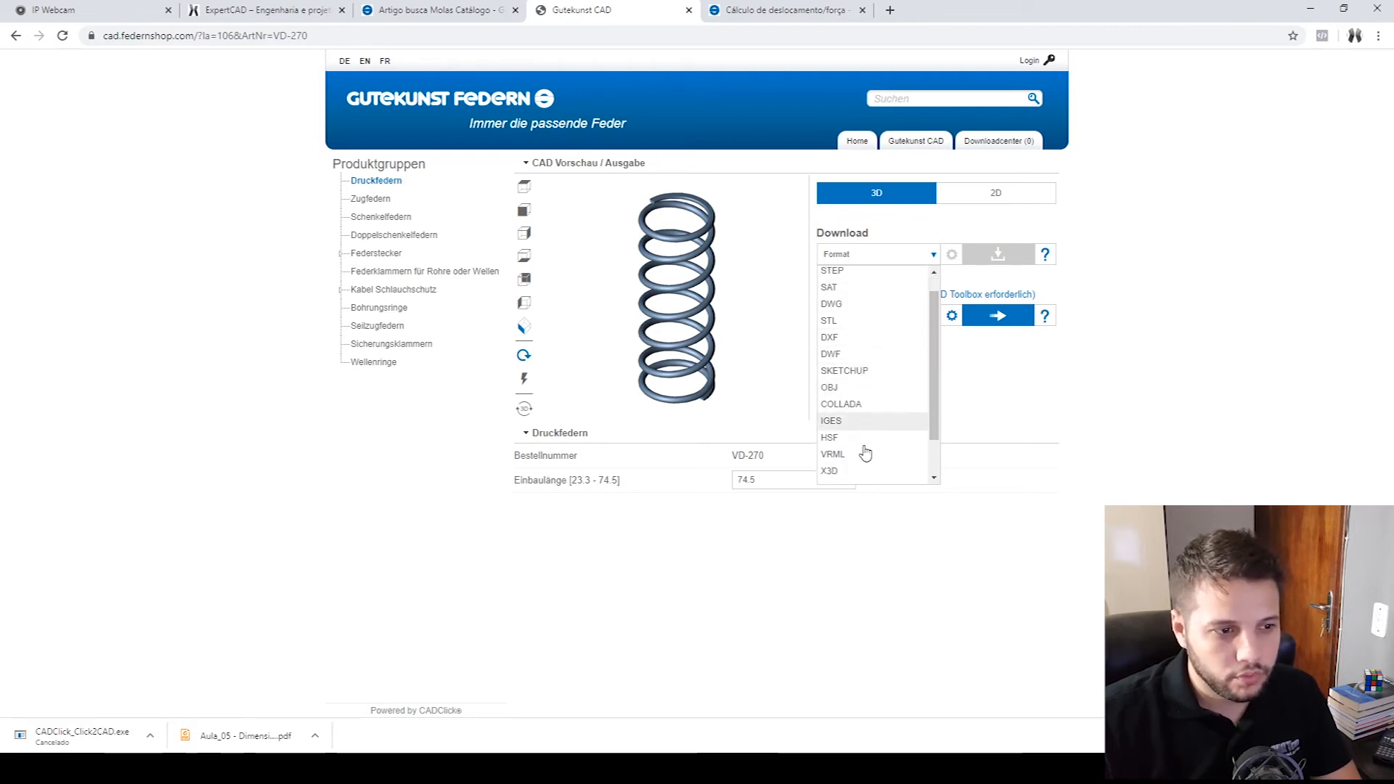
pyautogui.scroll(1, 865, 450)
pyautogui.click(838, 296)
pyautogui.click(978, 323)
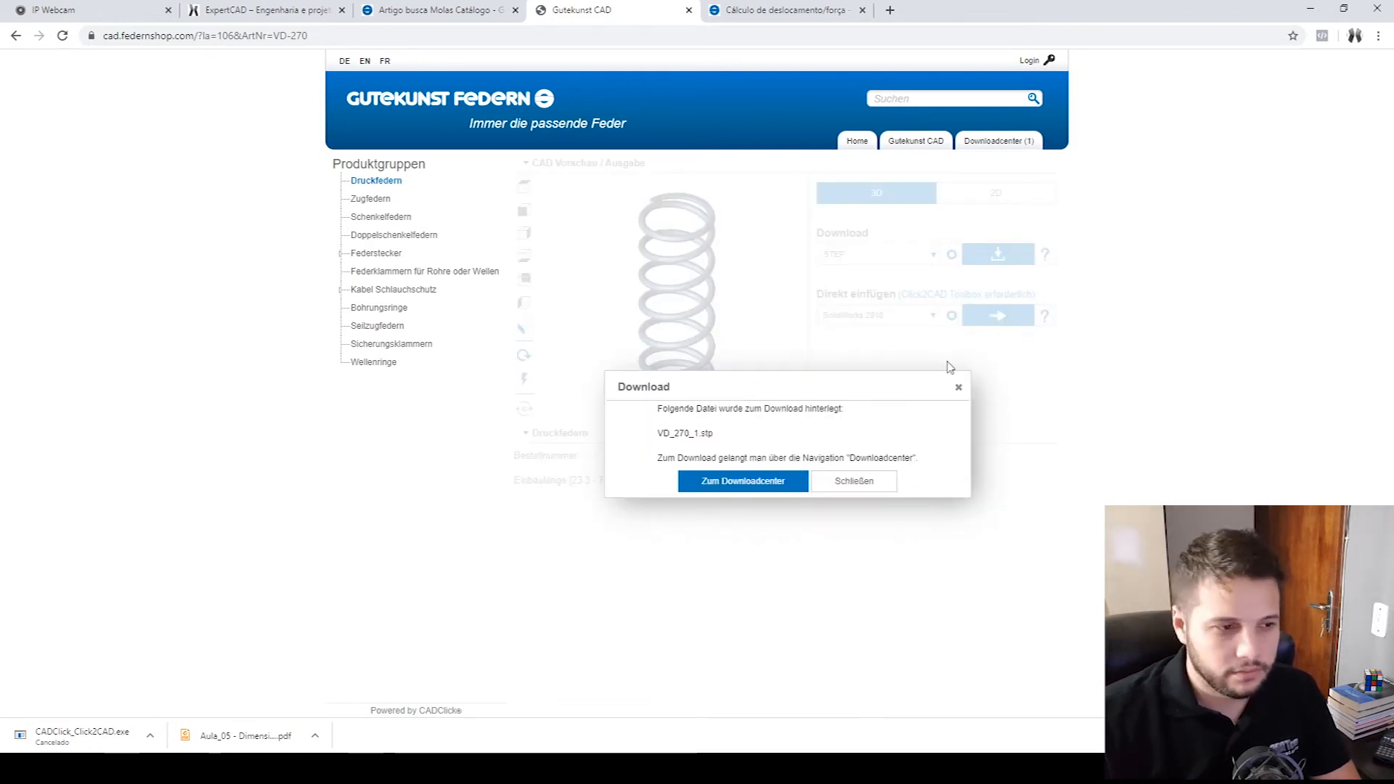
pyautogui.click(757, 487)
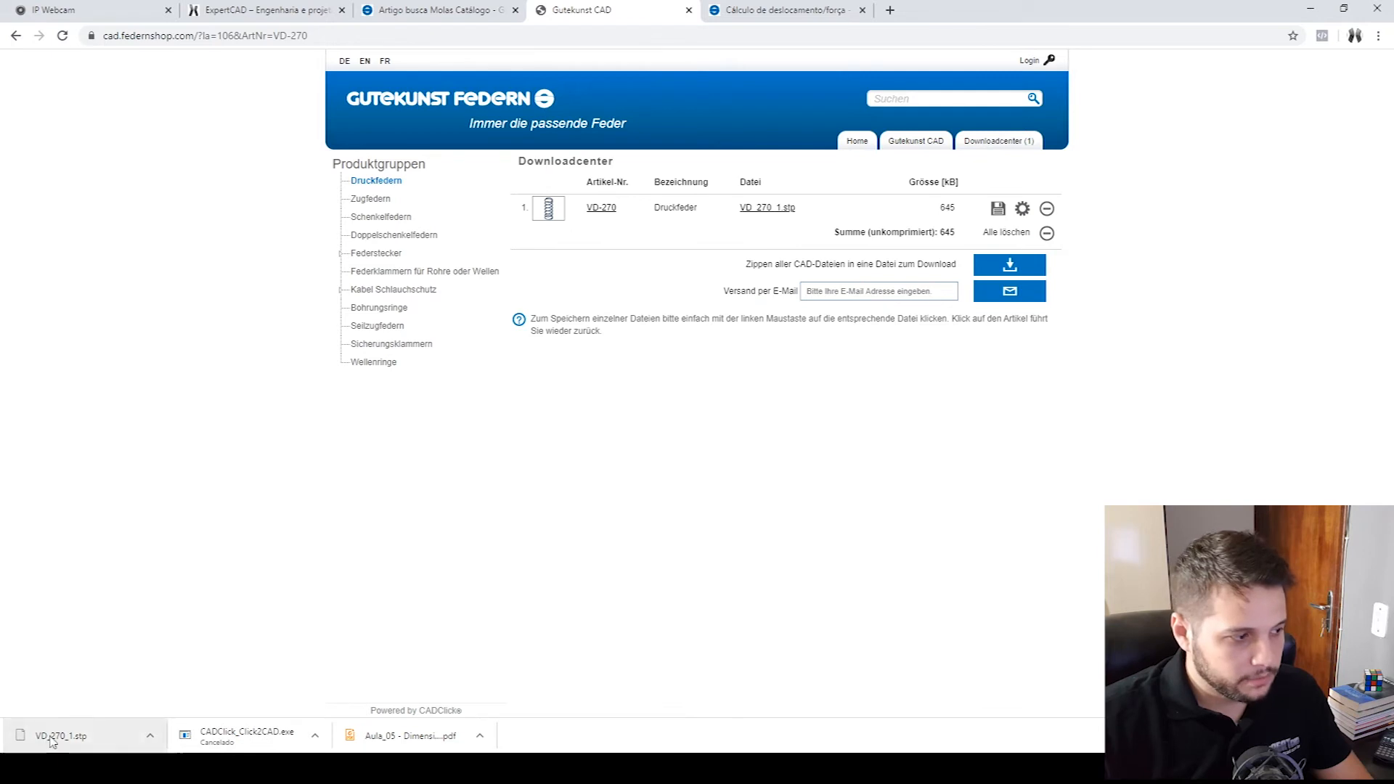
# - Switch to File Explorer and open the Mola folder under Bomba hidraulica manual > Baixados
pyautogui.click(284, 765)
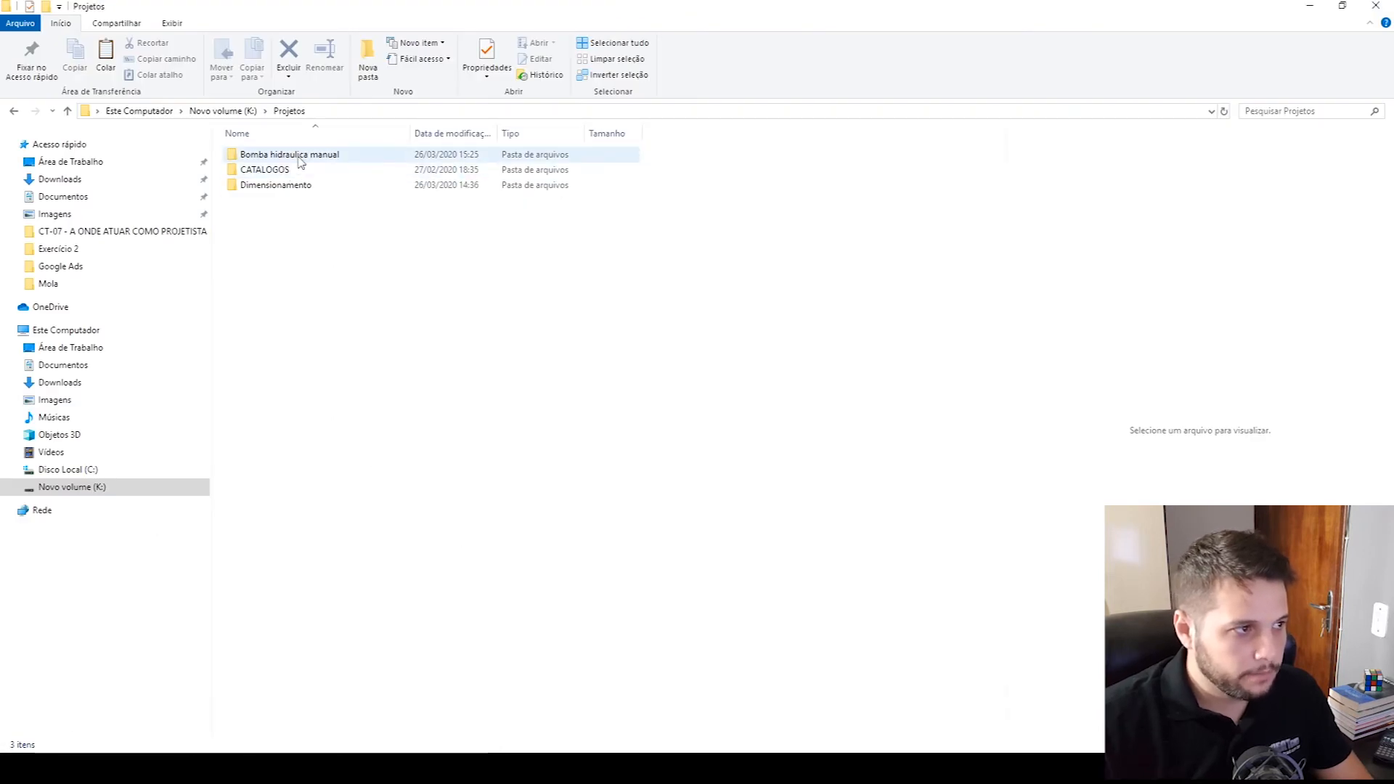
pyautogui.doubleClick(274, 154)
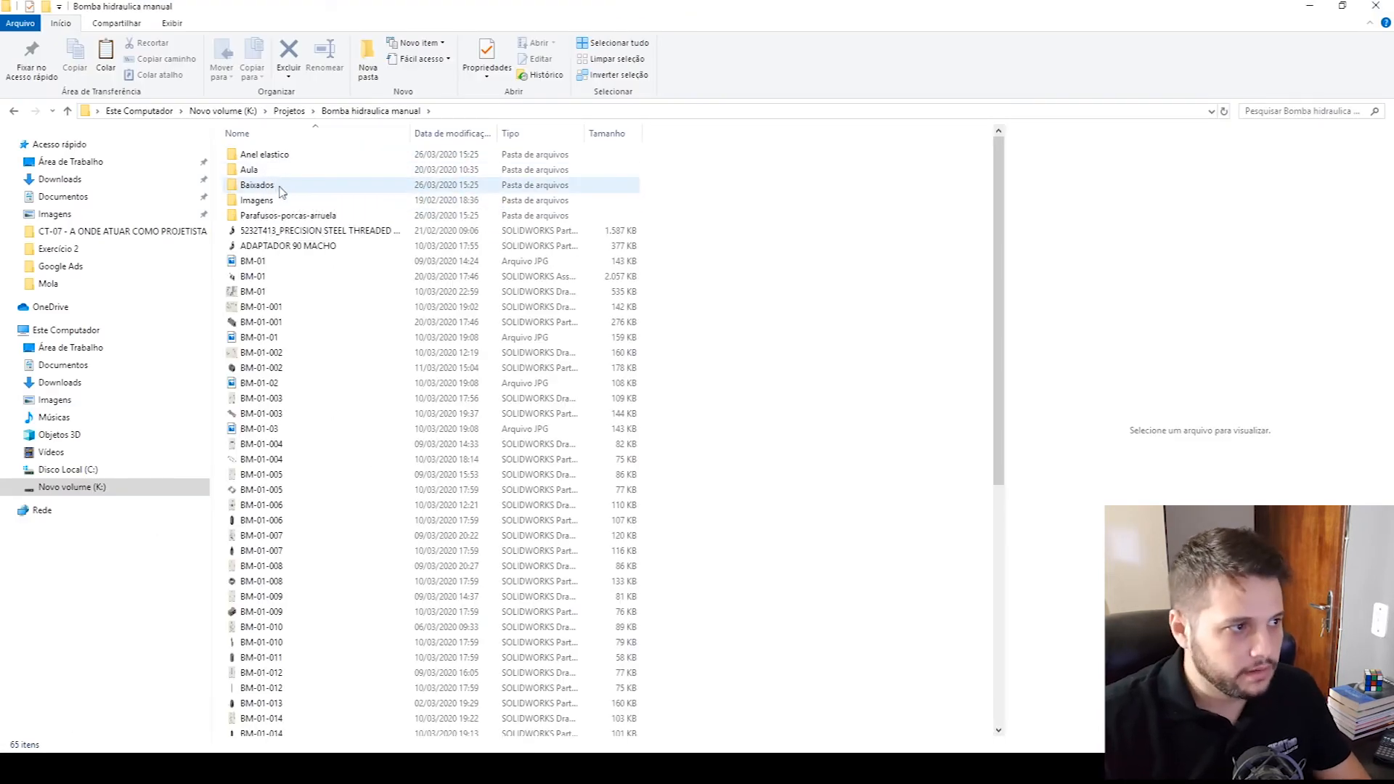
pyautogui.doubleClick(280, 186)
pyautogui.doubleClick(251, 182)
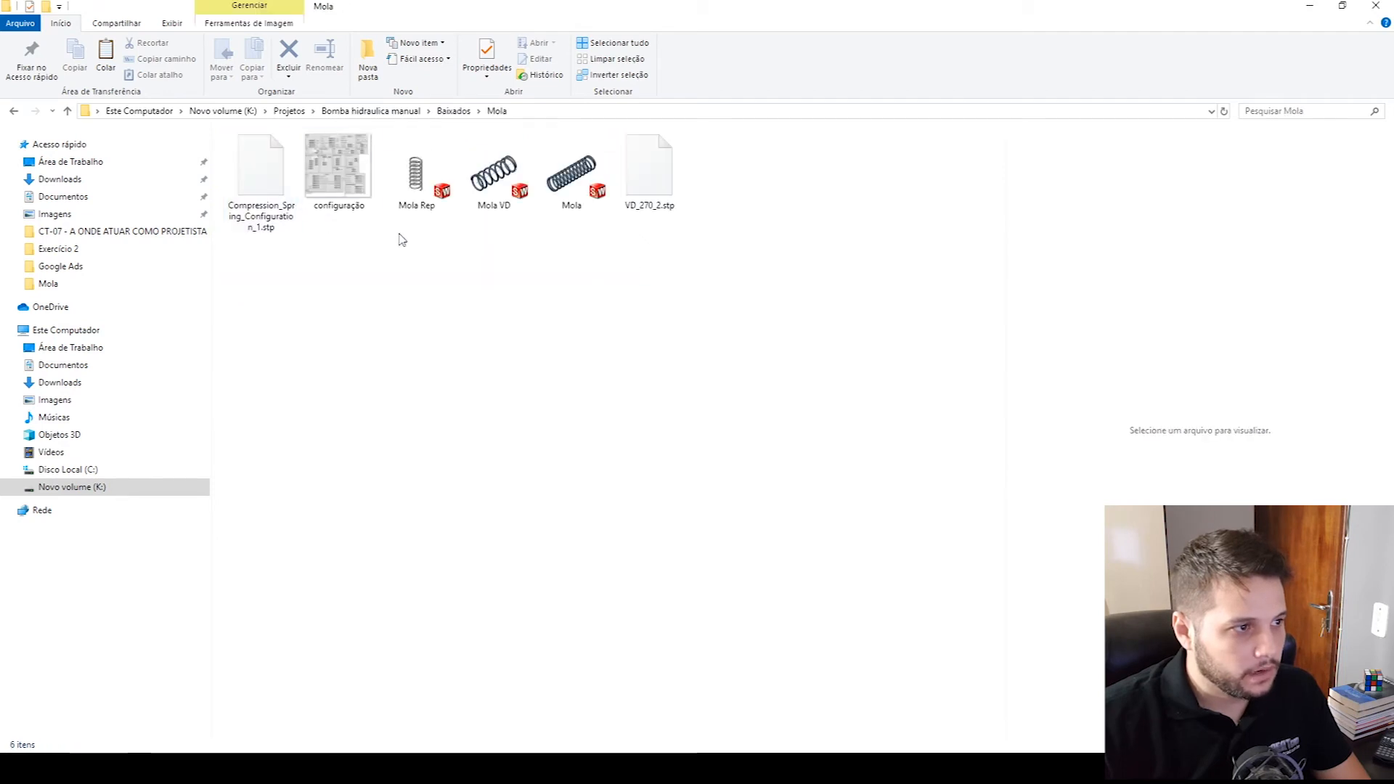
# - Create a new folder named Nova pasta inside Mola and paste the downloaded VD_270_1.stp into it
pyautogui.rightClick(401, 426)
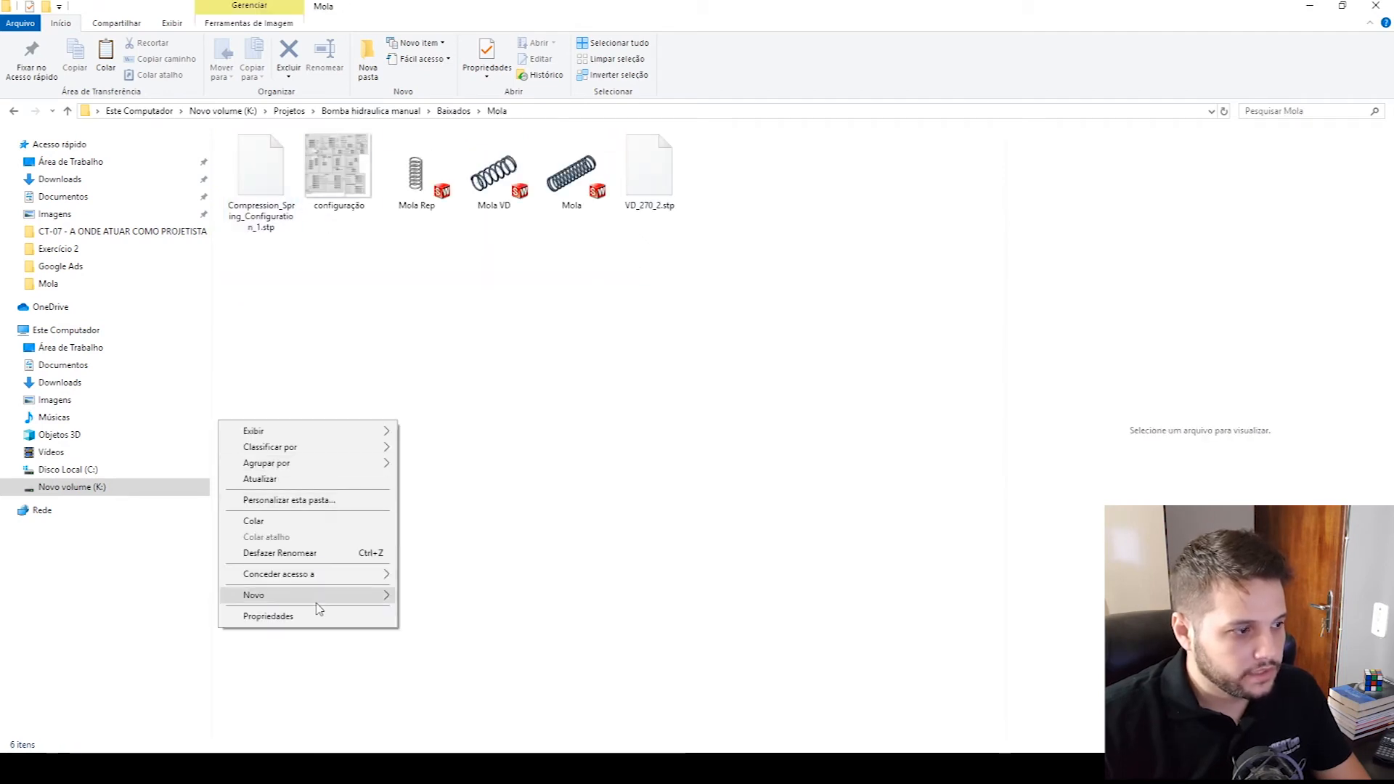
pyautogui.moveTo(323, 601)
pyautogui.click(436, 380)
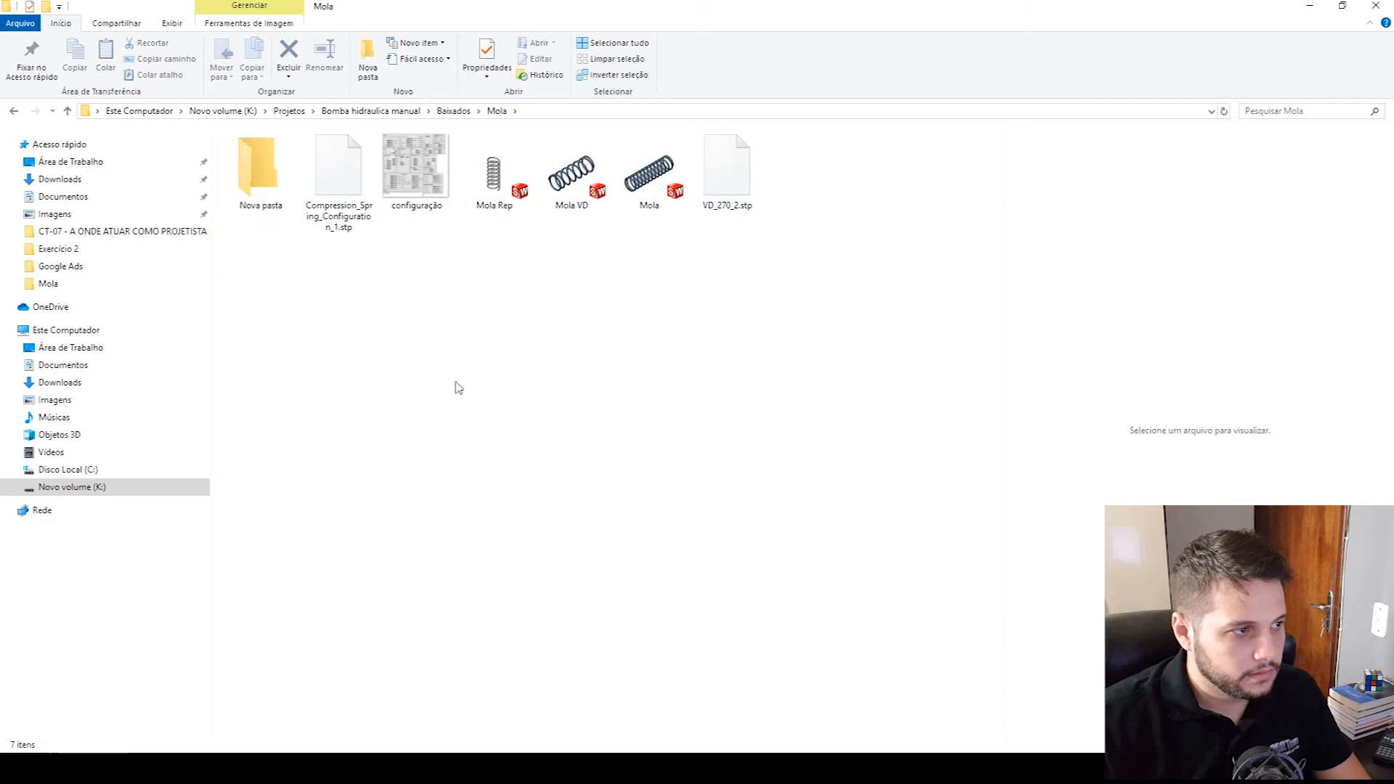
pyautogui.press('Return')
pyautogui.press('Return')
pyautogui.rightClick(428, 409)
pyautogui.click(309, 503)
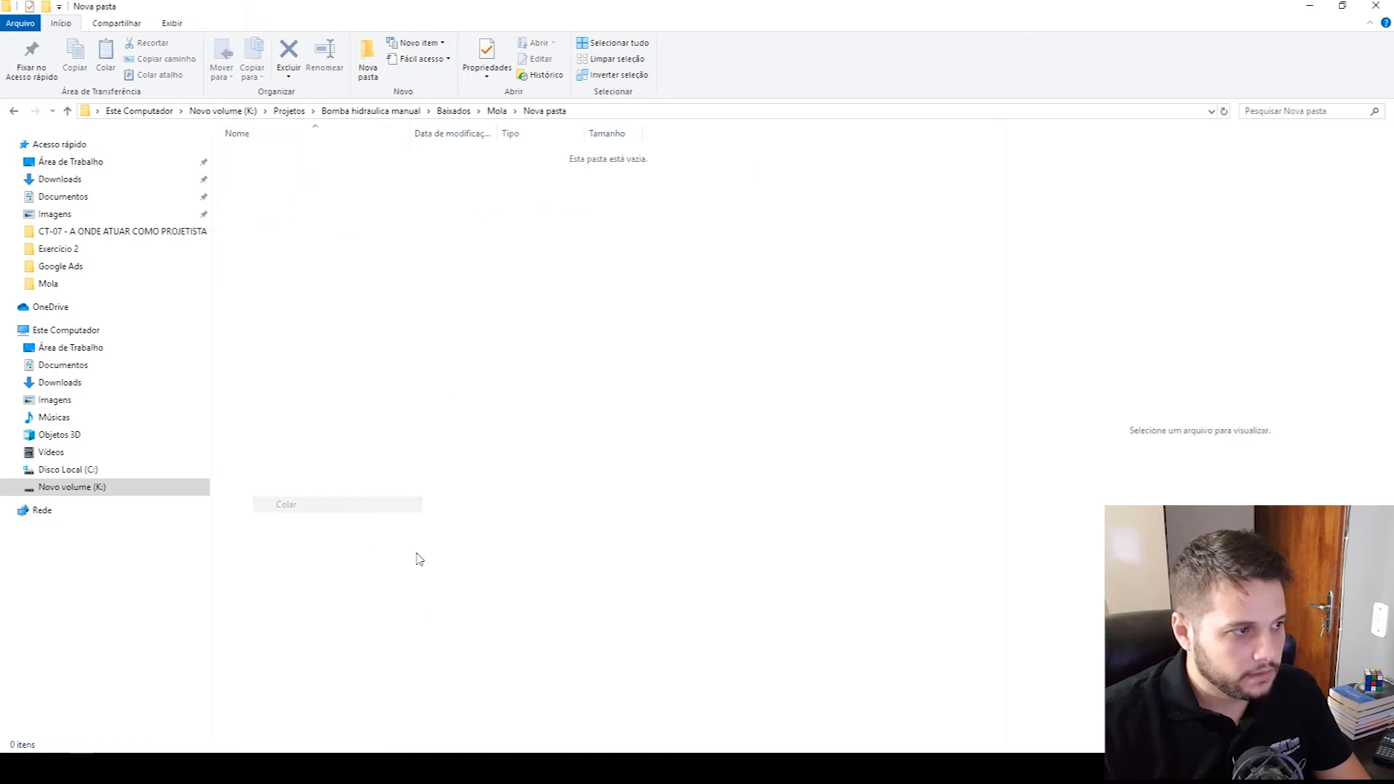
# - Switch to SOLIDWORKS, minimise the BM-01 assembly and browse for a file to open in Baixados > Mola > Nova pasta
pyautogui.click(714, 768)
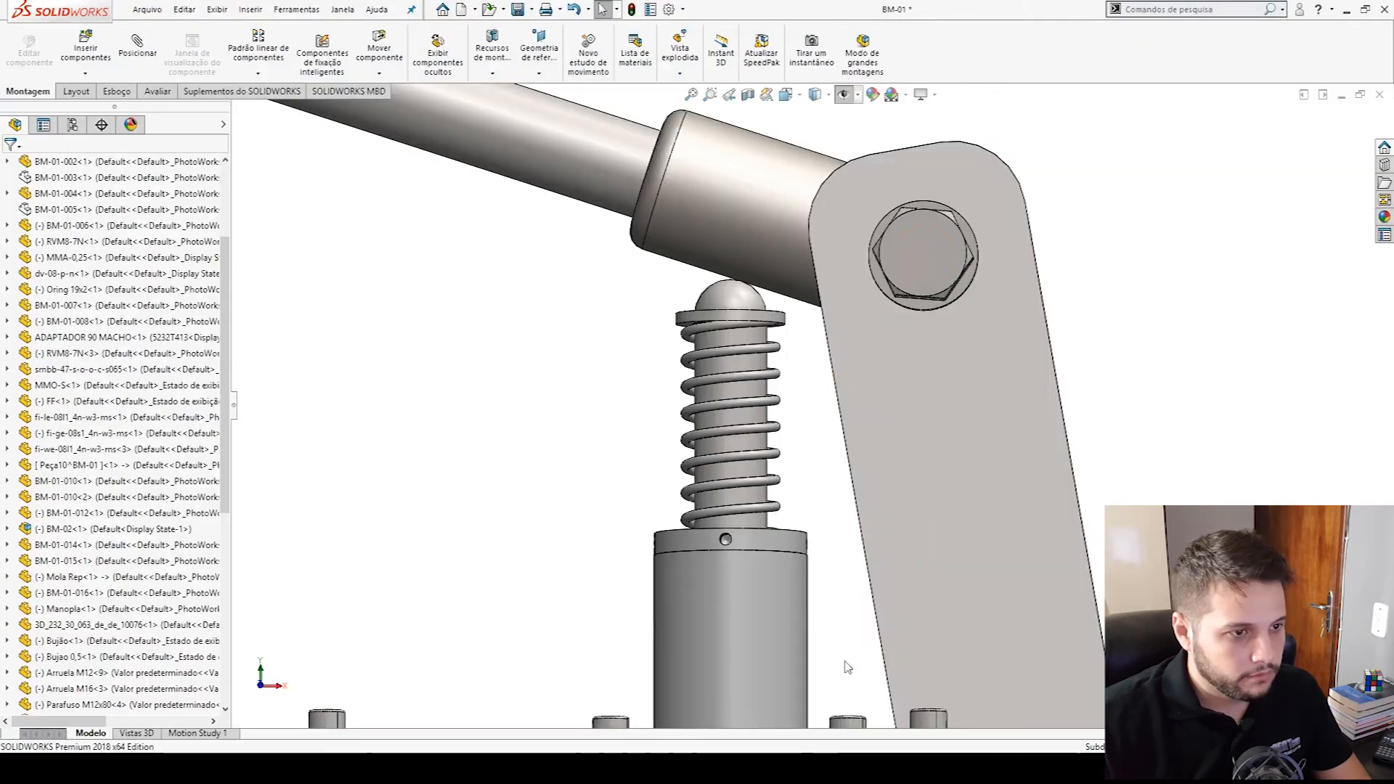
pyautogui.click(1341, 95)
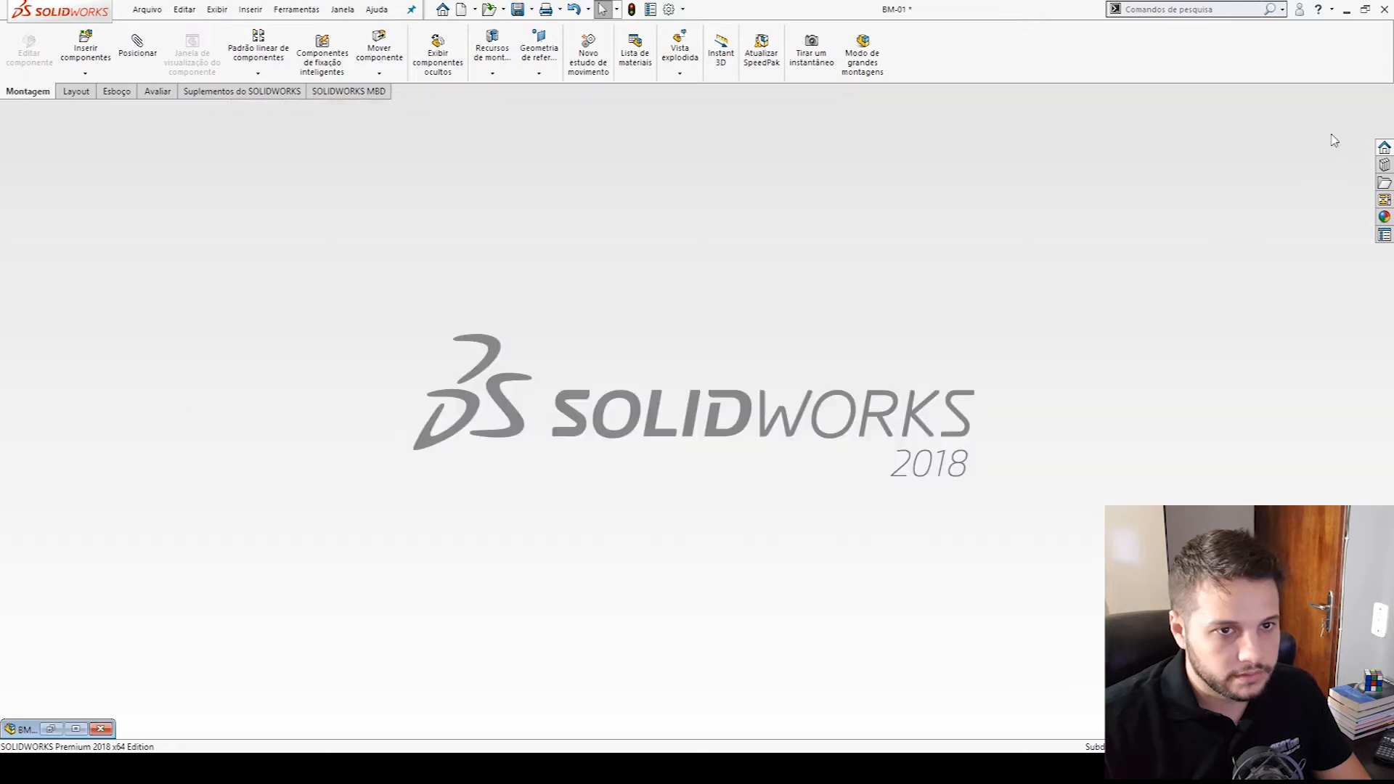
pyautogui.click(498, 9)
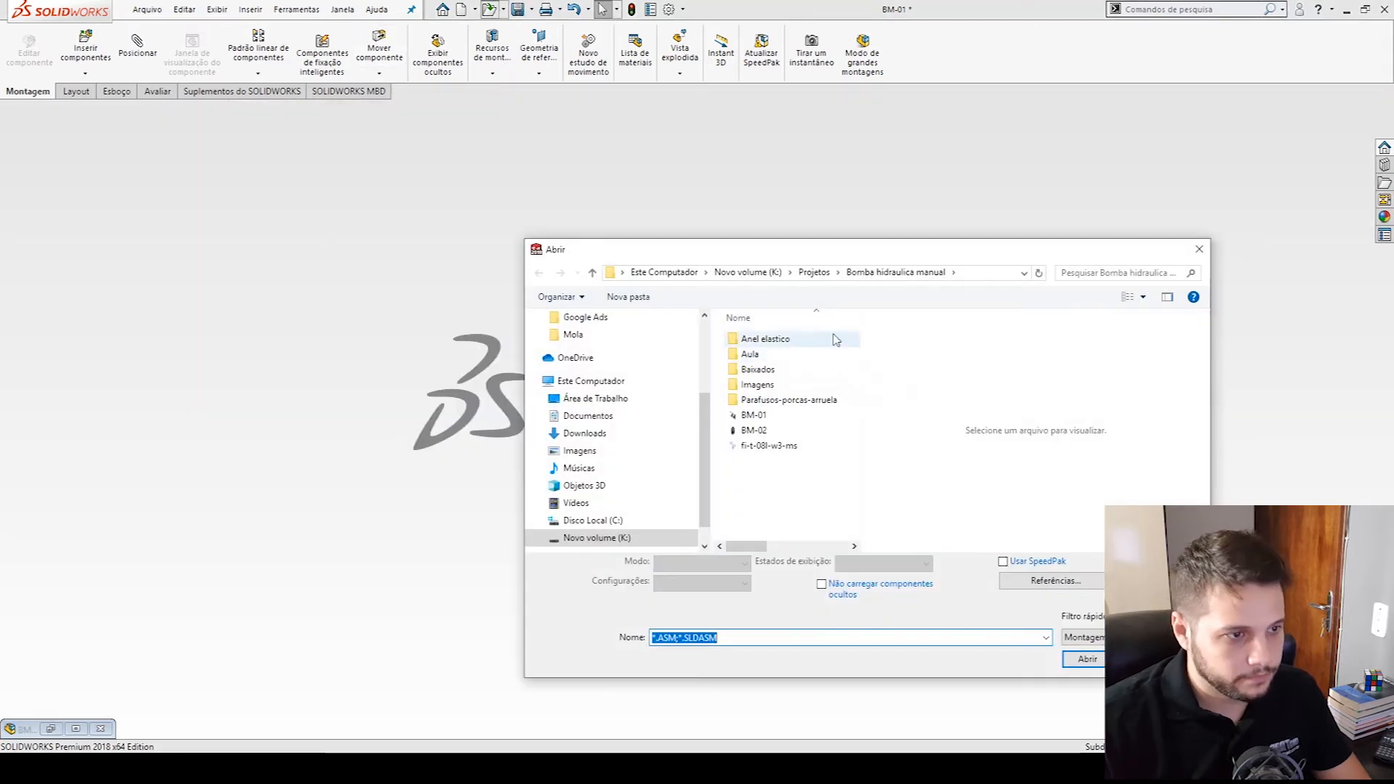
pyautogui.click(813, 273)
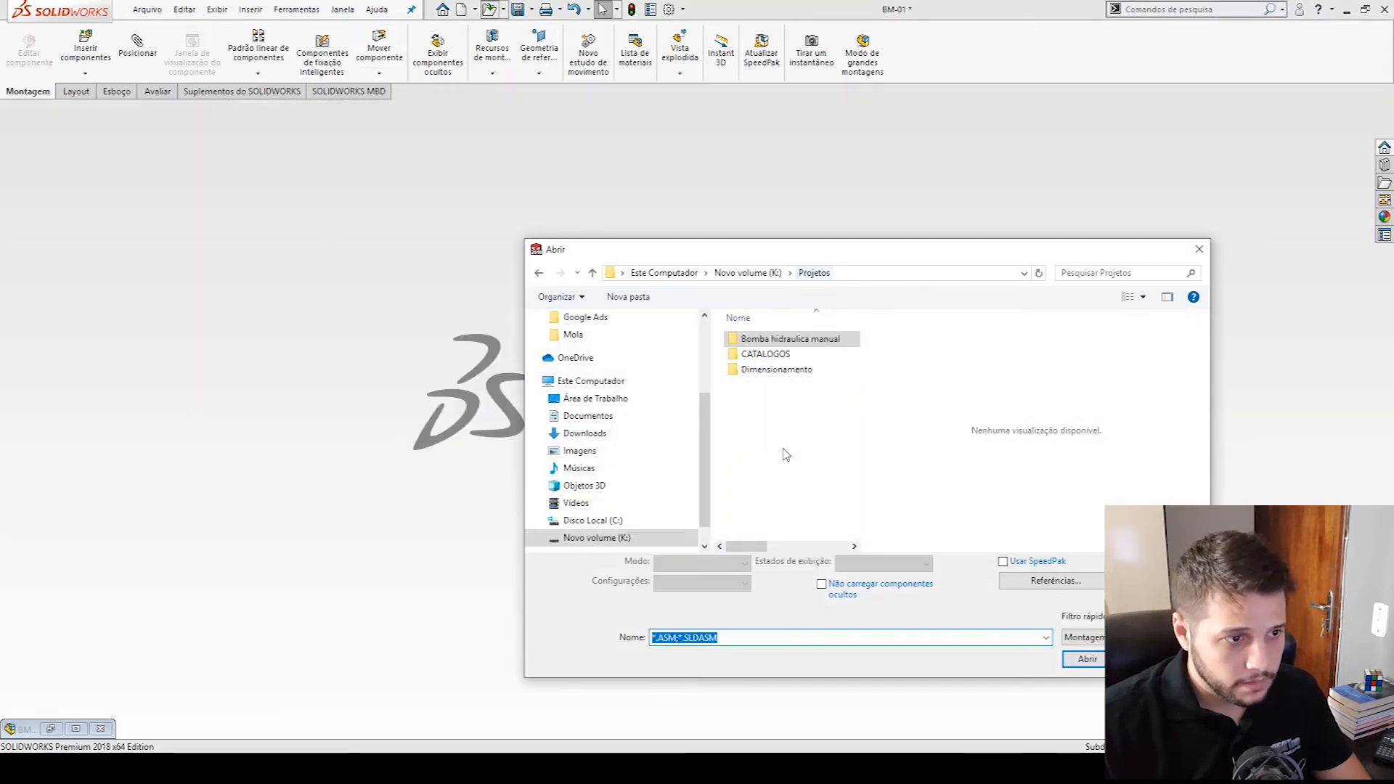
pyautogui.doubleClick(780, 339)
pyautogui.doubleClick(758, 369)
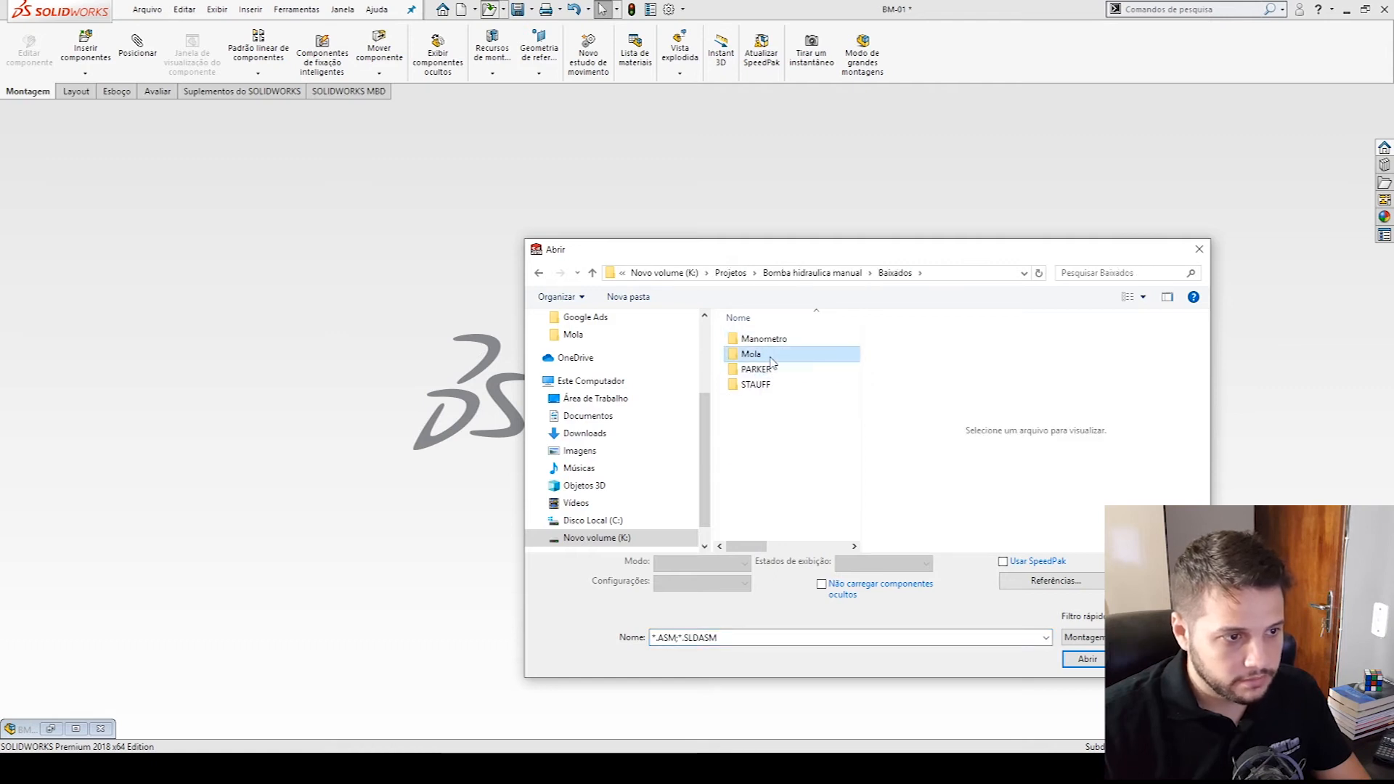
pyautogui.doubleClick(751, 354)
pyautogui.doubleClick(769, 342)
# - Change the file type filter and open the STEP model VD_270_1 from Nova pasta
pyautogui.click(1081, 637)
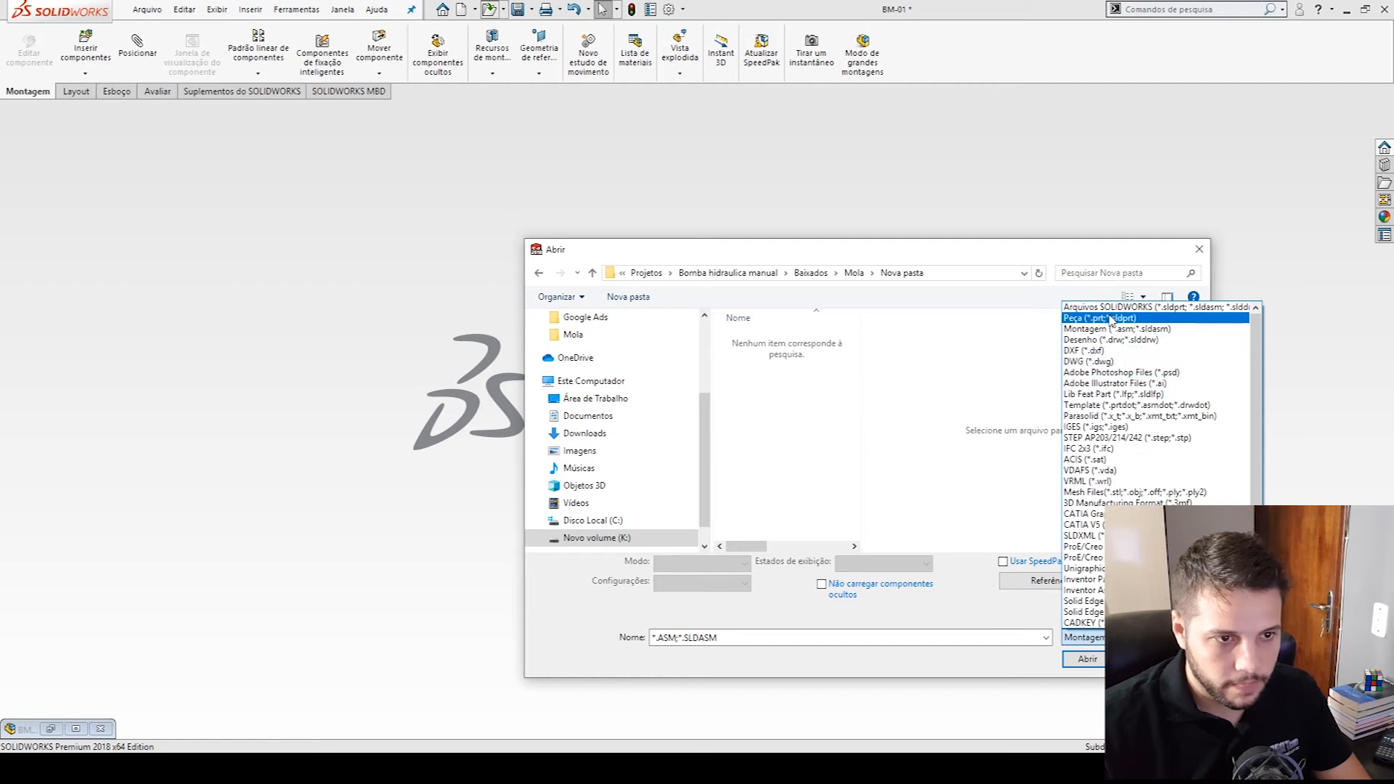
pyautogui.scroll(-5, 1115, 435)
pyautogui.click(1086, 617)
pyautogui.click(768, 339)
pyautogui.click(1083, 656)
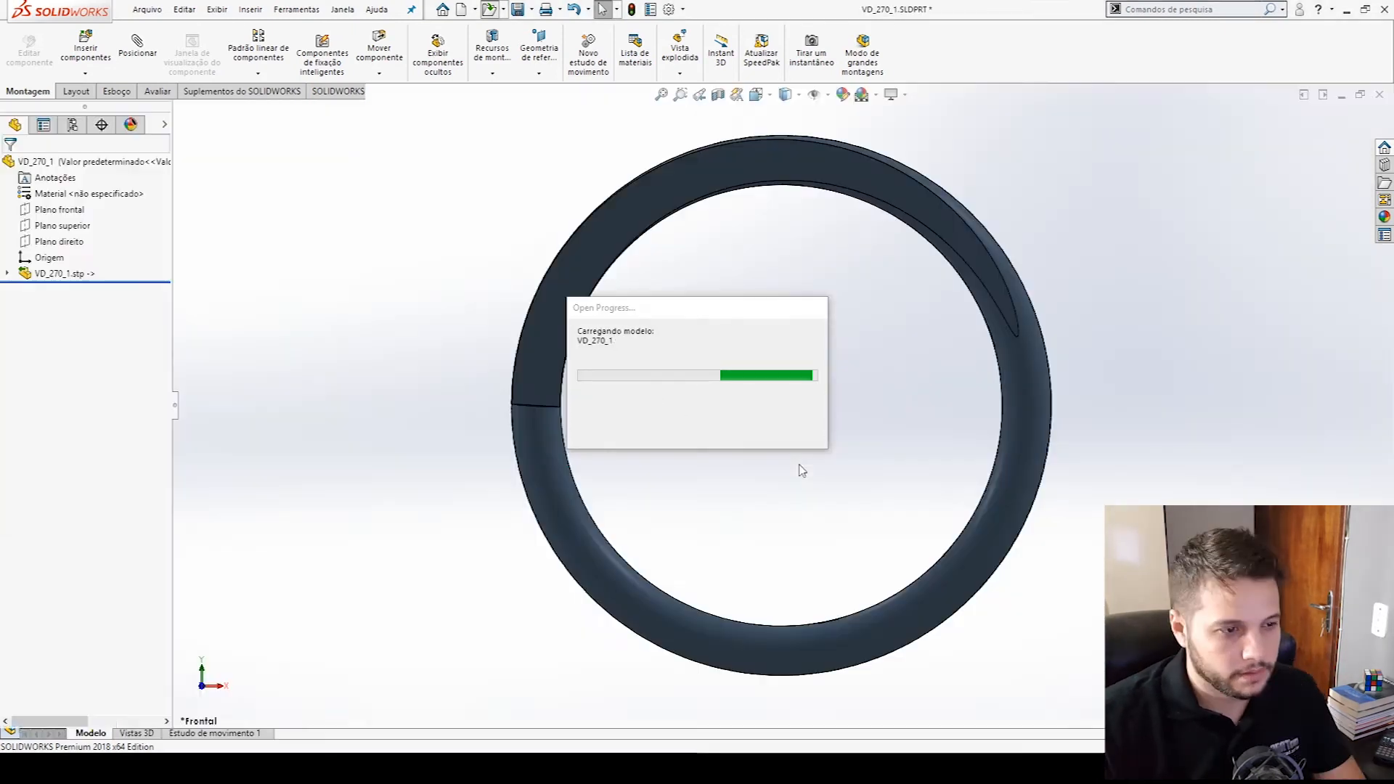
# - Examine the imported VD-270 spring's coils and ends from several angles, including the right side view
pyautogui.moveTo(803, 504); pyautogui.dragTo(843, 297, button='middle')
pyautogui.scroll(7, 833, 501)
pyautogui.moveTo(832, 507); pyautogui.dragTo(864, 471, button='middle')
pyautogui.moveTo(878, 406); pyautogui.dragTo(863, 333, button='middle')
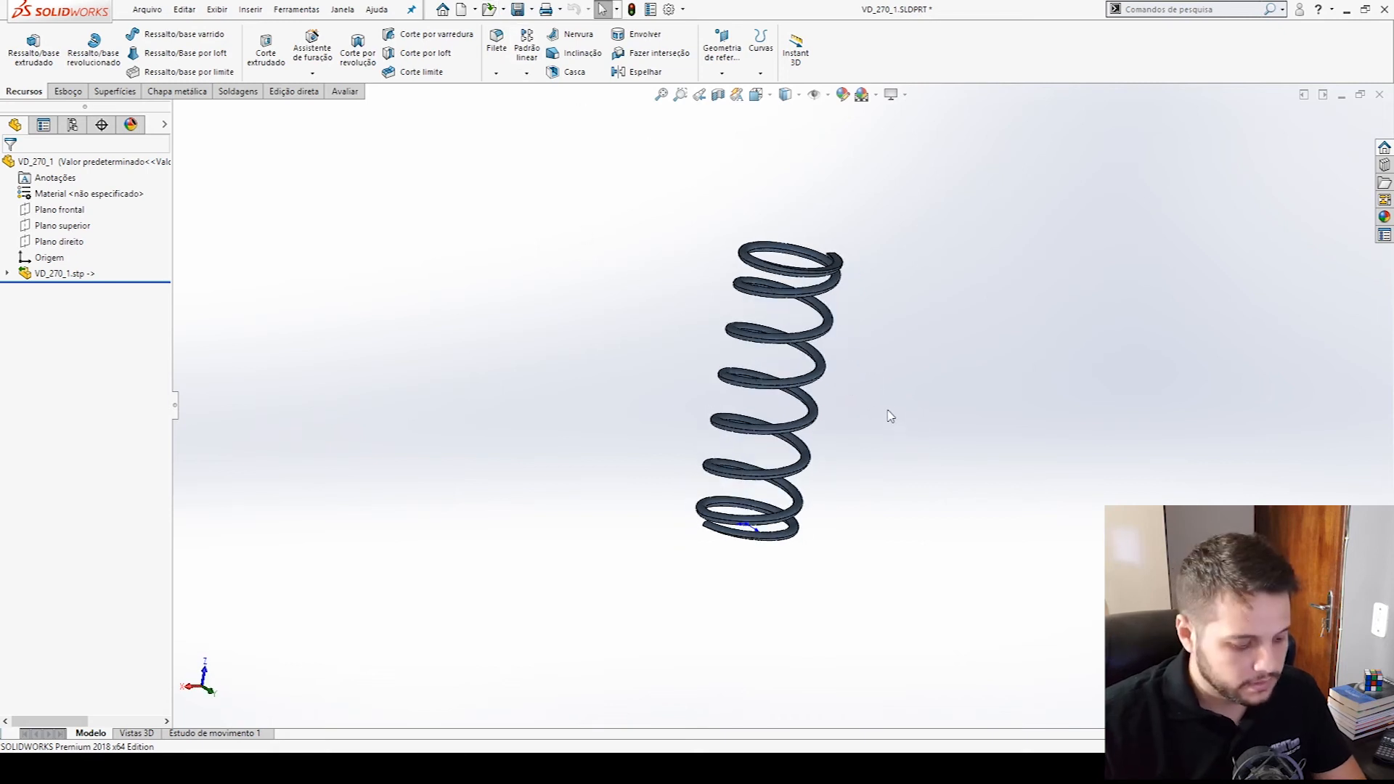
pyautogui.hotkey('ctrl', '4')
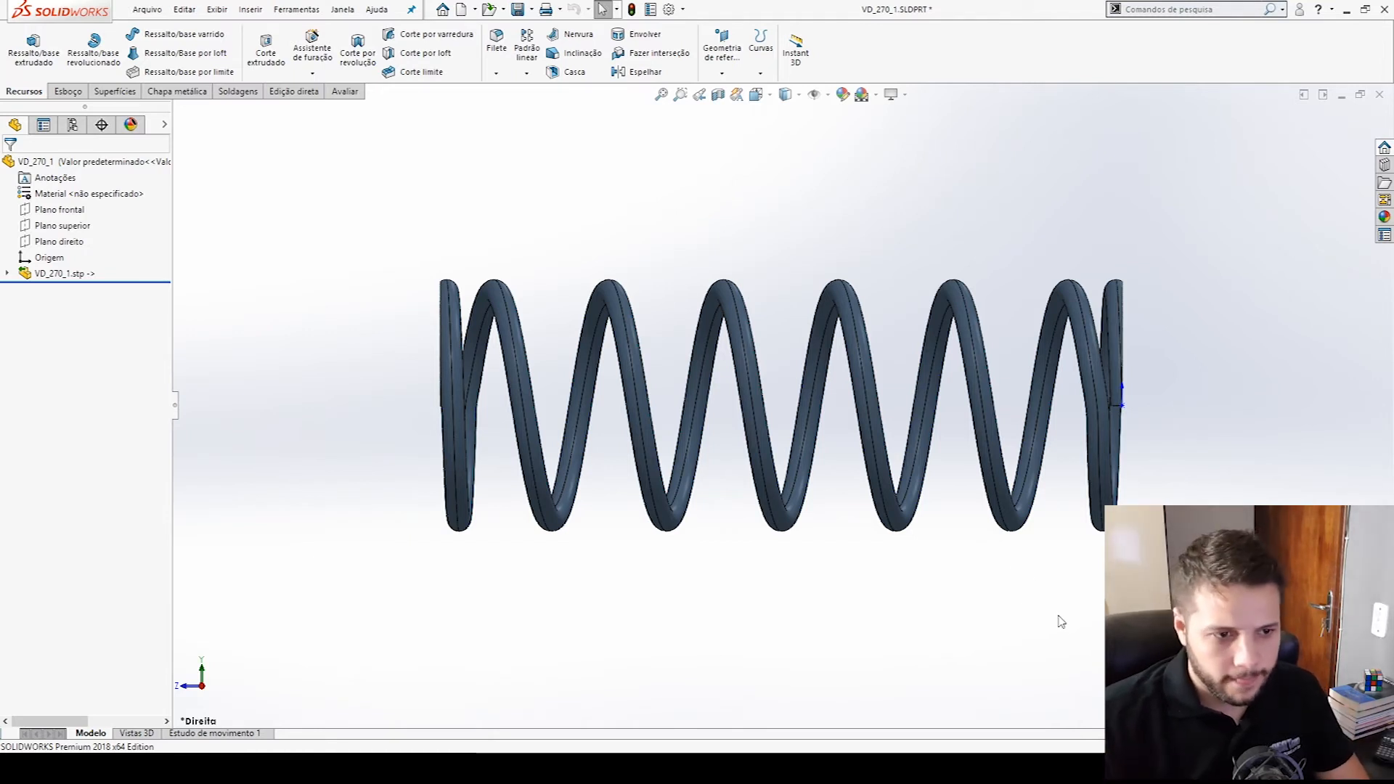
pyautogui.moveTo(914, 341); pyautogui.dragTo(730, 299, button='middle')
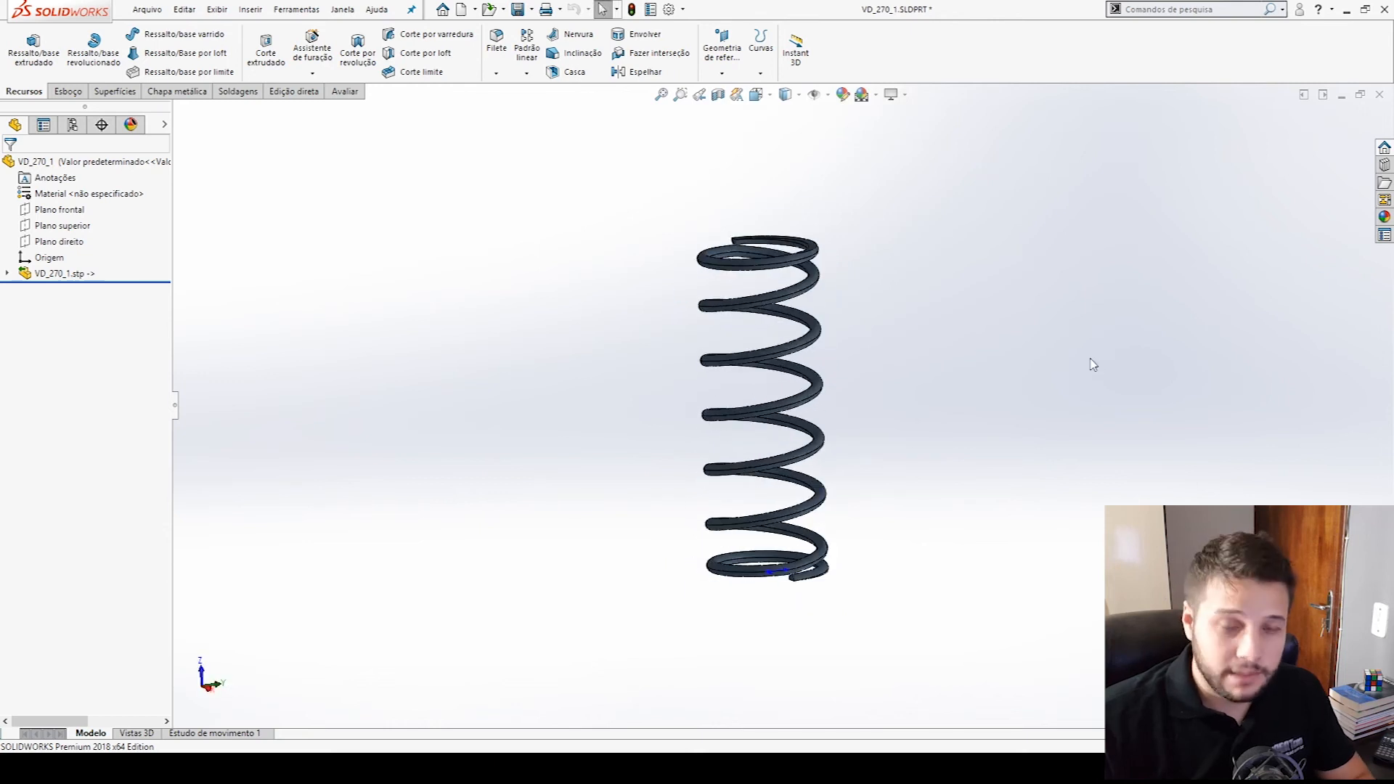
pyautogui.click(762, 268)
pyautogui.click(1022, 324)
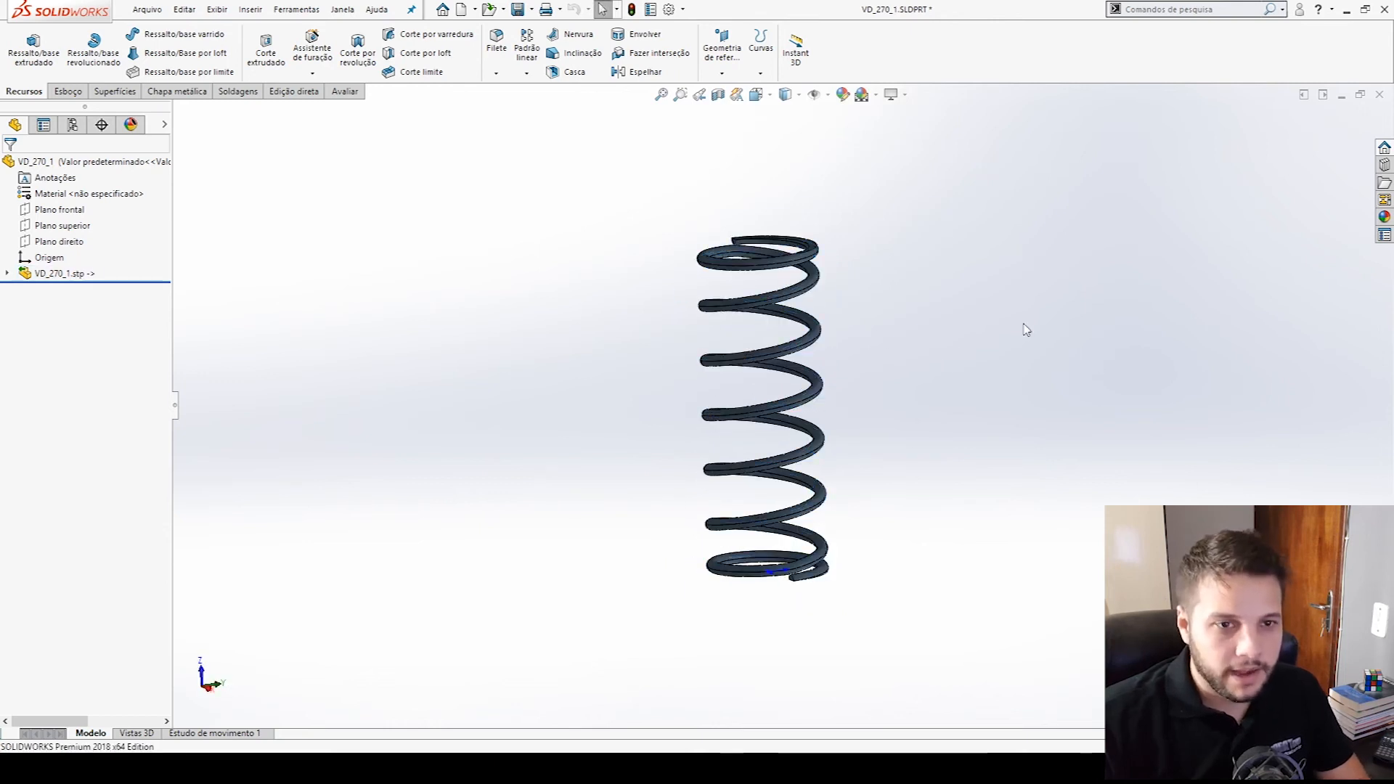
# - Return to the BM-01 assembly and swing the pump lever down to compress the return spring
pyautogui.click(1342, 95)
pyautogui.click(77, 728)
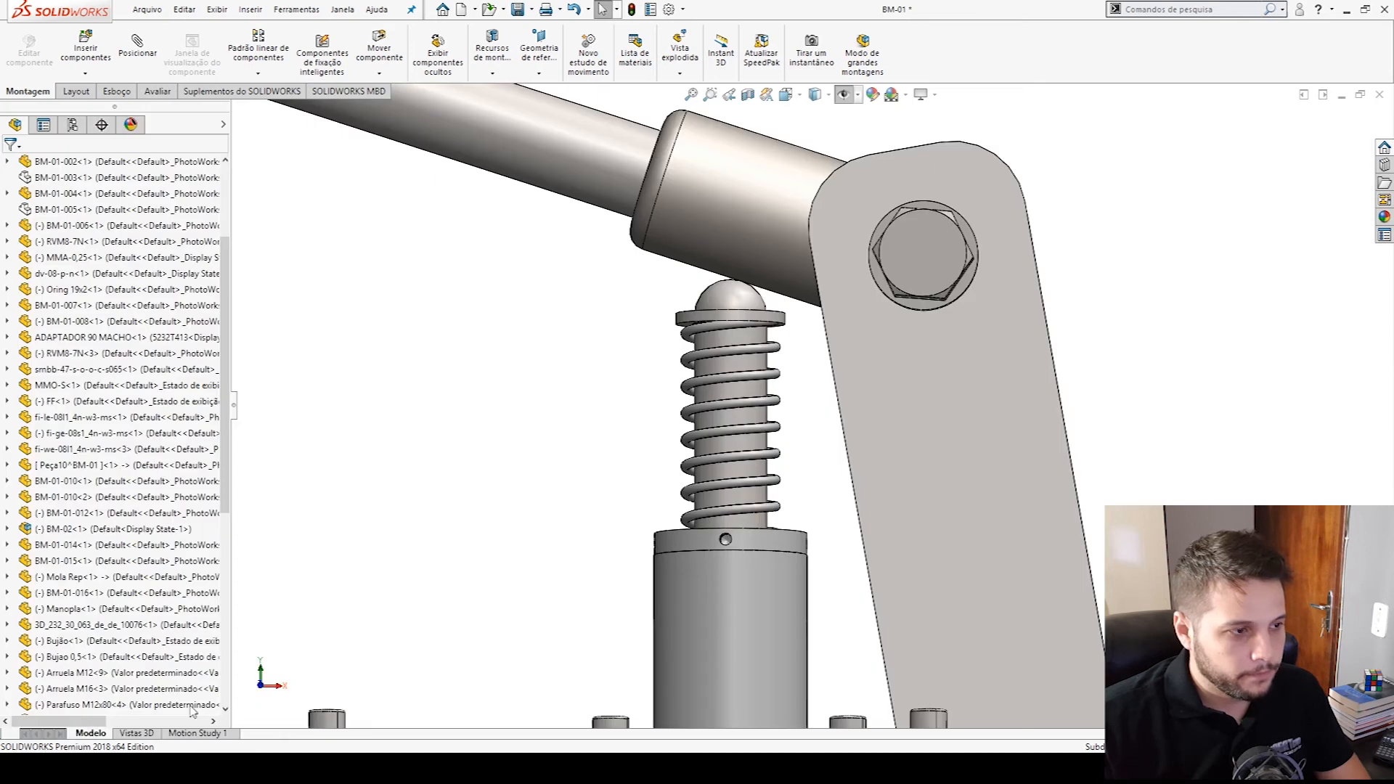
pyautogui.moveTo(614, 197); pyautogui.dragTo(588, 350)
pyautogui.click(593, 482)
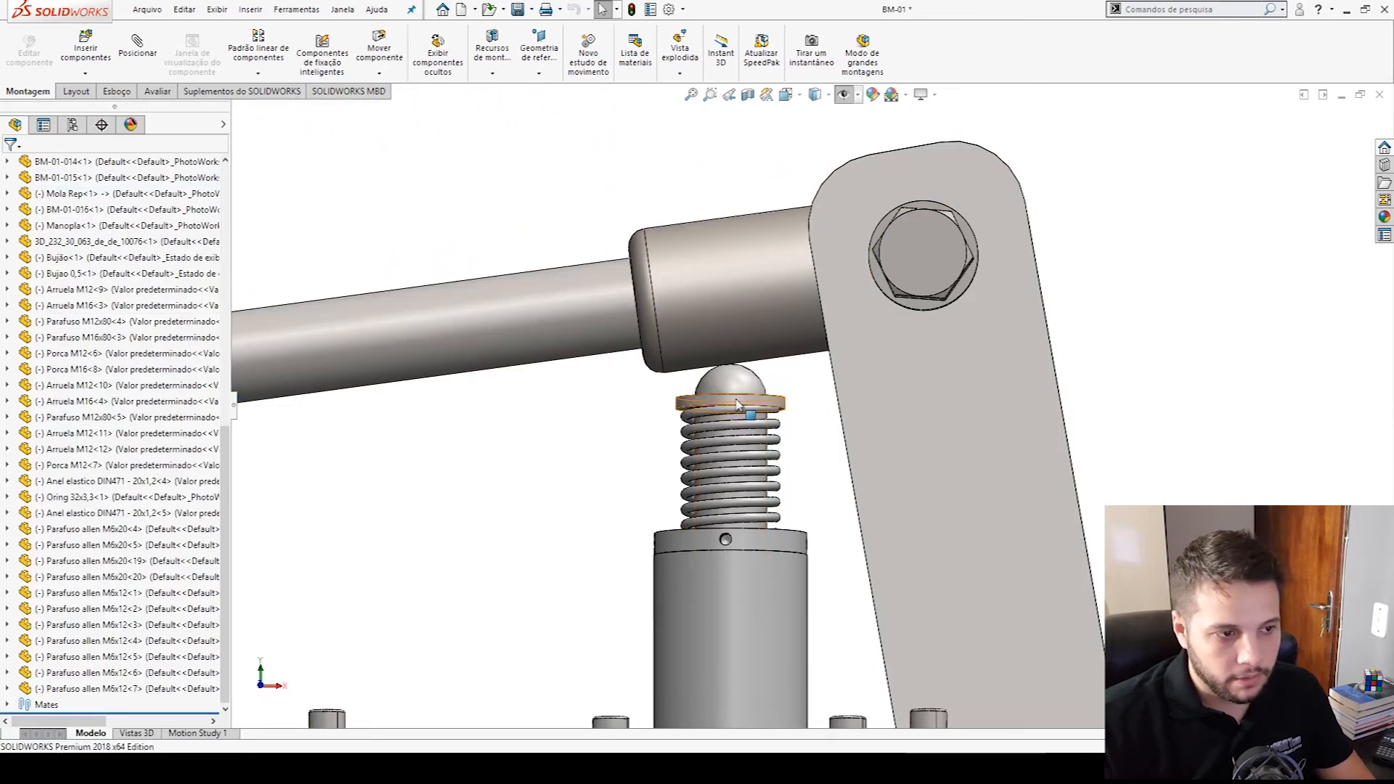
pyautogui.scroll(3, 733, 537)
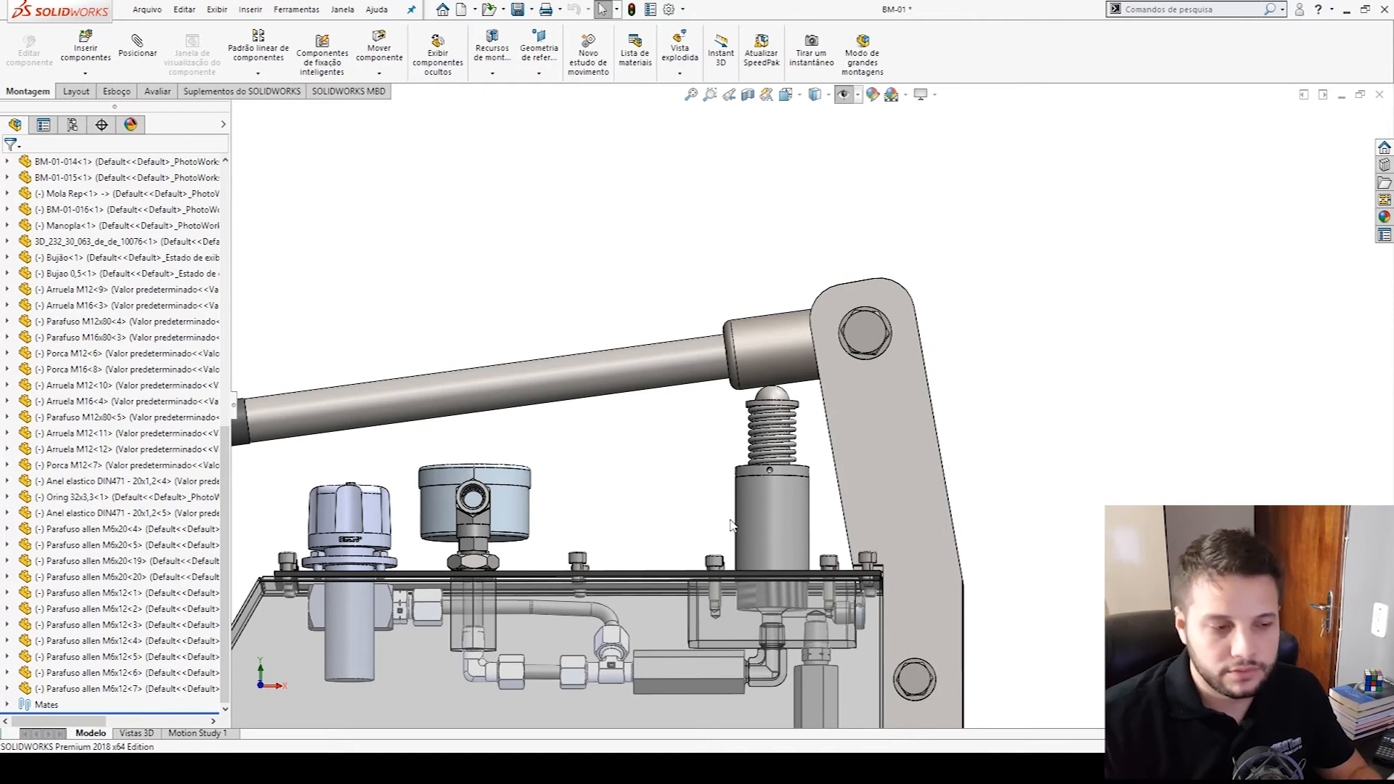
# - Create a new part and start a sketch on the Front plane
pyautogui.click(460, 9)
pyautogui.doubleClick(339, 263)
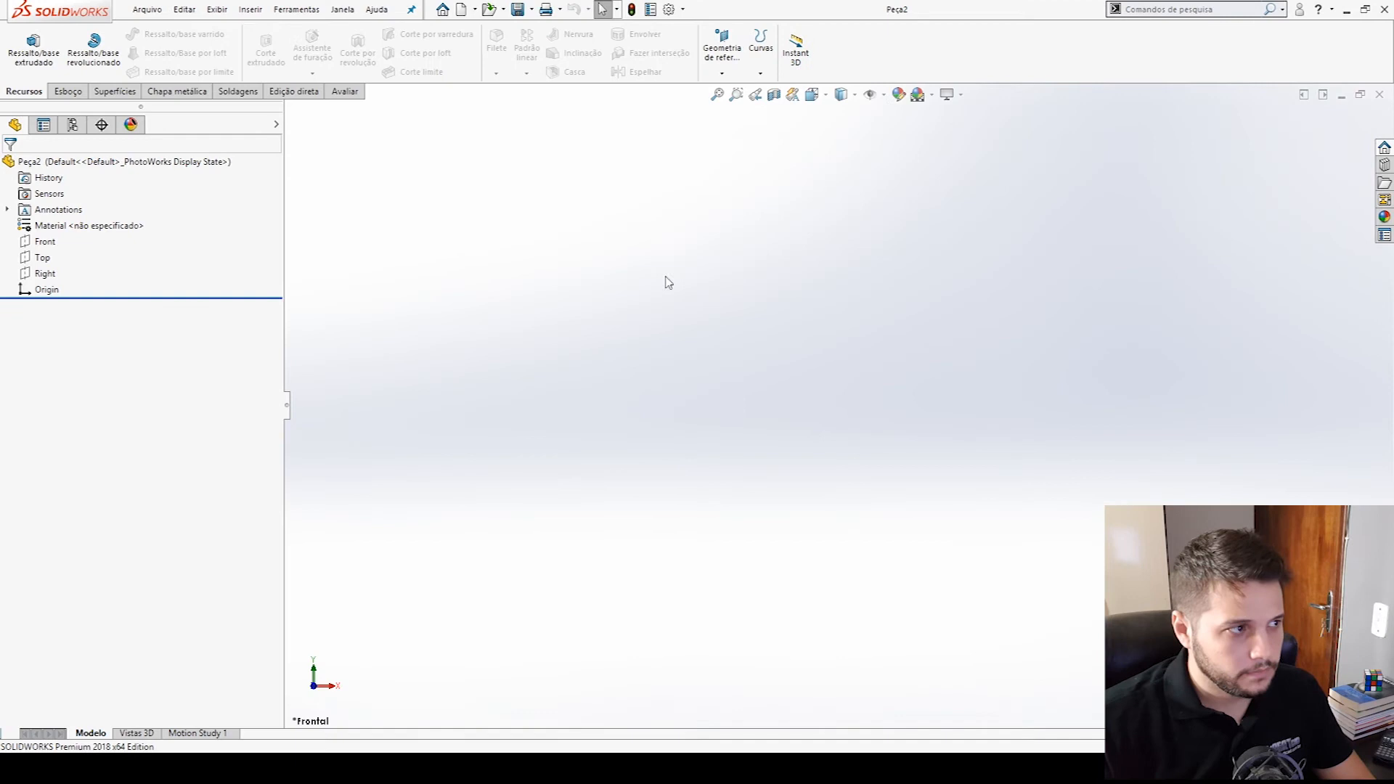
pyautogui.click(45, 241)
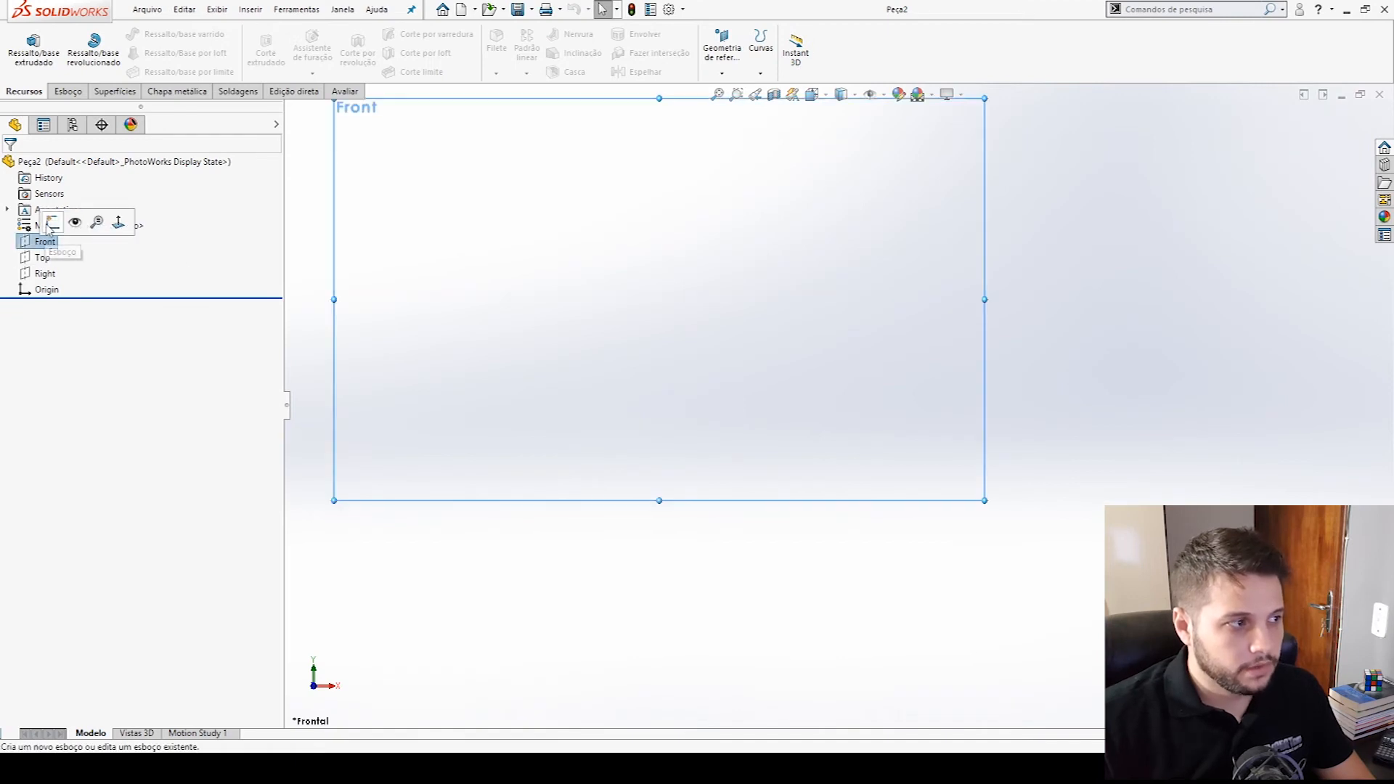
# - Draw a slightly tilted, nearly vertical midpoint line centred on the origin
pyautogui.click(112, 34)
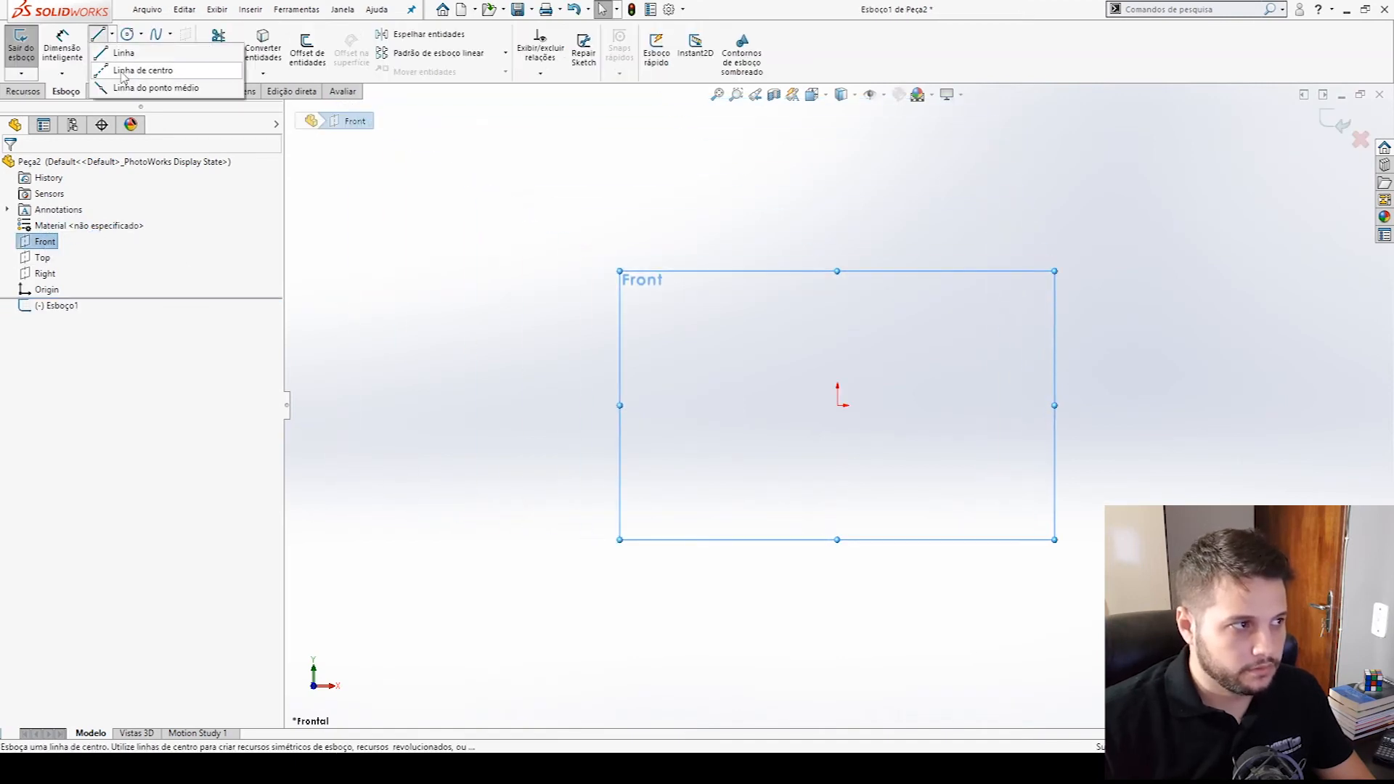
pyautogui.click(131, 61)
pyautogui.click(112, 34)
pyautogui.click(142, 86)
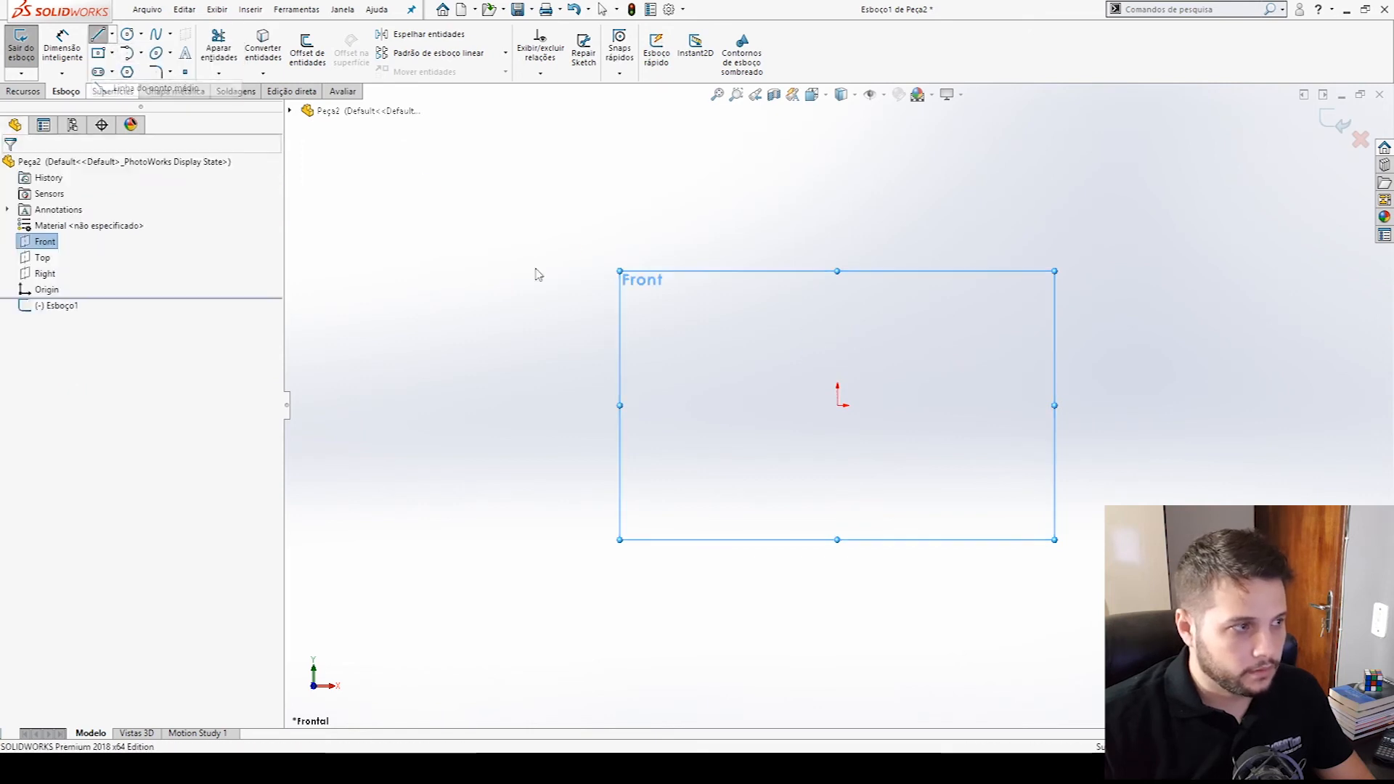
pyautogui.click(840, 405)
pyautogui.click(823, 579)
pyautogui.press('Escape')
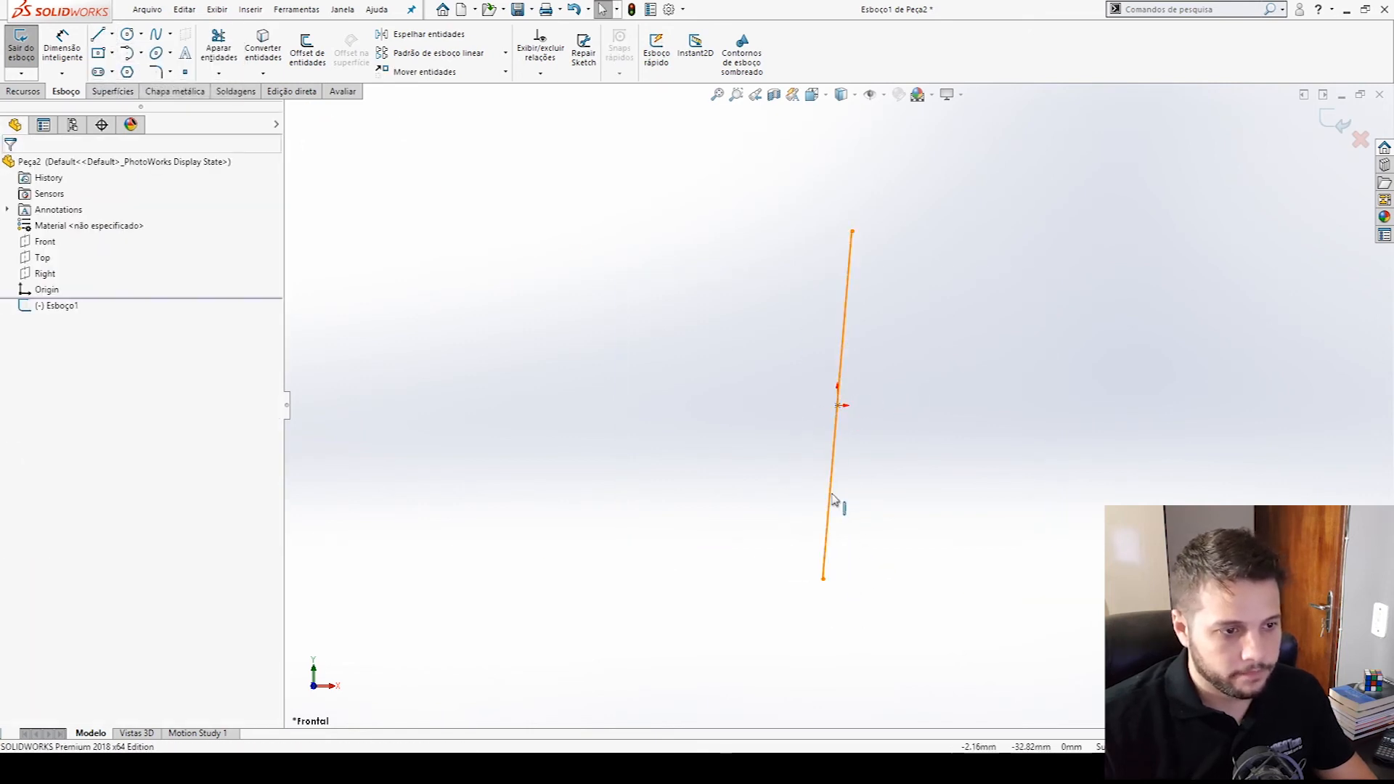
# - Make the midpoint line vertical and dimension its length to 70.4 mm
pyautogui.click(832, 495)
pyautogui.click(890, 424)
pyautogui.click(917, 472)
pyautogui.press('d')
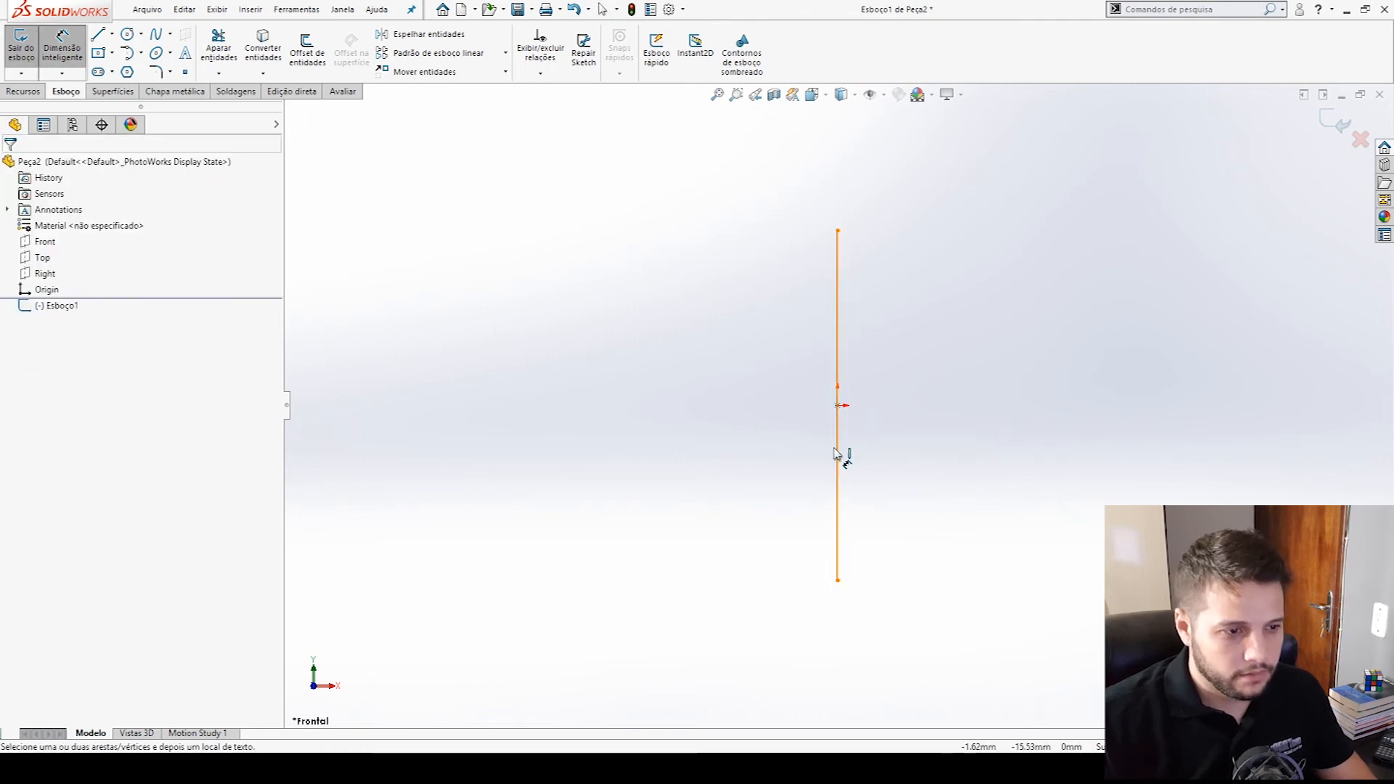
pyautogui.click(836, 454)
pyautogui.click(799, 460)
pyautogui.write('70,4')
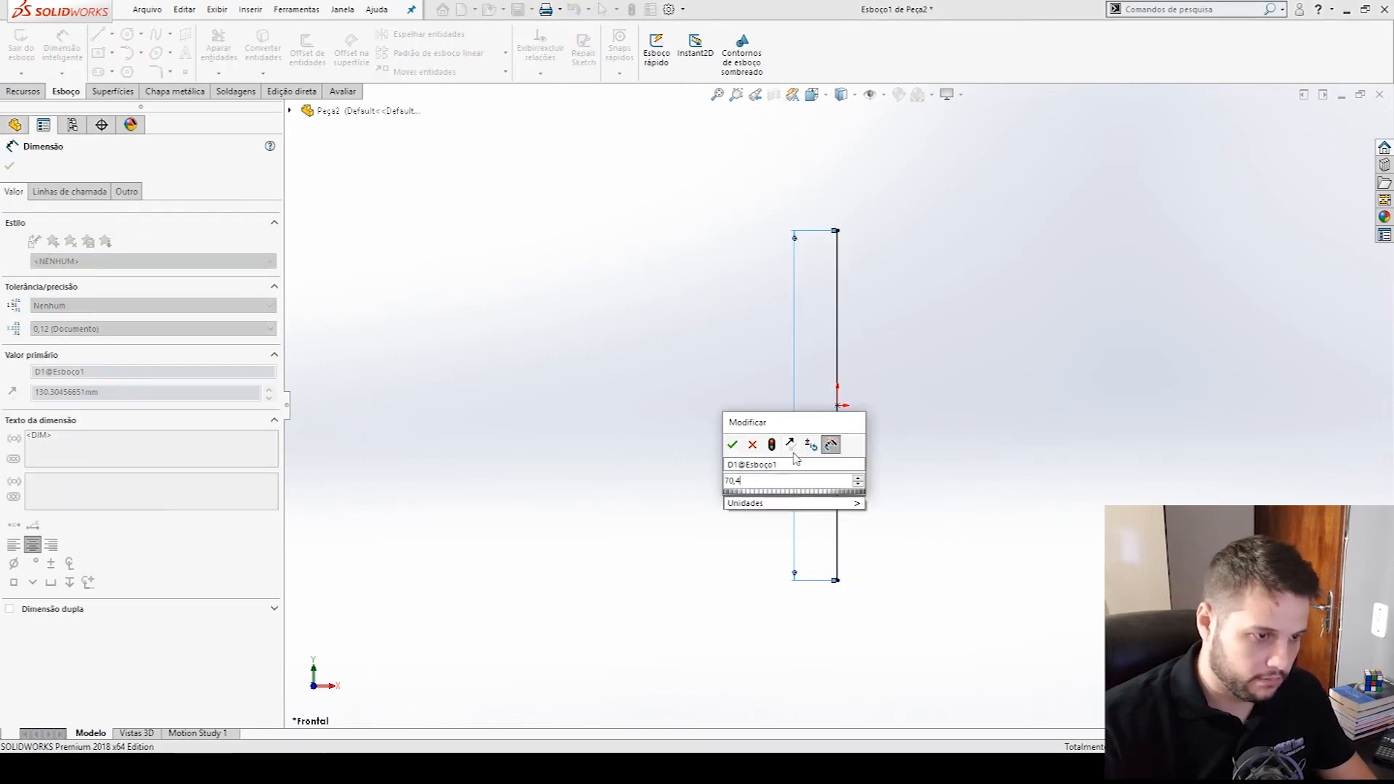
pyautogui.press('Return')
# - Switch to Chrome and bring up the spring catalogue article search page to check the spring's data
pyautogui.hotkey('alt', 'Tab')
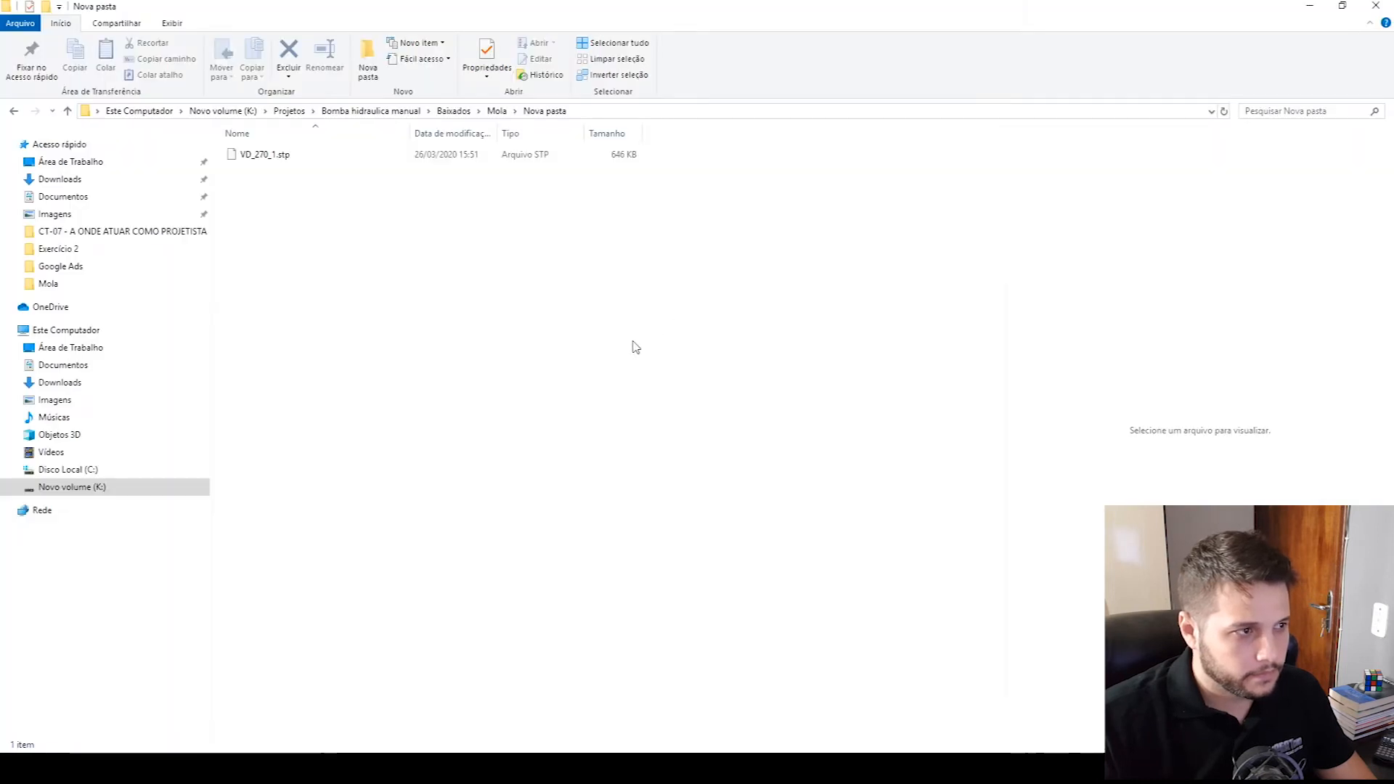
pyautogui.hotkey('alt', 'Tab')
pyautogui.click(730, 311)
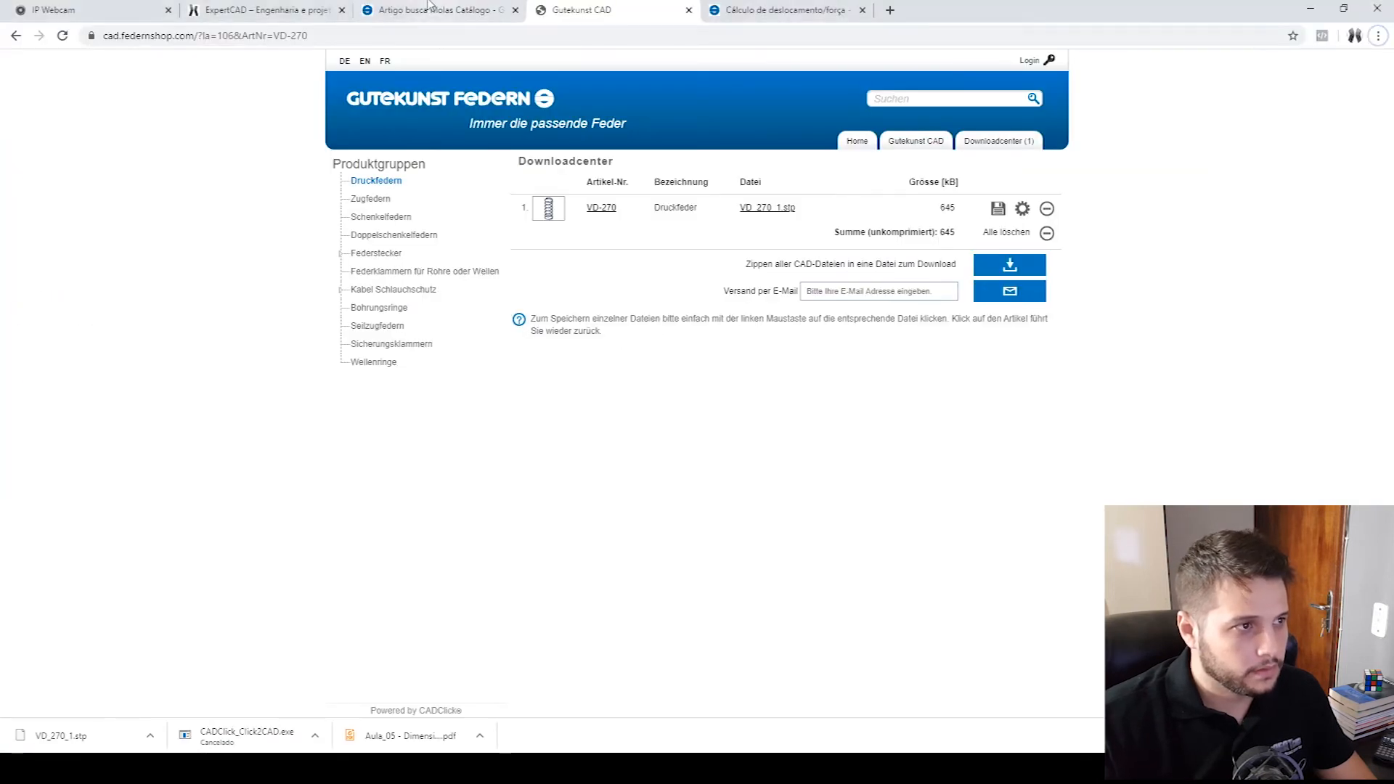
pyautogui.click(429, 6)
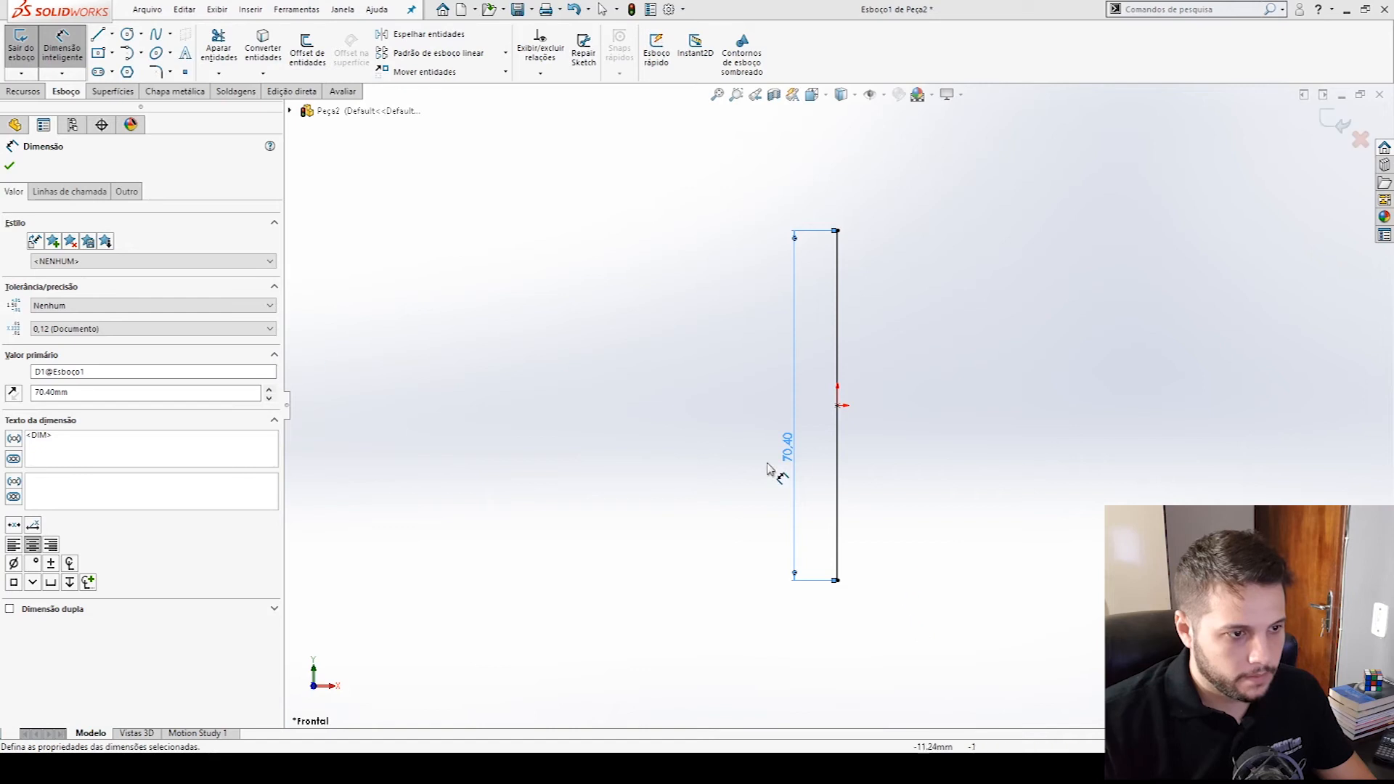
# - Draw a circle beside the lower end of the vertical line, on its positive X side
pyautogui.click(767, 469)
pyautogui.click(129, 35)
pyautogui.click(937, 560)
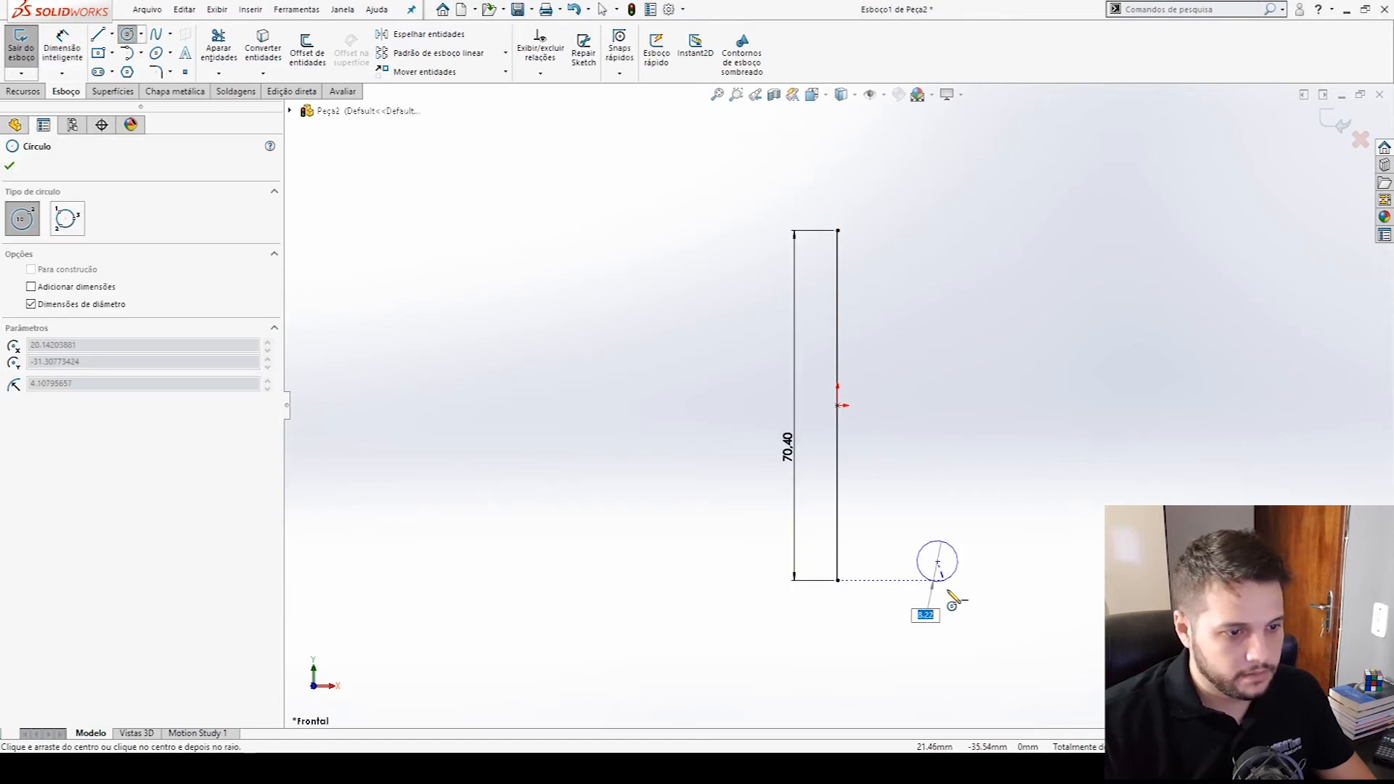
pyautogui.click(951, 594)
pyautogui.press('Escape')
# - Dimension the circle from the vertical line using the minimum arc condition and set the distance to 21.8 mm
pyautogui.press('d')
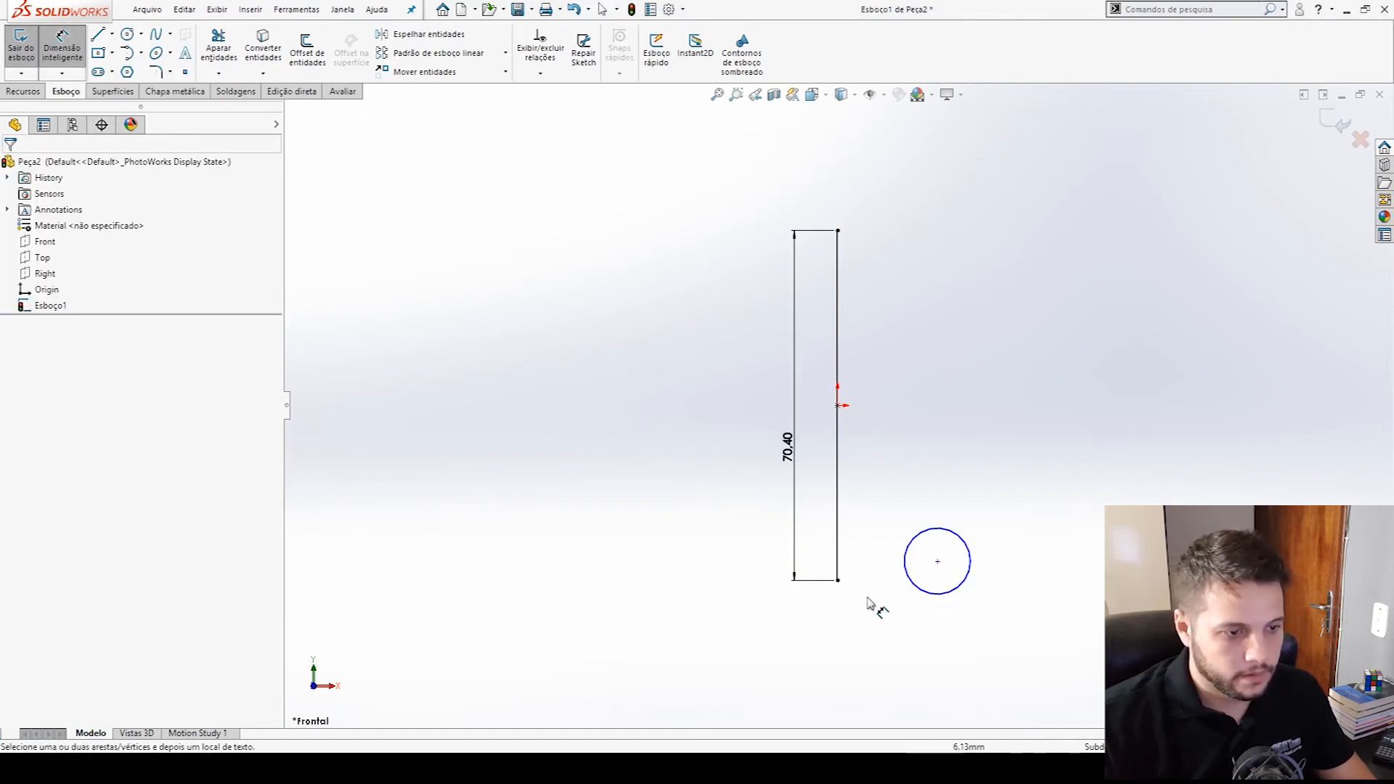
pyautogui.click(839, 564)
pyautogui.click(905, 558)
pyautogui.click(874, 594)
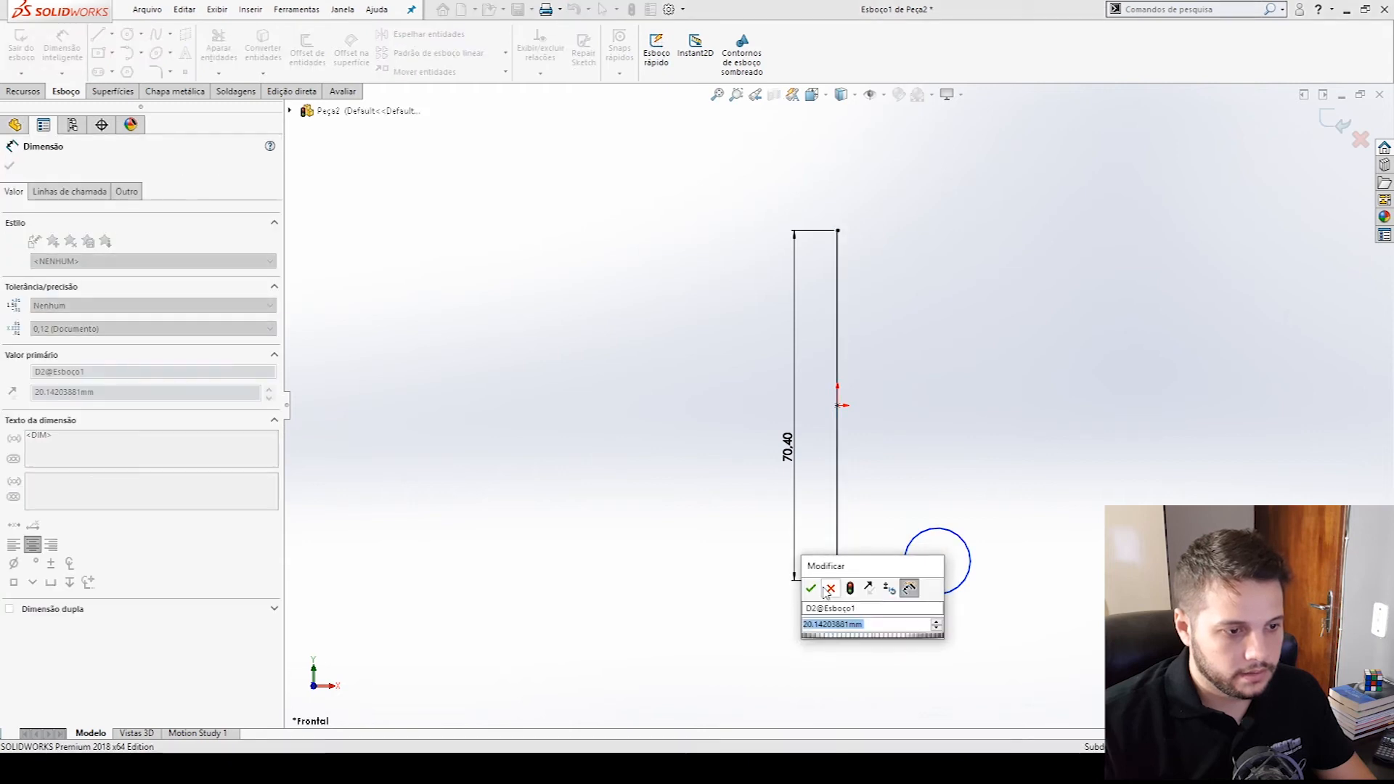
pyautogui.press('Return')
pyautogui.click(86, 193)
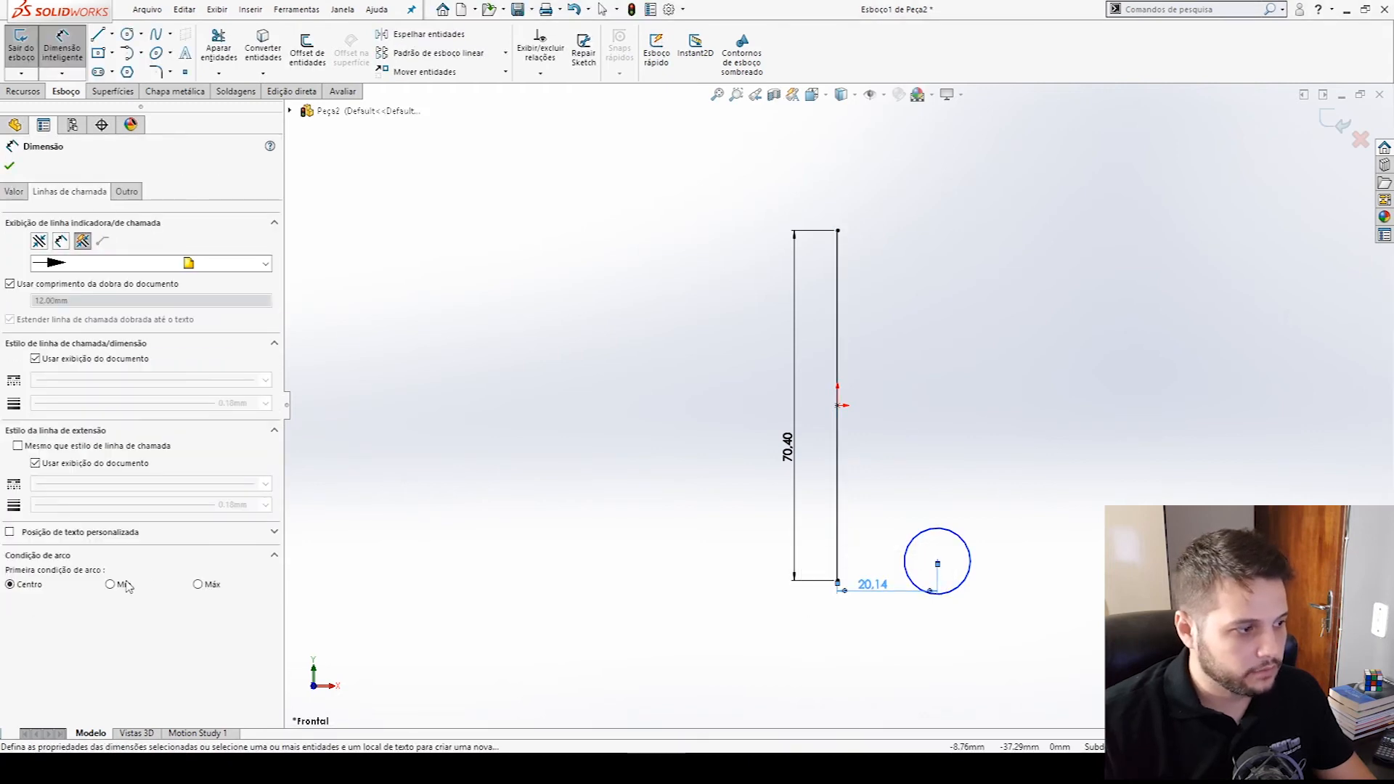
pyautogui.press('Escape')
pyautogui.doubleClick(873, 585)
pyautogui.write('21.8')
pyautogui.press('Return')
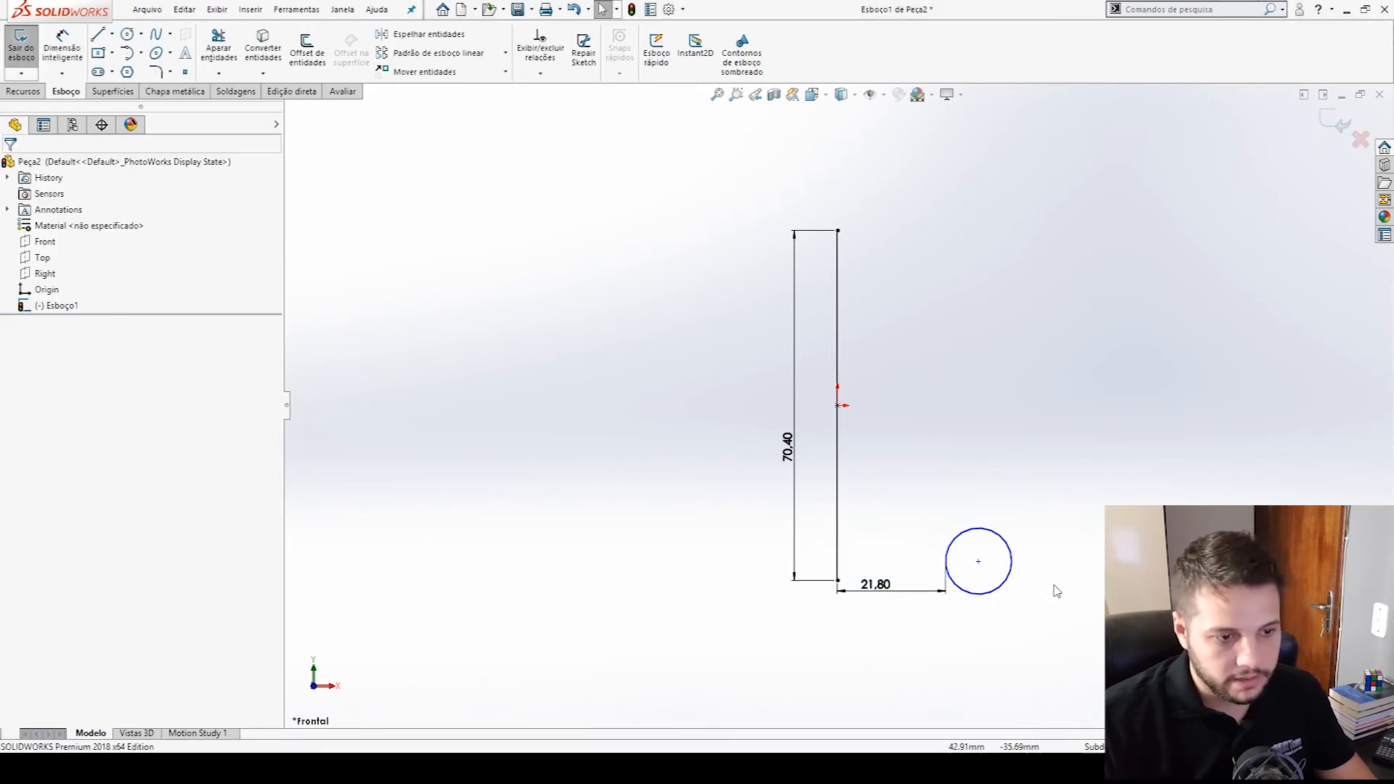
# - Dimension the circle's diameter to 2.5 mm
pyautogui.moveTo(1065, 570); pyautogui.dragTo(1082, 482, button='right')
pyautogui.click(1011, 557)
pyautogui.click(1054, 528)
pyautogui.write('2.5')
pyautogui.press('Return')
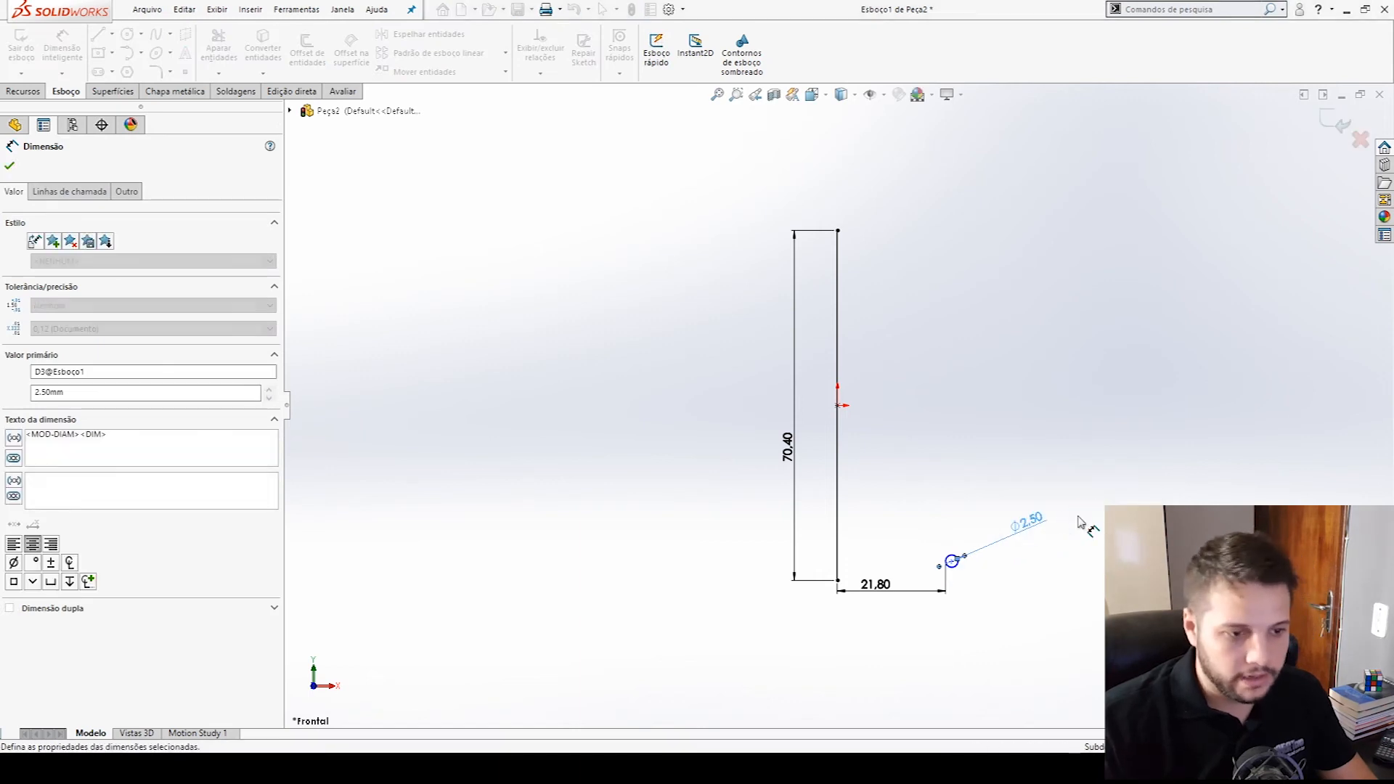
pyautogui.press('Escape')
# - Draw a construction line from the vertical line's lower endpoint to the lowest point of the circle
pyautogui.scroll(-5, 973, 584)
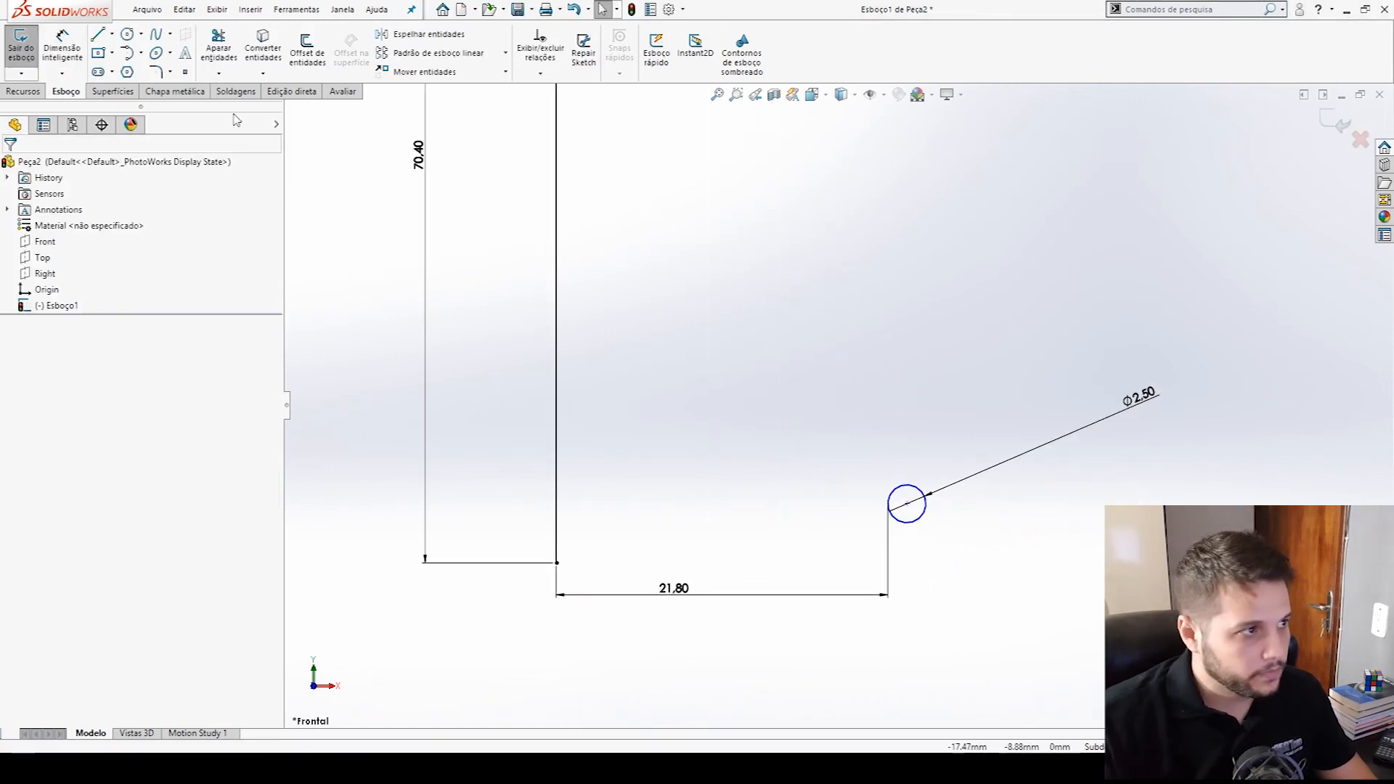
pyautogui.click(113, 34)
pyautogui.click(127, 53)
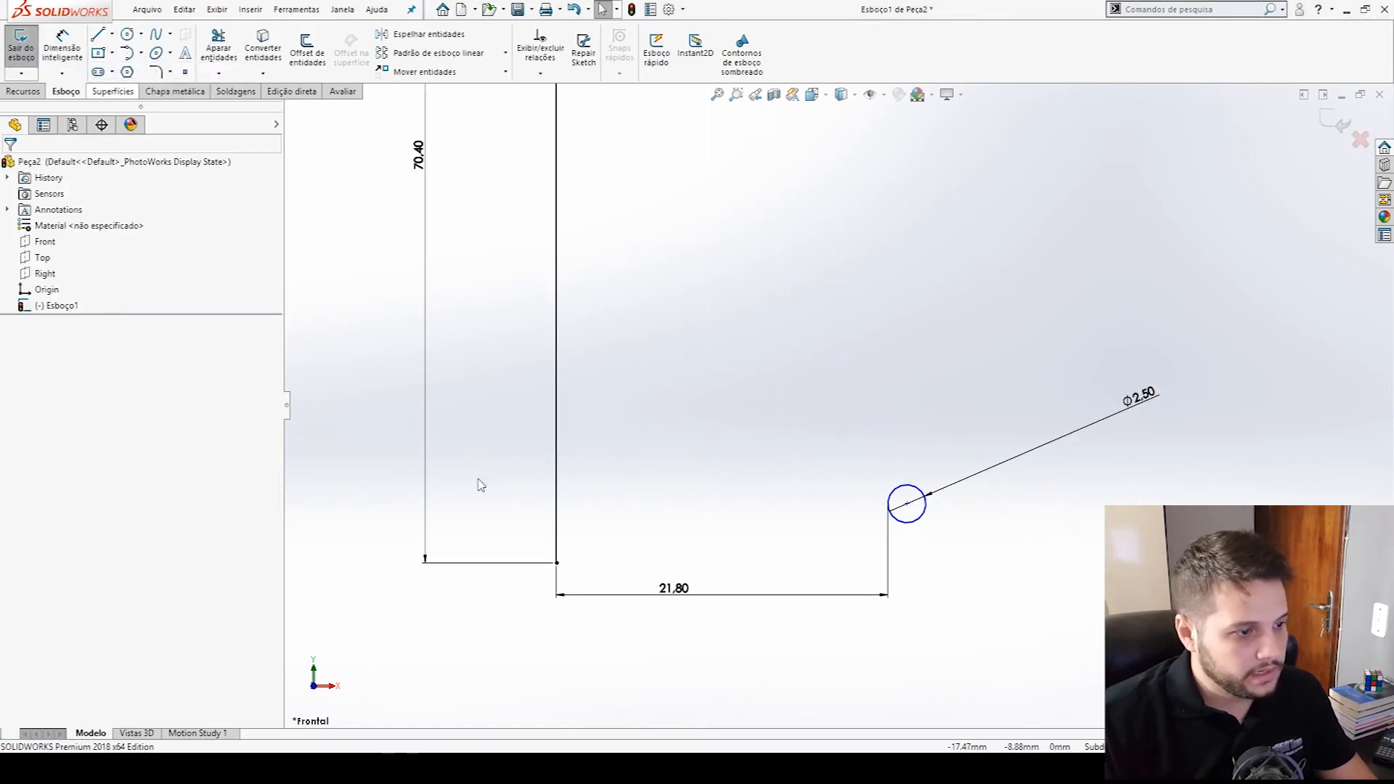
pyautogui.click(556, 562)
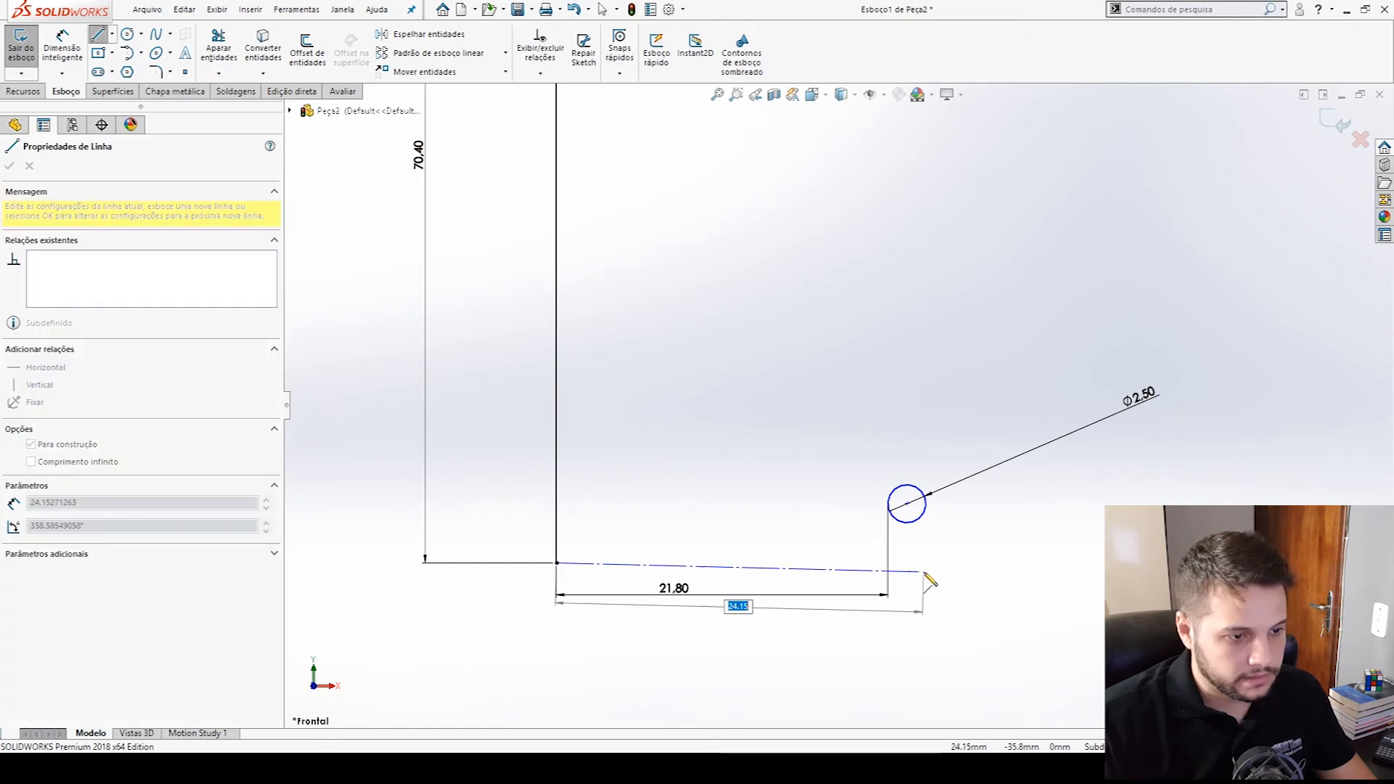
pyautogui.click(909, 525)
pyautogui.press('Escape')
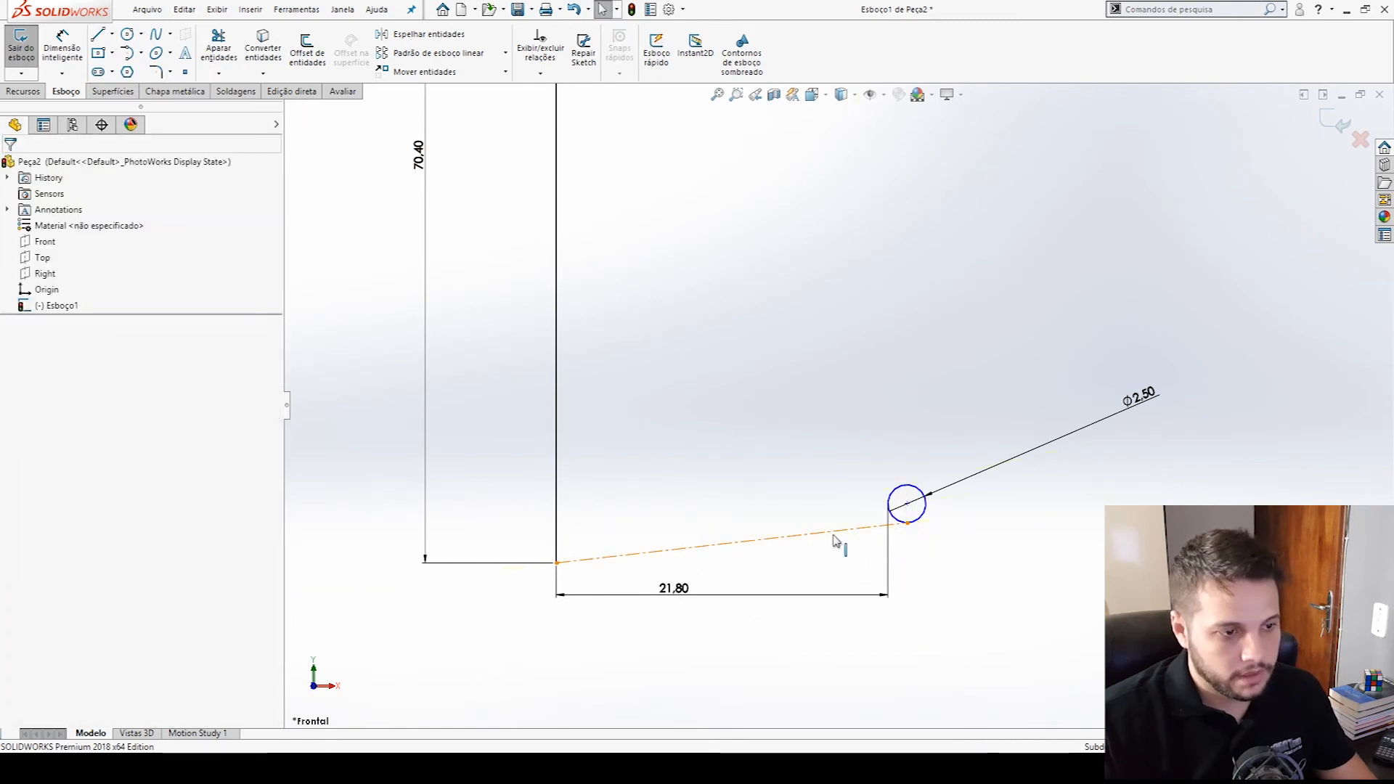
# - Make the construction line horizontal, reposition the 21.8 mm dimension above it, and exit the sketch
pyautogui.click(834, 537)
pyautogui.click(866, 464)
pyautogui.click(1080, 618)
pyautogui.moveTo(675, 630); pyautogui.dragTo(751, 479)
pyautogui.click(750, 478)
pyautogui.scroll(5, 827, 399)
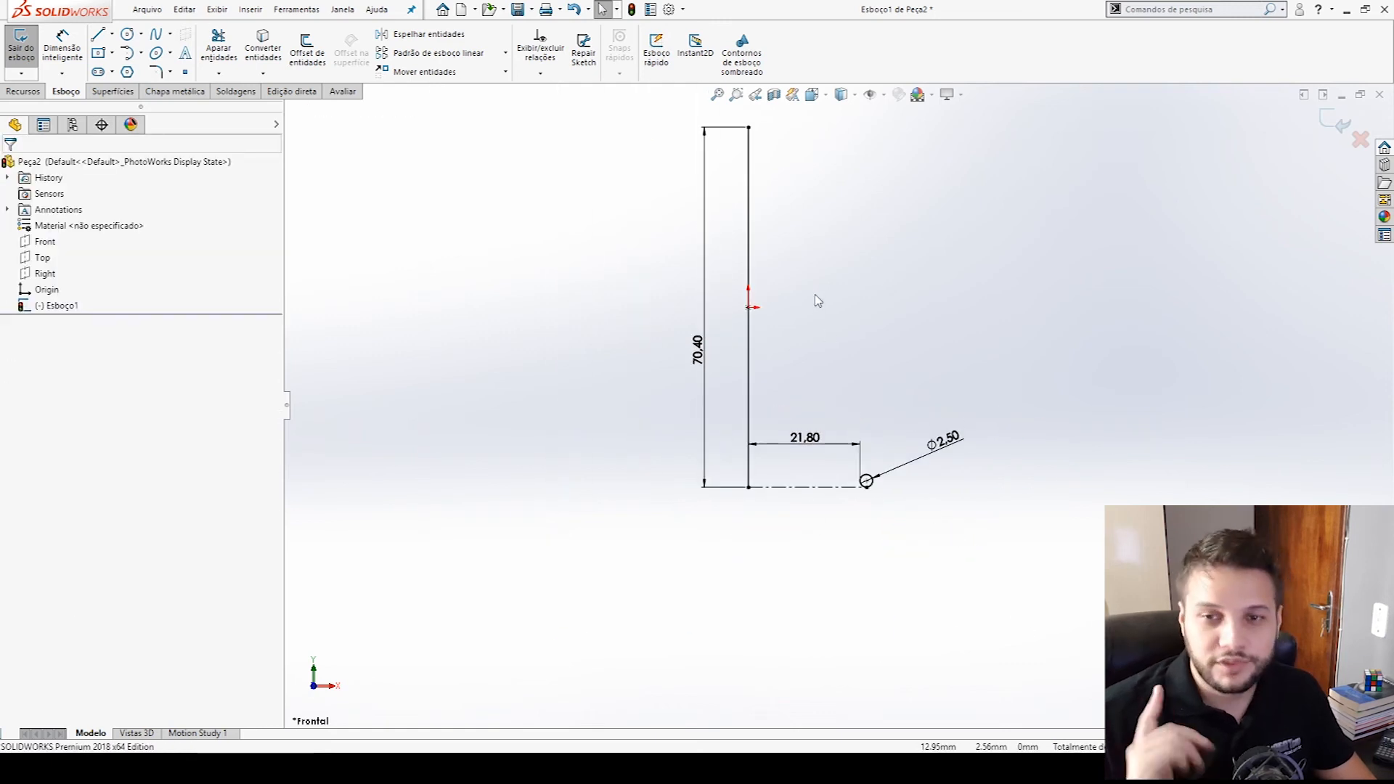
pyautogui.doubleClick(894, 358)
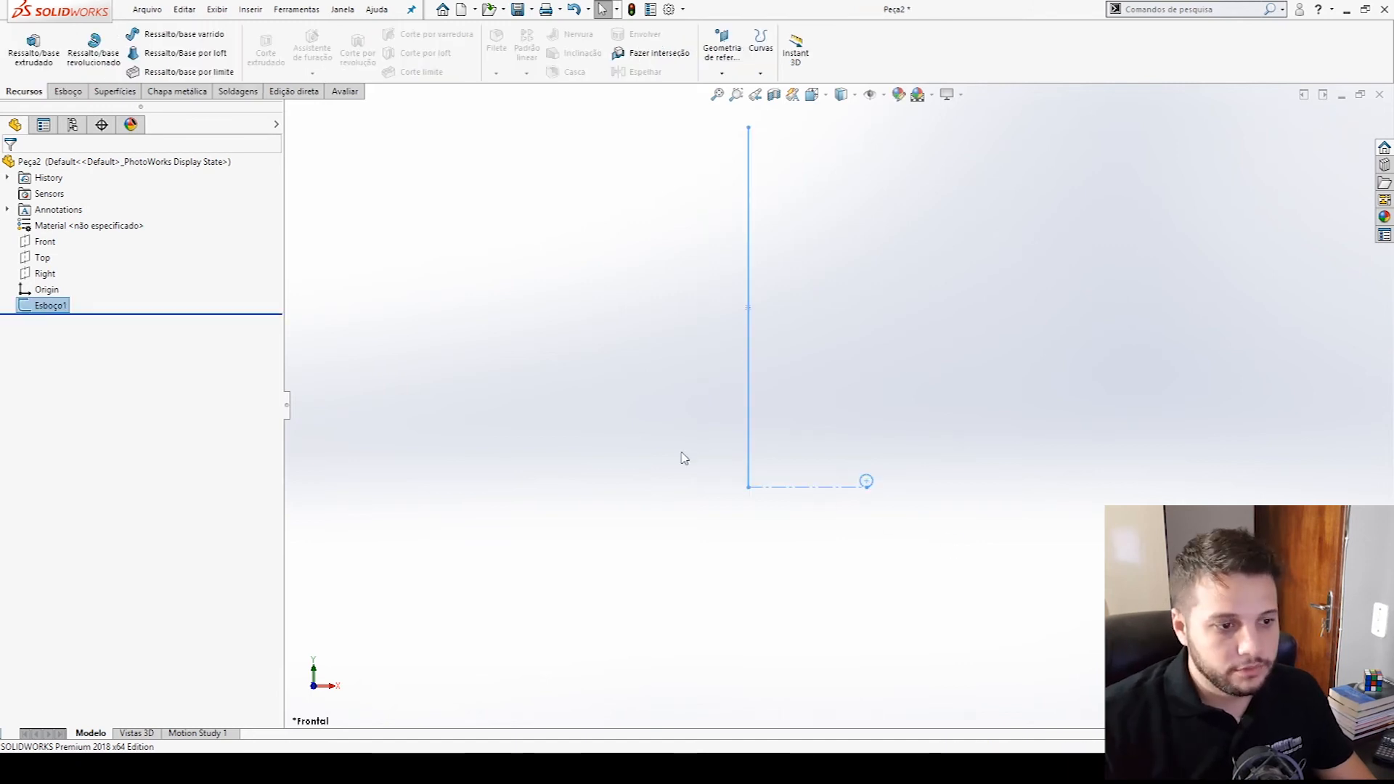
# - Start a new sketch on the Front plane and draw a vertical line upward from the first line's lower endpoint, stopping short of its upper end
pyautogui.click(138, 34)
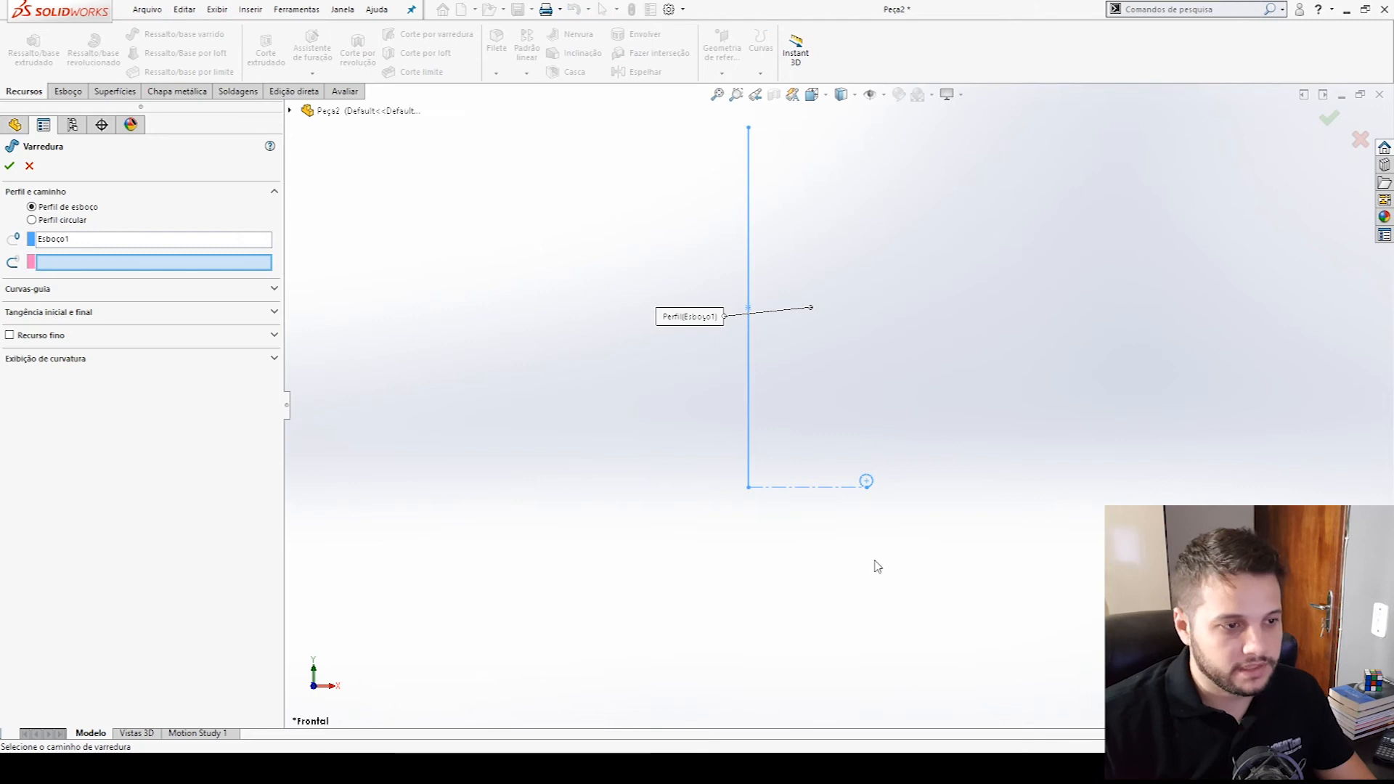
pyautogui.press('Escape')
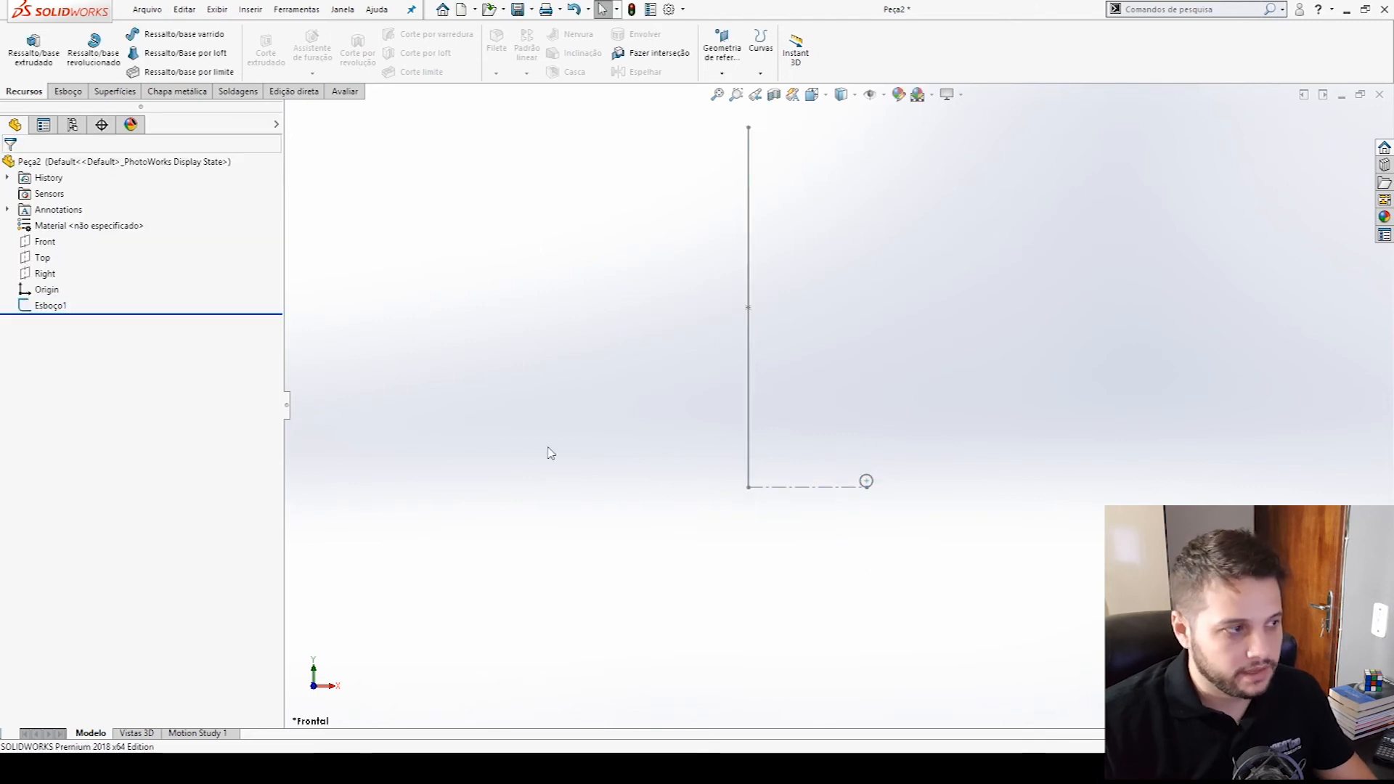
pyautogui.click(45, 241)
pyautogui.click(81, 216)
pyautogui.click(96, 34)
pyautogui.click(749, 486)
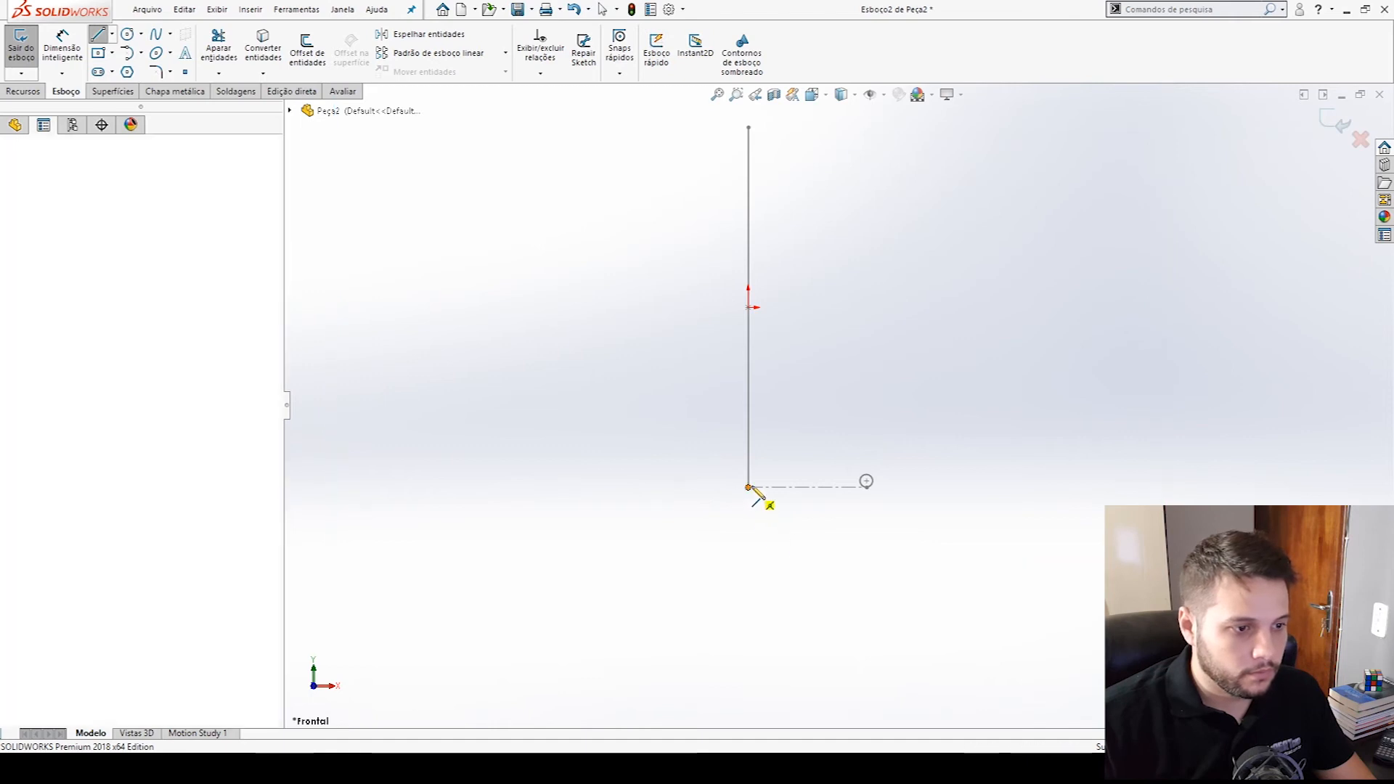
pyautogui.click(748, 199)
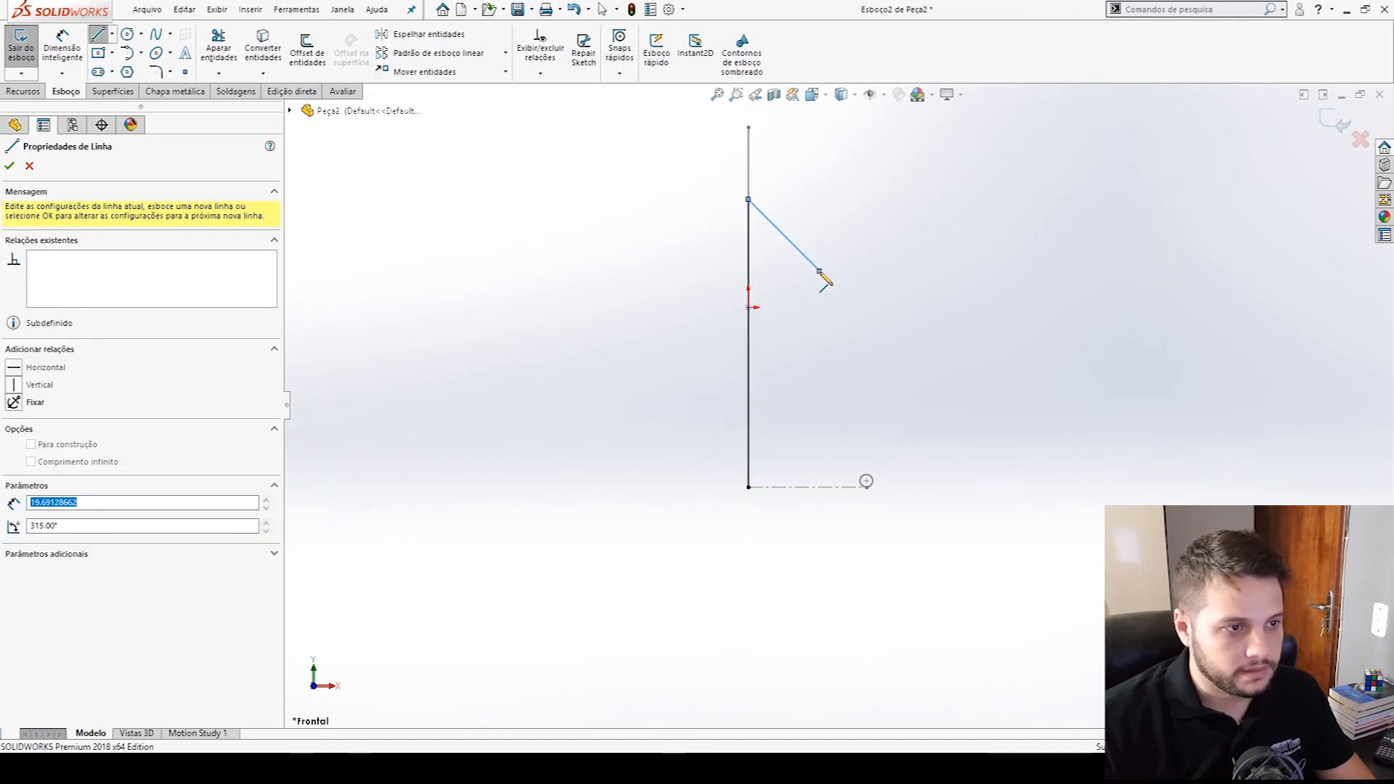
pyautogui.press('Escape')
pyautogui.press('Escape')
# - Stretch the new line's upper endpoint slightly beyond the top of the 70.4 mm line and exit the sketch
pyautogui.scroll(2, 810, 378)
pyautogui.moveTo(774, 262)
pyautogui.mouseDown()
pyautogui.moveTo(777, 165)
pyautogui.moveTo(781, 239)
pyautogui.moveTo(778, 184)
pyautogui.mouseUp()
pyautogui.click(788, 173)
pyautogui.click(811, 174)
pyautogui.click(893, 298)
pyautogui.doubleClick(949, 368)
pyautogui.scroll(1, 949, 369)
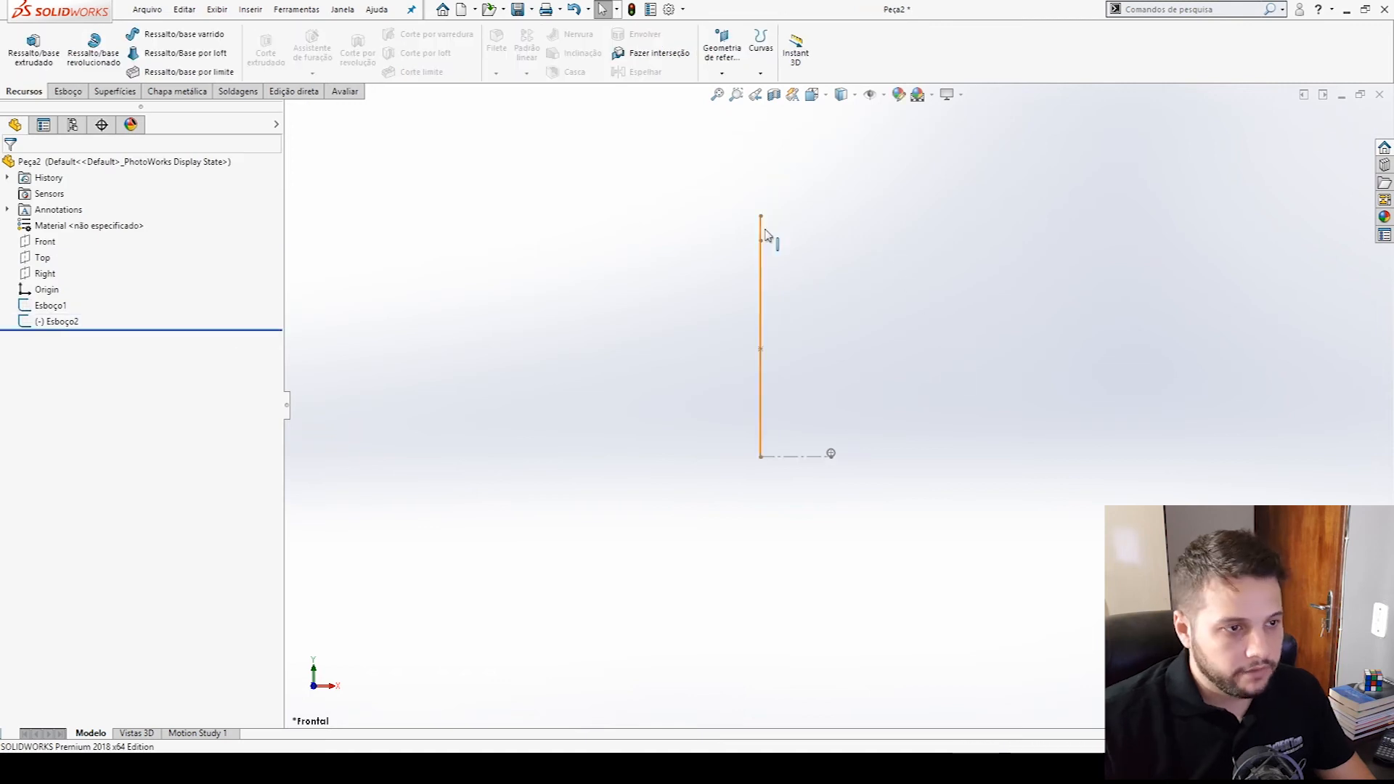
# - Start a swept boss with the 2.5 mm circle's closed loop as the profile and the second sketch's vertical line as the path
pyautogui.click(155, 36)
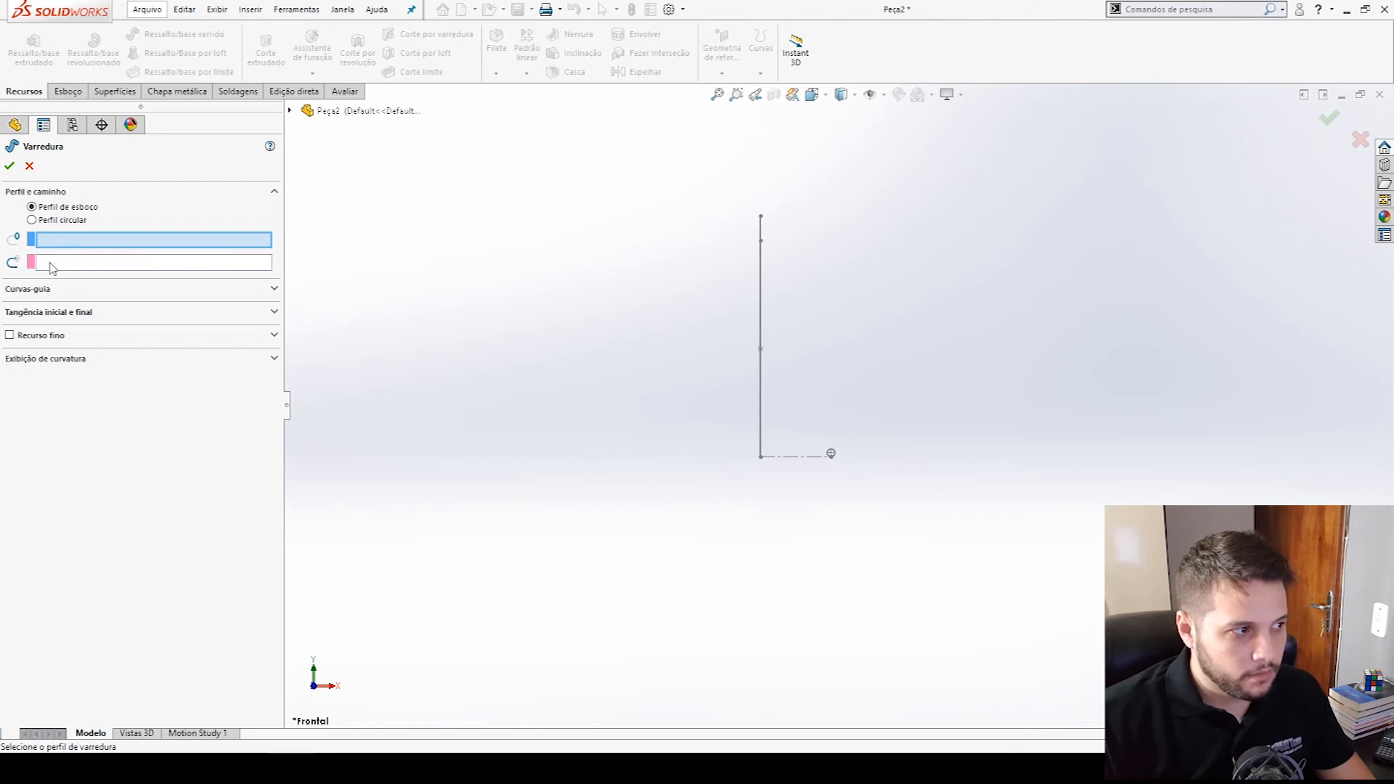
pyautogui.scroll(-5, 856, 508)
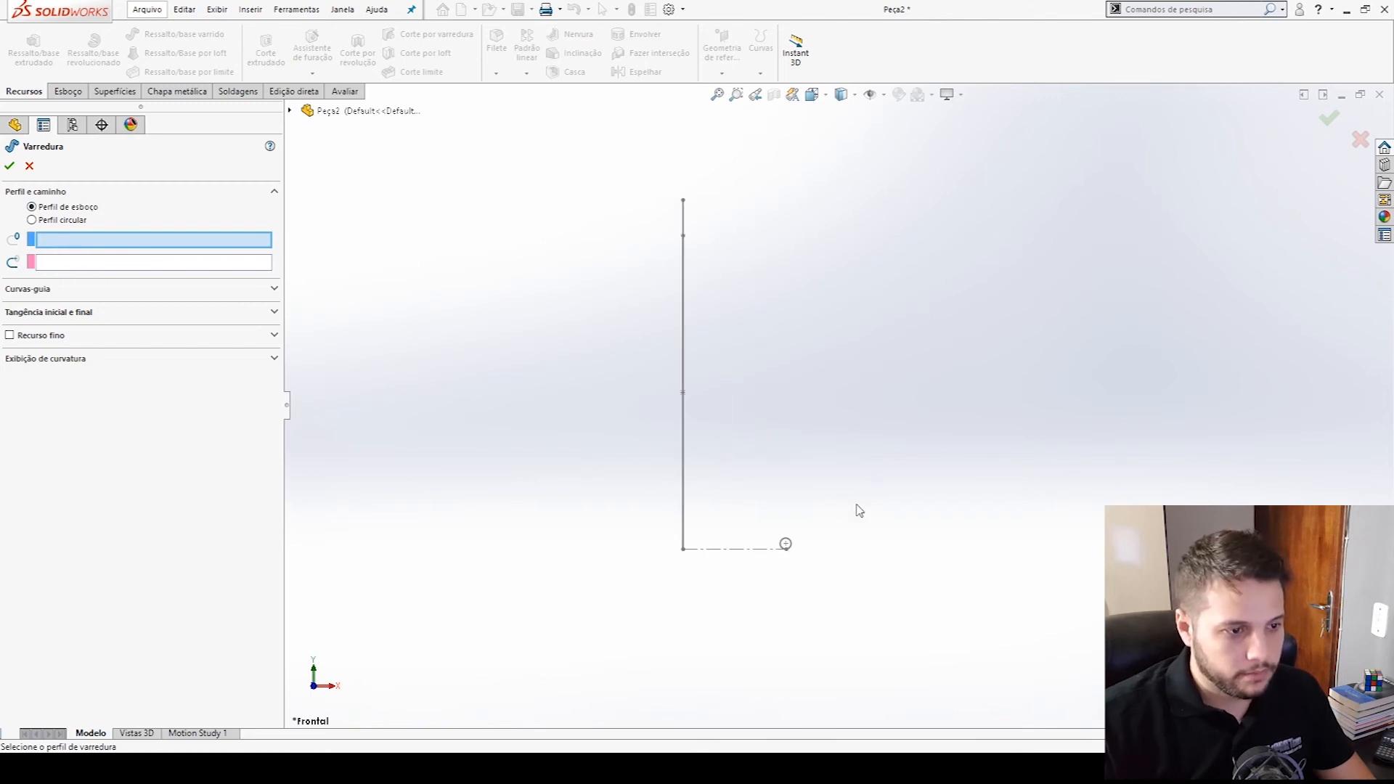
pyautogui.click(791, 563)
pyautogui.scroll(2, 668, 348)
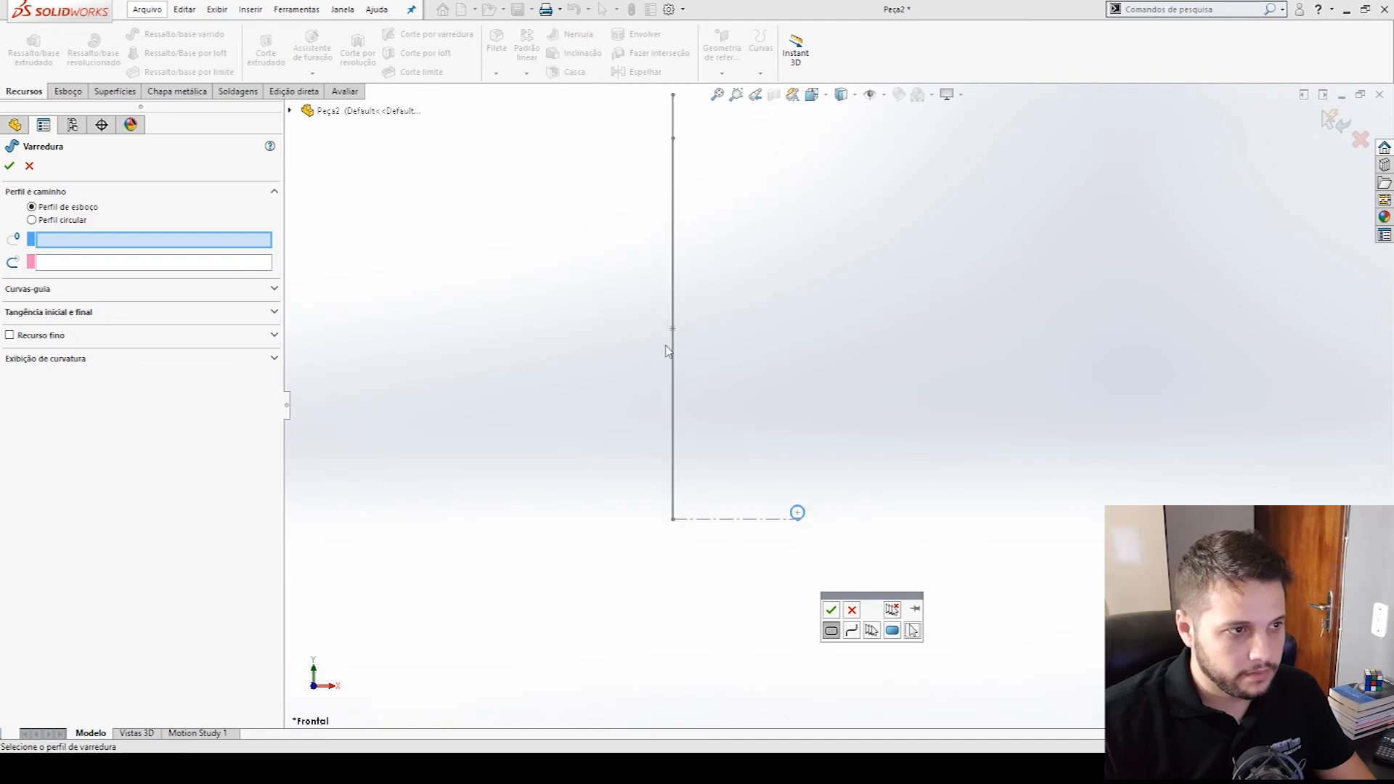
pyautogui.click(831, 610)
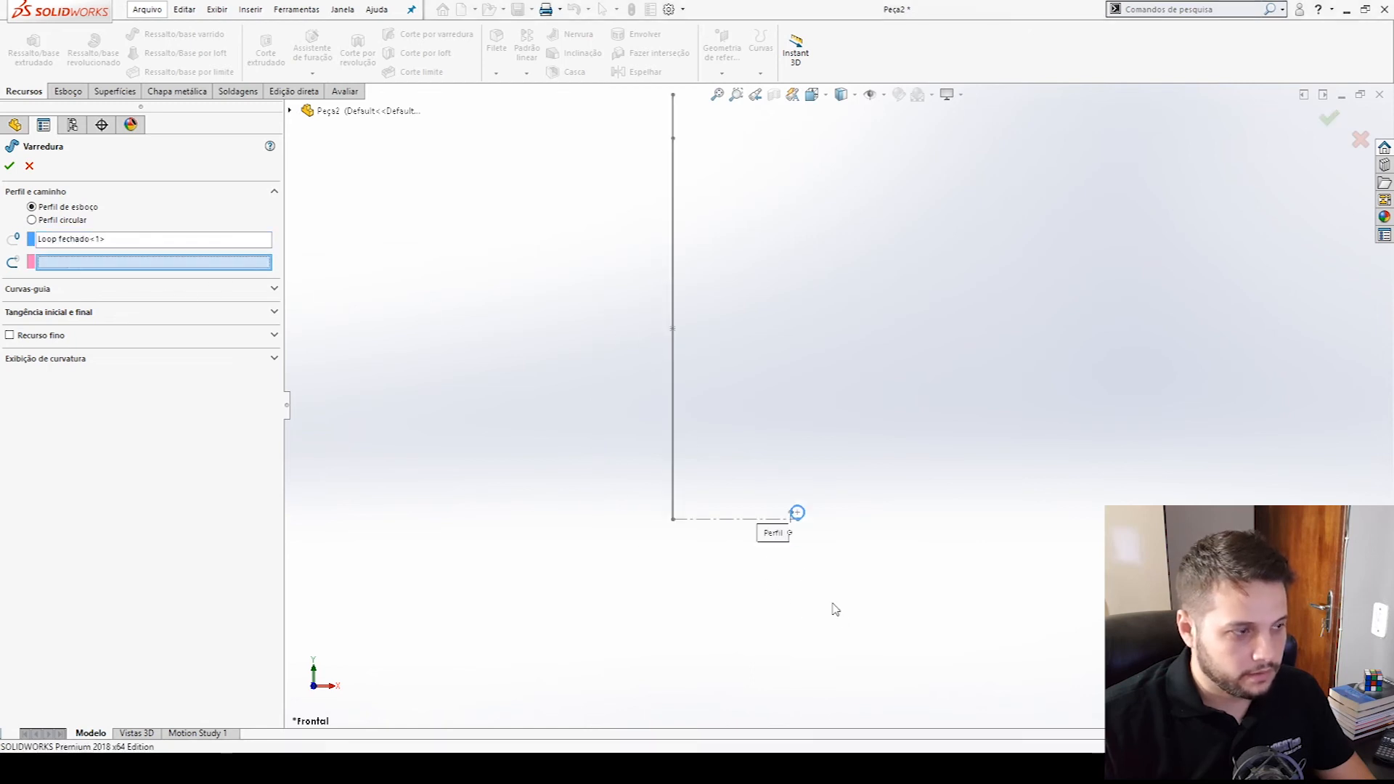
pyautogui.scroll(2, 754, 168)
pyautogui.scroll(-2, 722, 174)
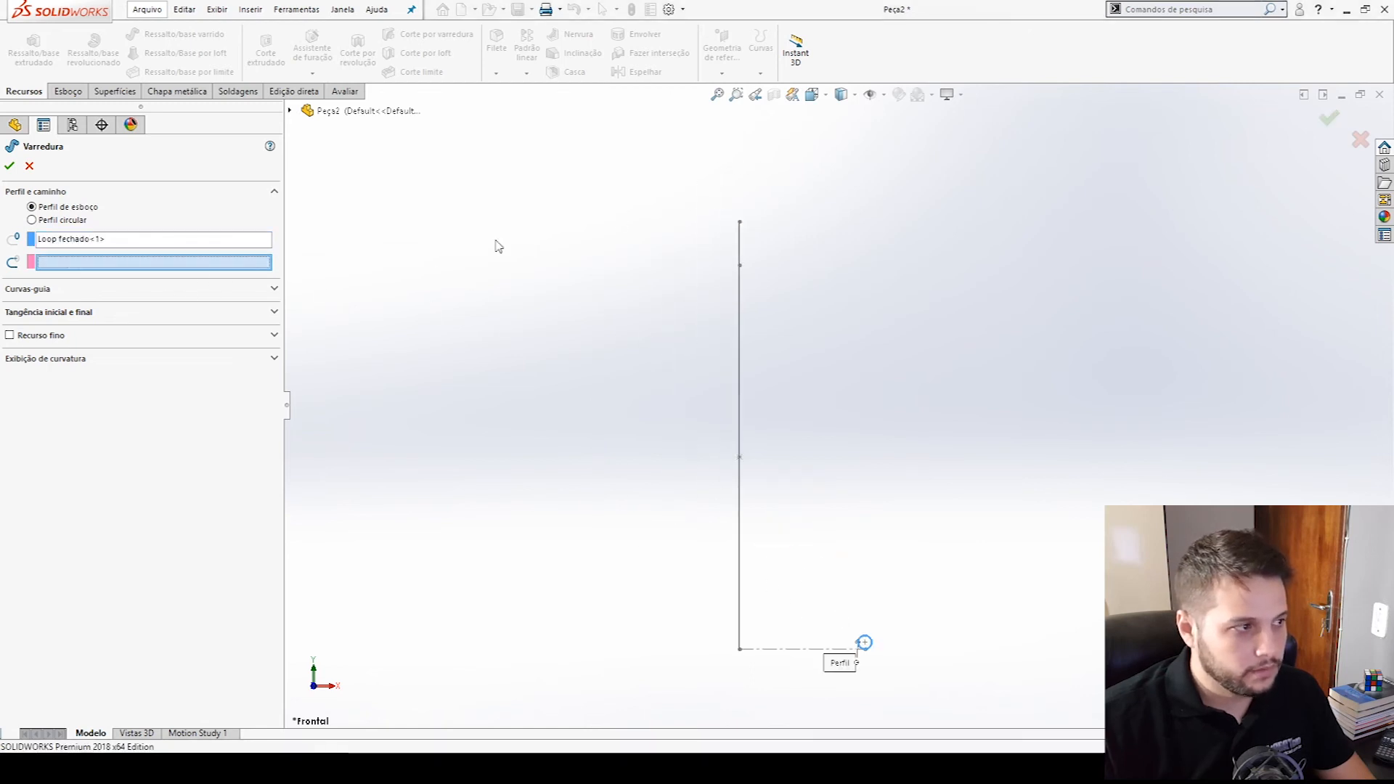
pyautogui.click(289, 111)
pyautogui.click(354, 270)
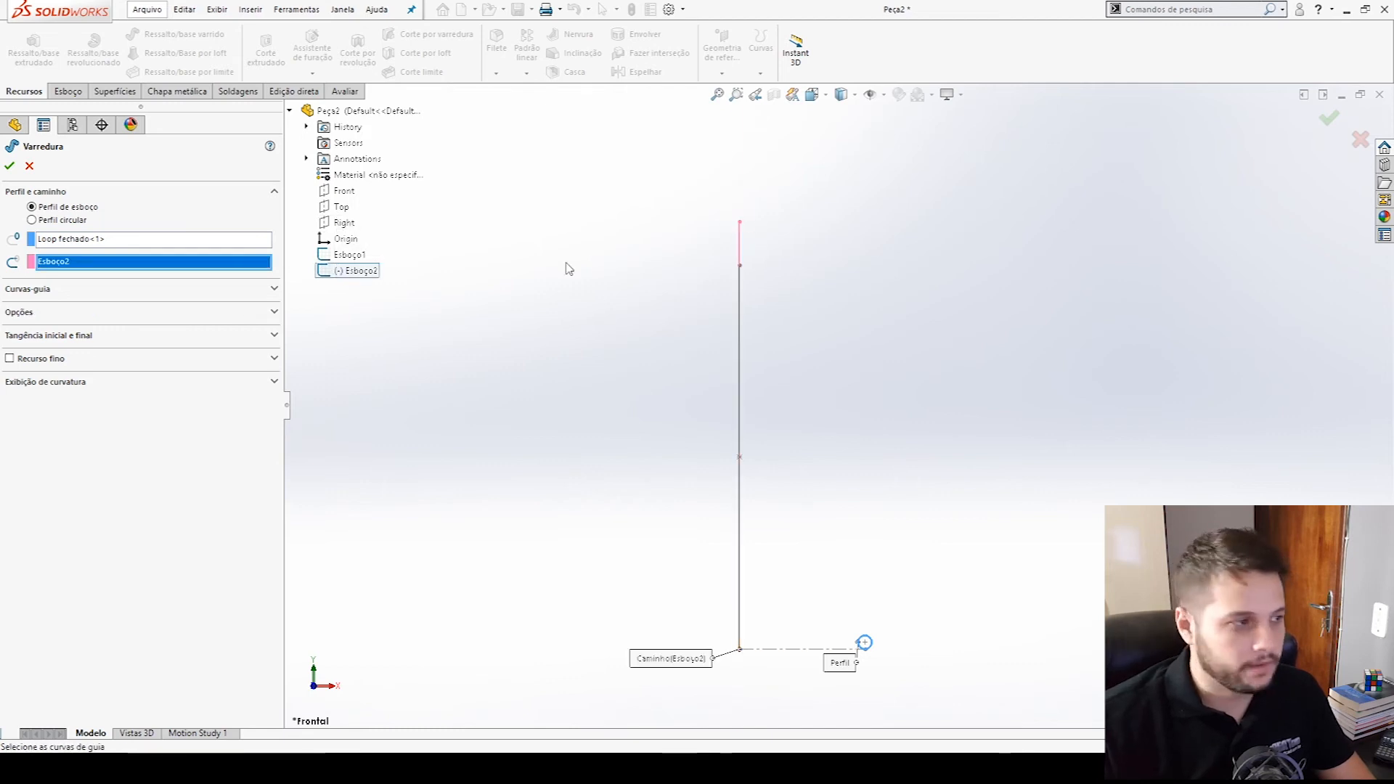
# - Set the sweep's profile twist to a specified twist value controlled by revolutions
pyautogui.click(38, 320)
pyautogui.click(45, 374)
pyautogui.click(65, 368)
pyautogui.click(65, 368)
pyautogui.click(90, 371)
pyautogui.click(74, 369)
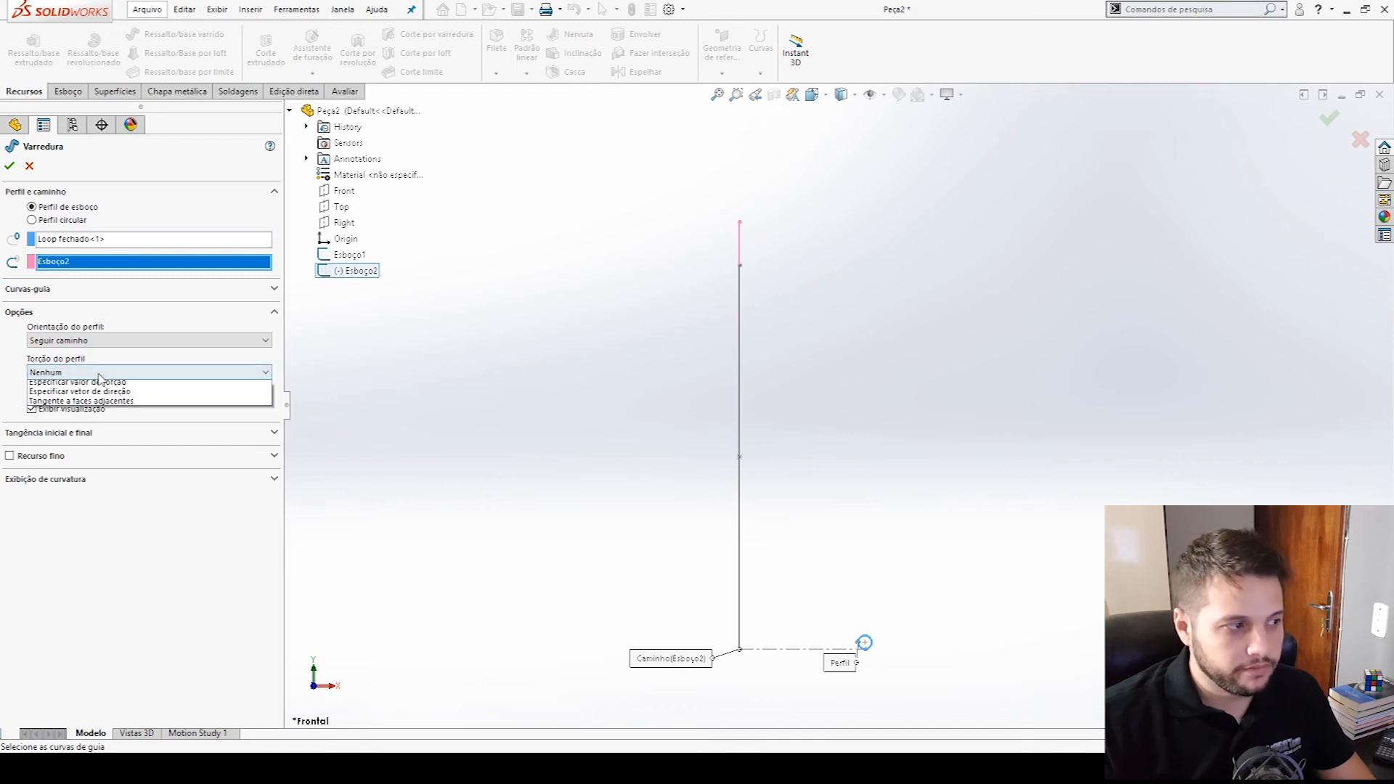
pyautogui.click(92, 398)
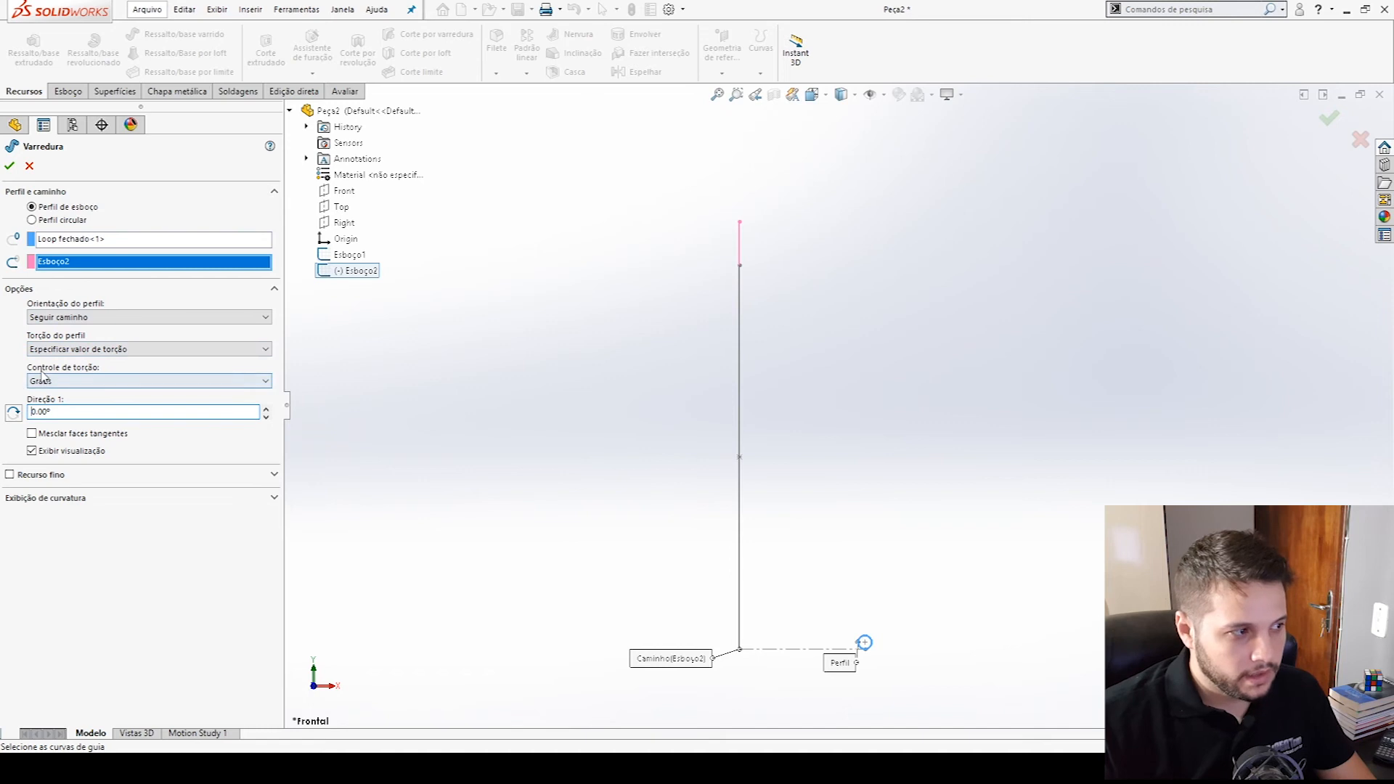
pyautogui.click(82, 379)
pyautogui.click(95, 408)
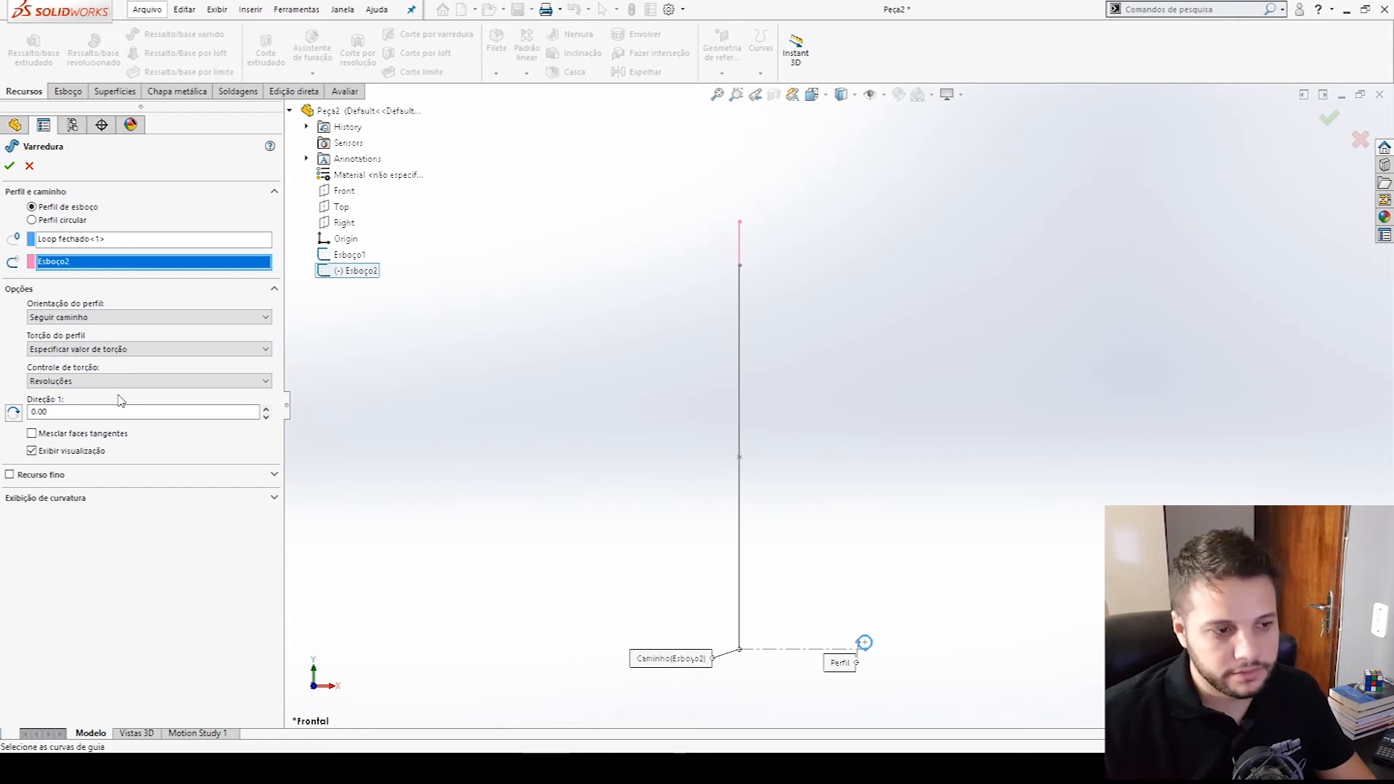
# - Set the twist to 5 revolutions and create the swept spring
pyautogui.hotkey('alt', 'Tab')
pyautogui.hotkey('alt', 'Tab')
pyautogui.doubleClick(99, 412)
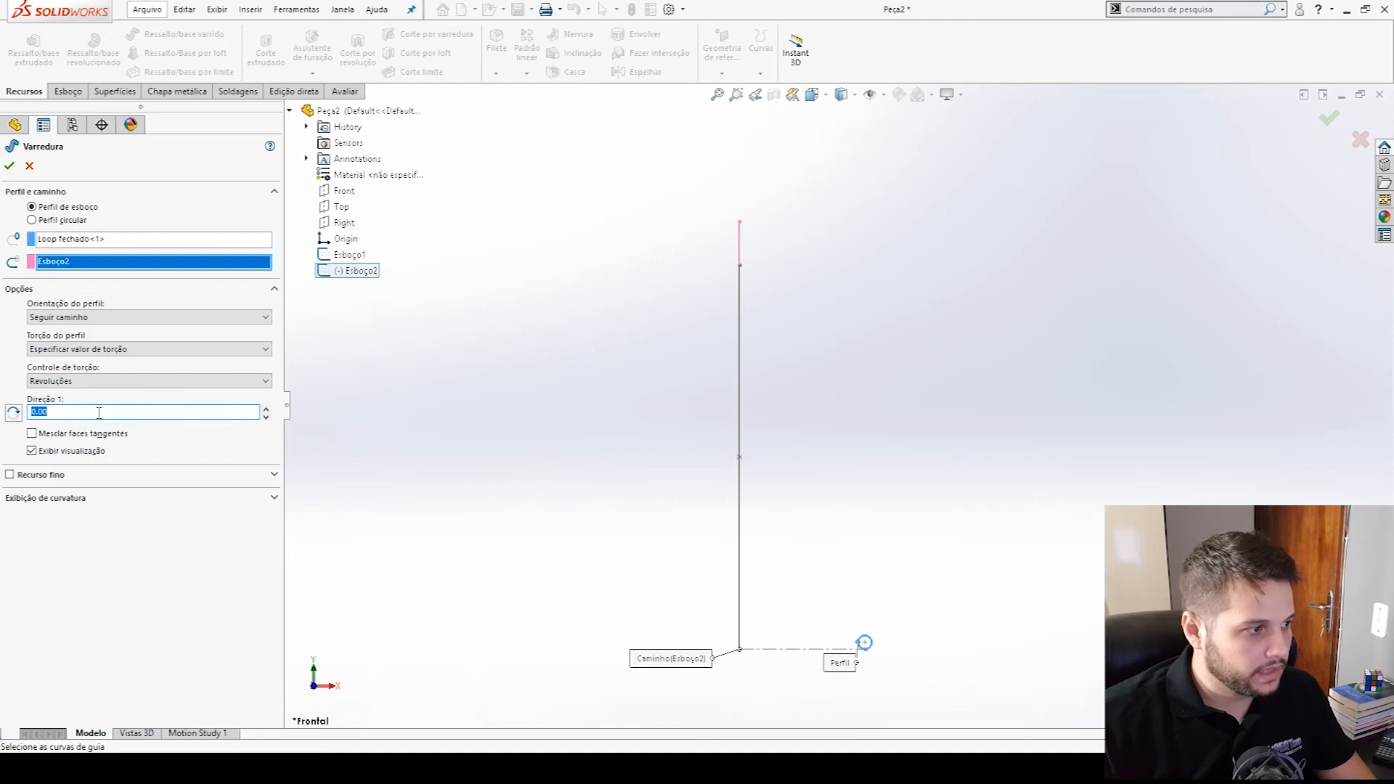
pyautogui.write('5')
pyautogui.click(9, 166)
# - Switch to the VD_270_1 part and examine its coils in the front and left views
pyautogui.hotkey('ctrl', 'Tab')
pyautogui.hotkey('ctrl', 'Tab')
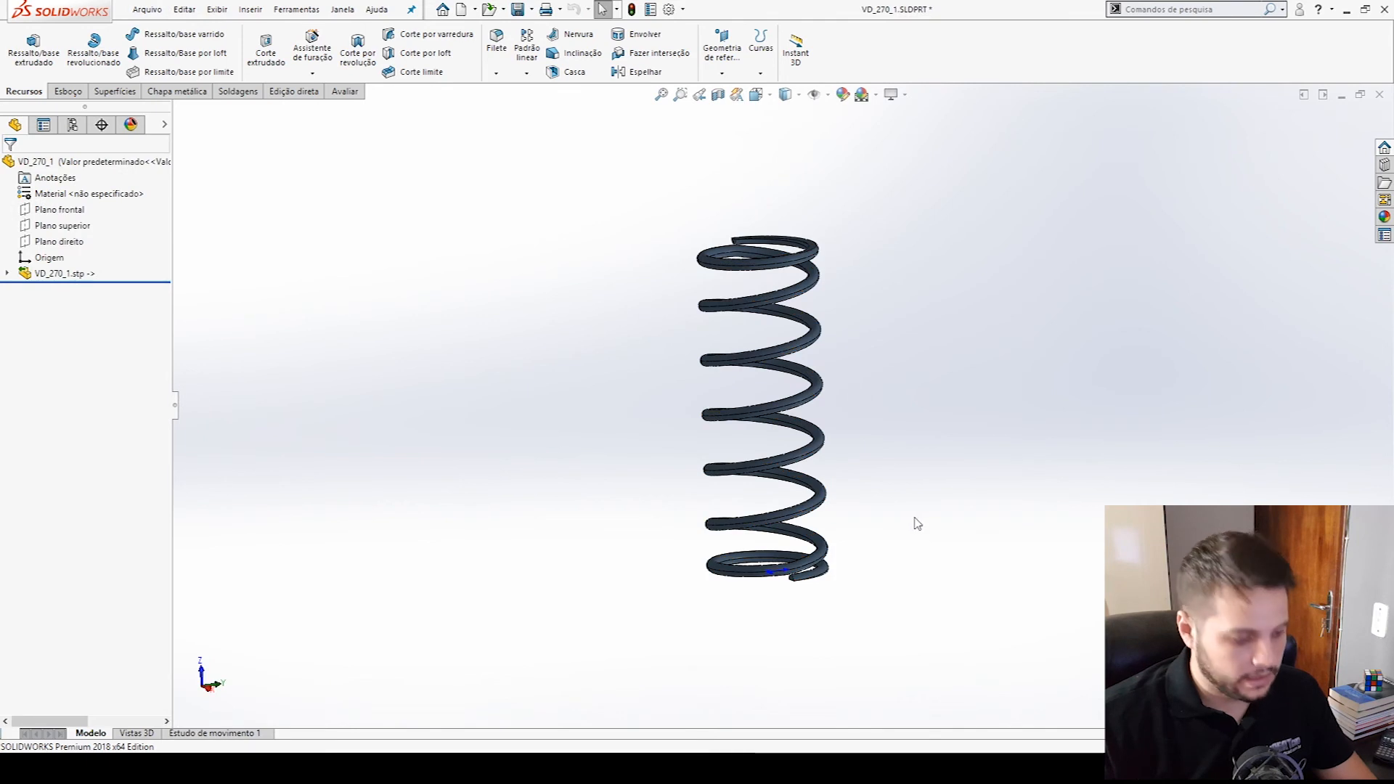
pyautogui.hotkey('ctrl', '1')
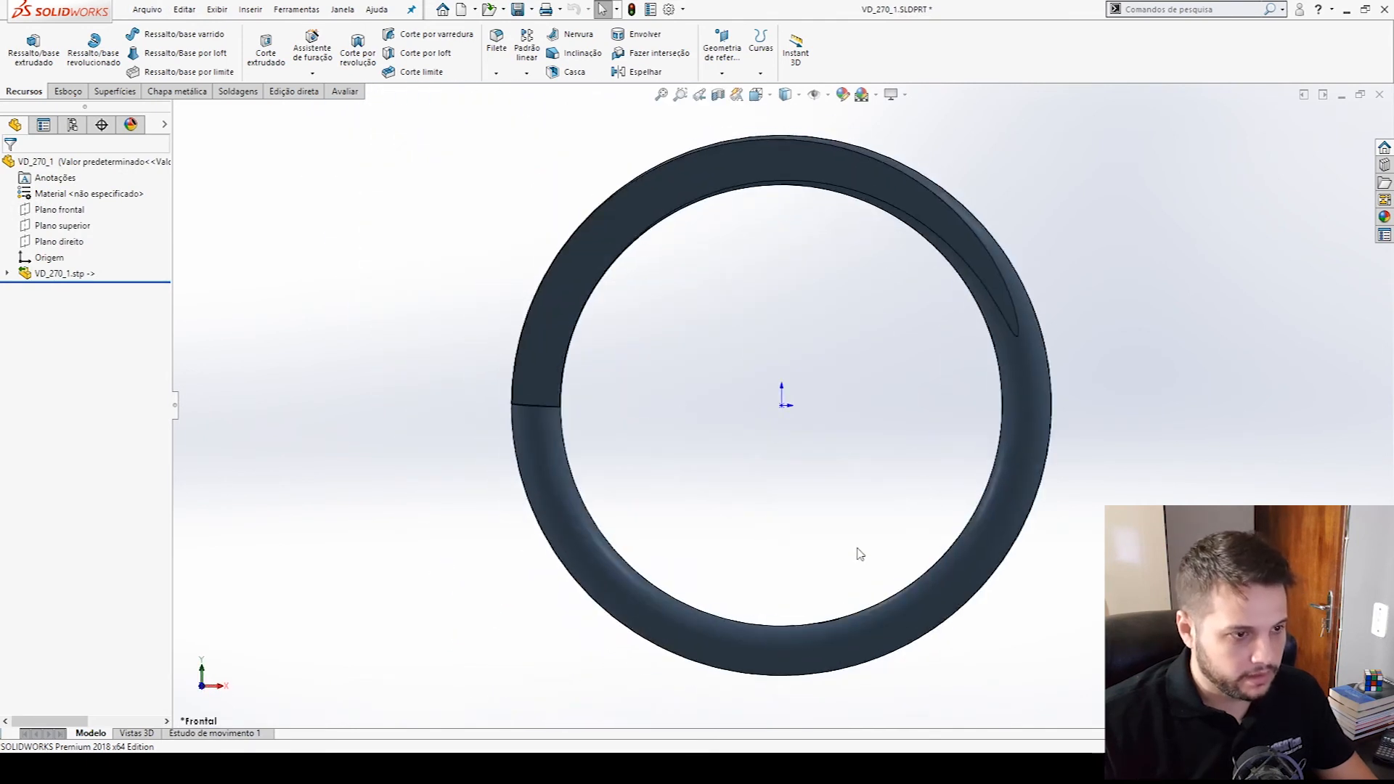
pyautogui.hotkey('ctrl', '3')
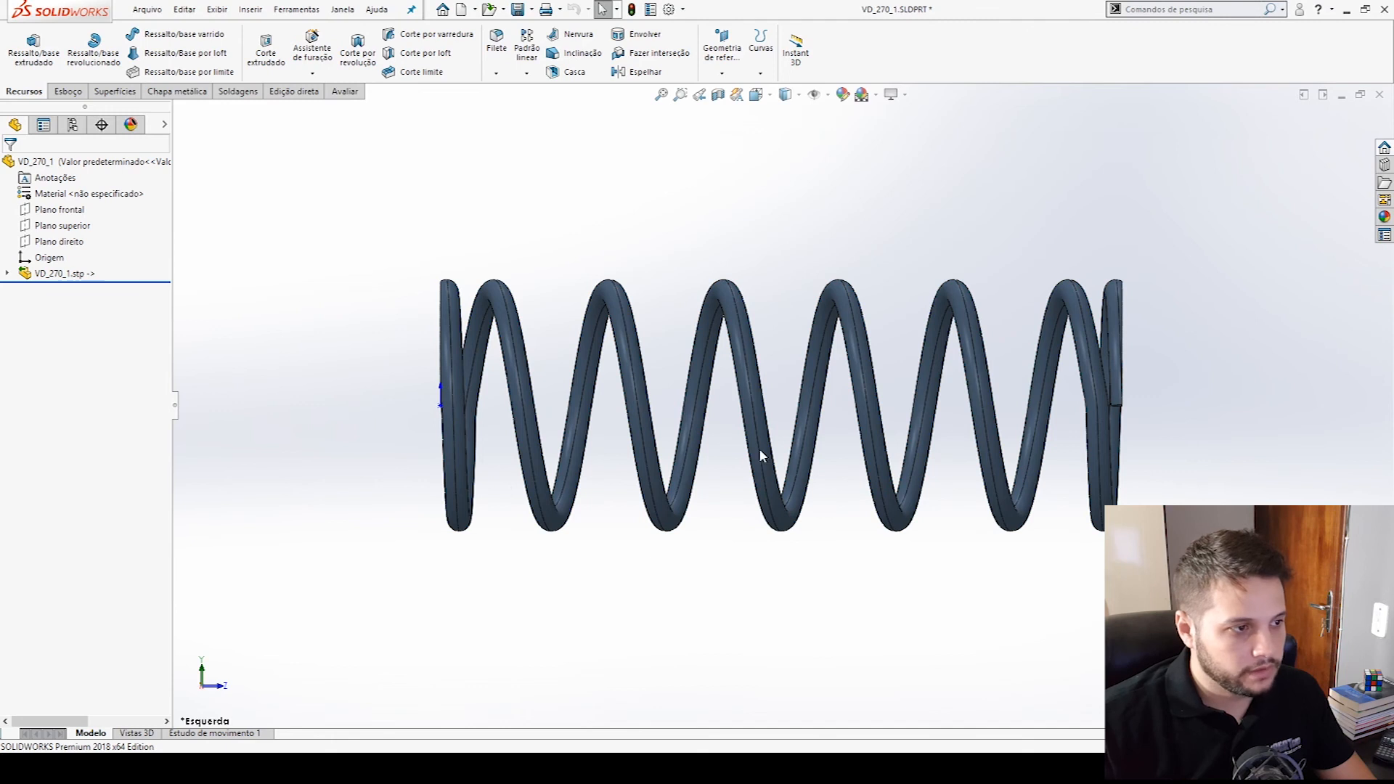
# - Return to the new spring part and edit the sweep's twist, entering 8 revolutions and replacing that with 6
pyautogui.hotkey('ctrl', 'Tab')
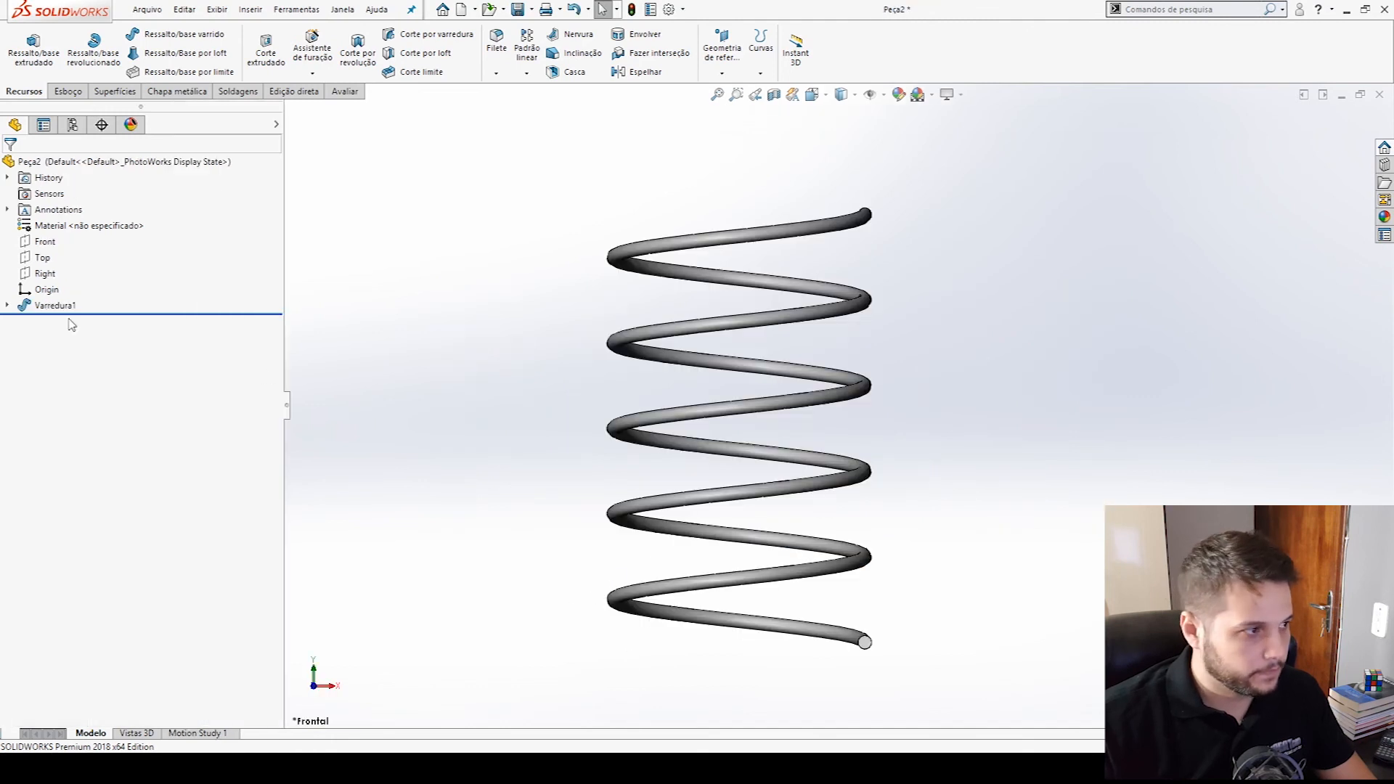
pyautogui.rightClick(53, 305)
pyautogui.click(61, 276)
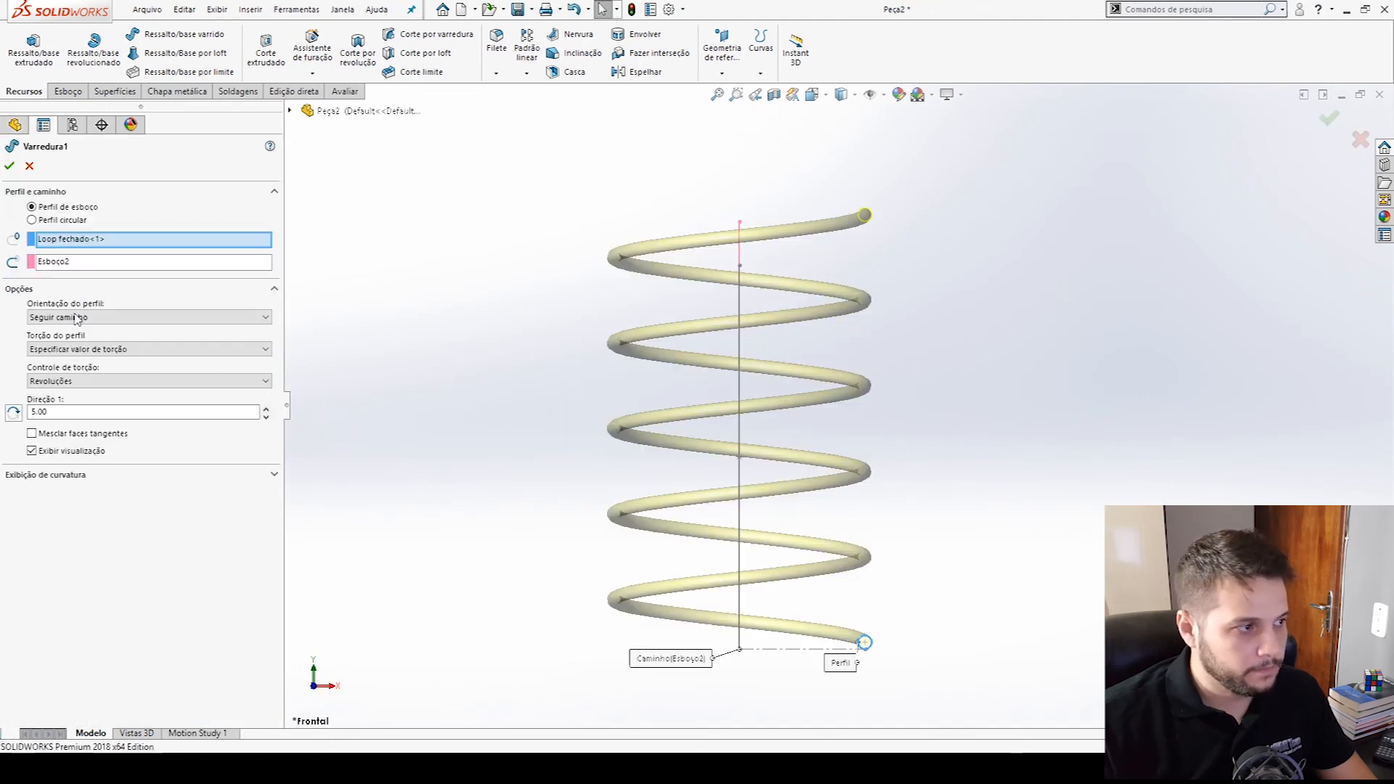
pyautogui.click(81, 412)
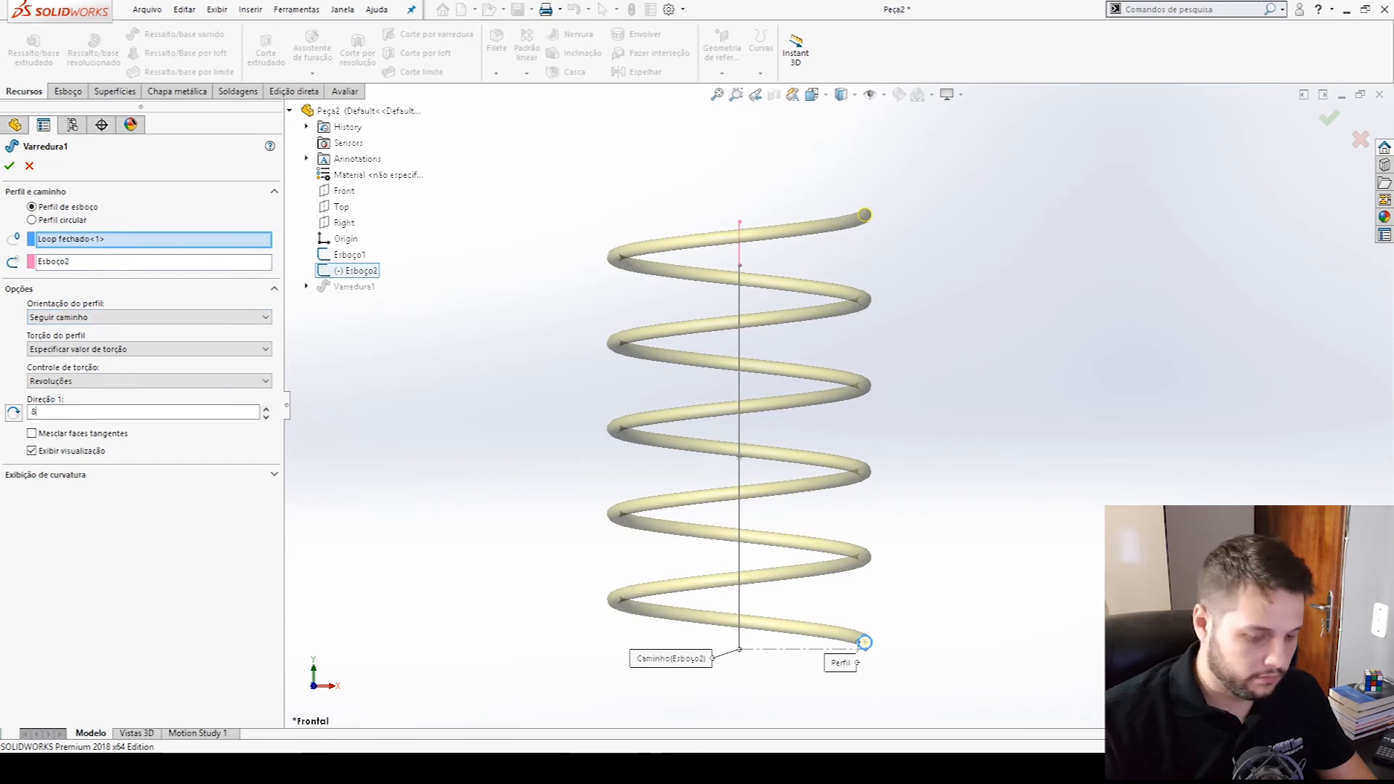
pyautogui.press('Return')
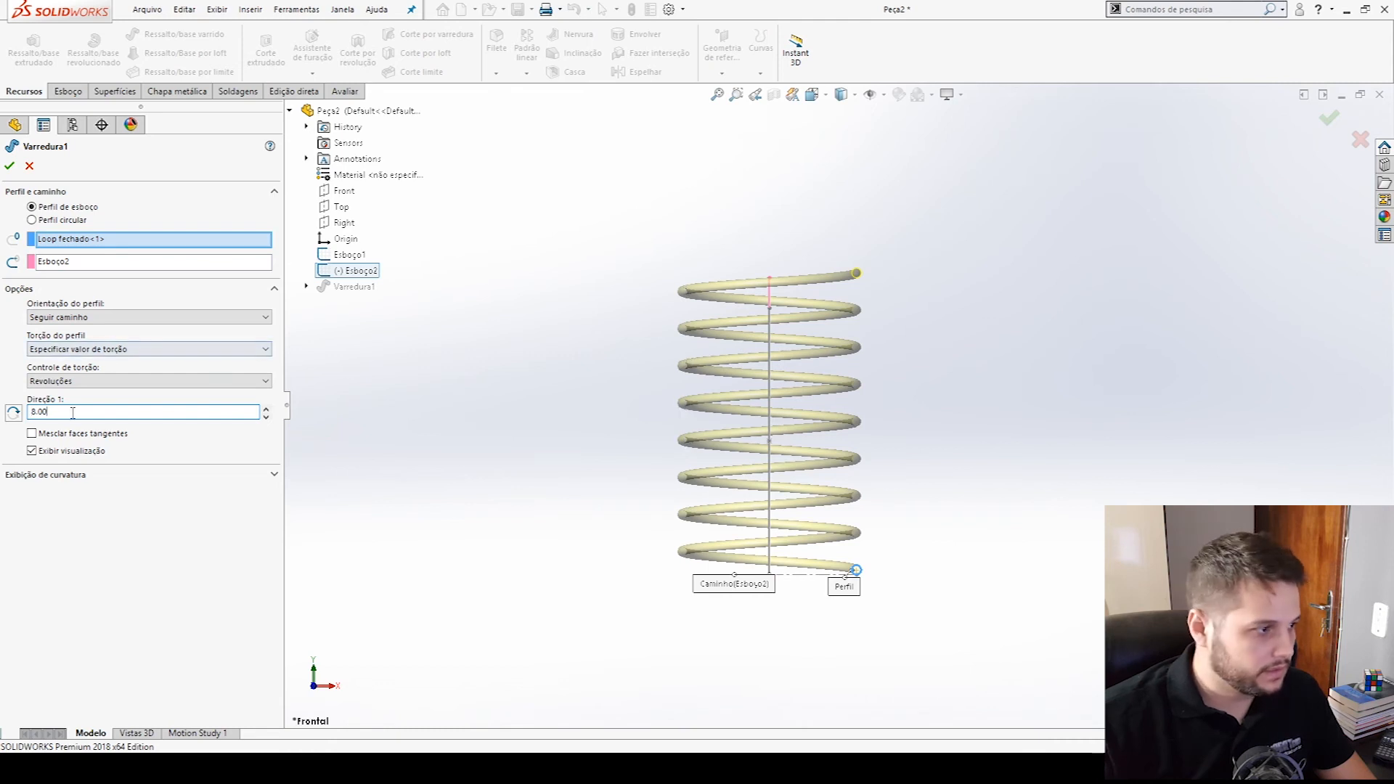
pyautogui.write('6')
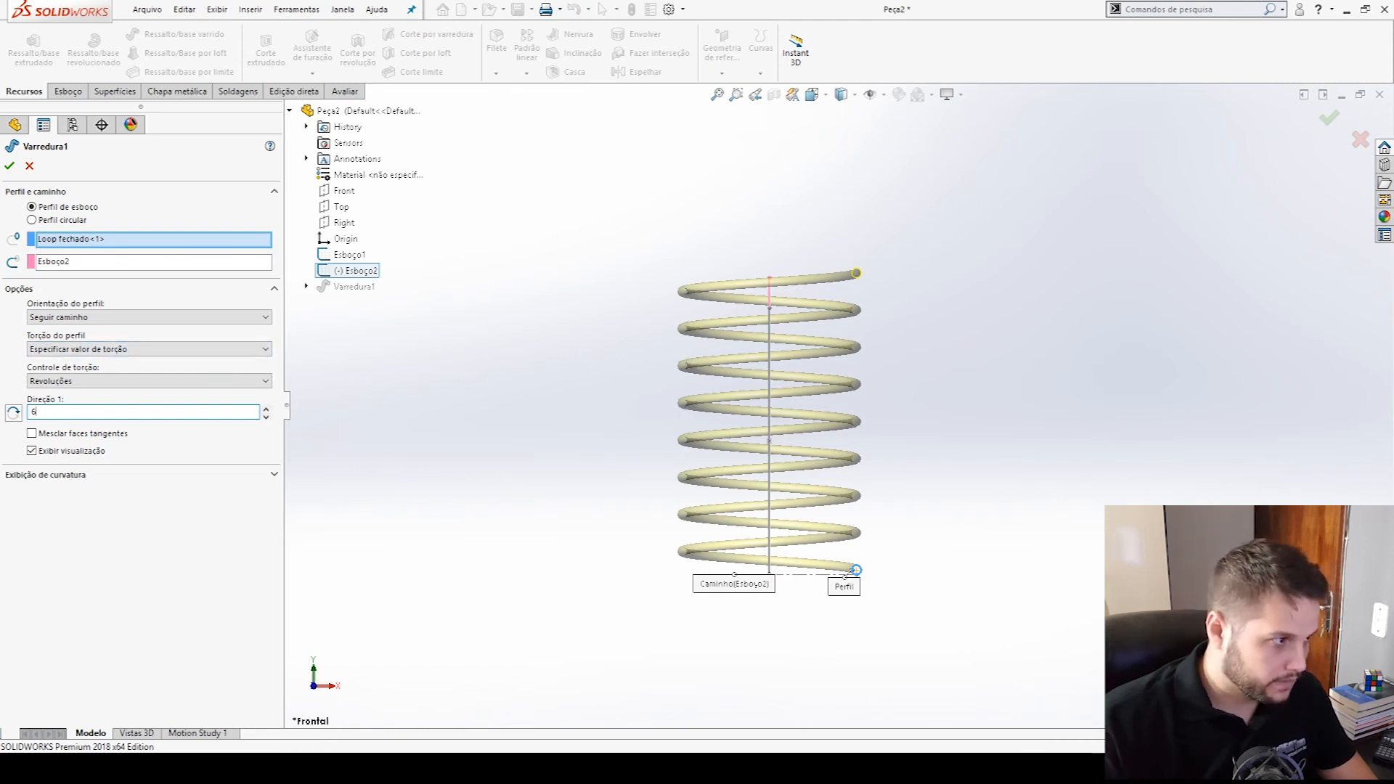
pyautogui.press('Return')
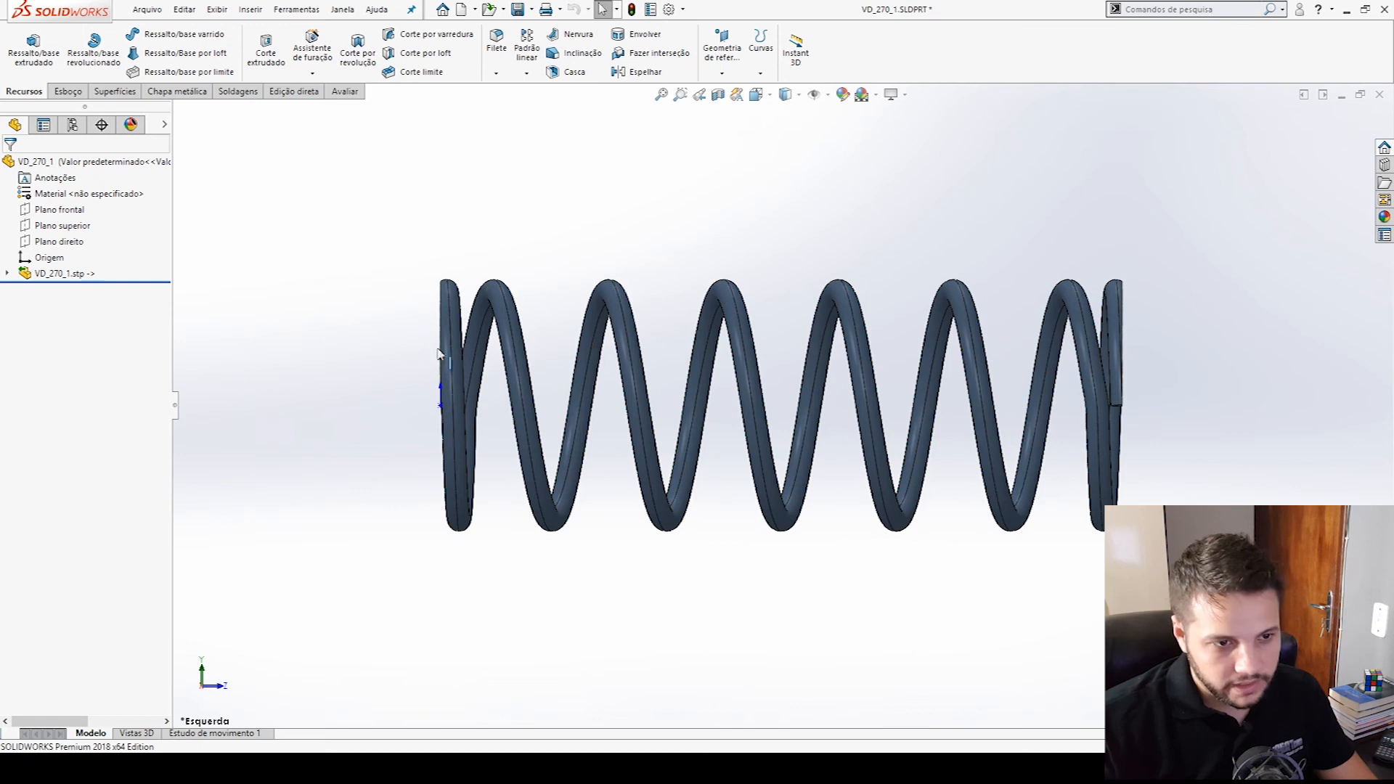
# - Examine the VD_270_1 part's coils and compare them with the swept spring and its path sketch in the new part
pyautogui.moveTo(750, 573); pyautogui.dragTo(772, 583)
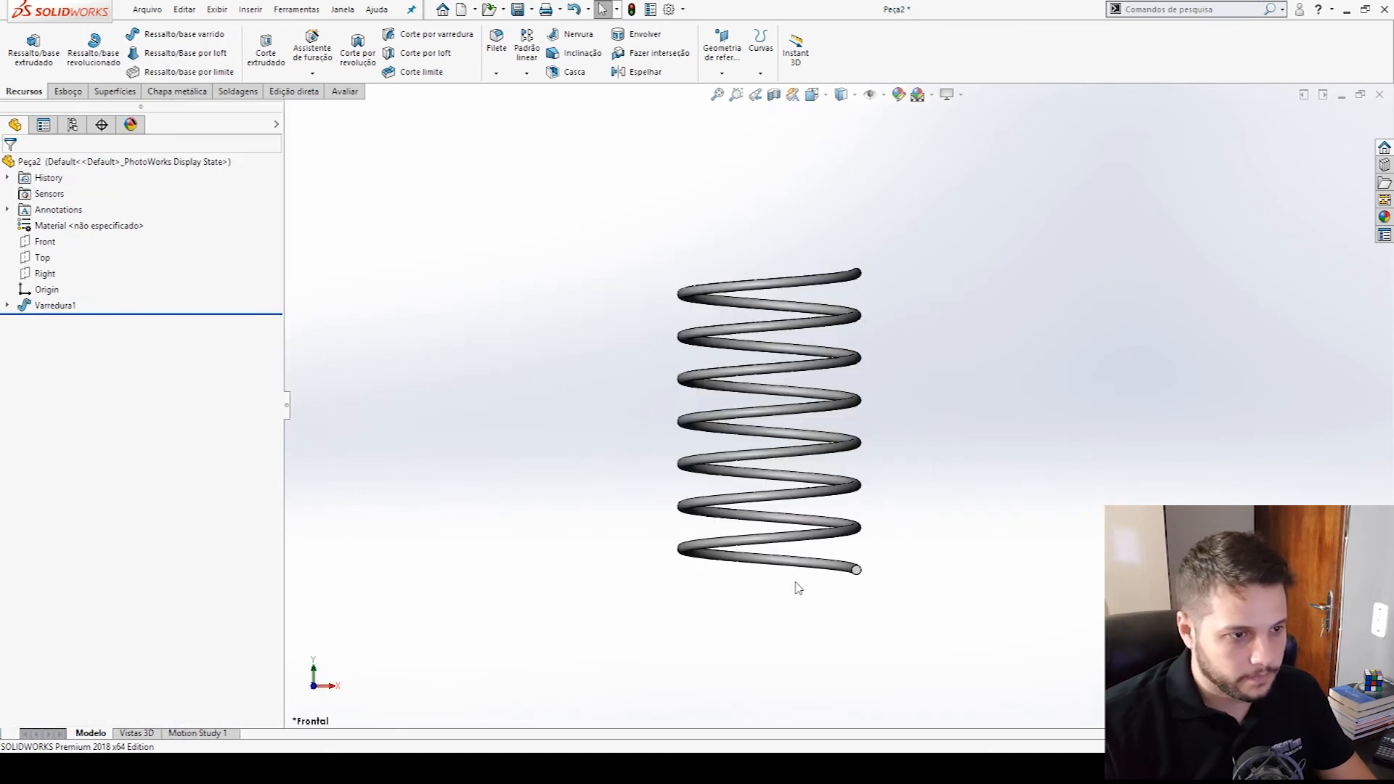
pyautogui.click(54, 304)
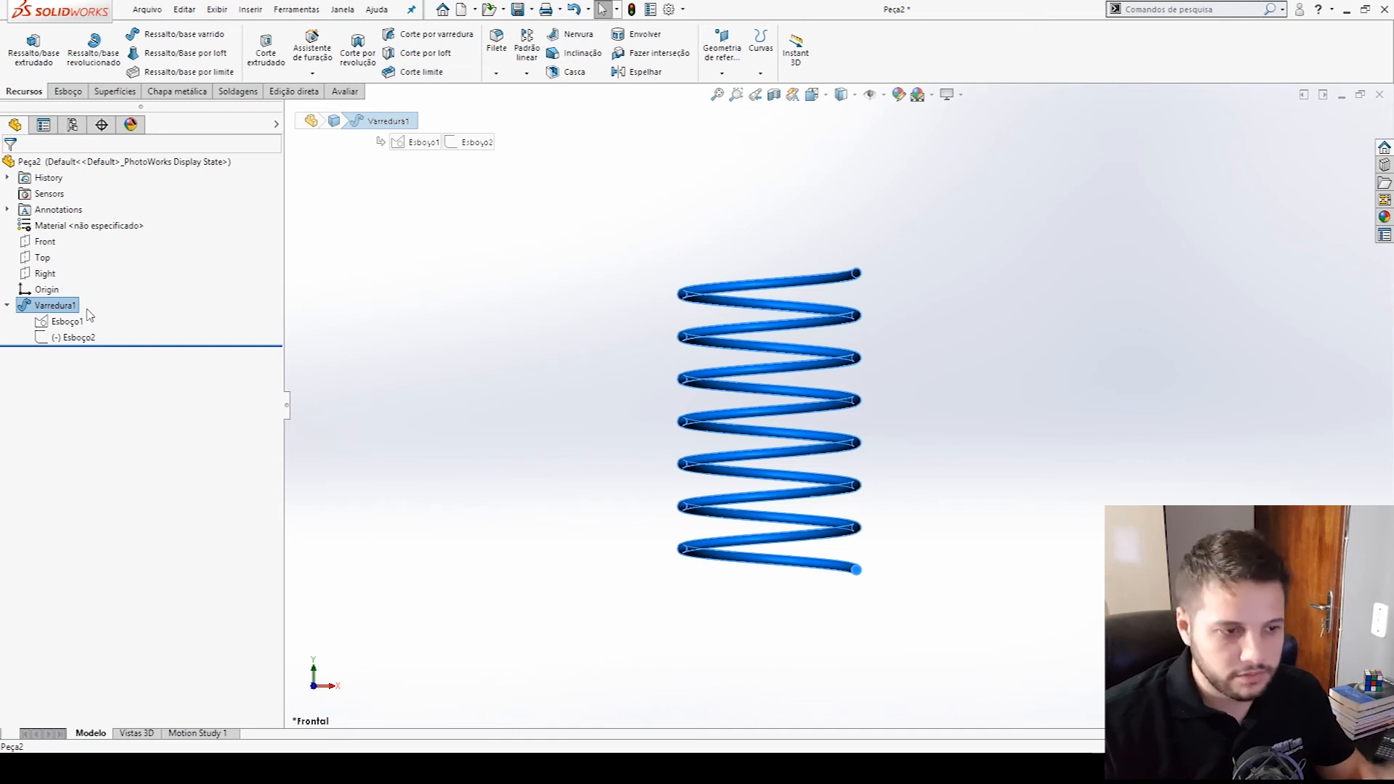
pyautogui.click(73, 337)
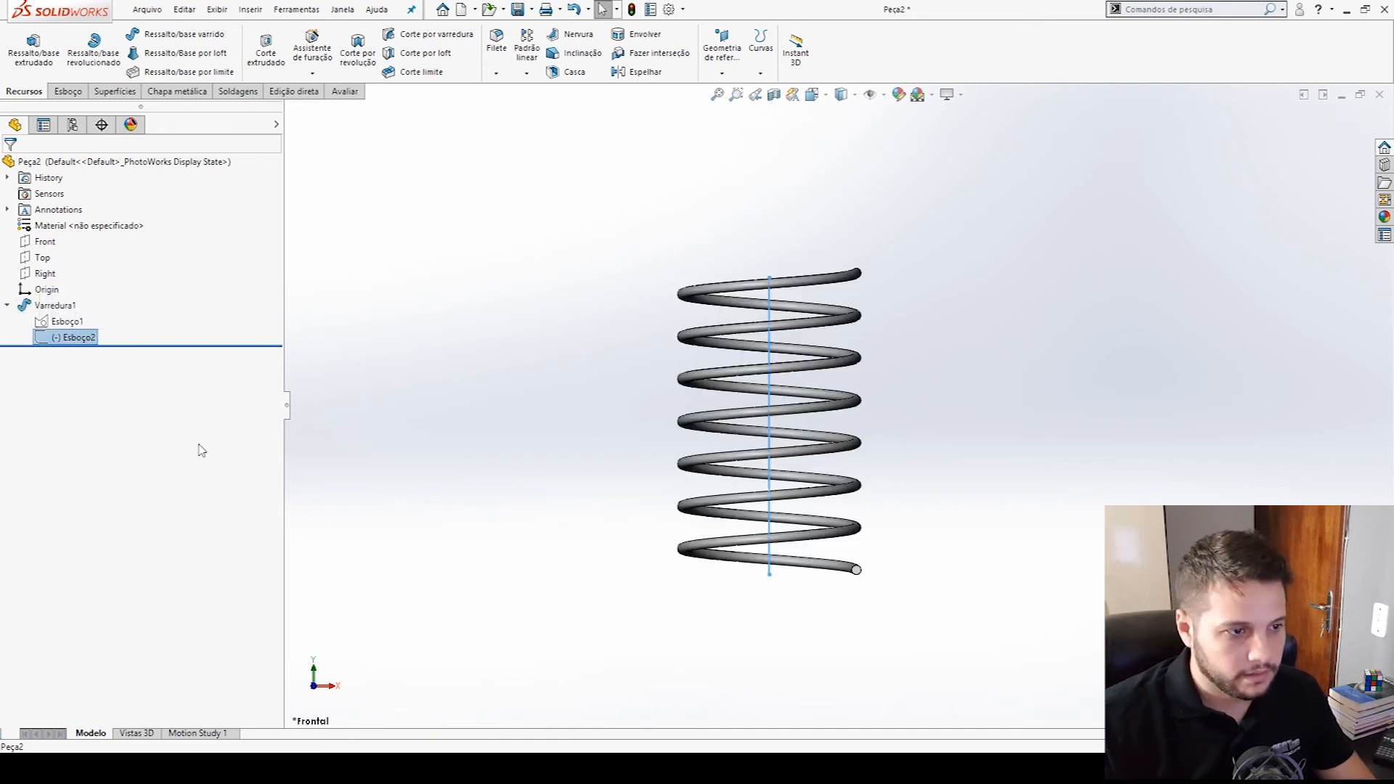
pyautogui.click(473, 480)
pyautogui.hotkey('ctrl', 'z')
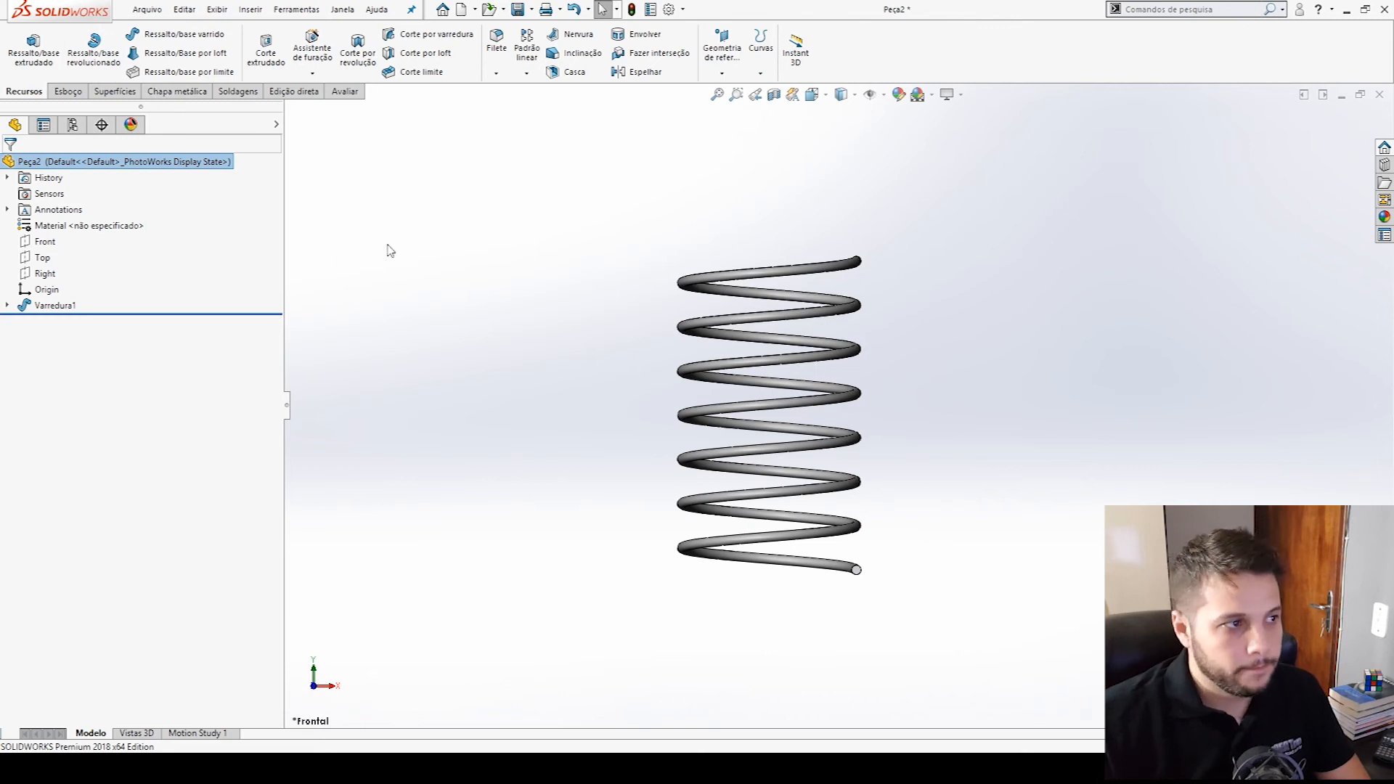
# - Sketch a center rectangle about 72 mm wide around the spring on the Front plane
pyautogui.click(45, 241)
pyautogui.click(88, 229)
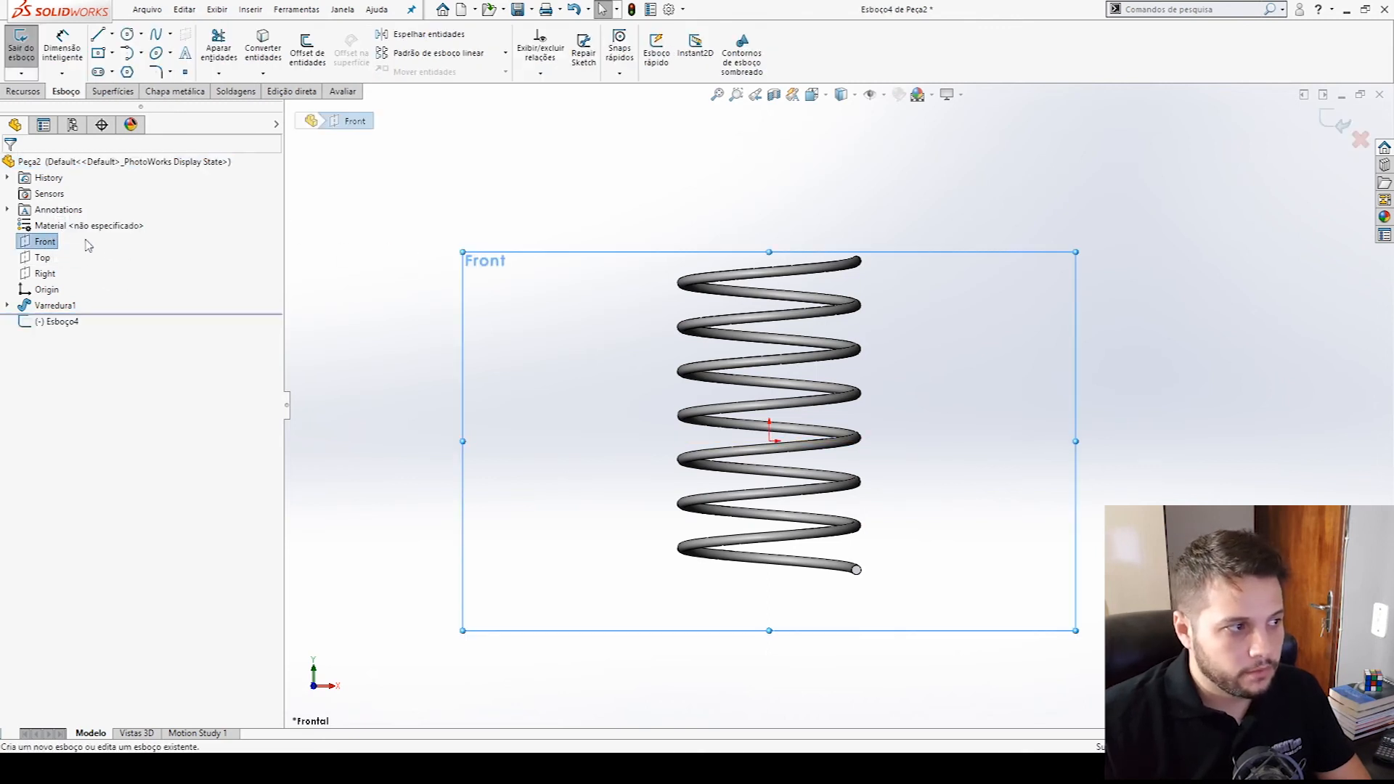
pyautogui.click(100, 55)
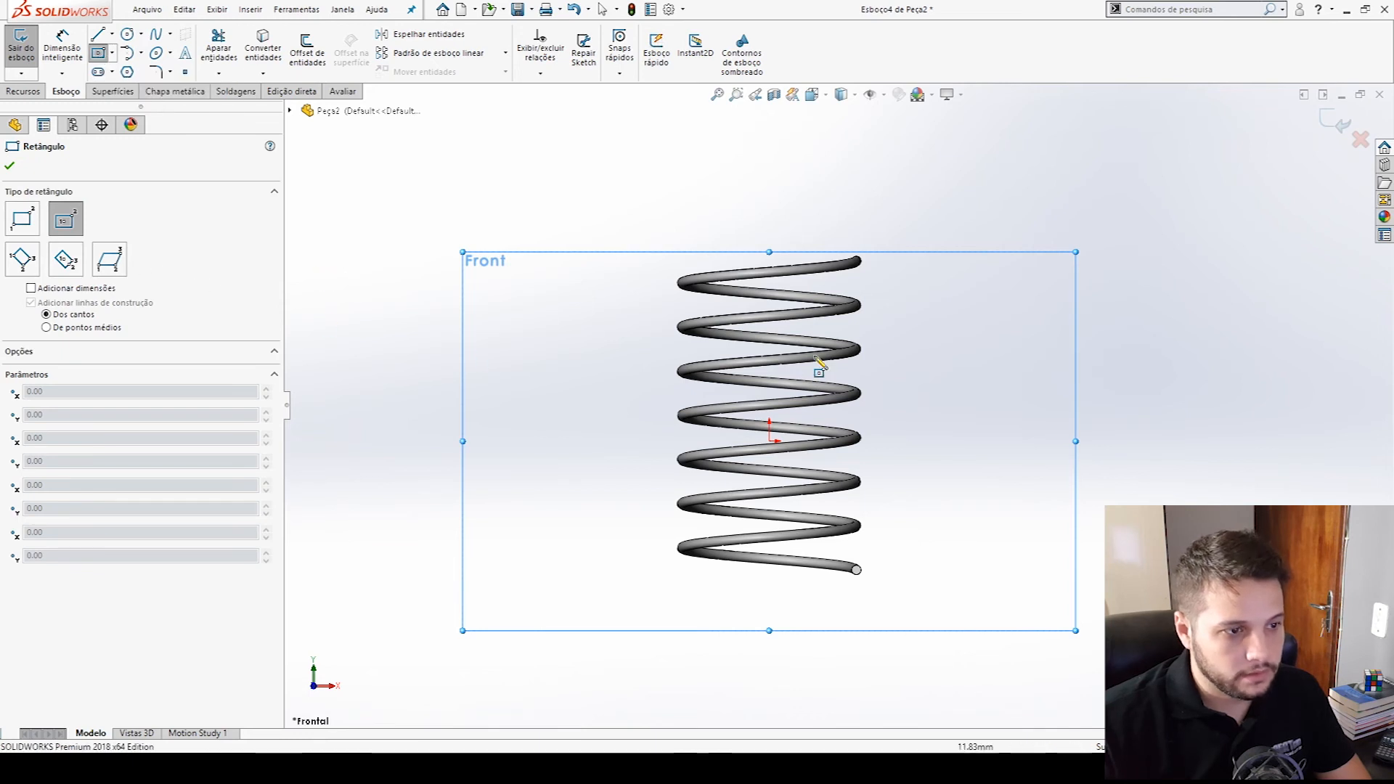
pyautogui.click(769, 394)
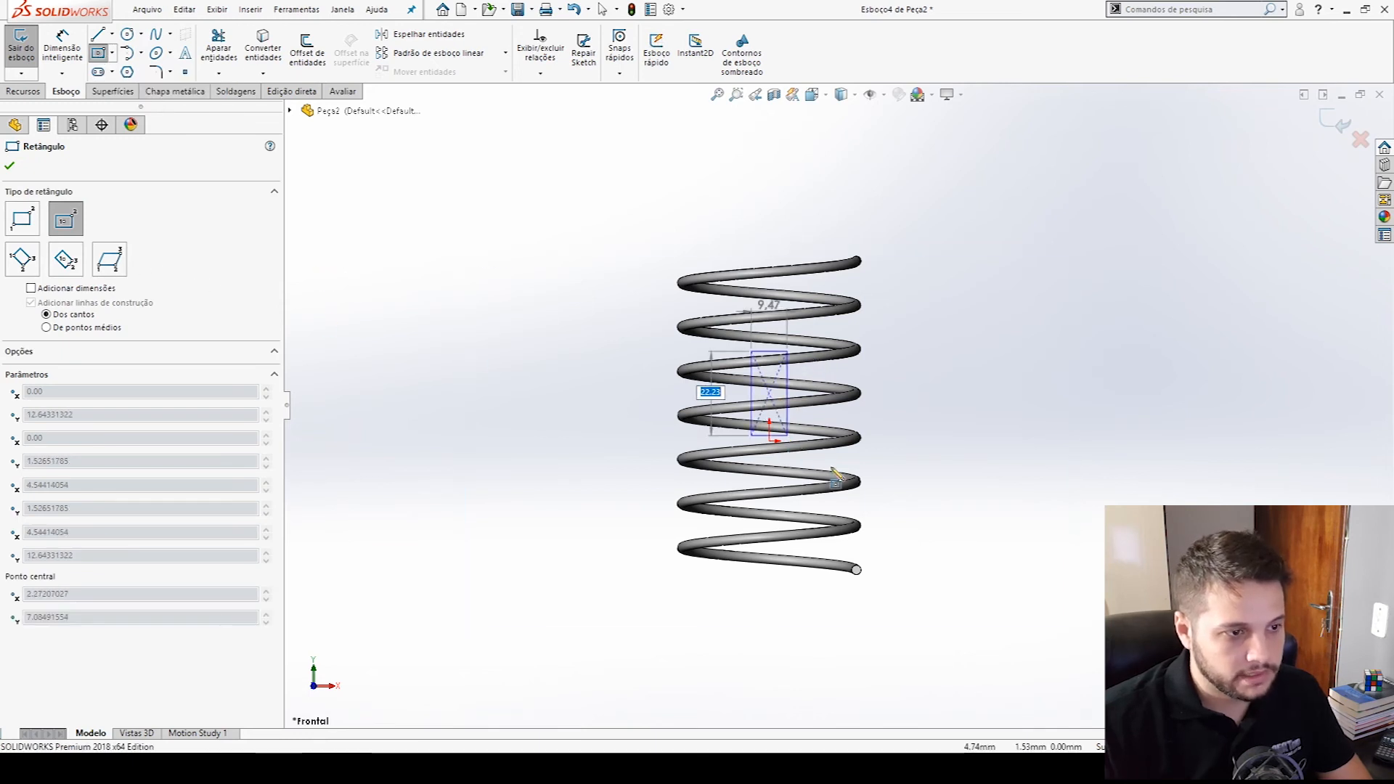
pyautogui.click(906, 606)
pyautogui.press('Escape')
# - Align the rectangle's center point vertically with the origin and pull its top edge down close to the spring's upper end
pyautogui.click(771, 441)
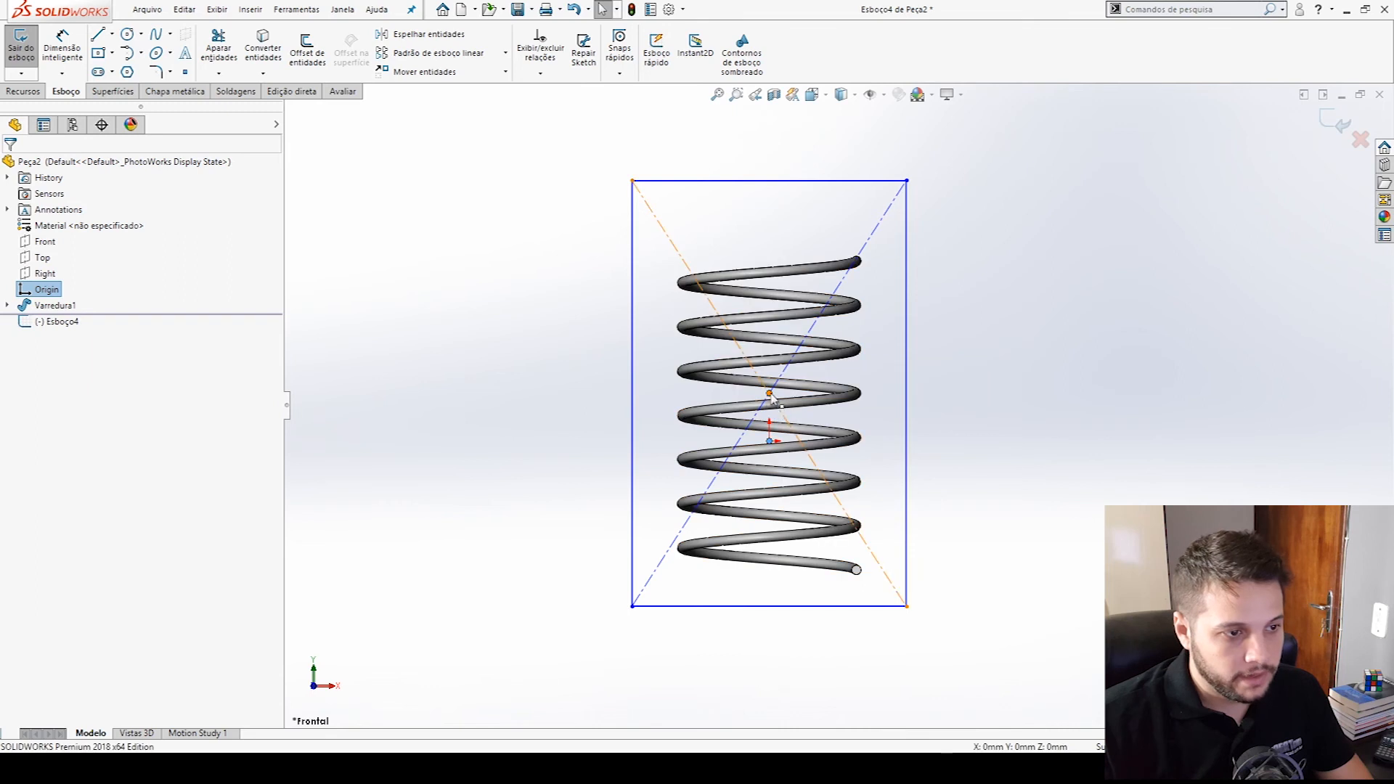
pyautogui.keyDown('ctrl'); pyautogui.click(770, 394); pyautogui.keyUp('ctrl')
pyautogui.click(836, 330)
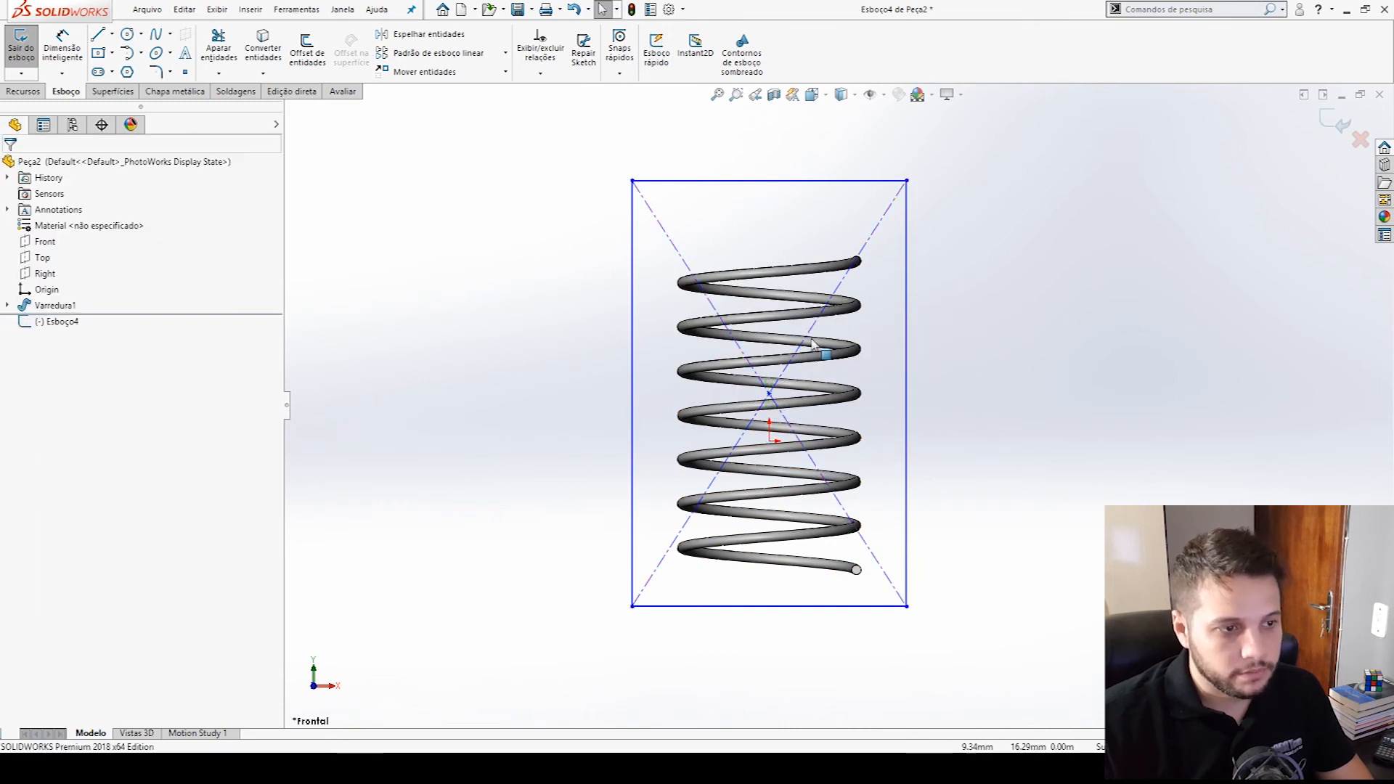
pyautogui.moveTo(905, 180); pyautogui.dragTo(862, 277)
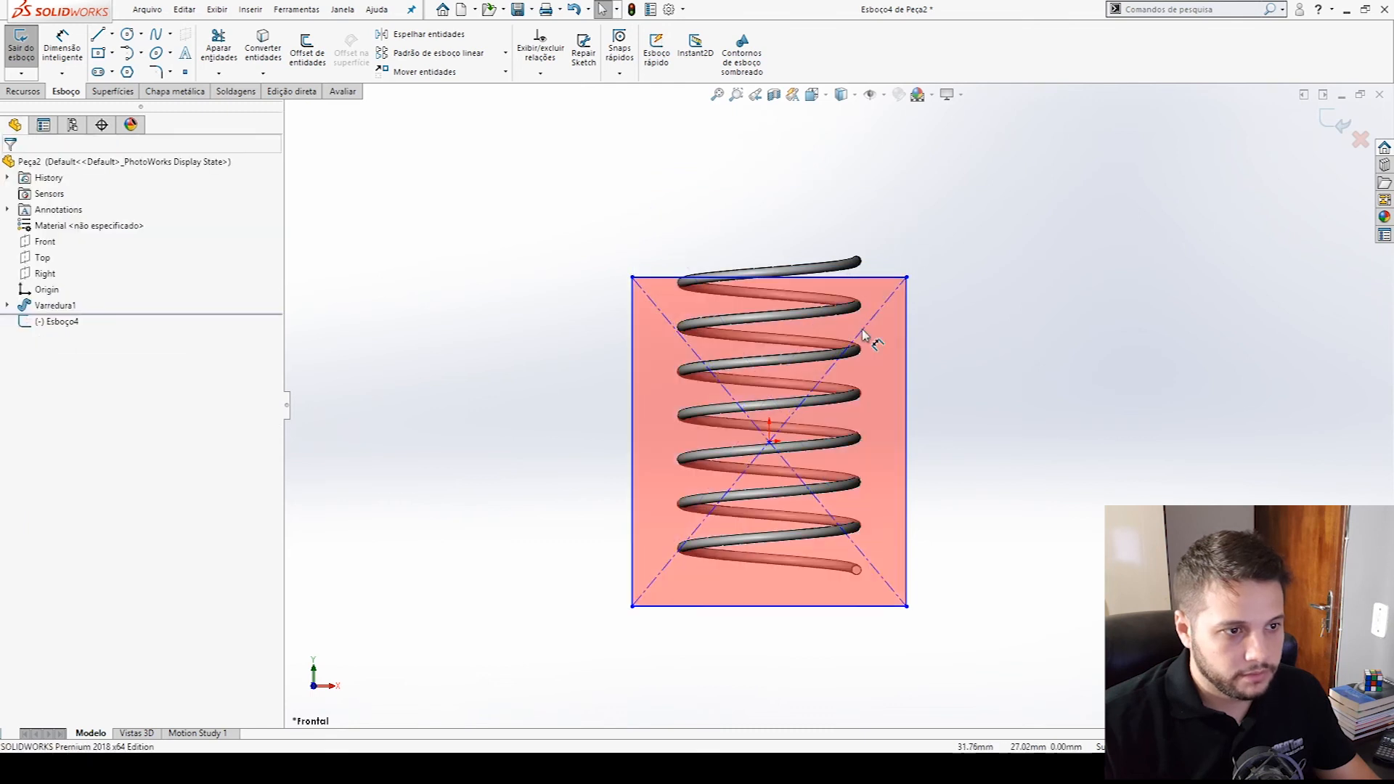
# - Dimension the rectangle's top edge 2 mm from the spring's upper wire end
pyautogui.click(847, 277)
pyautogui.click(856, 261)
pyautogui.click(869, 271)
pyautogui.write('2')
pyautogui.press('Return')
pyautogui.click(932, 400)
# - Dimension the rectangle's bottom edge 2 mm from the spring's lower wire end, reversed so the edge lies above that end
pyautogui.click(831, 596)
pyautogui.click(858, 570)
pyautogui.click(838, 588)
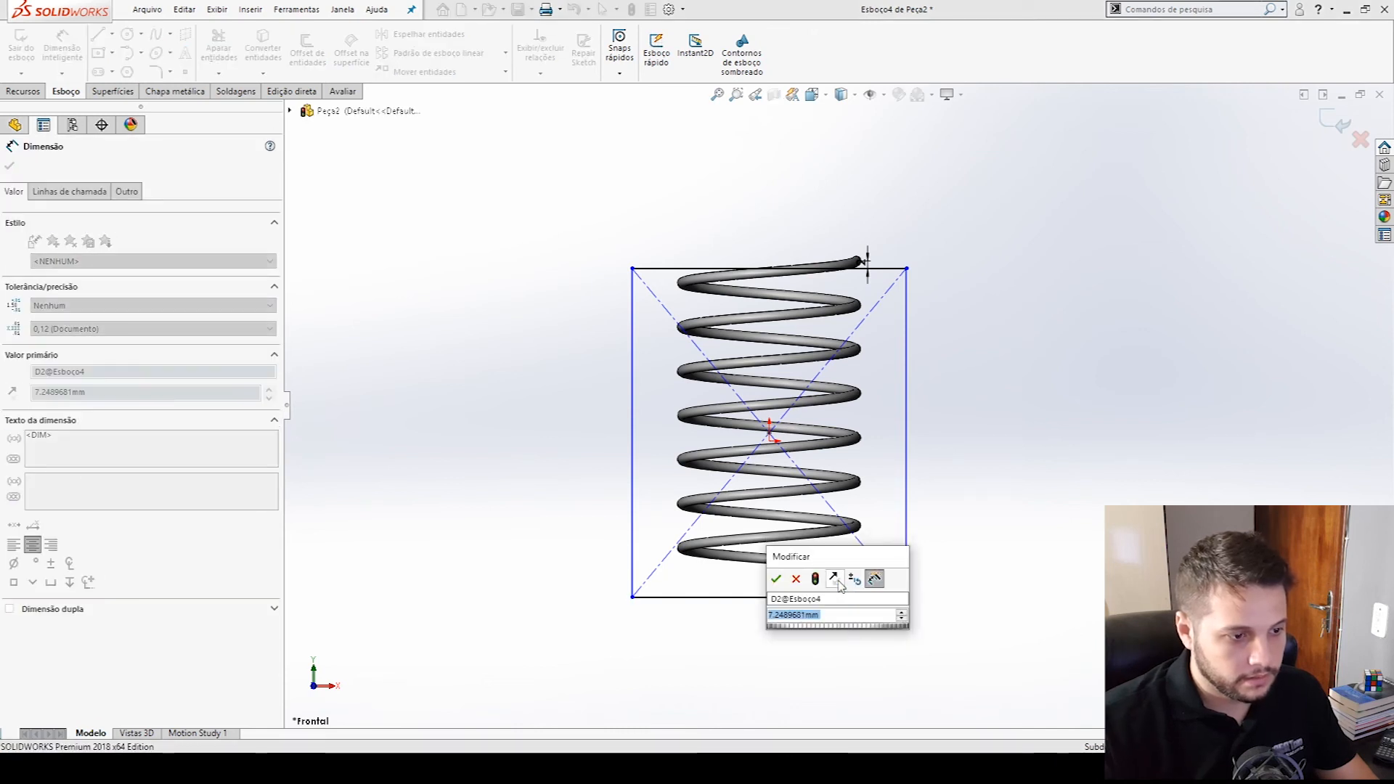
pyautogui.write('2')
pyautogui.press('Return')
pyautogui.doubleClick(828, 576)
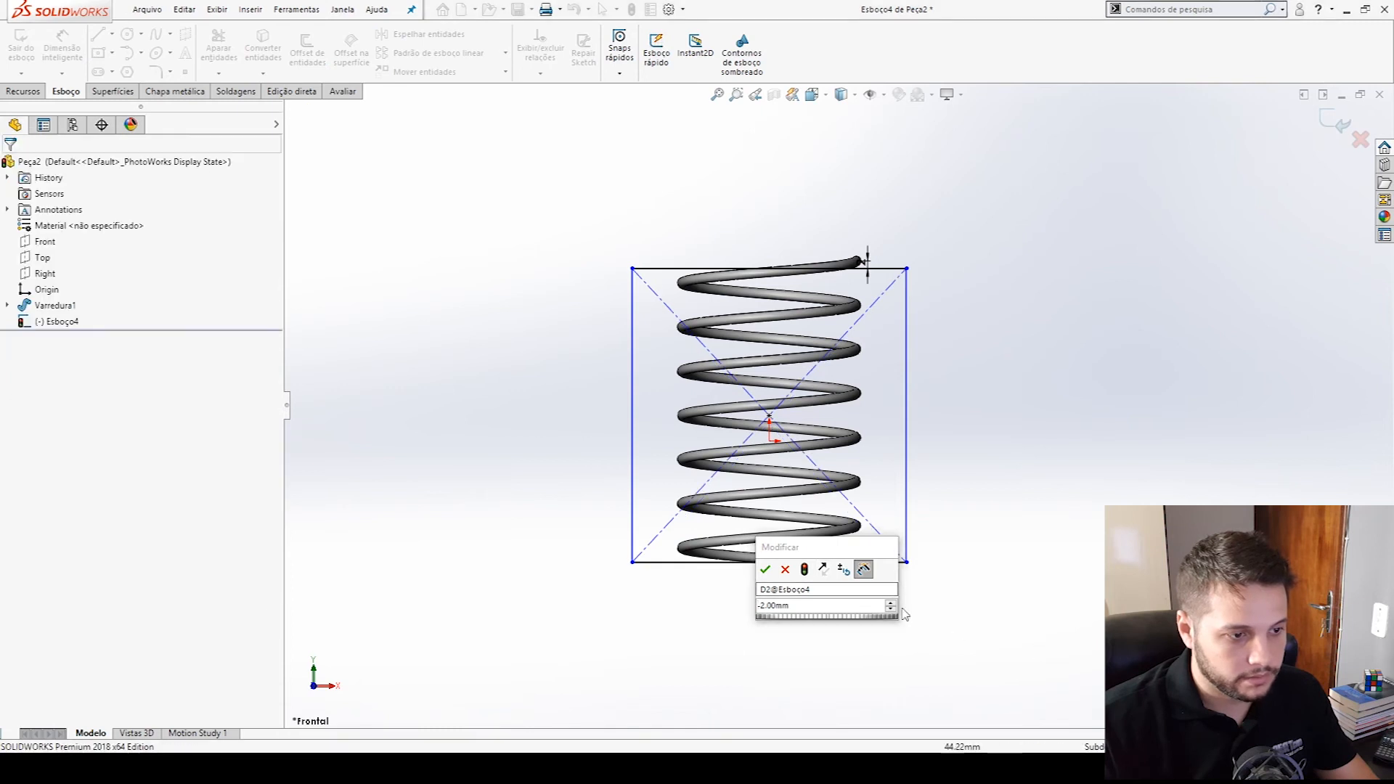
pyautogui.press('Return')
pyautogui.click(1094, 283)
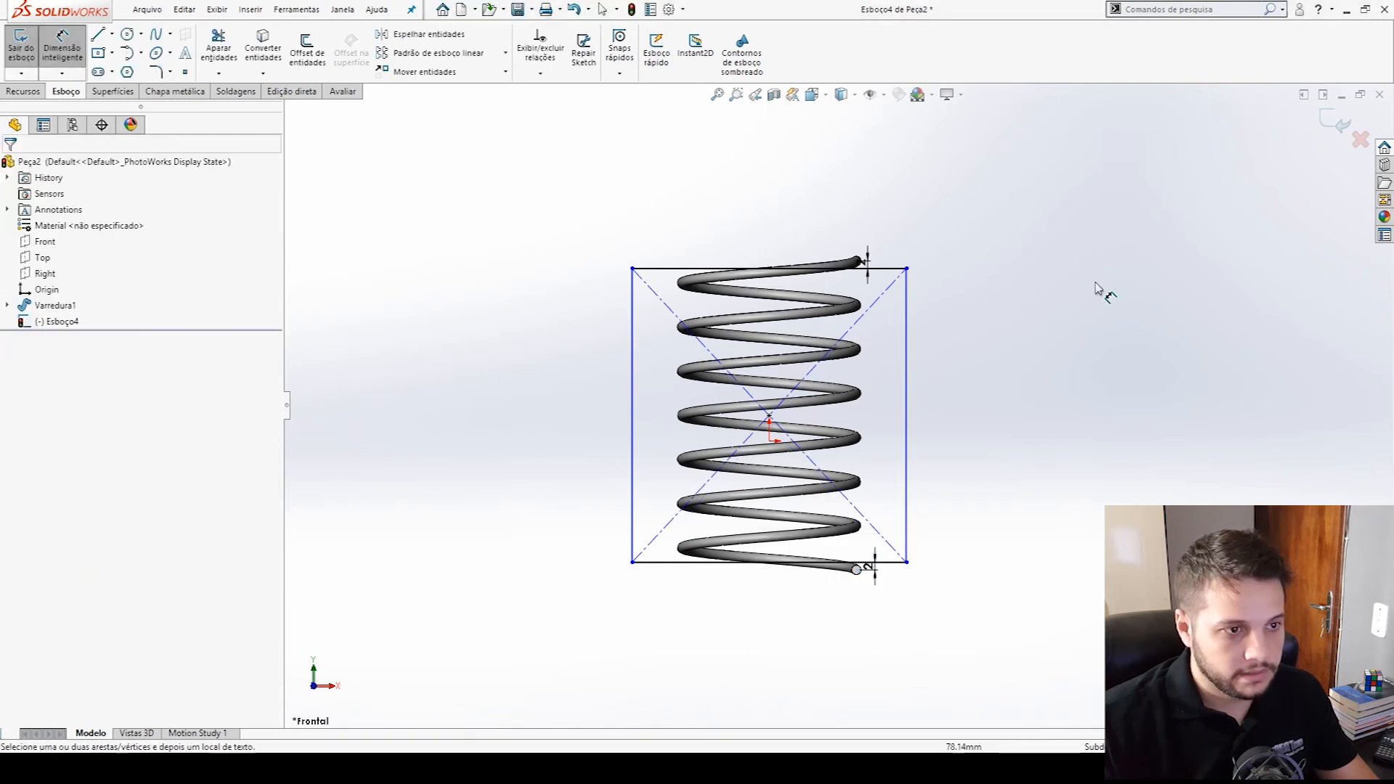
# - Set the rectangle's width to 75 mm and finish the sketch
pyautogui.click(882, 269)
pyautogui.click(883, 234)
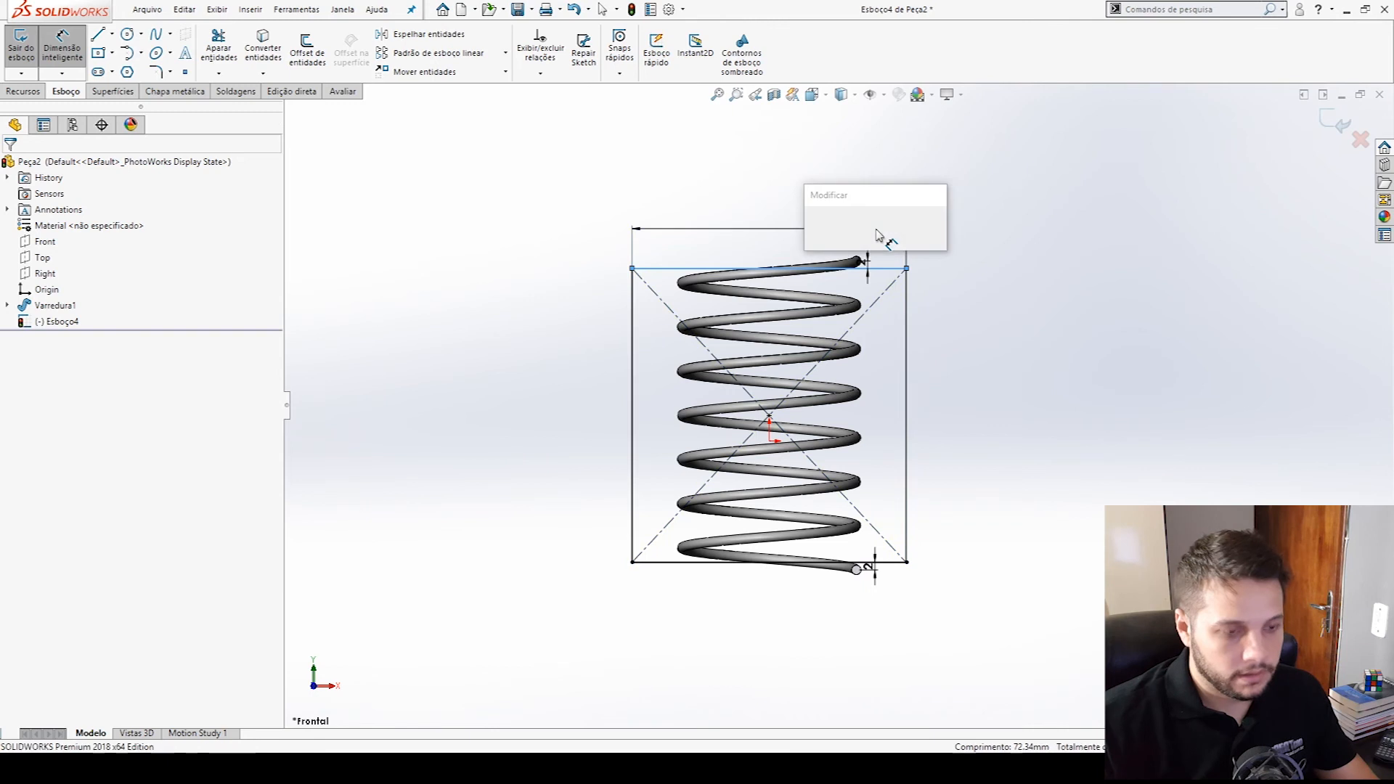
pyautogui.write('75')
pyautogui.press('Return')
pyautogui.click(1176, 302)
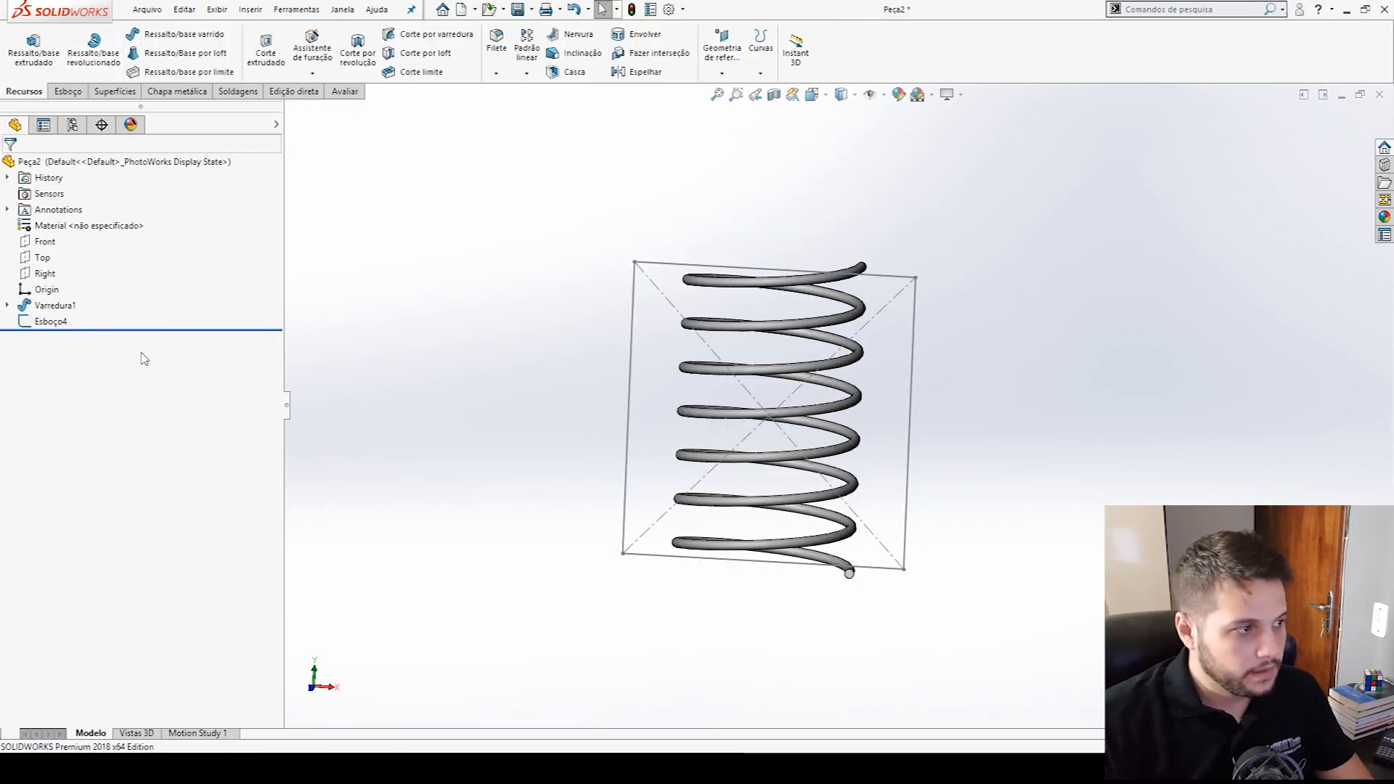
pyautogui.click(58, 323)
pyautogui.click(70, 274)
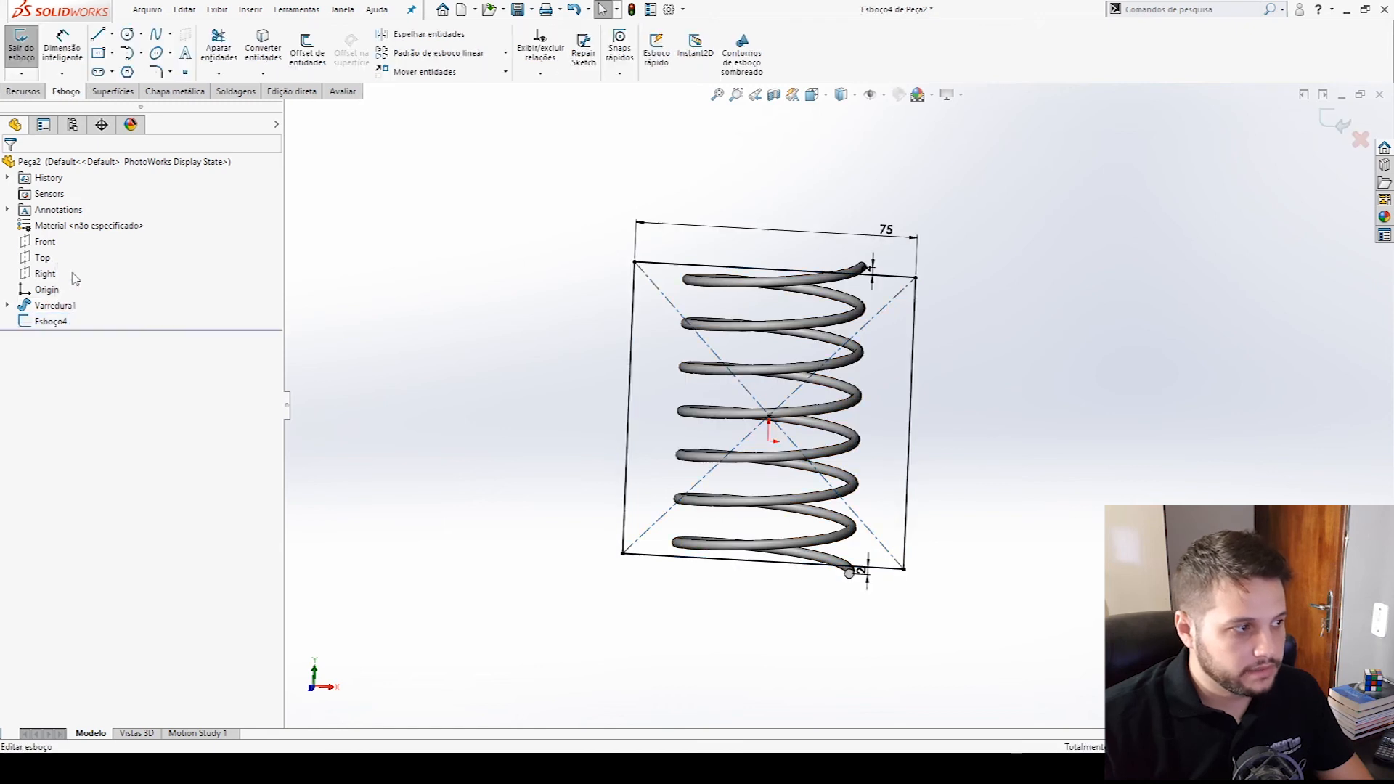
pyautogui.click(21, 45)
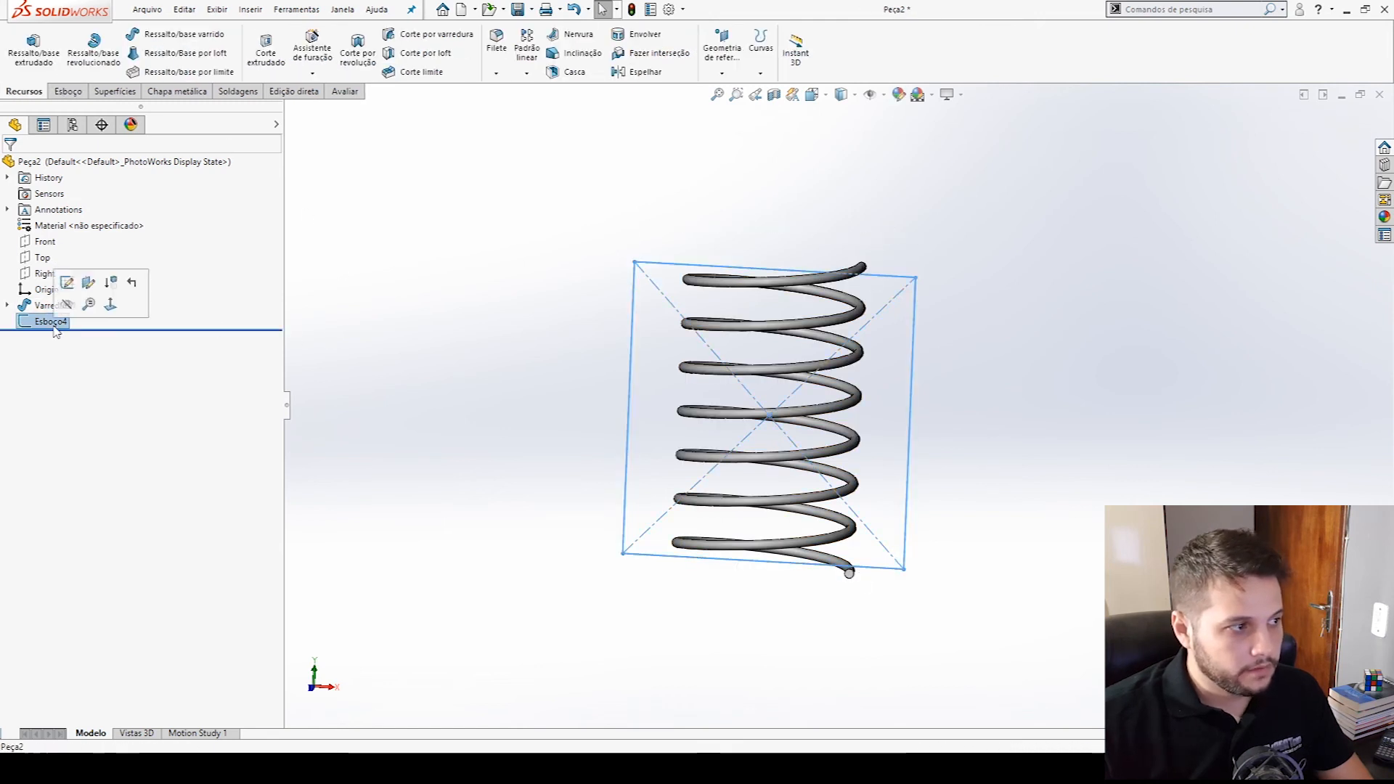
# - Cut away the coil ends outside the rectangle with an extruded cut, through all in both directions, with the side to cut flipped
pyautogui.click(266, 48)
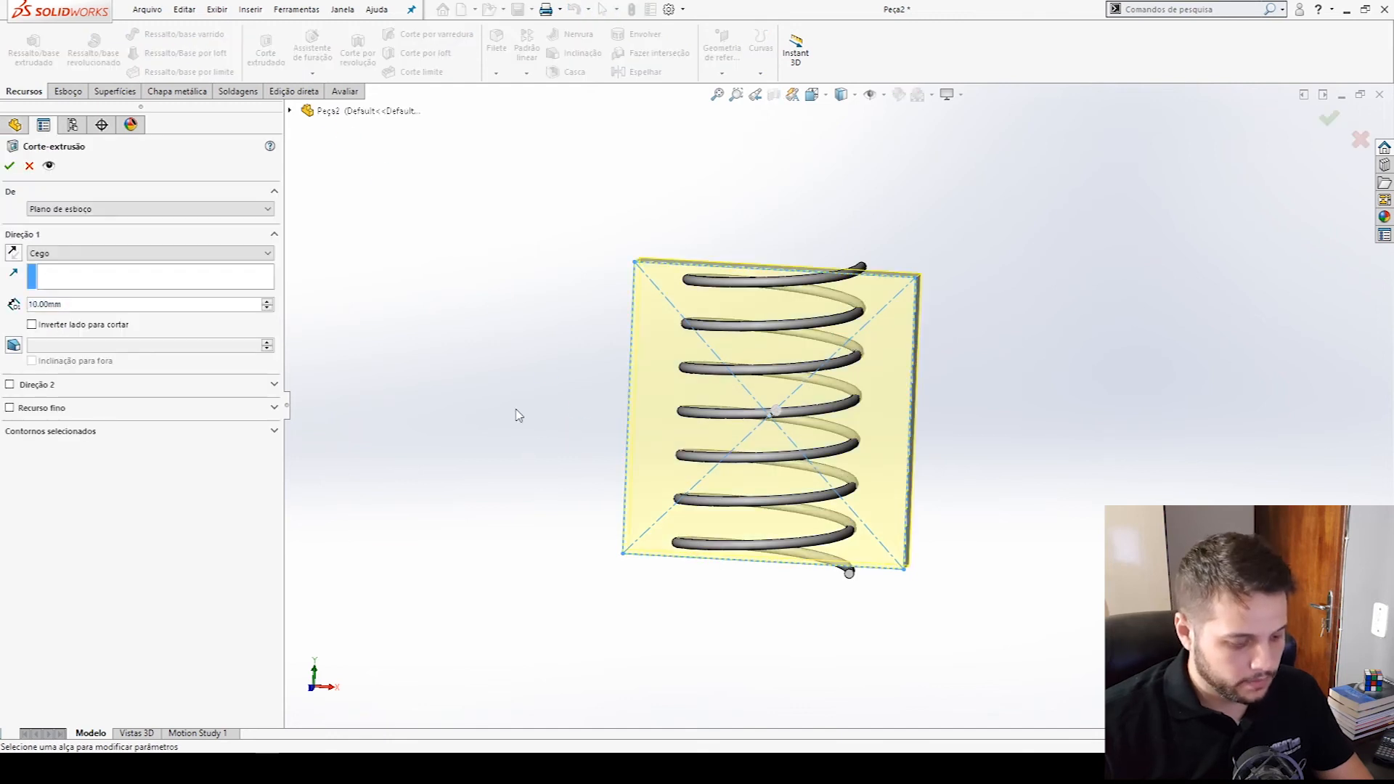
pyautogui.hotkey('ctrl', '1')
pyautogui.click(82, 253)
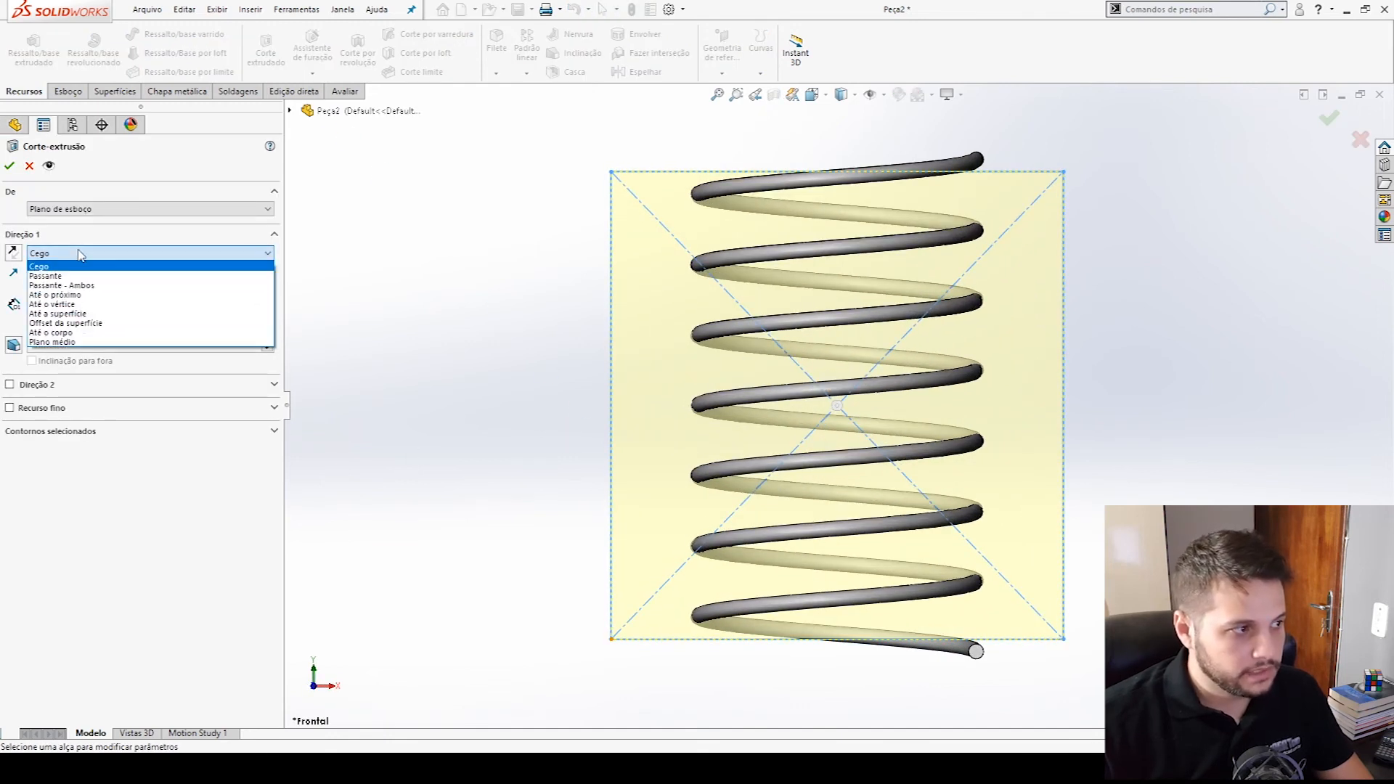
pyautogui.click(62, 286)
pyautogui.moveTo(585, 366); pyautogui.dragTo(869, 270, button='middle')
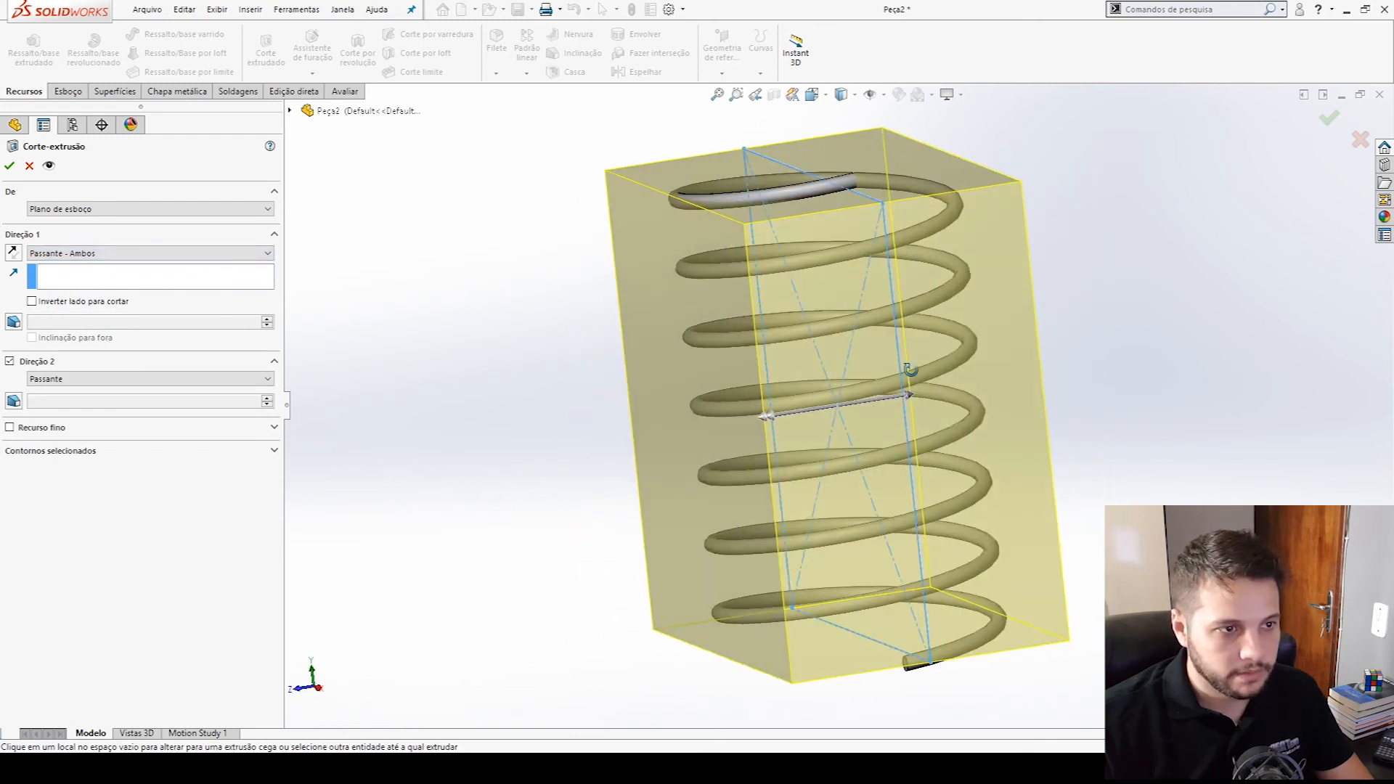
pyautogui.hotkey('ctrl', '1')
pyautogui.click(76, 302)
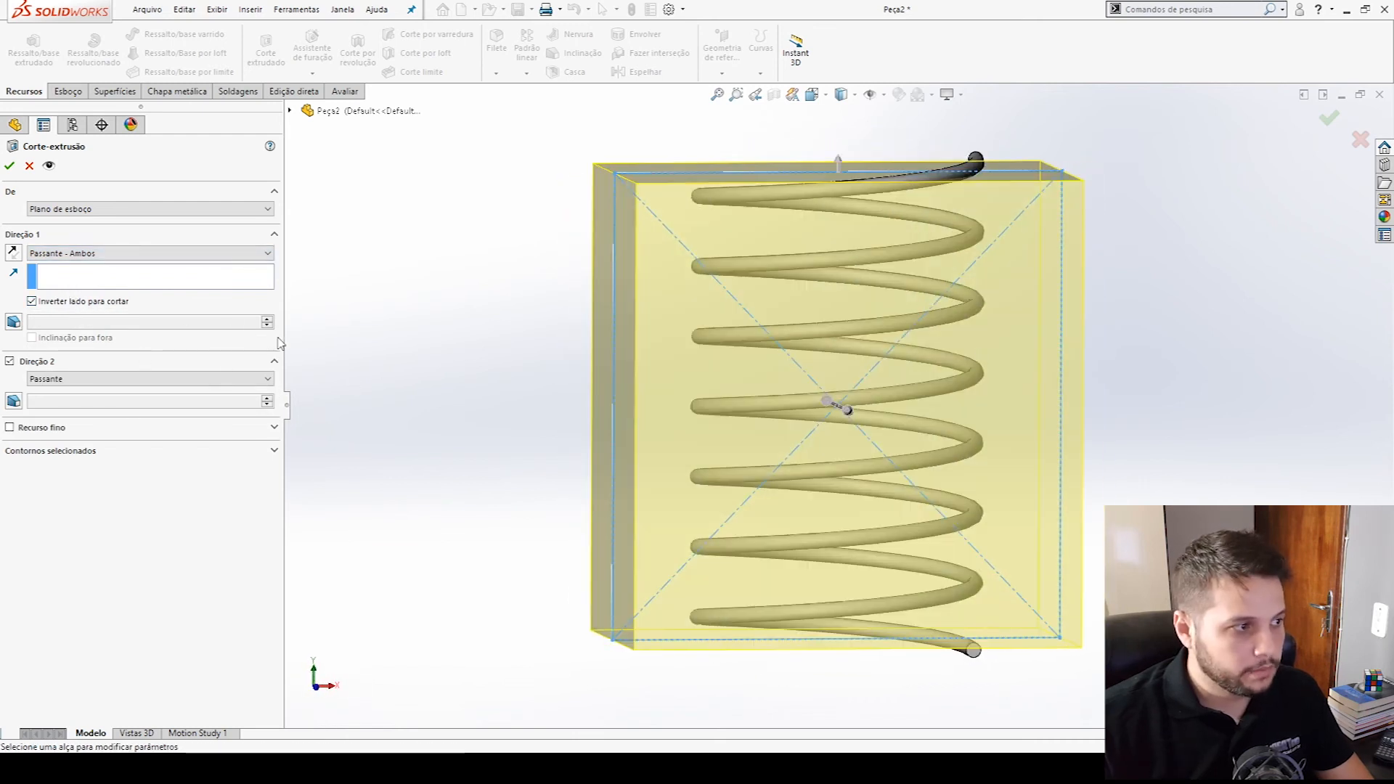
pyautogui.moveTo(981, 201); pyautogui.dragTo(701, 154, button='middle')
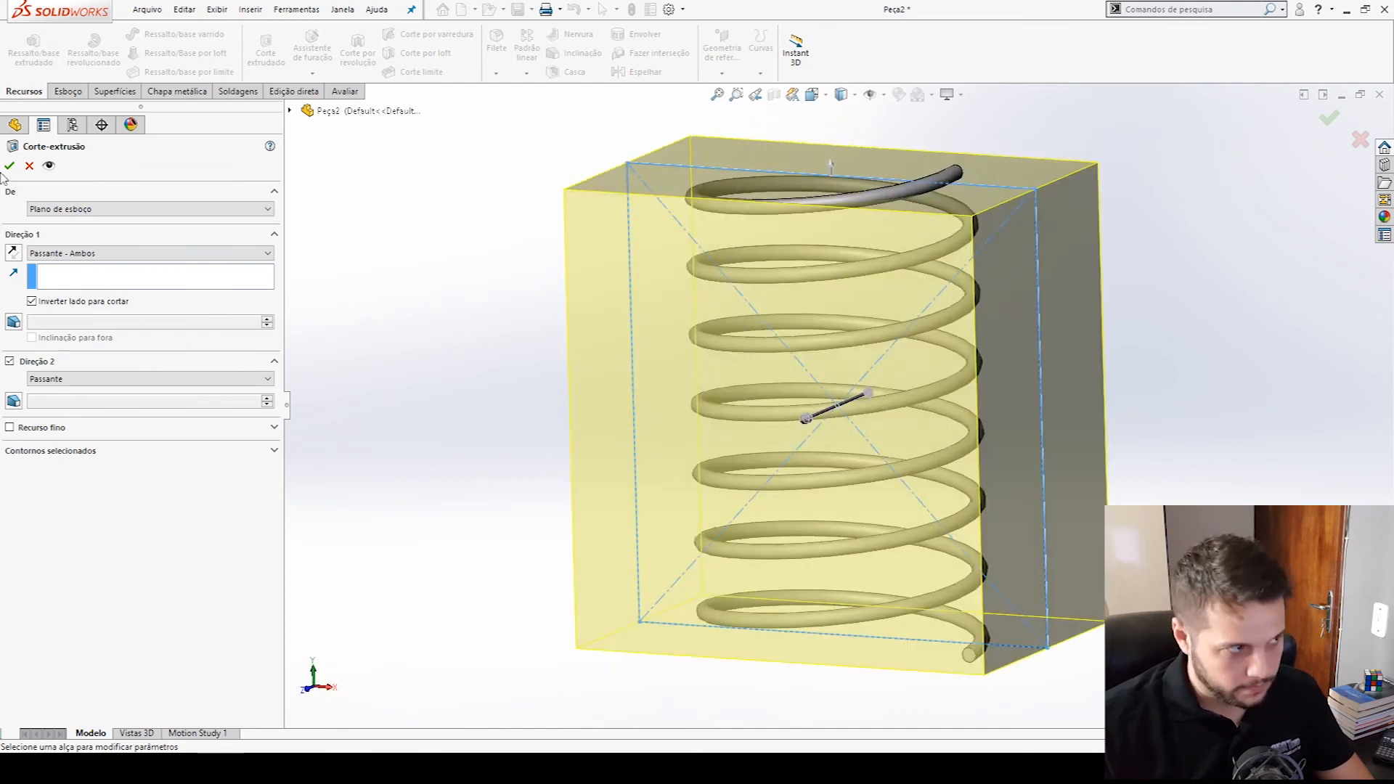
# - Examine the trimmed upper and lower ends of the spring from several angles
pyautogui.moveTo(864, 265); pyautogui.dragTo(860, 229, button='middle')
pyautogui.scroll(-5, 731, 350)
pyautogui.click(733, 349)
pyautogui.scroll(5, 835, 410)
pyautogui.click(1080, 506)
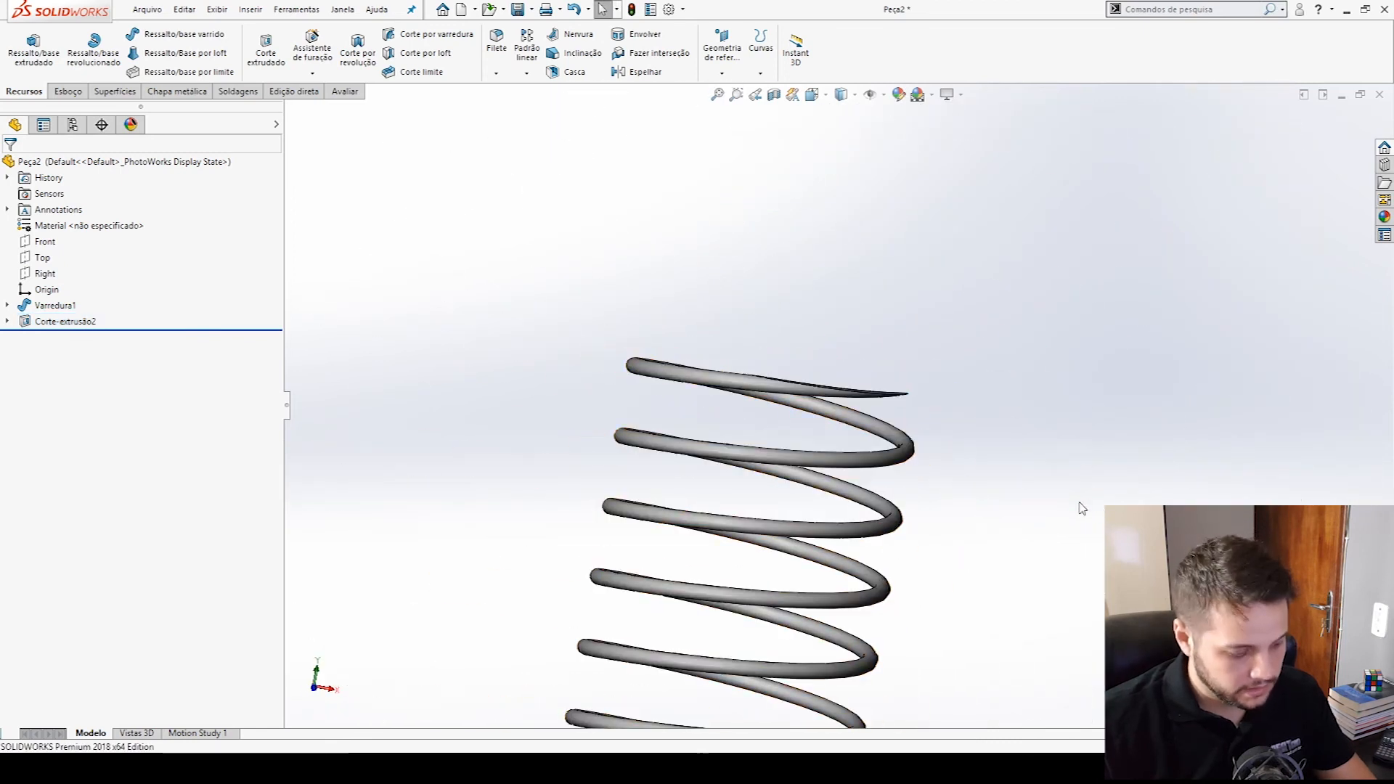
pyautogui.hotkey('ctrl', '1')
pyautogui.hotkey('ctrl', '7')
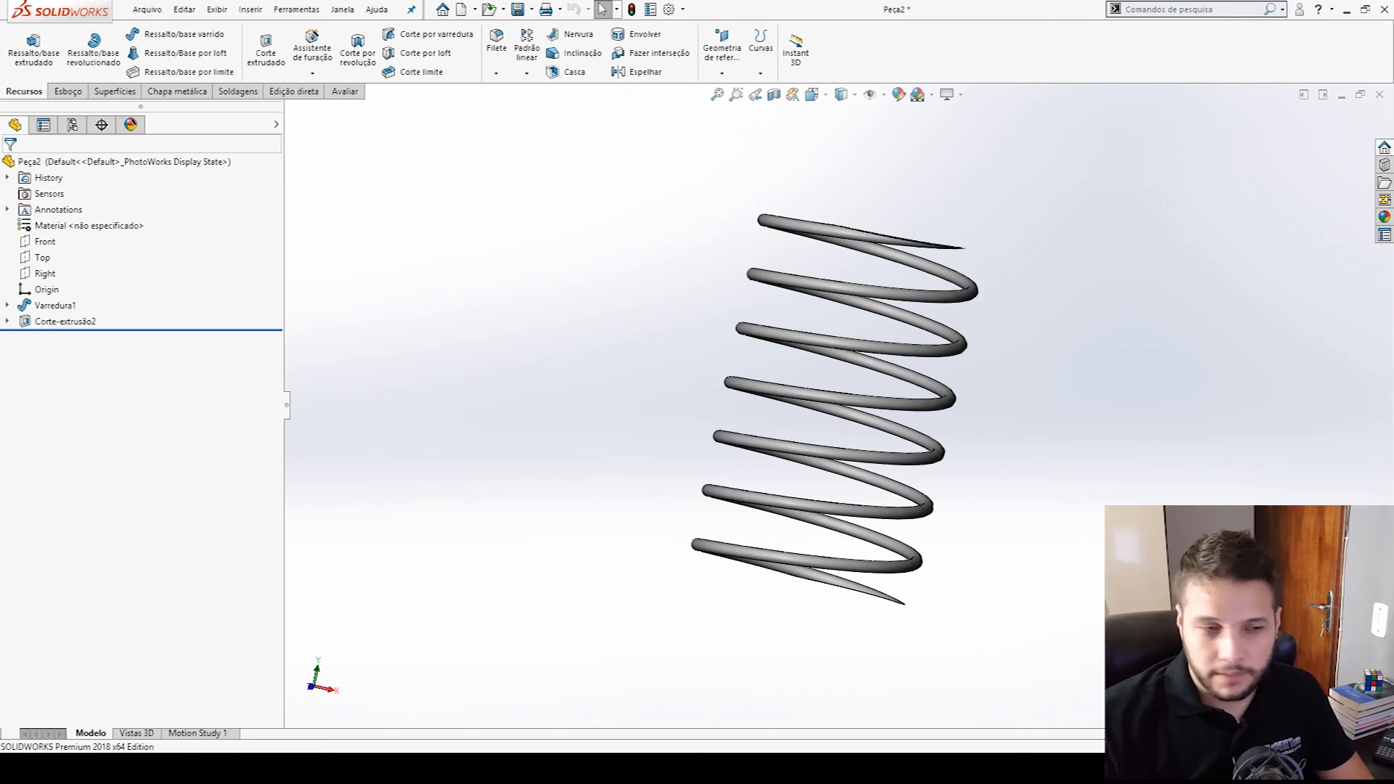
pyautogui.moveTo(1069, 499); pyautogui.dragTo(1017, 507, button='middle')
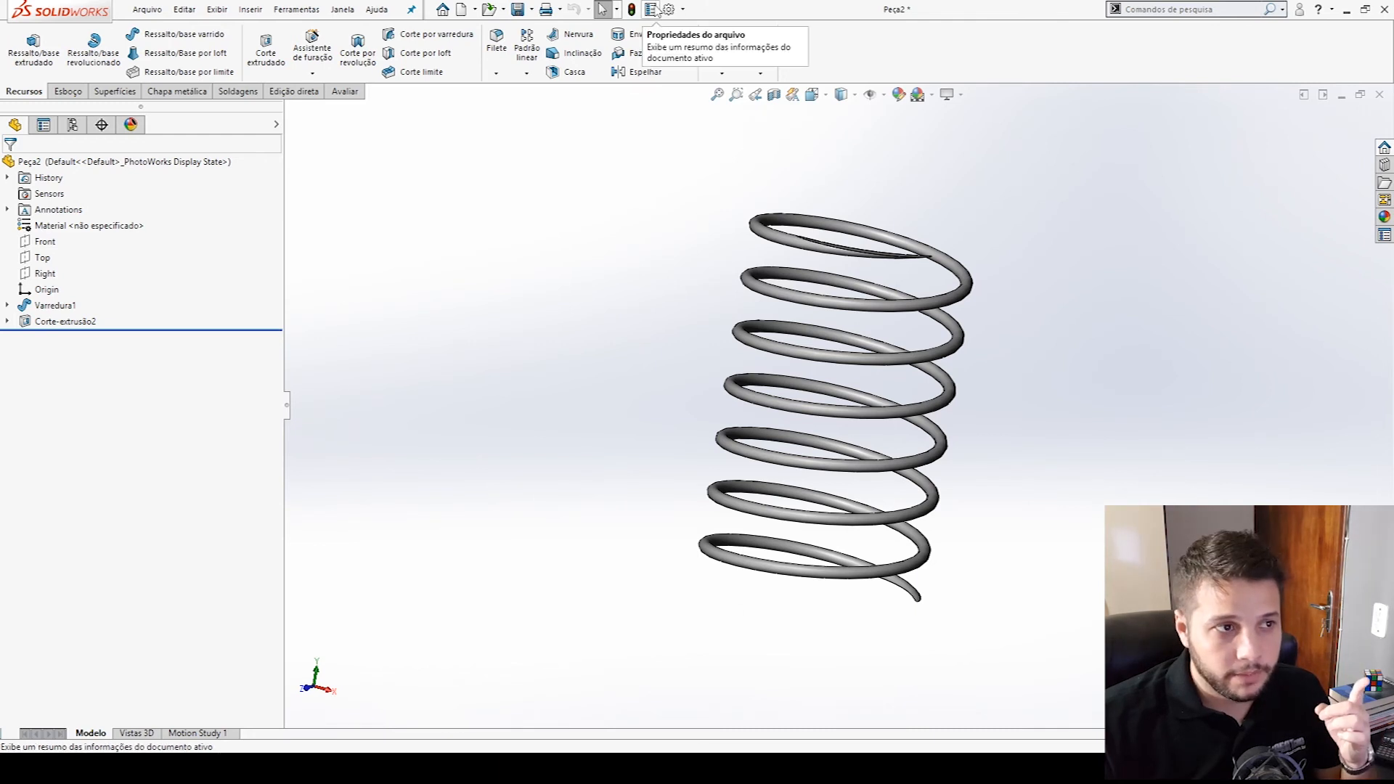
# - Add a configuration-specific file property named Descrição, of type Texto, to the spring part
pyautogui.click(654, 10)
pyautogui.click(838, 370)
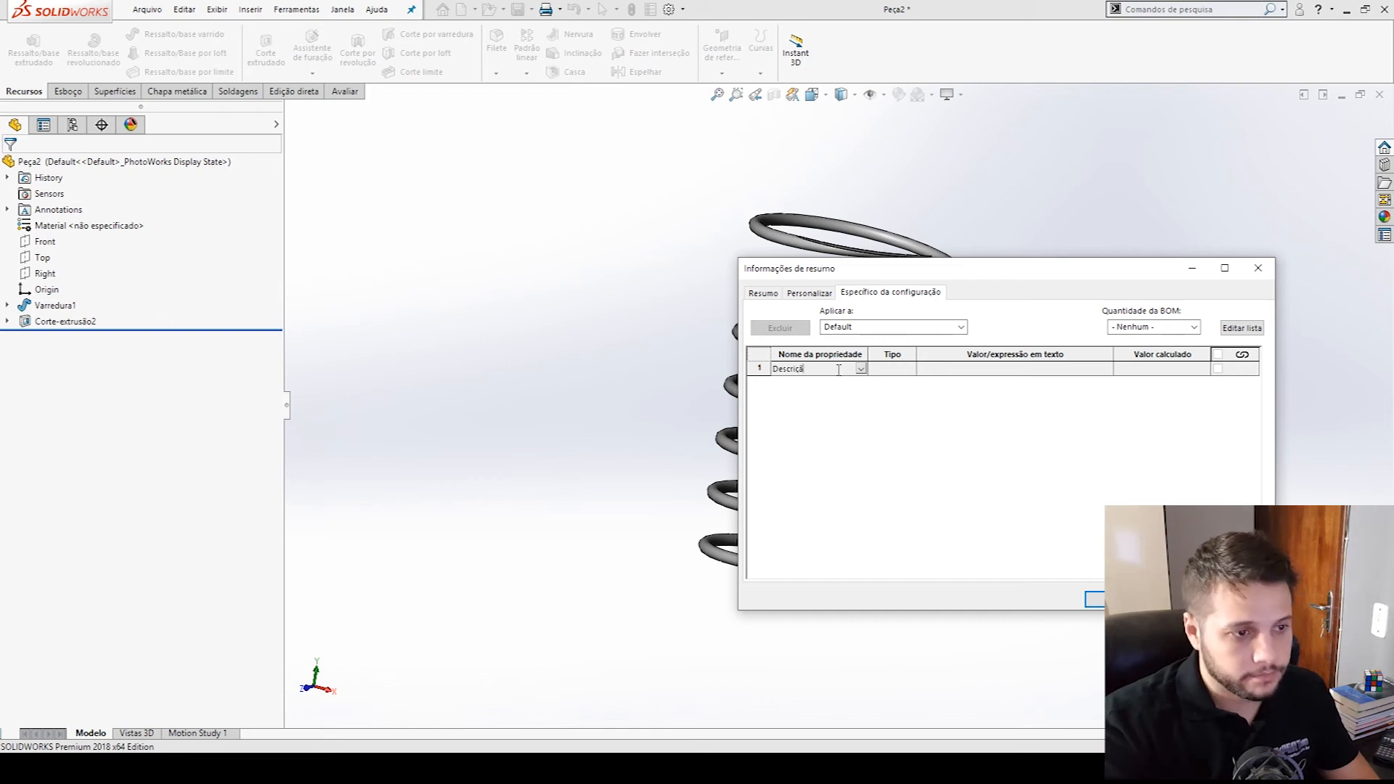
pyautogui.press('Tab')
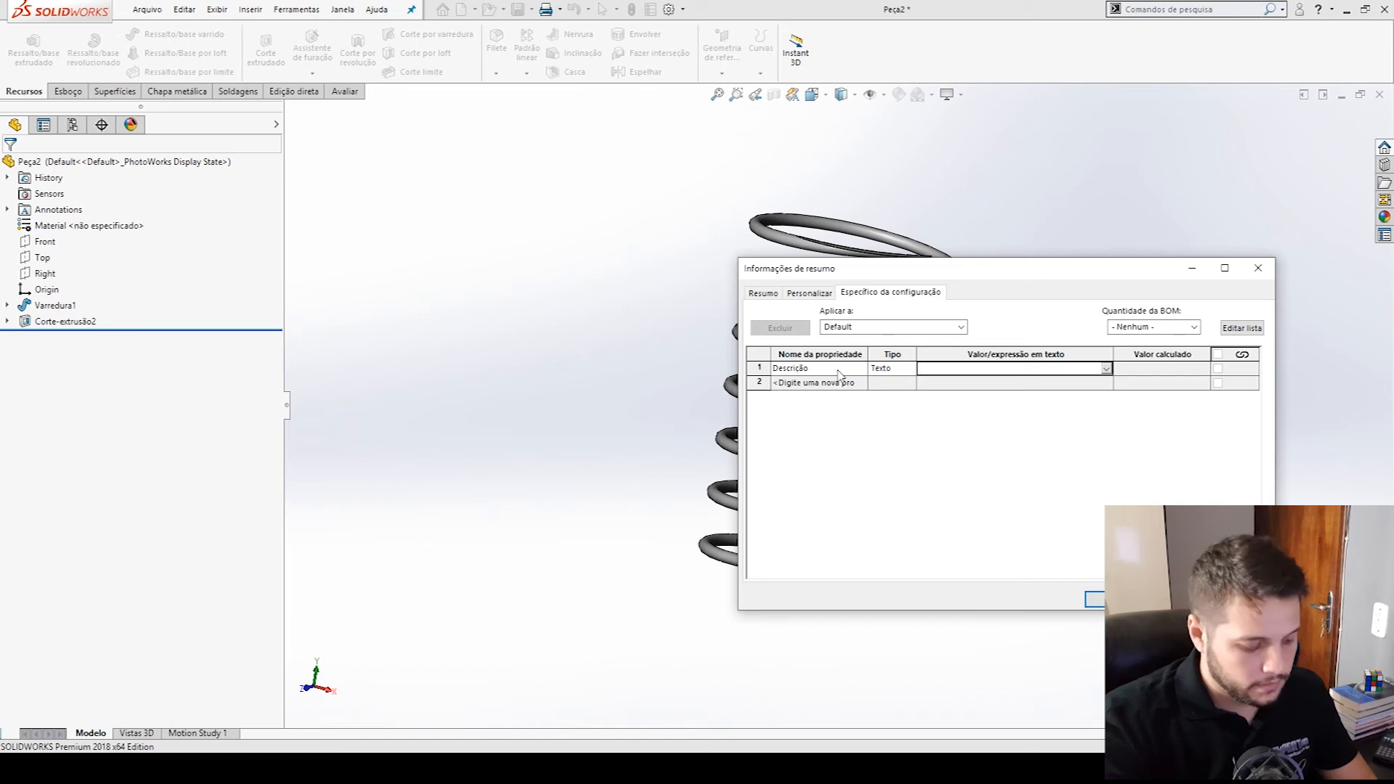
# - Begin the Descrição value with the catalogue's free length and wire diameter: "Dados: L0=74,5 / da=2,5mm/"
pyautogui.write('Dd')
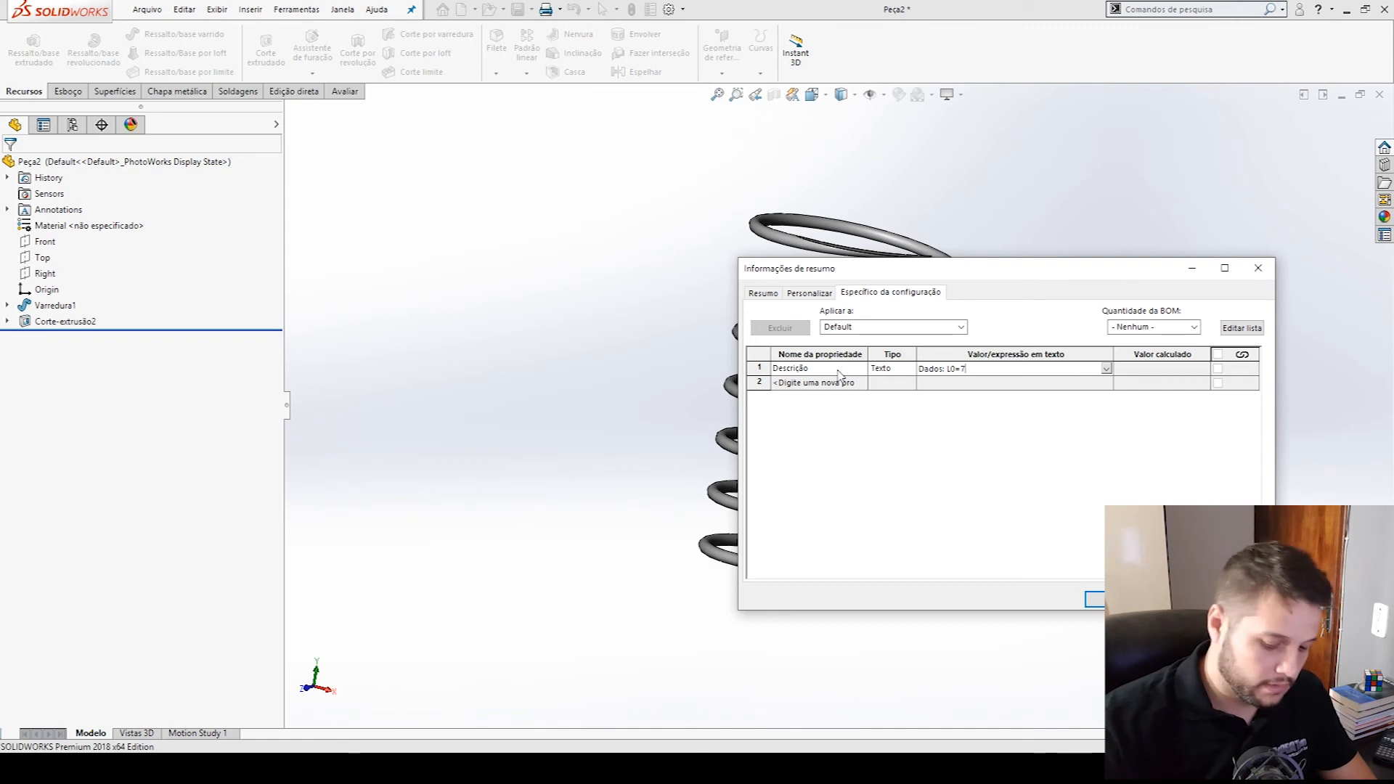
pyautogui.hotkey('alt', 'Tab')
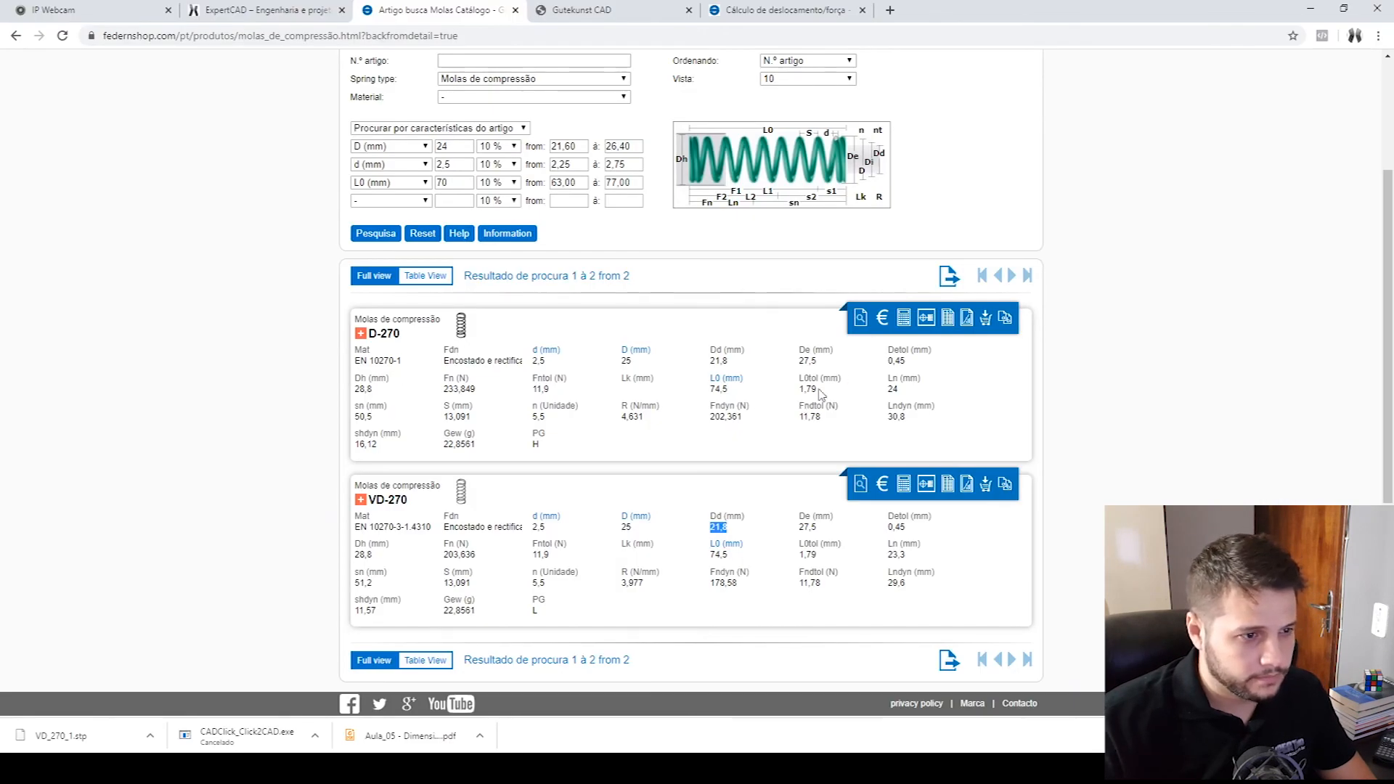
pyautogui.hotkey('alt', 'Tab')
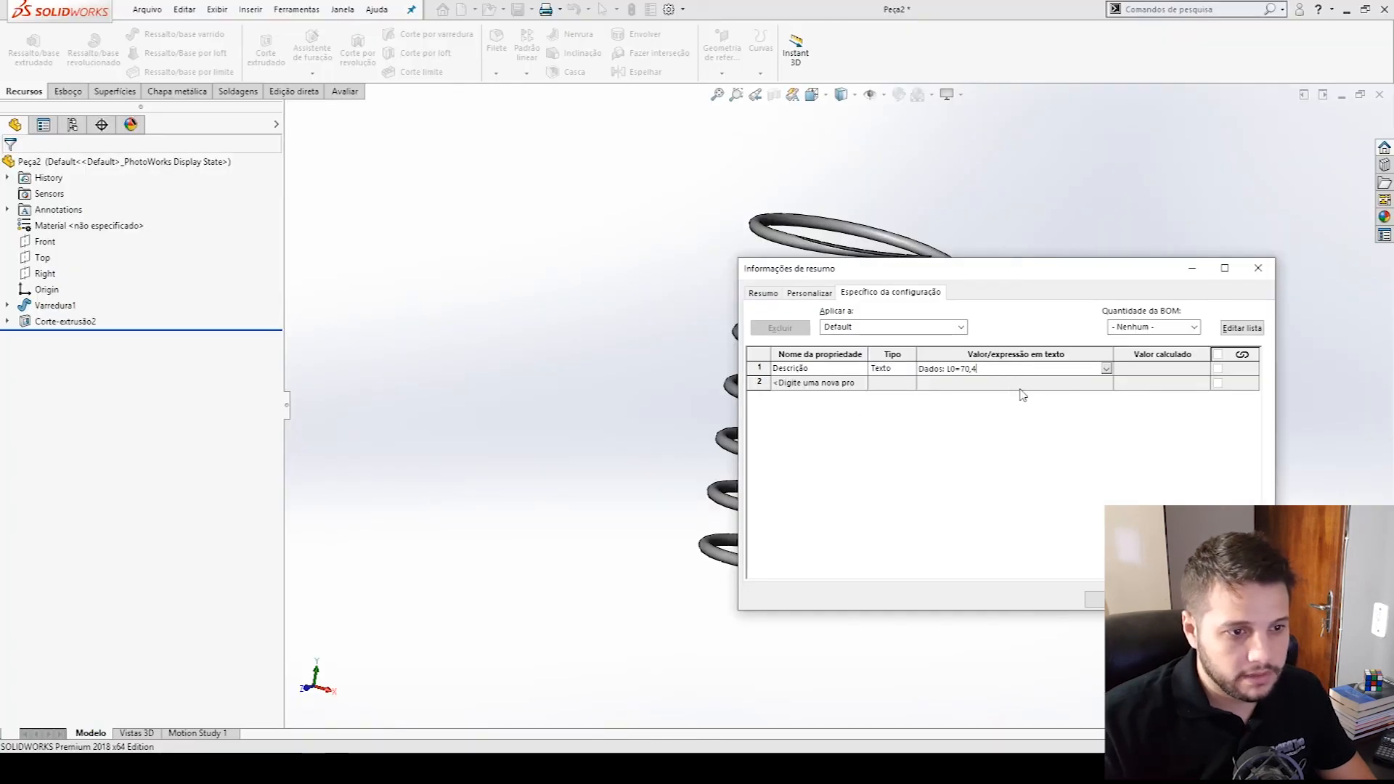
pyautogui.click(988, 366)
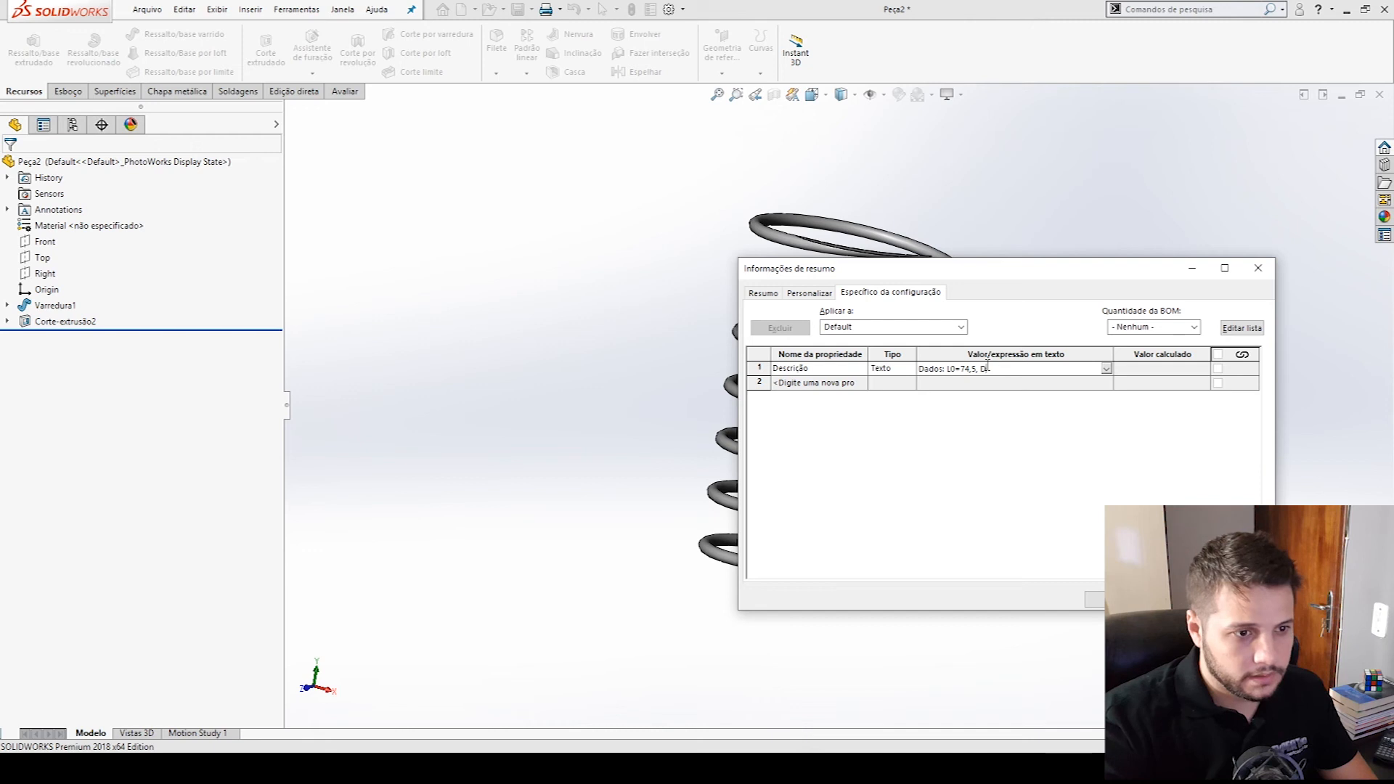
pyautogui.press('BackSpace')
pyautogui.press('BackSpace')
pyautogui.press('BackSpace')
pyautogui.write('/ da=2')
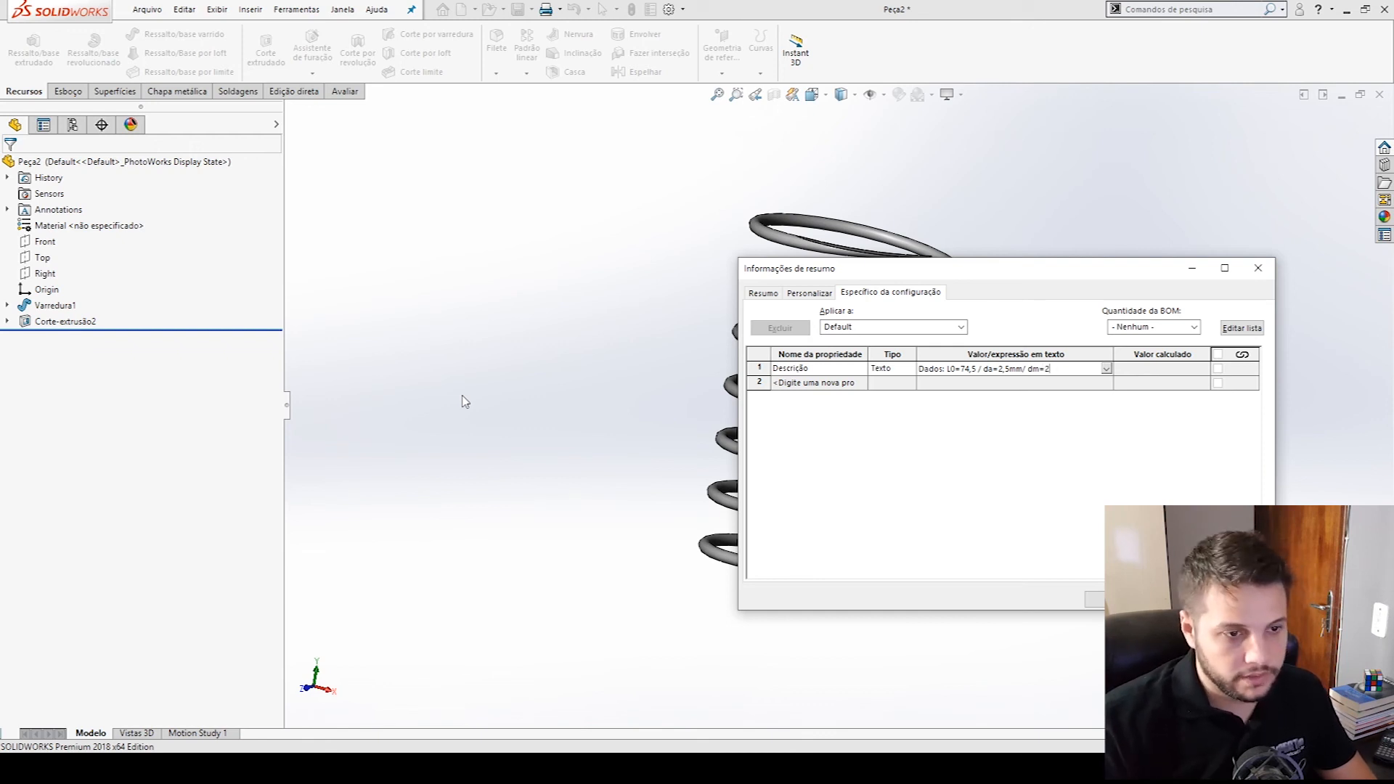
# - Extend the description with the VD-270 diameter and force from the catalogue: "dm=21,8mm/ Fn= 203N /"
pyautogui.hotkey('alt', 'Tab')
pyautogui.hotkey('alt', 'Tab')
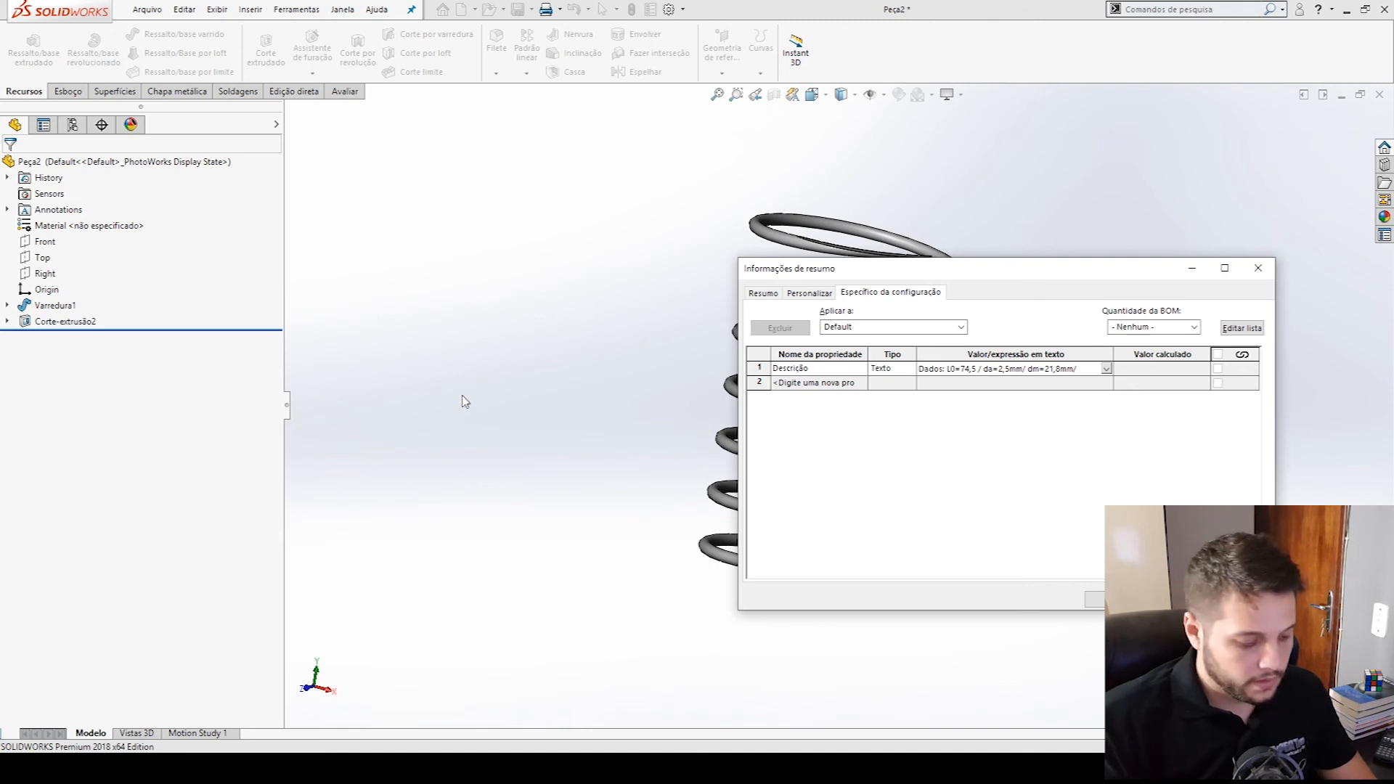
pyautogui.press('BackSpace')
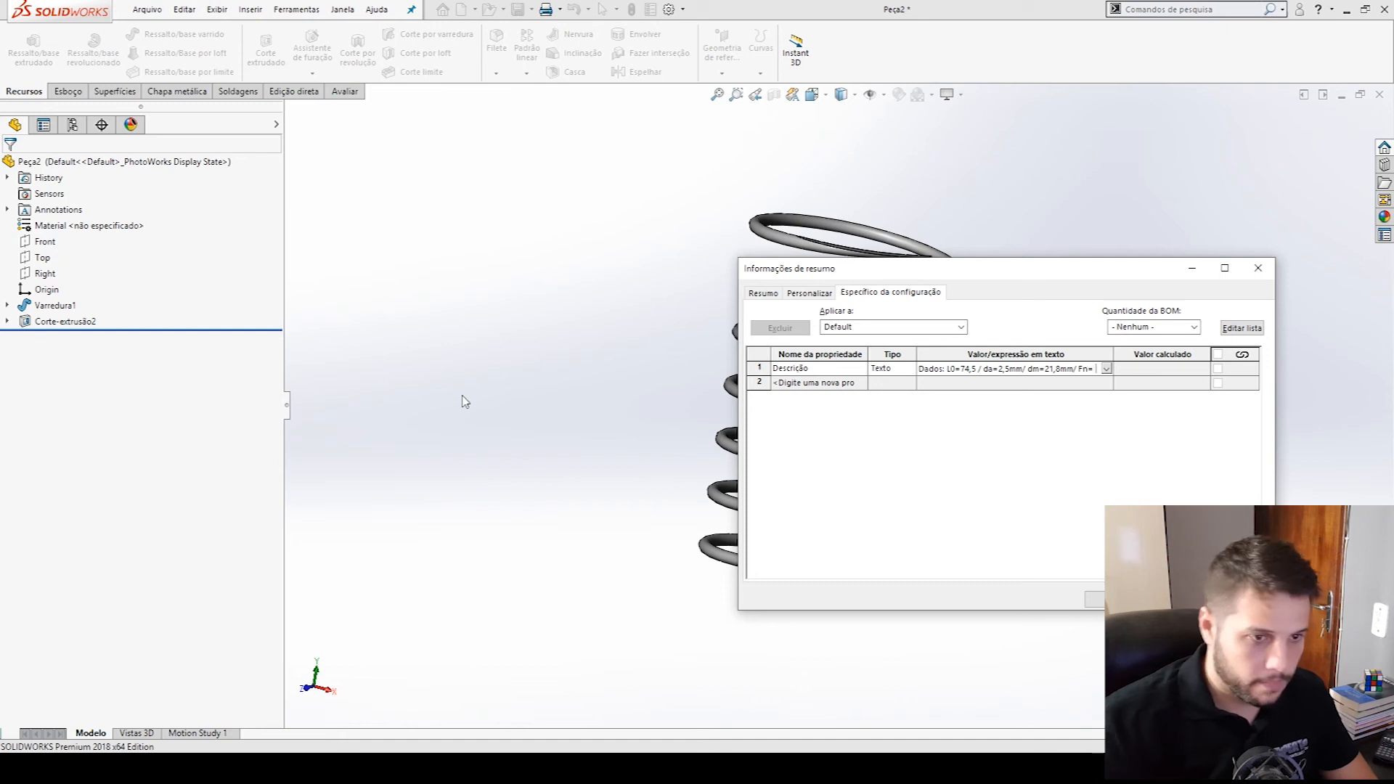
pyautogui.write('n= 203N /')
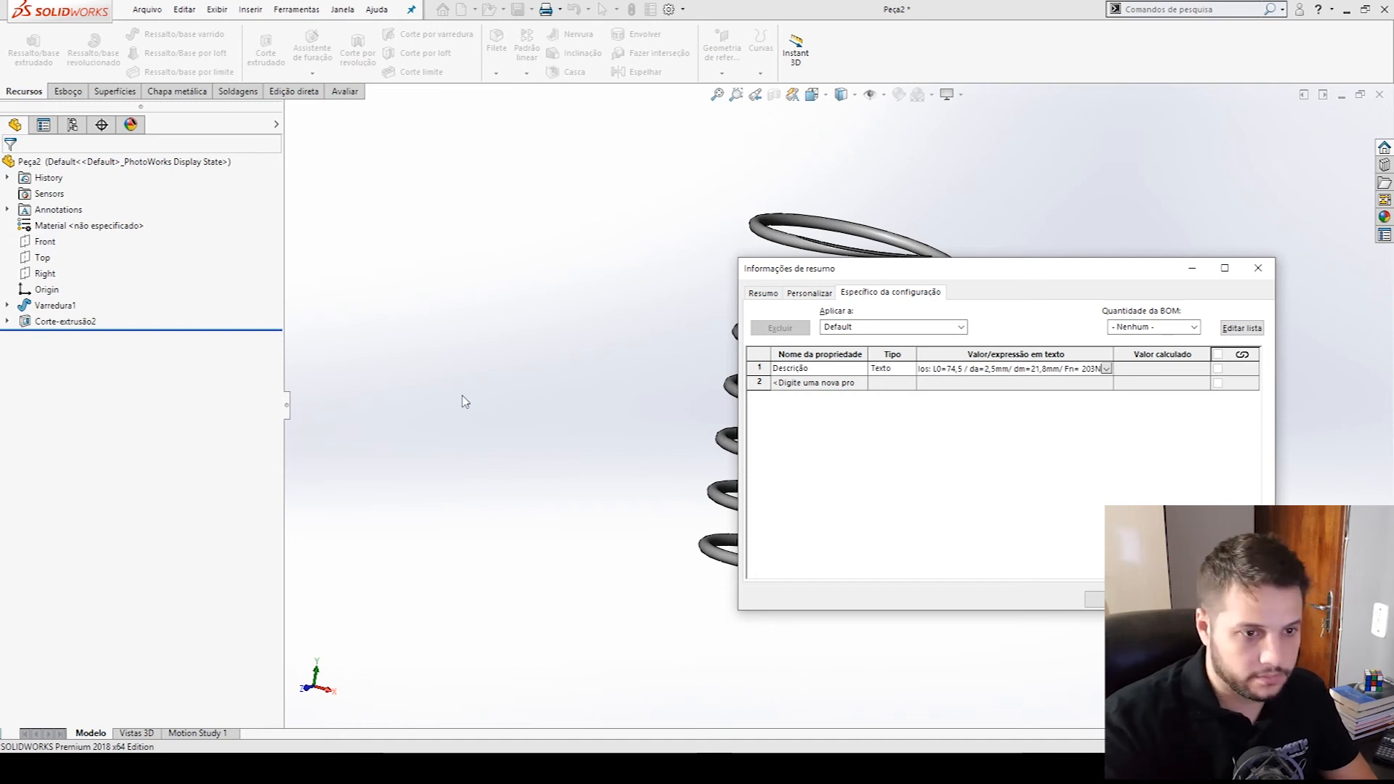
# - Complete the description so it ends in "Fm= 203N / Lm=28,8", checking the VD-270 catalogue data, and accept the properties
pyautogui.hotkey('alt', 'Tab')
pyautogui.hotkey('alt', 'Tab')
pyautogui.write('Ln=')
pyautogui.hotkey('alt', 'Tab')
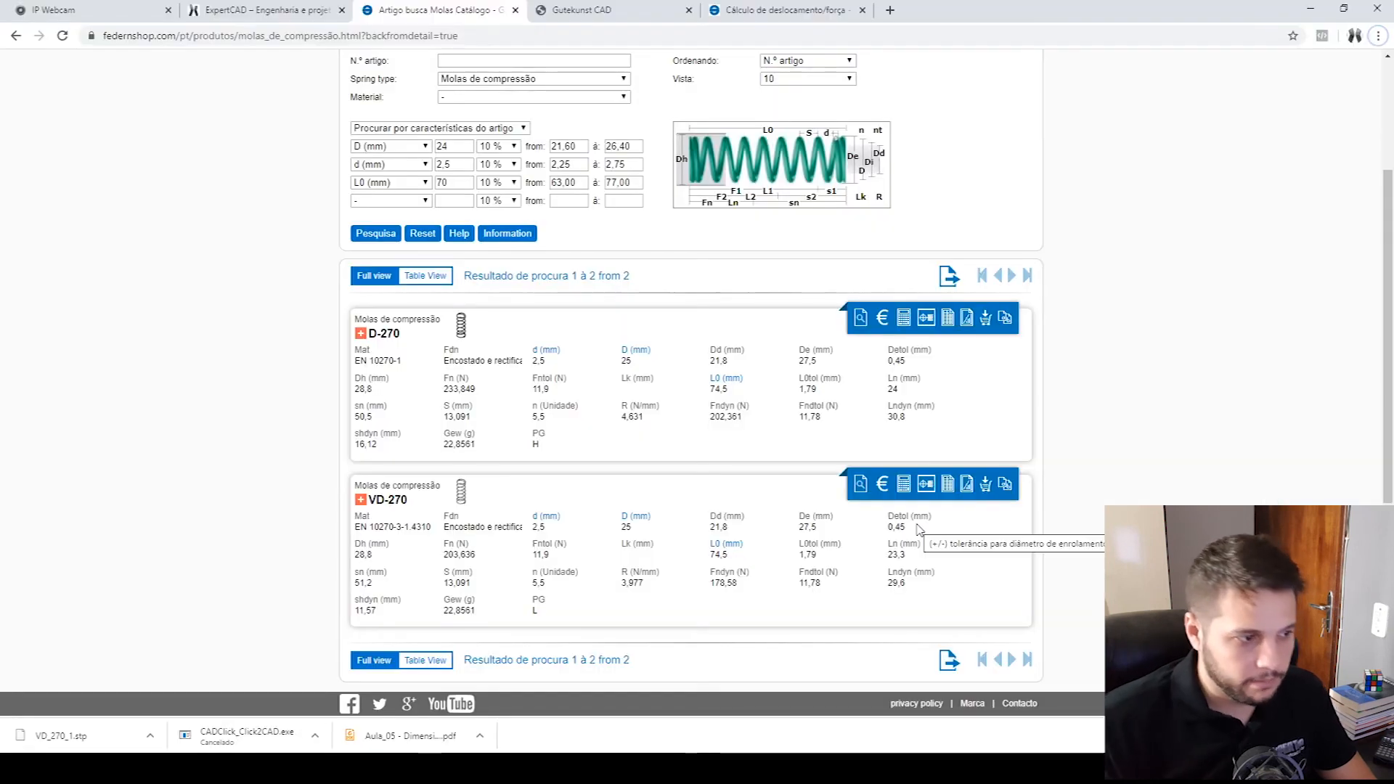
pyautogui.hotkey('alt', 'Tab')
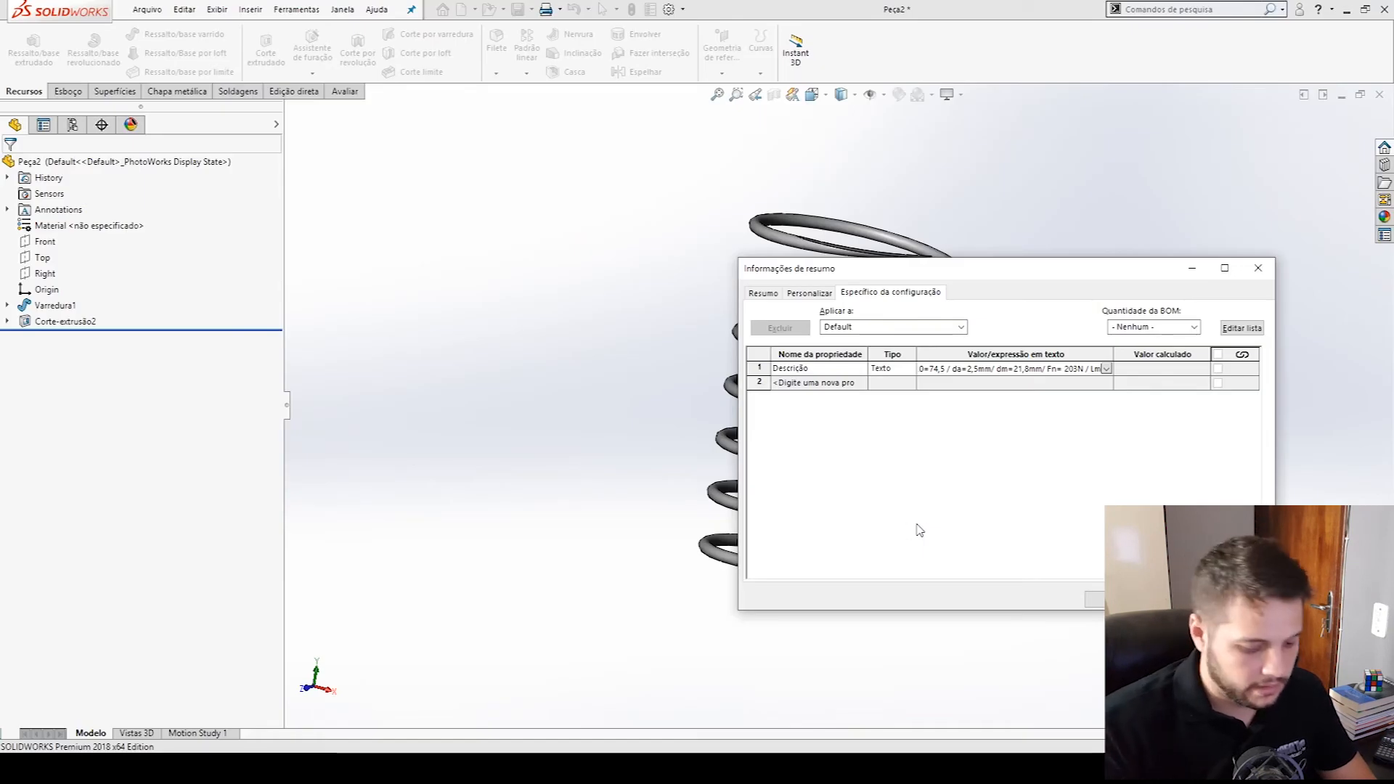
pyautogui.hotkey('alt', 'Tab')
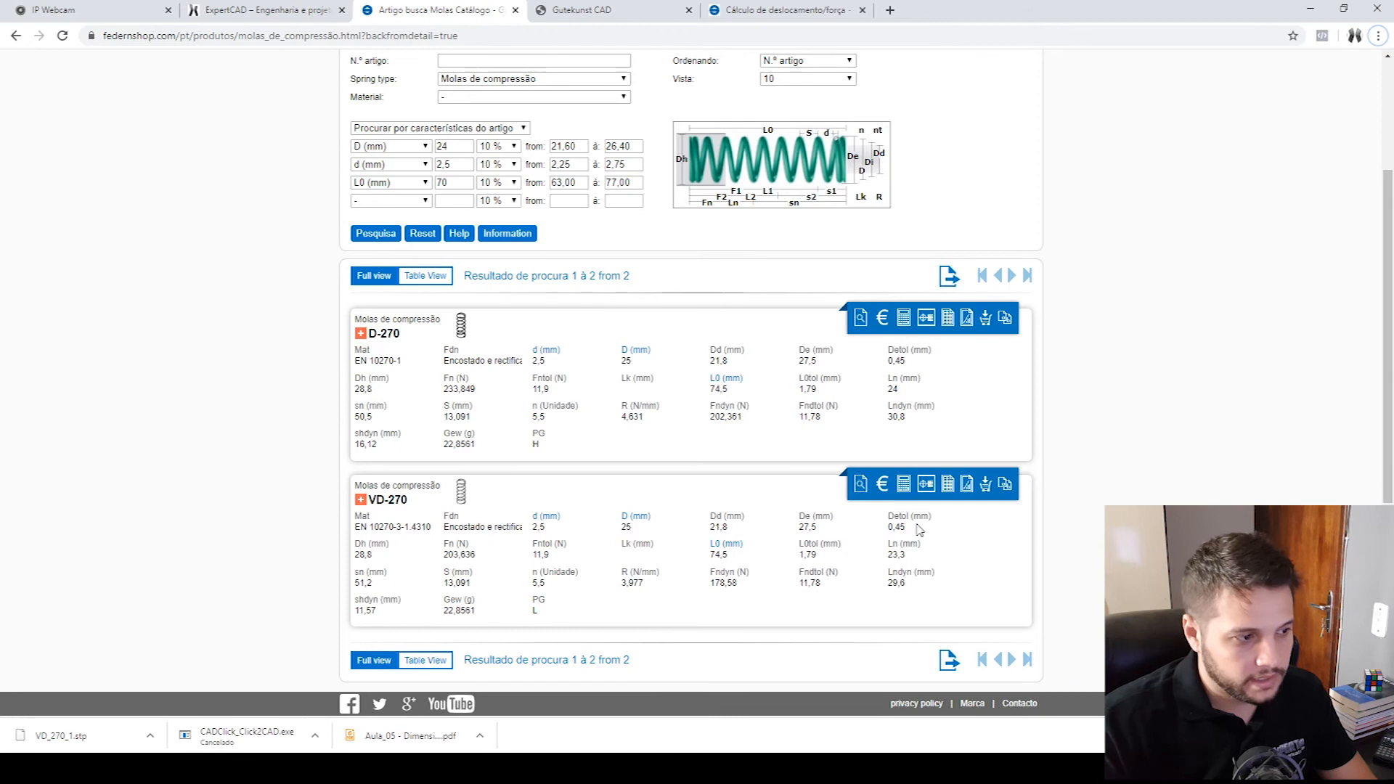
pyautogui.hotkey('alt', 'Tab')
pyautogui.write('28,8')
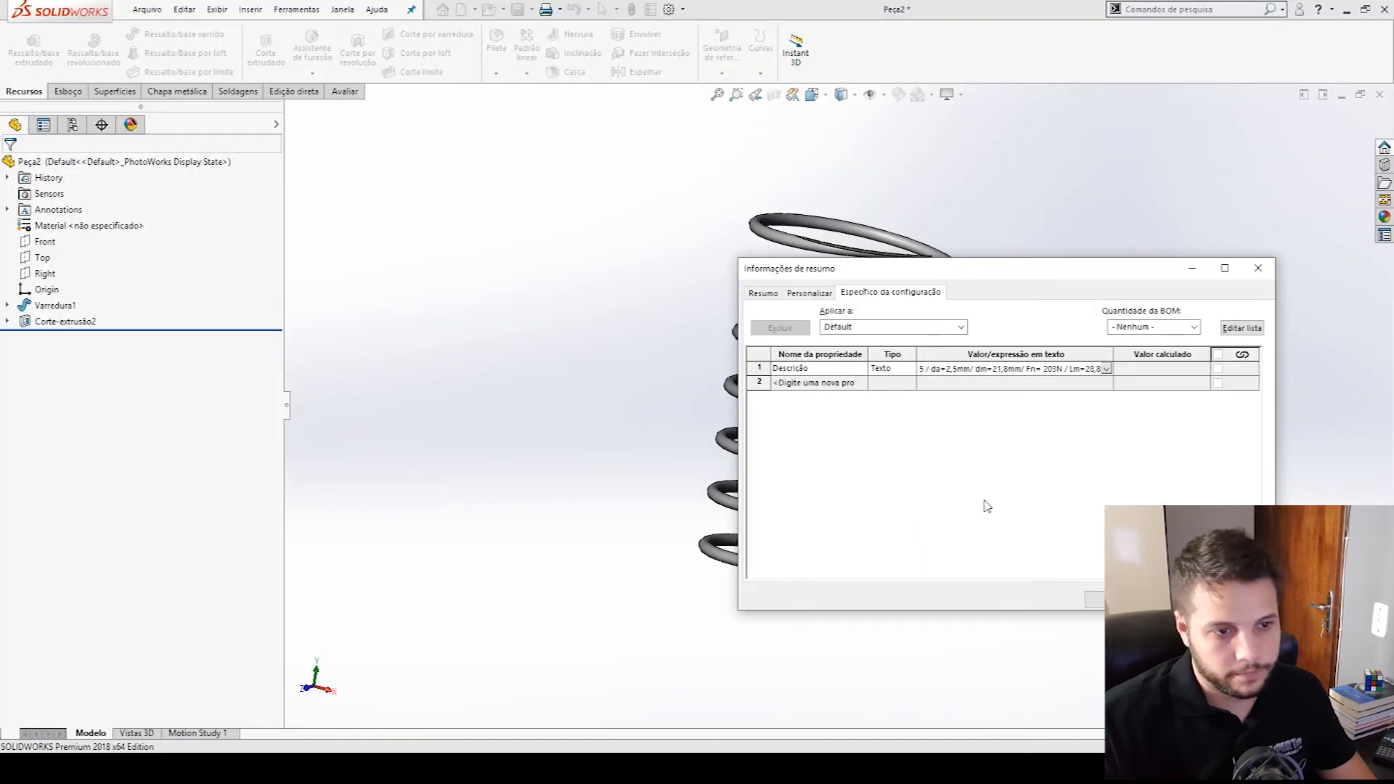
pyautogui.moveTo(1078, 371); pyautogui.dragTo(1109, 375)
pyautogui.click(1090, 369)
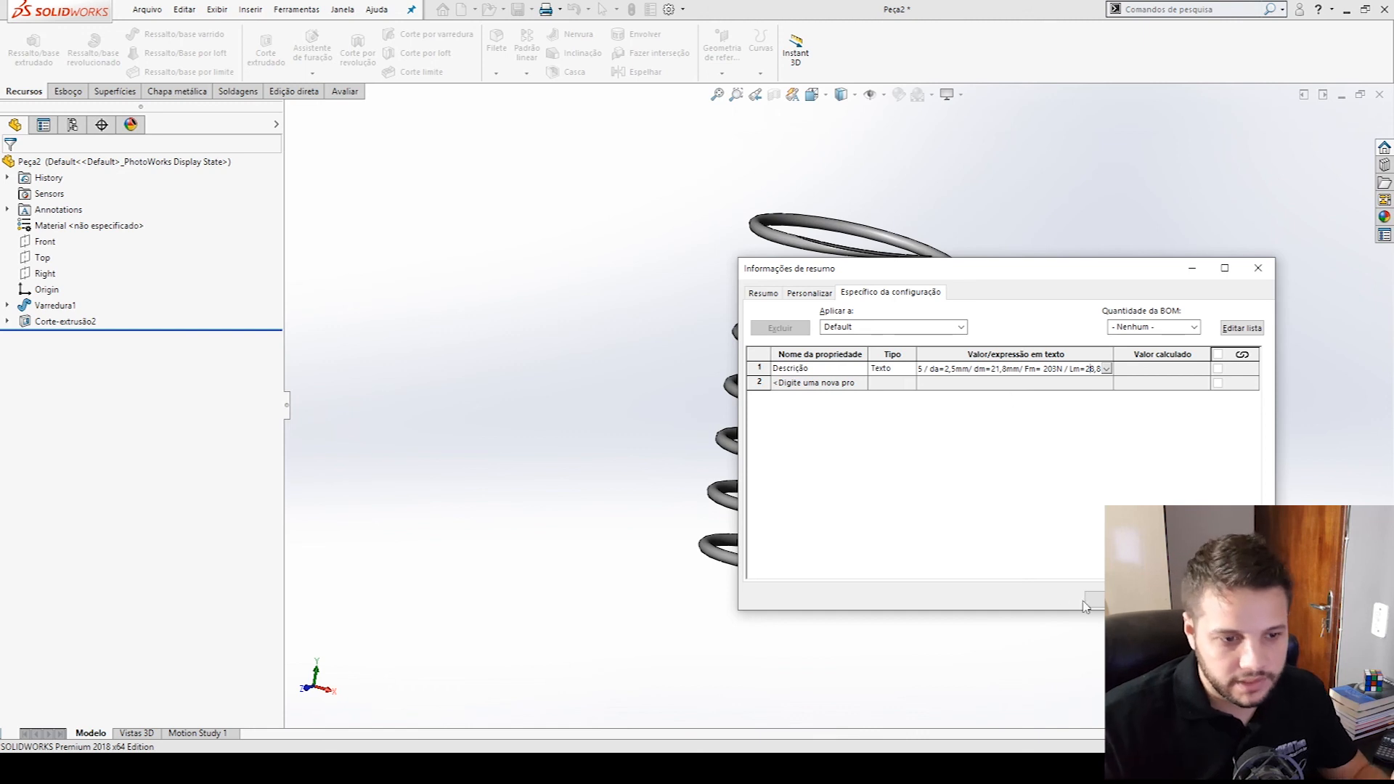
pyautogui.click(1114, 600)
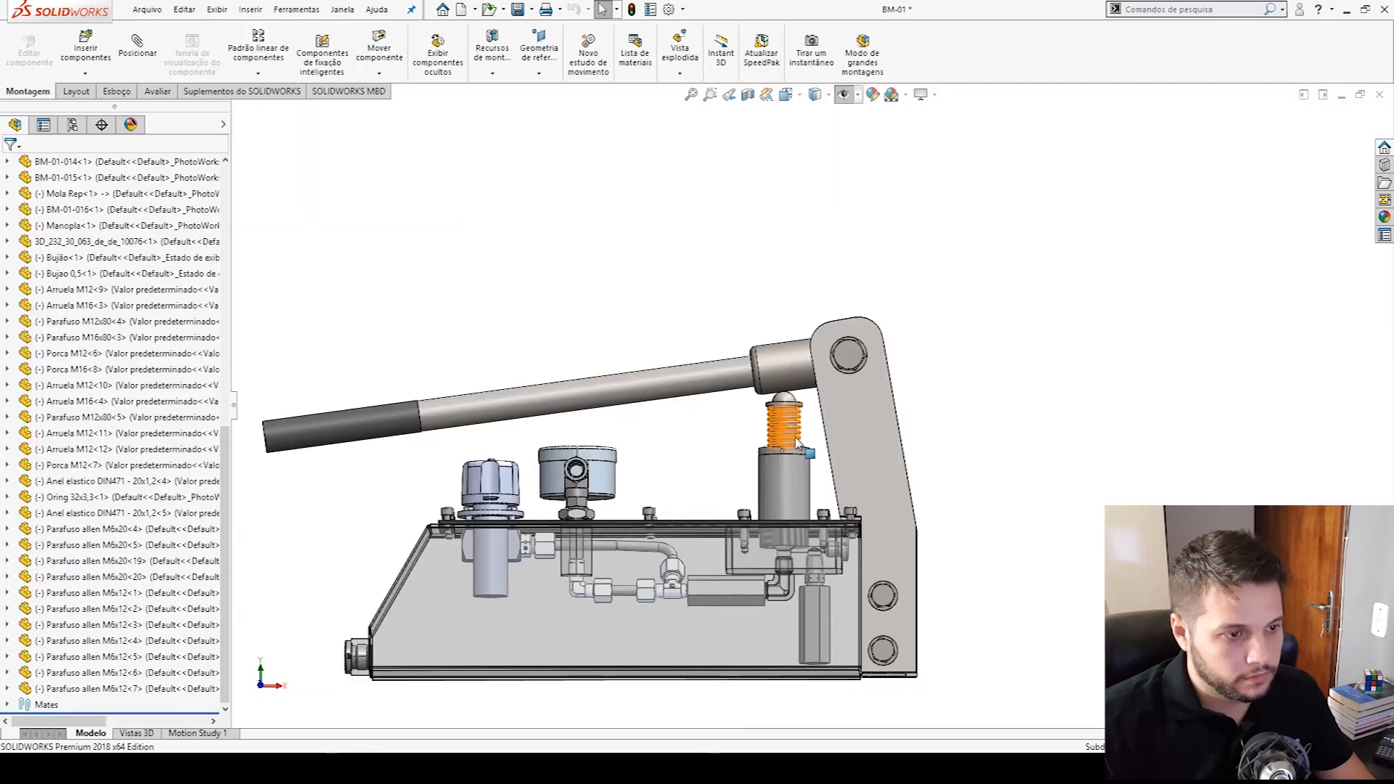
# - Delete the old Mola Rep spring and its dependent items from the BM-01 pump assembly
pyautogui.click(787, 430)
pyautogui.press('Delete')
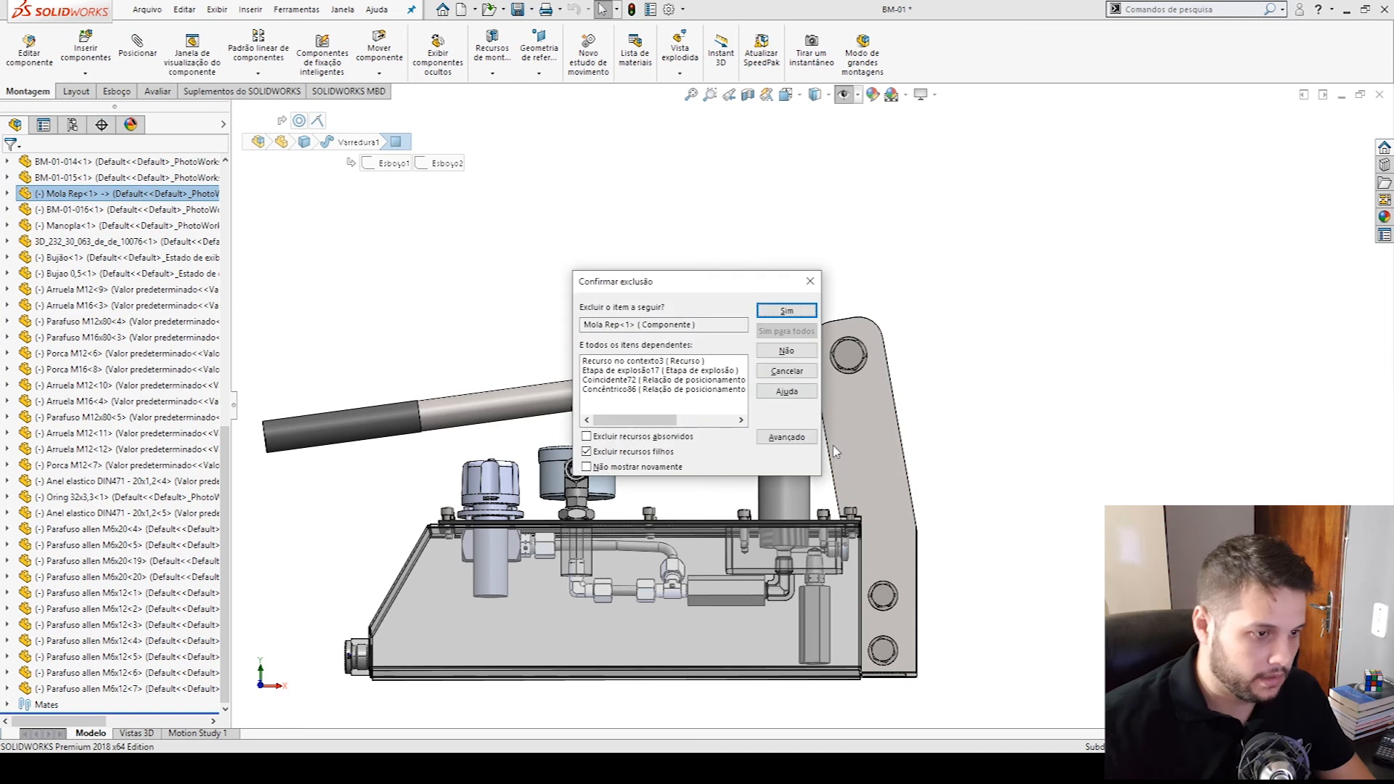
pyautogui.click(761, 314)
pyautogui.click(86, 48)
pyautogui.click(115, 398)
pyautogui.press('Escape')
pyautogui.press('Escape')
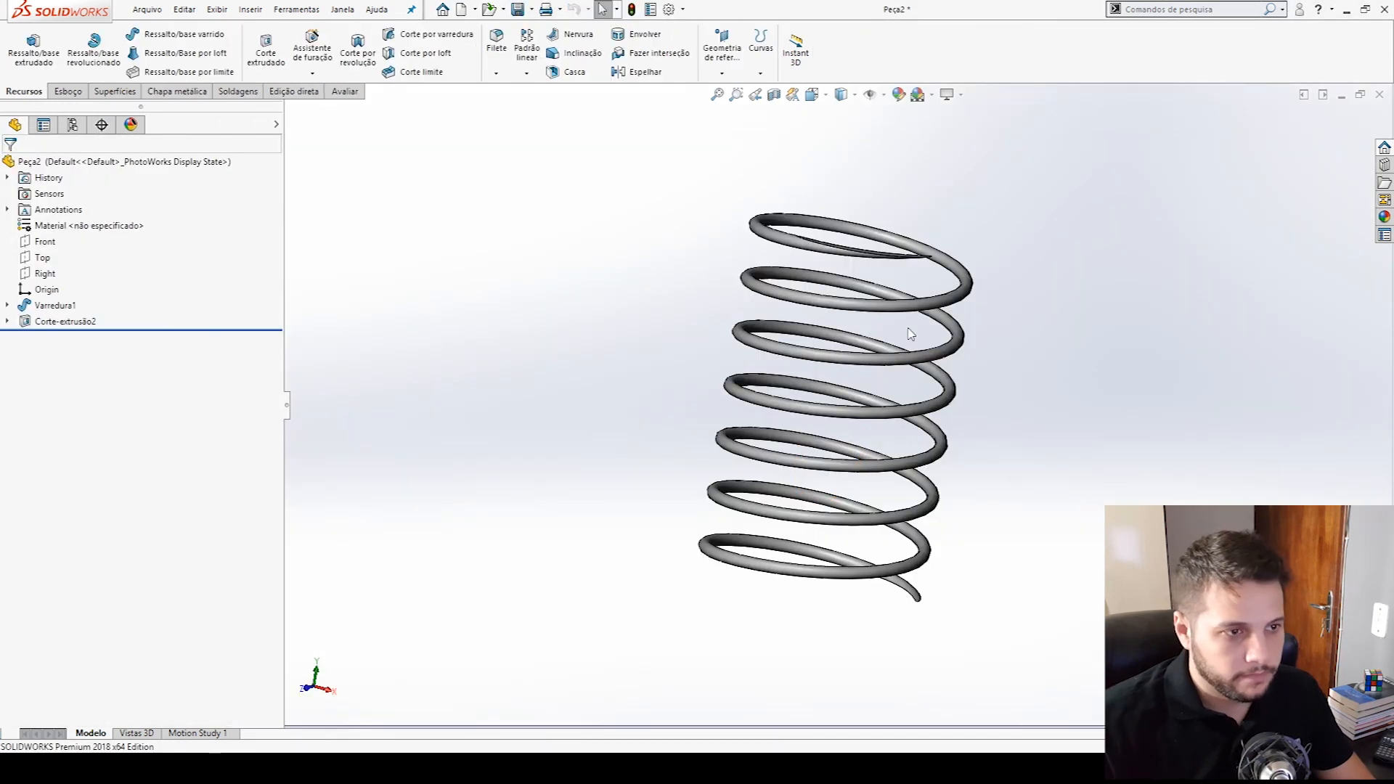
# - Save the new spring part as "Mola de compressão" in the Nova pasta folder inside Mola
pyautogui.click(532, 8)
pyautogui.click(556, 45)
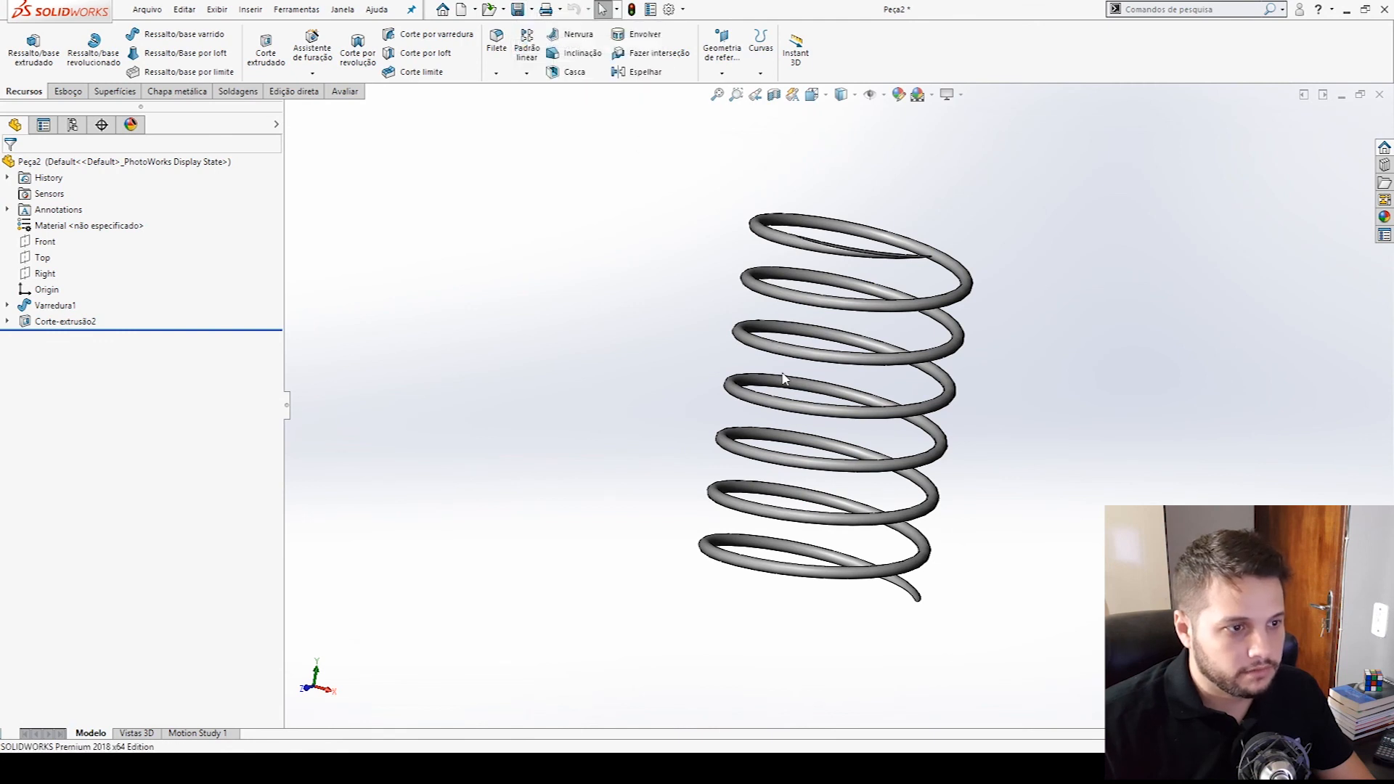
pyautogui.doubleClick(661, 236)
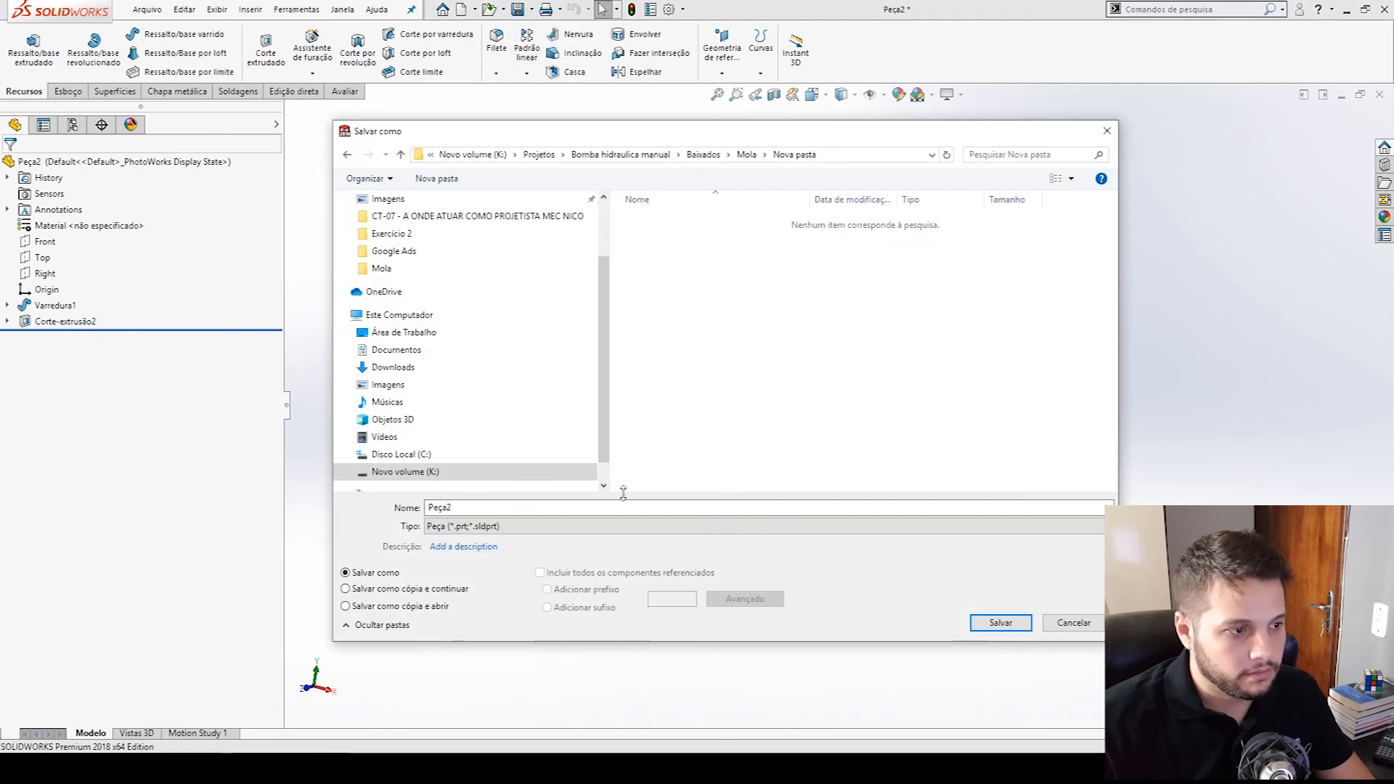
pyautogui.press('BackSpace')
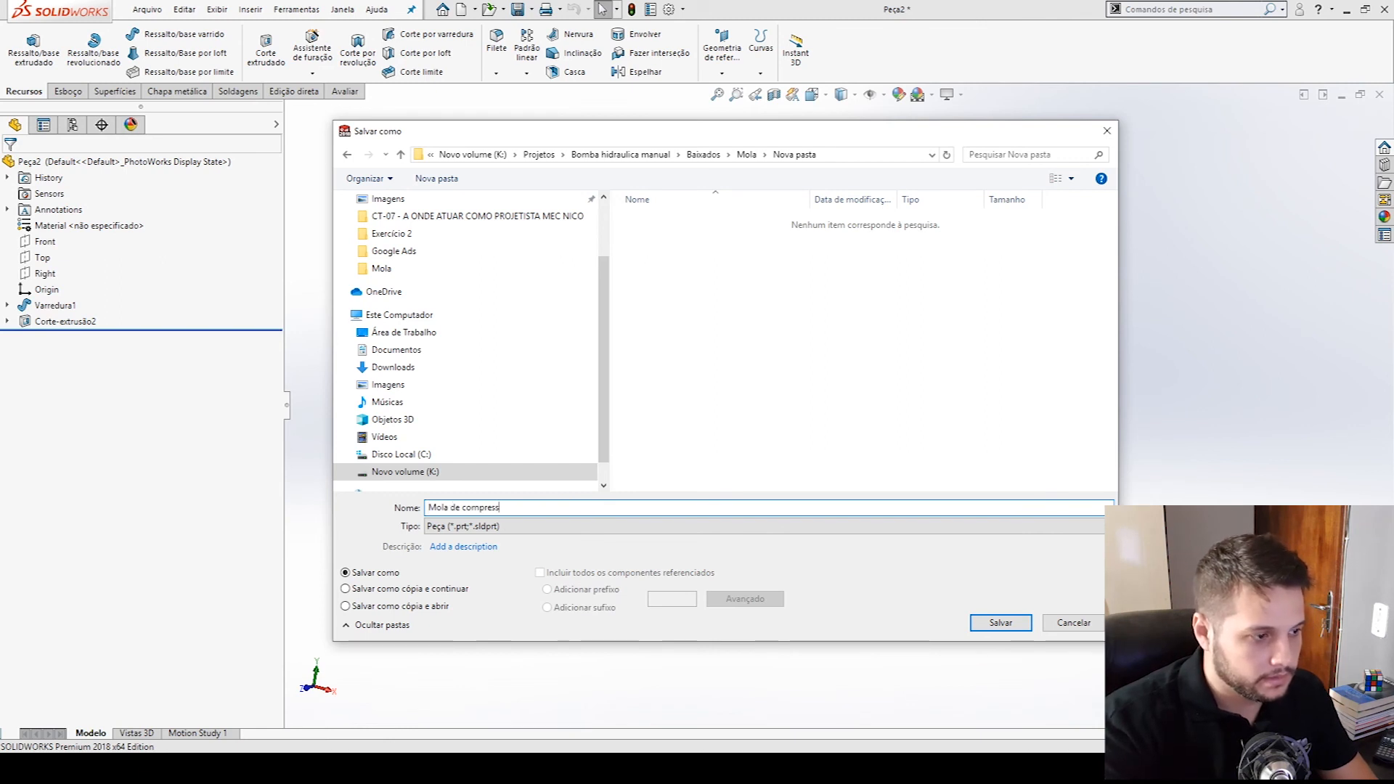
pyautogui.write('Mola de compressão')
pyautogui.click(996, 621)
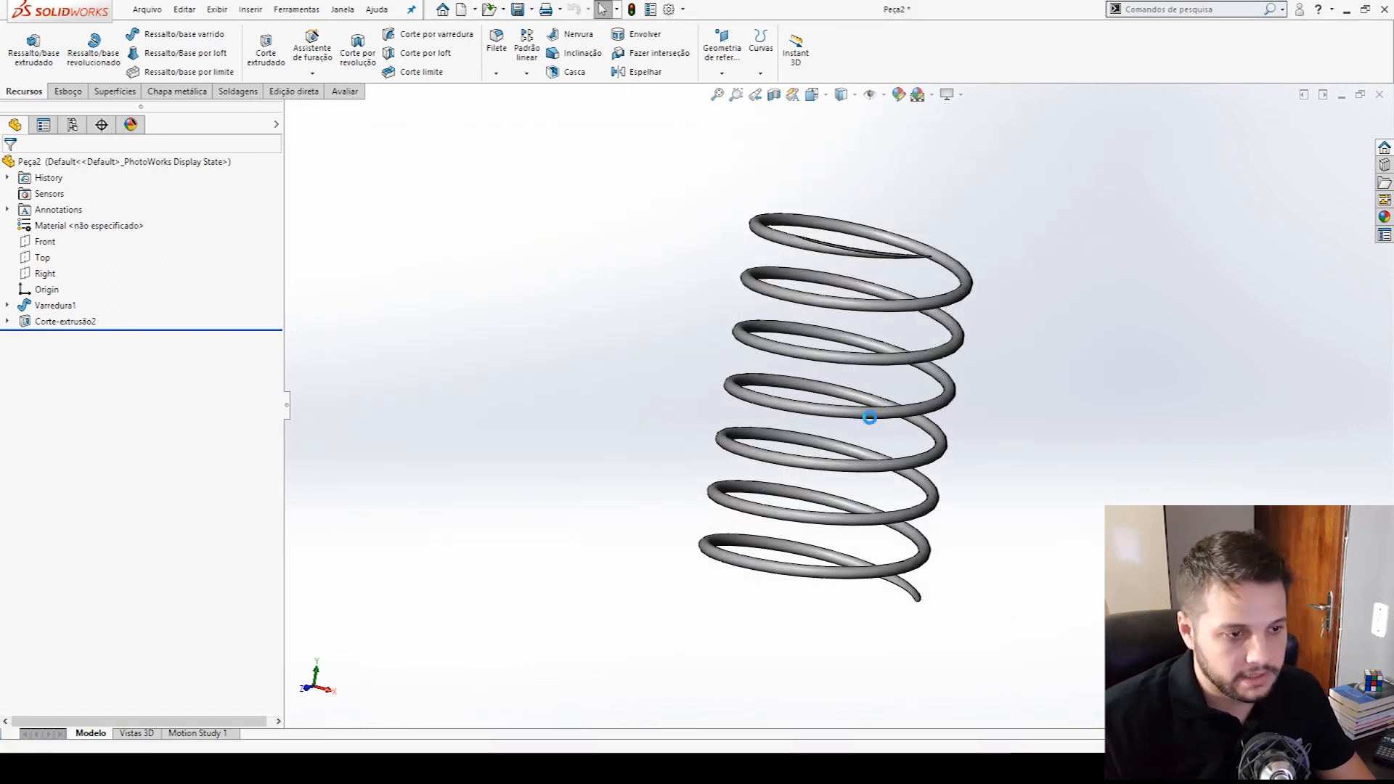
# - Insert the Mola de compressão part into the BM-01 assembly, placed freely beside the pump piston
pyautogui.hotkey('ctrl', 'Tab')
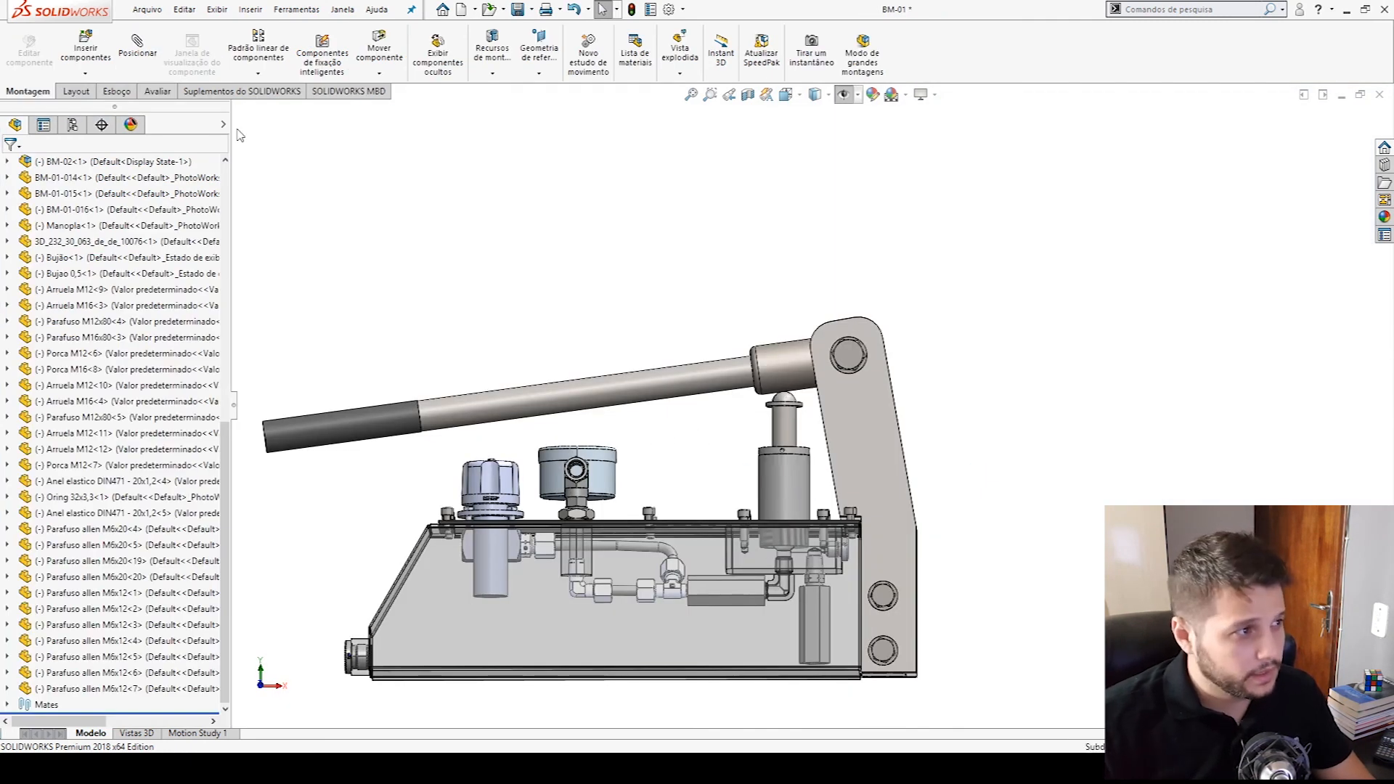
pyautogui.click(85, 48)
pyautogui.click(101, 308)
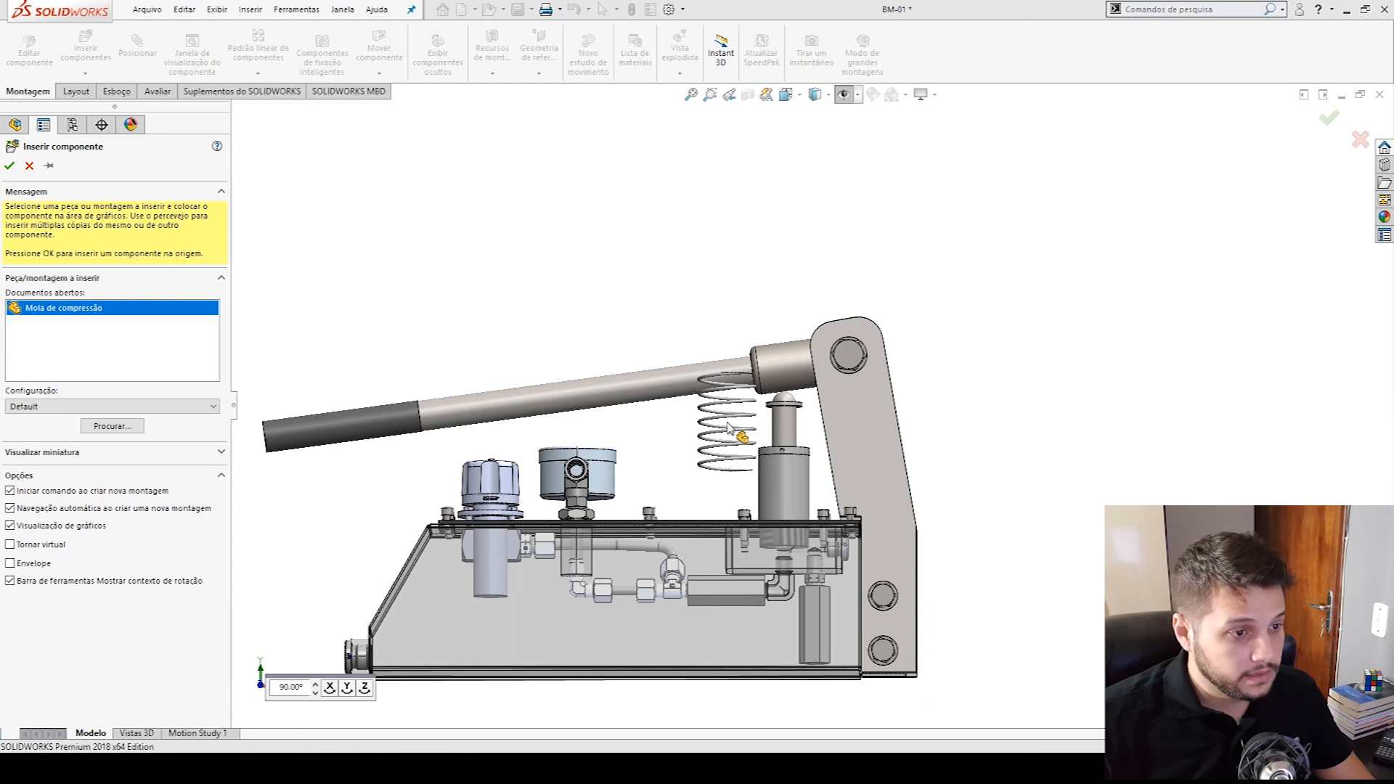
pyautogui.click(729, 428)
# - Open the inserted spring part and edit its sweep's Esboço1 sketch, saving the pending changes to Mola Rep
pyautogui.scroll(-5, 742, 426)
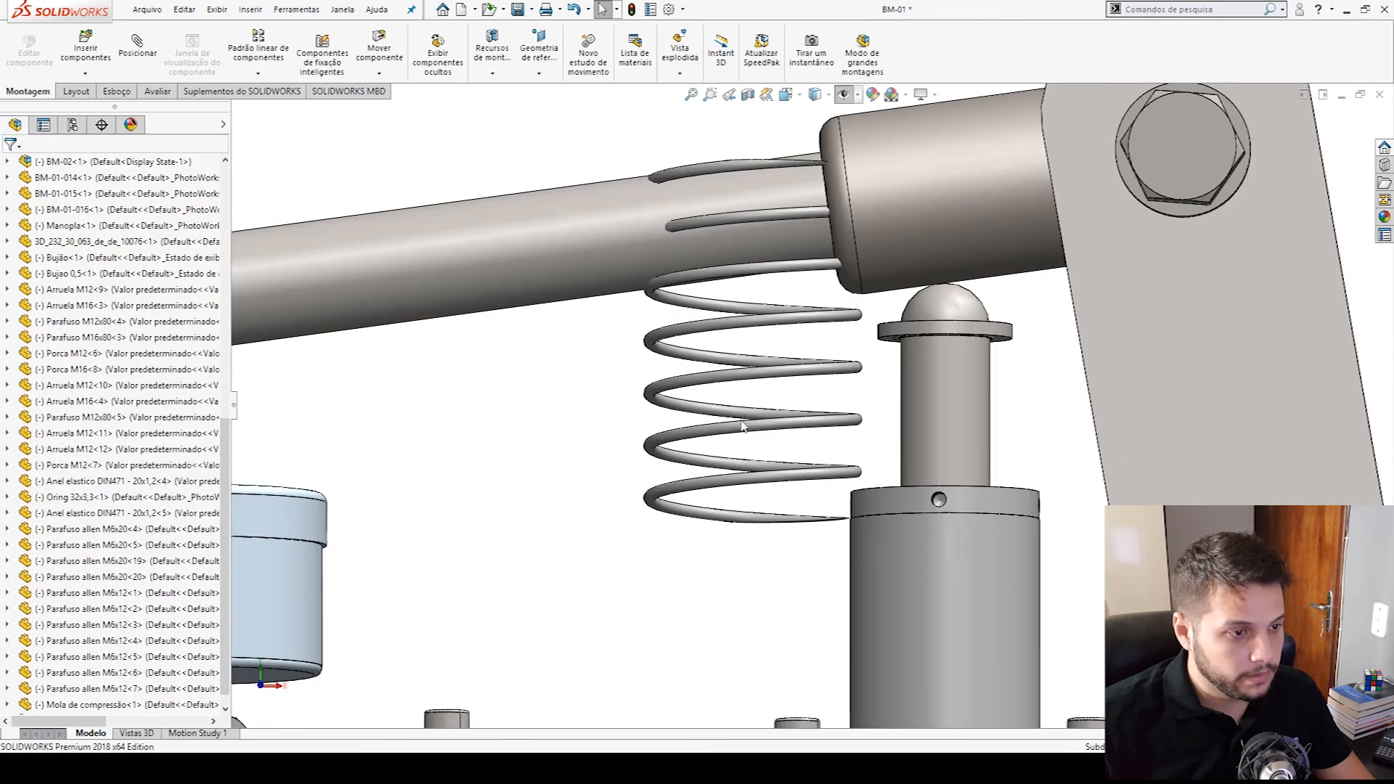
pyautogui.click(768, 425)
pyautogui.click(807, 387)
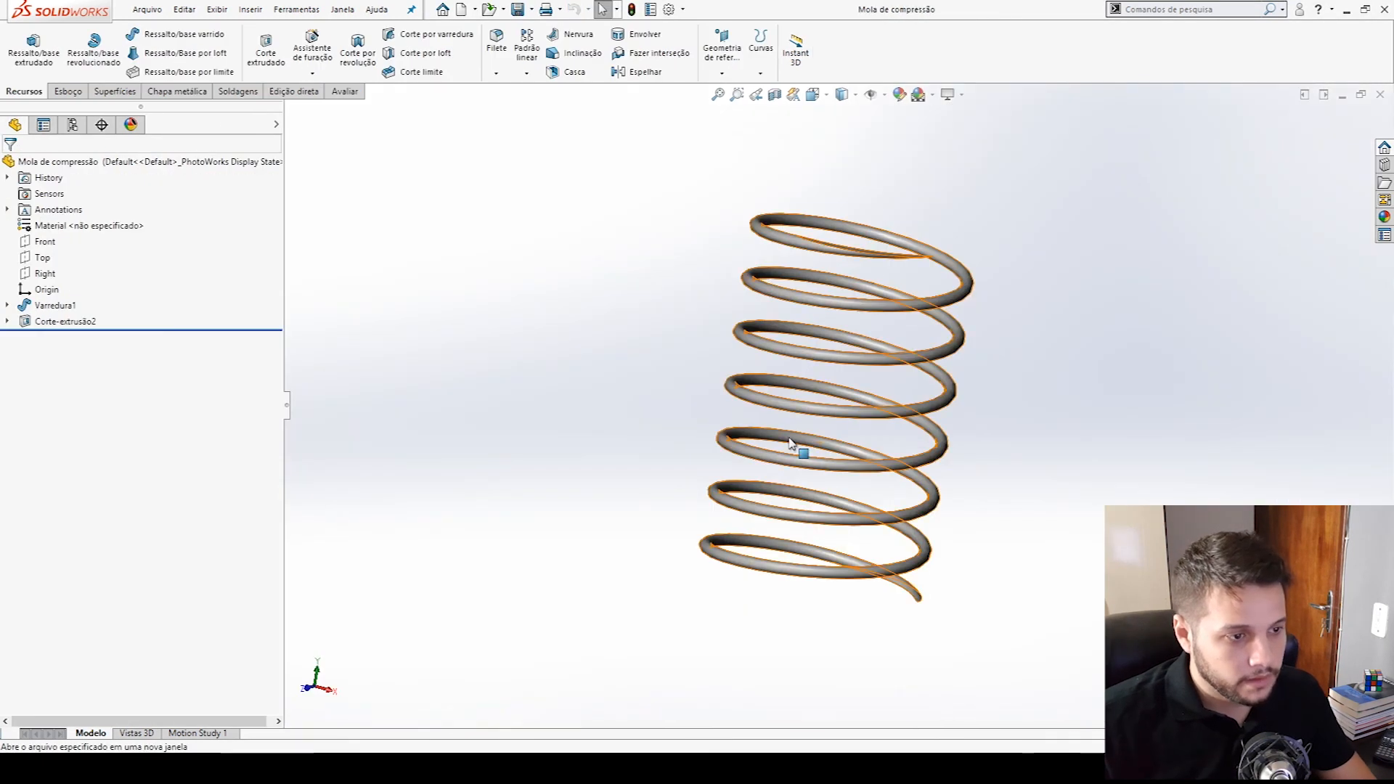
pyautogui.click(7, 305)
pyautogui.click(69, 338)
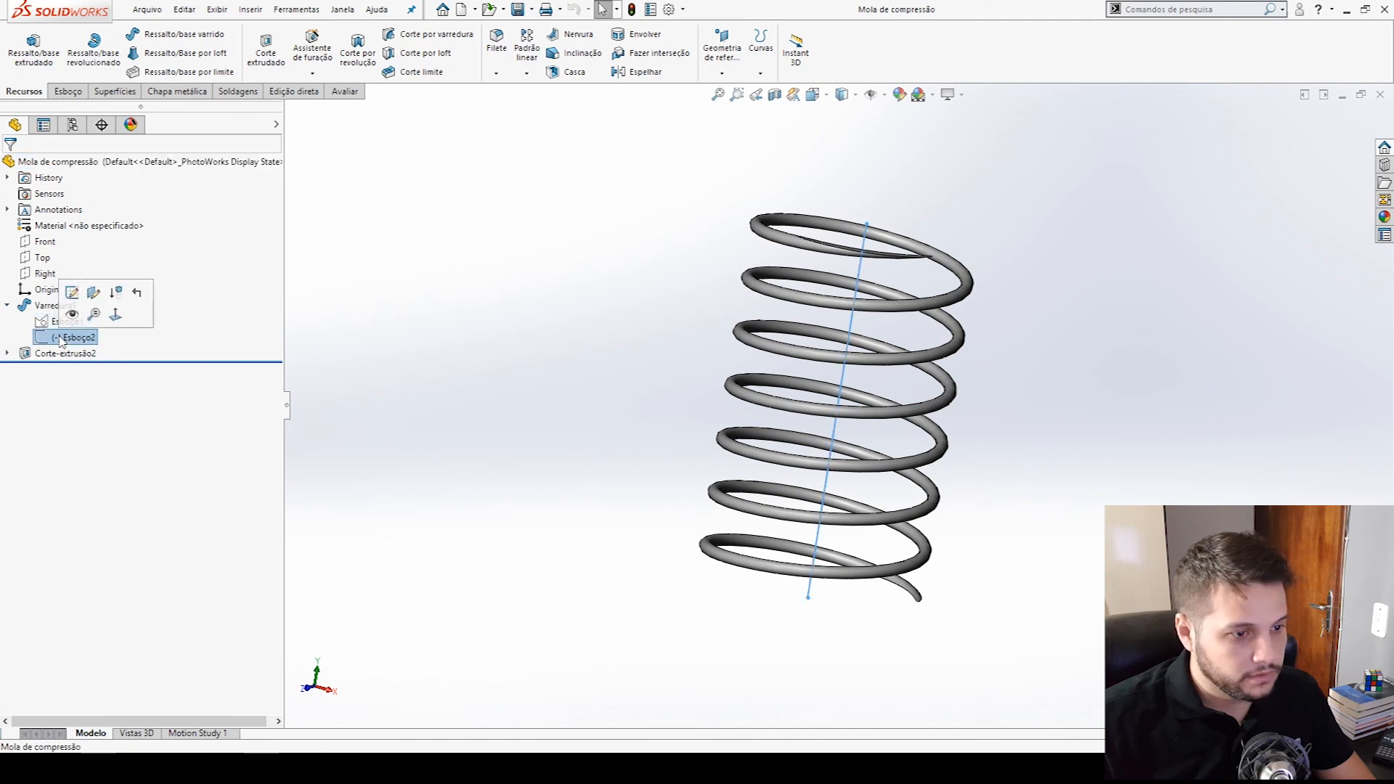
pyautogui.click(67, 320)
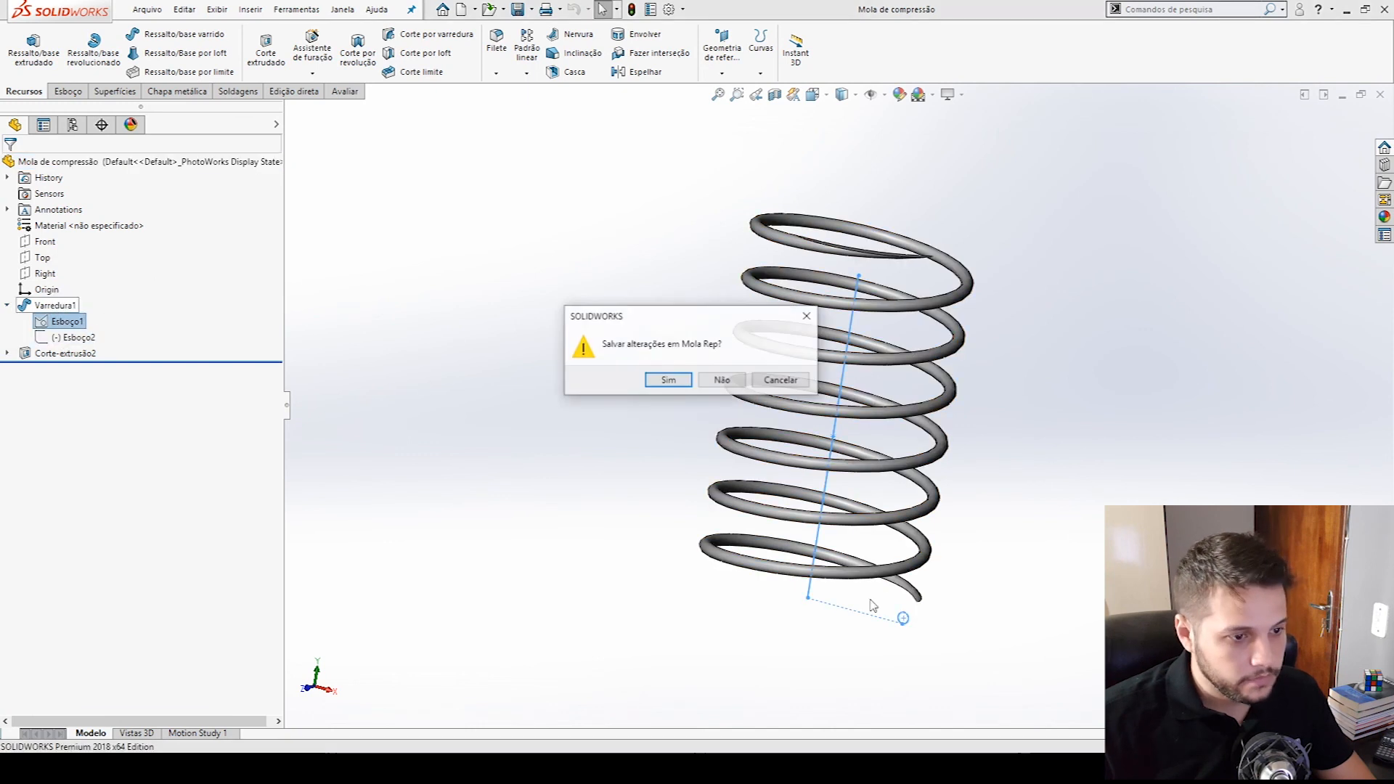
pyautogui.click(686, 386)
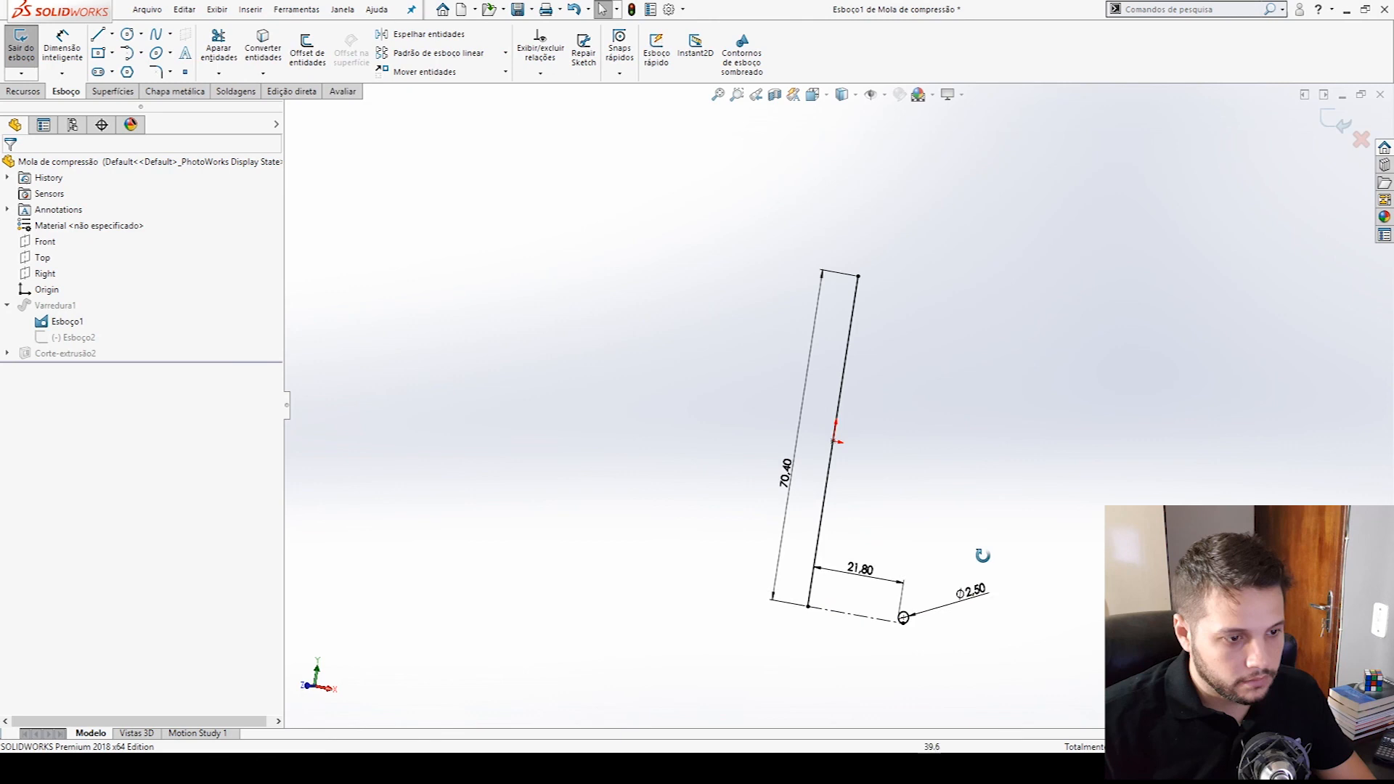
# - Halve the distance between the spring's axis line and wire circle to 10.90 mm and finish the sketch
pyautogui.doubleClick(872, 572)
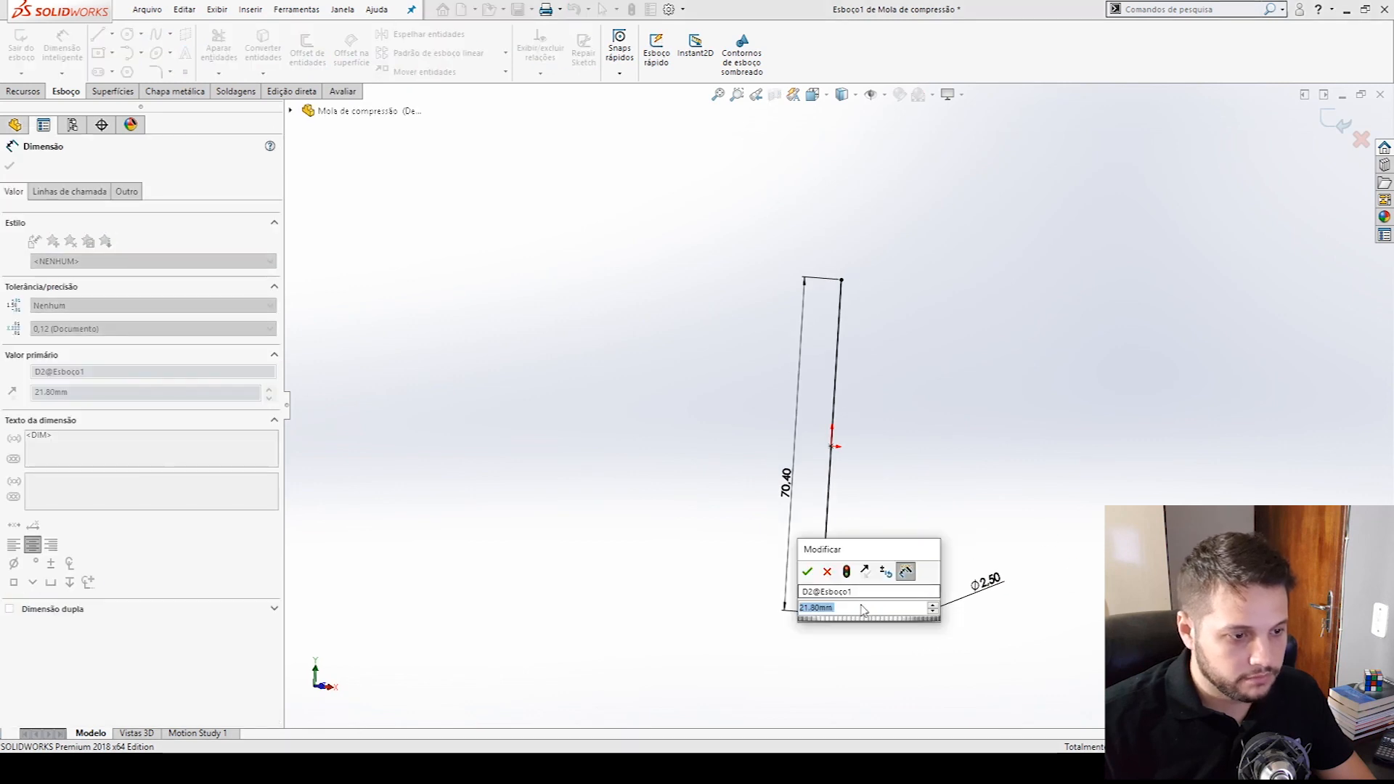
pyautogui.click(863, 607)
pyautogui.write('/2')
pyautogui.press('Return')
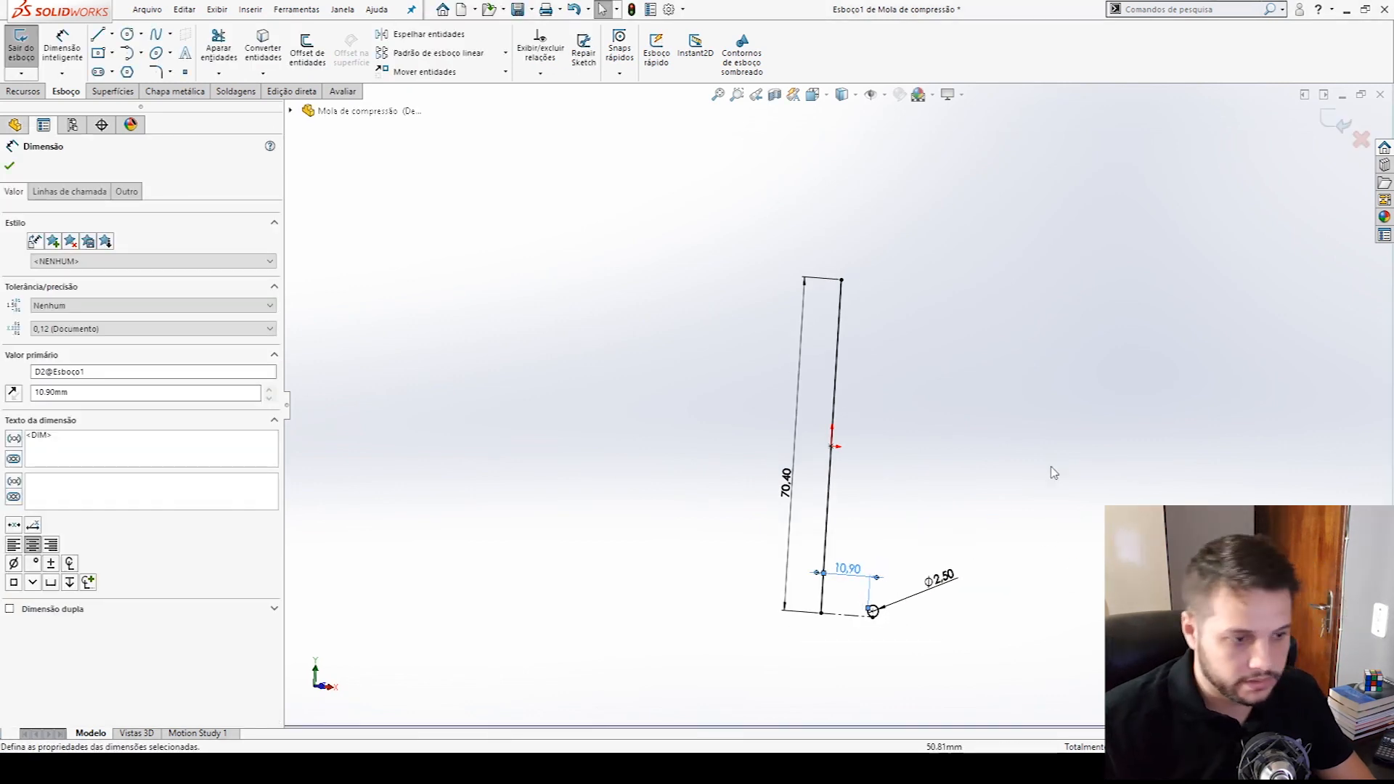
pyautogui.press('Escape')
pyautogui.click(1334, 122)
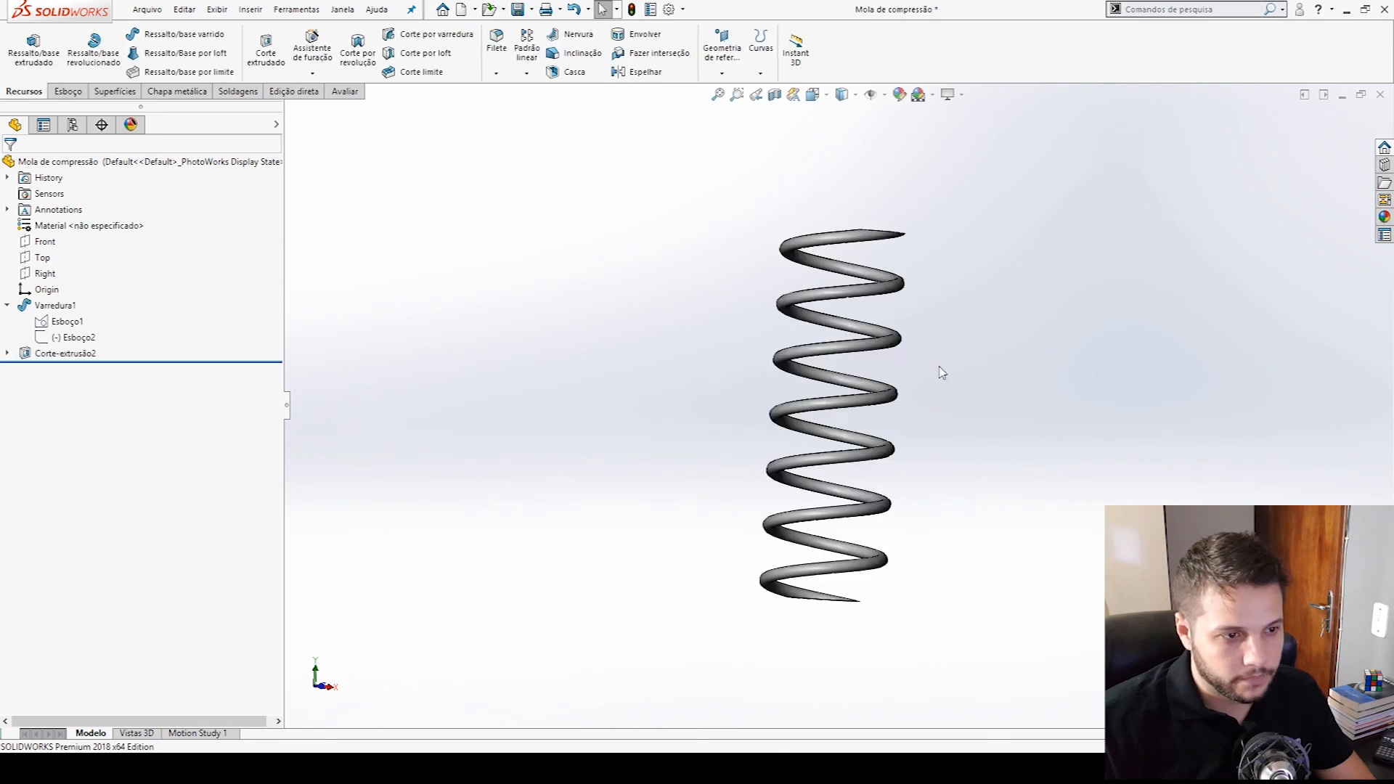
# - Save the narrowed spring part and move the spring slightly downward beside the piston in the BM-01 assembly
pyautogui.moveTo(937, 367); pyautogui.dragTo(759, 366, button='middle')
pyautogui.click(517, 9)
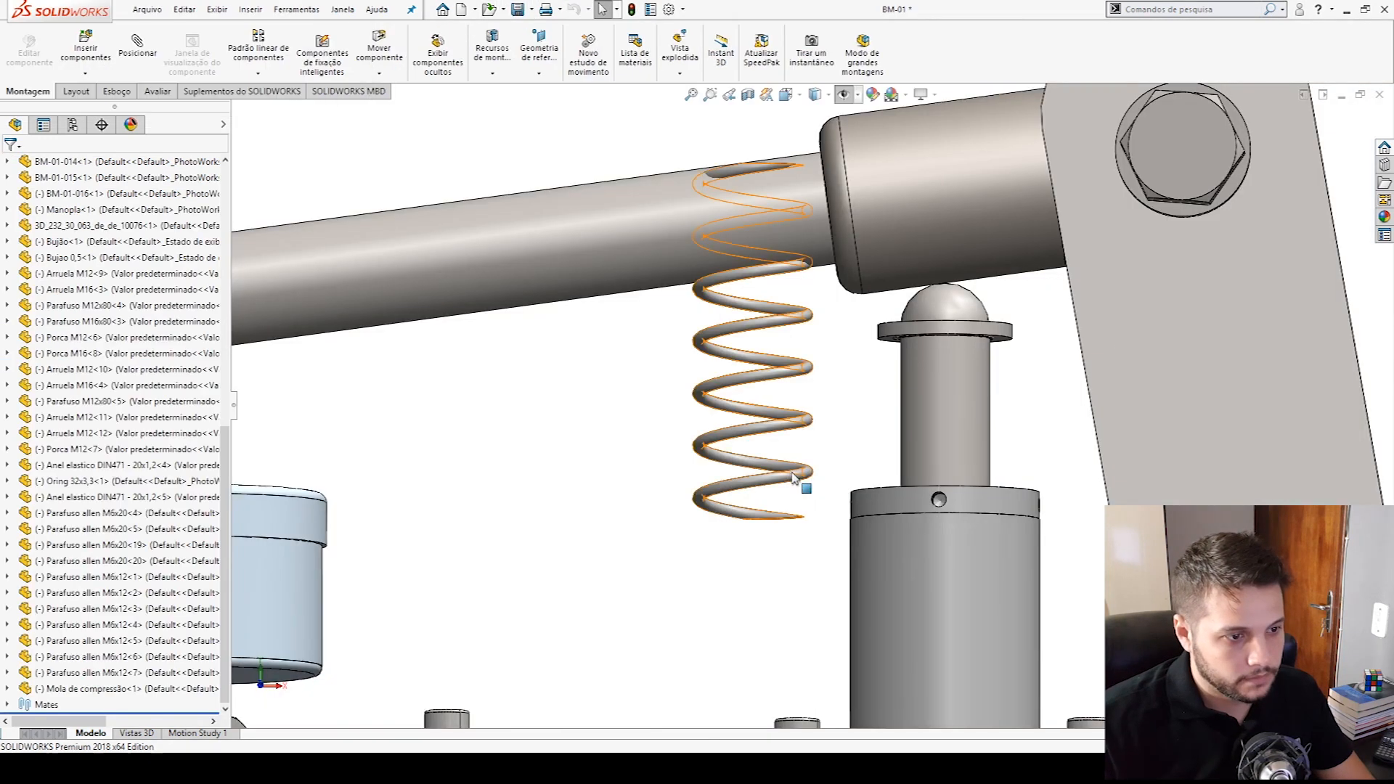
pyautogui.moveTo(791, 471); pyautogui.dragTo(763, 535)
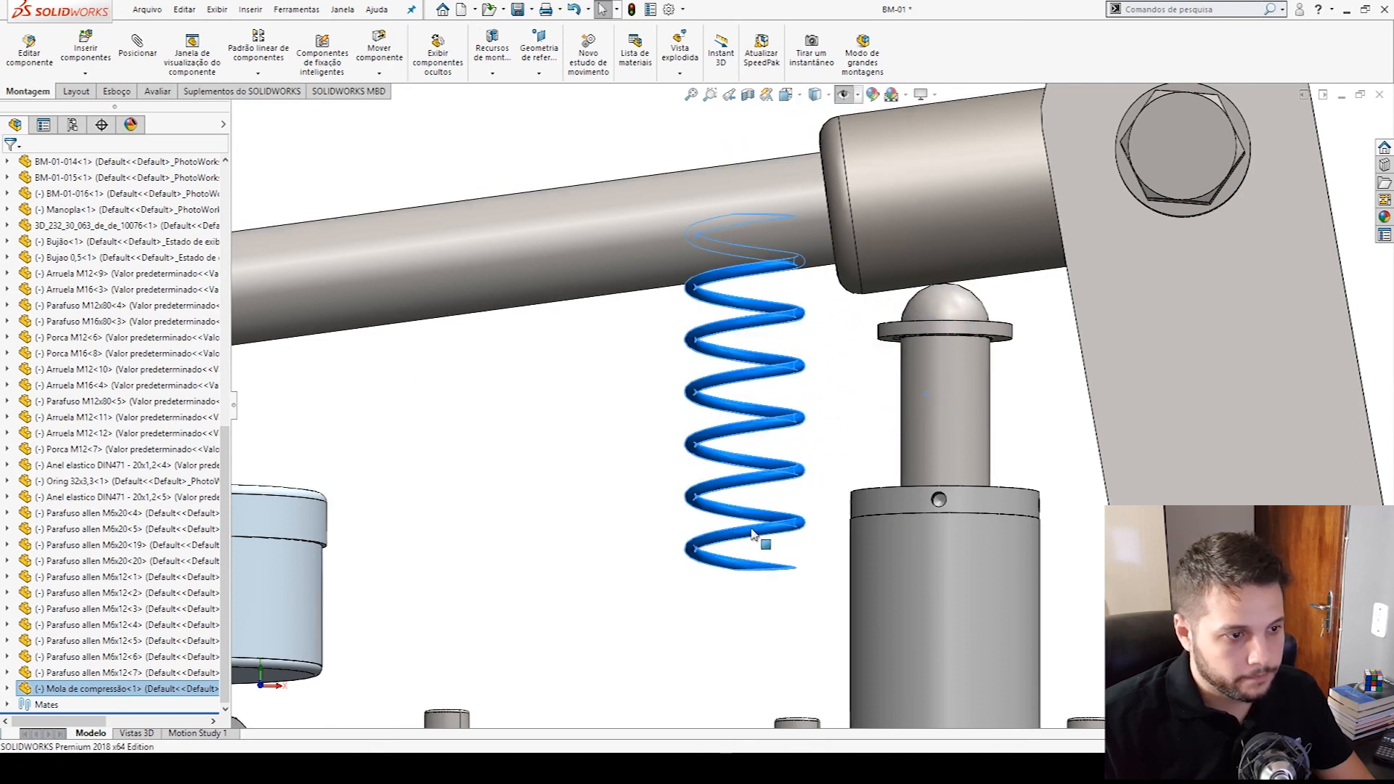
# - Mate the Mola de compressão spring's origin concentric with the cylindrical face of the pump piston rod
pyautogui.click(7, 688)
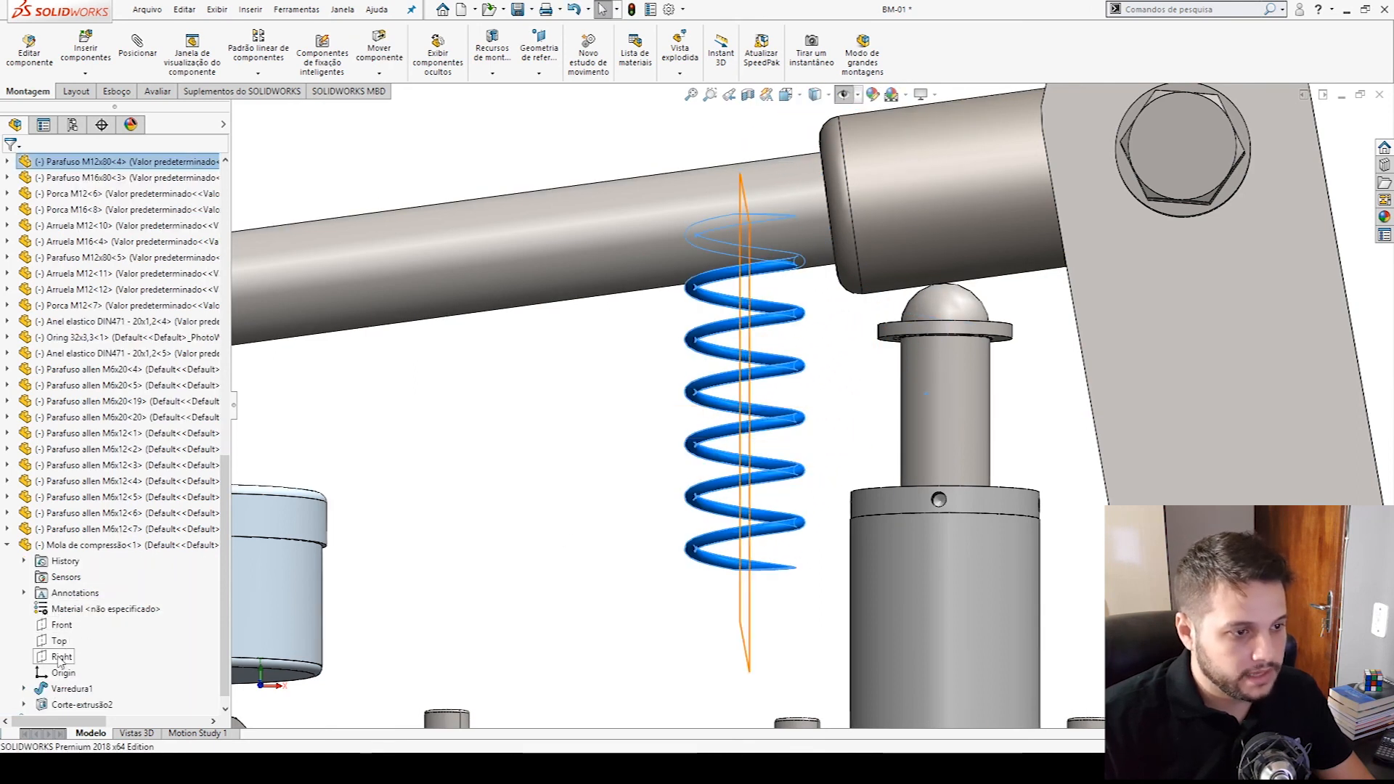
pyautogui.click(24, 688)
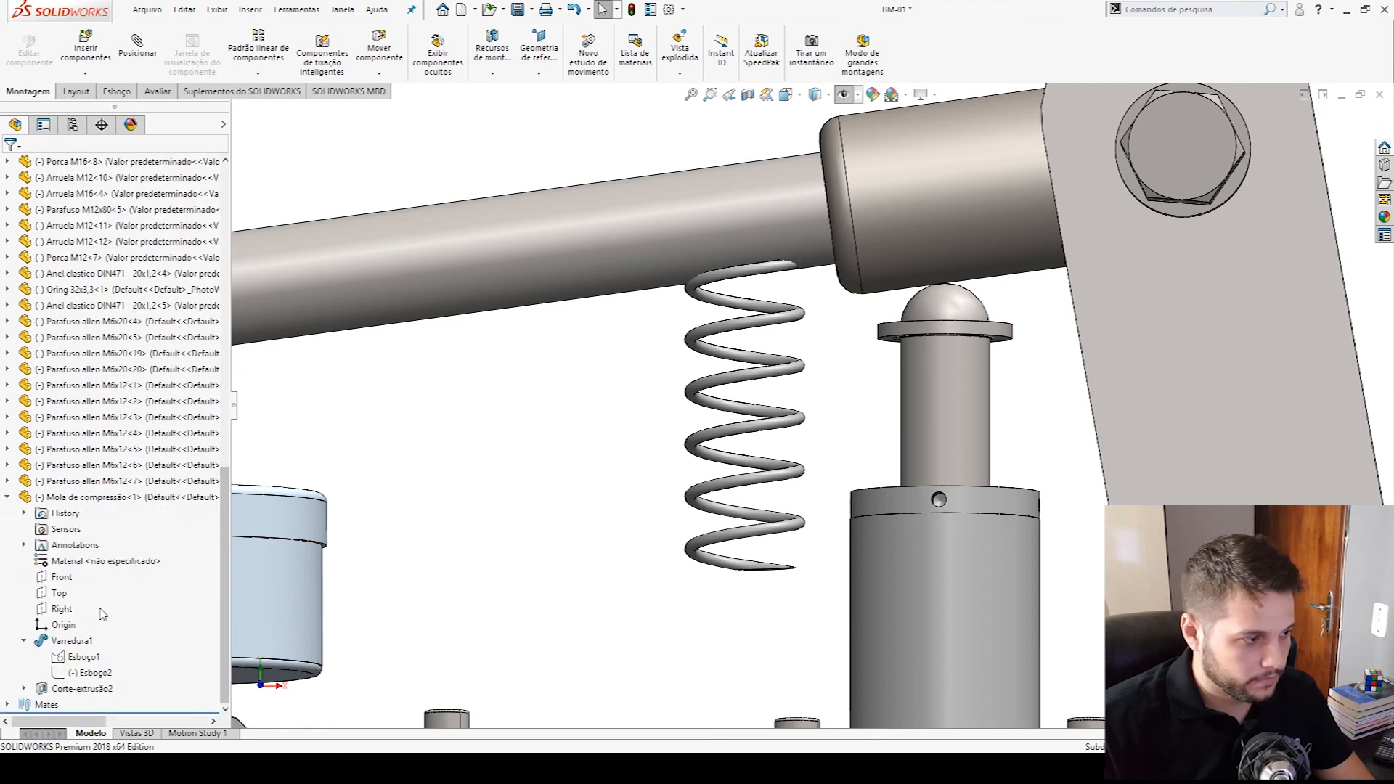
pyautogui.click(63, 624)
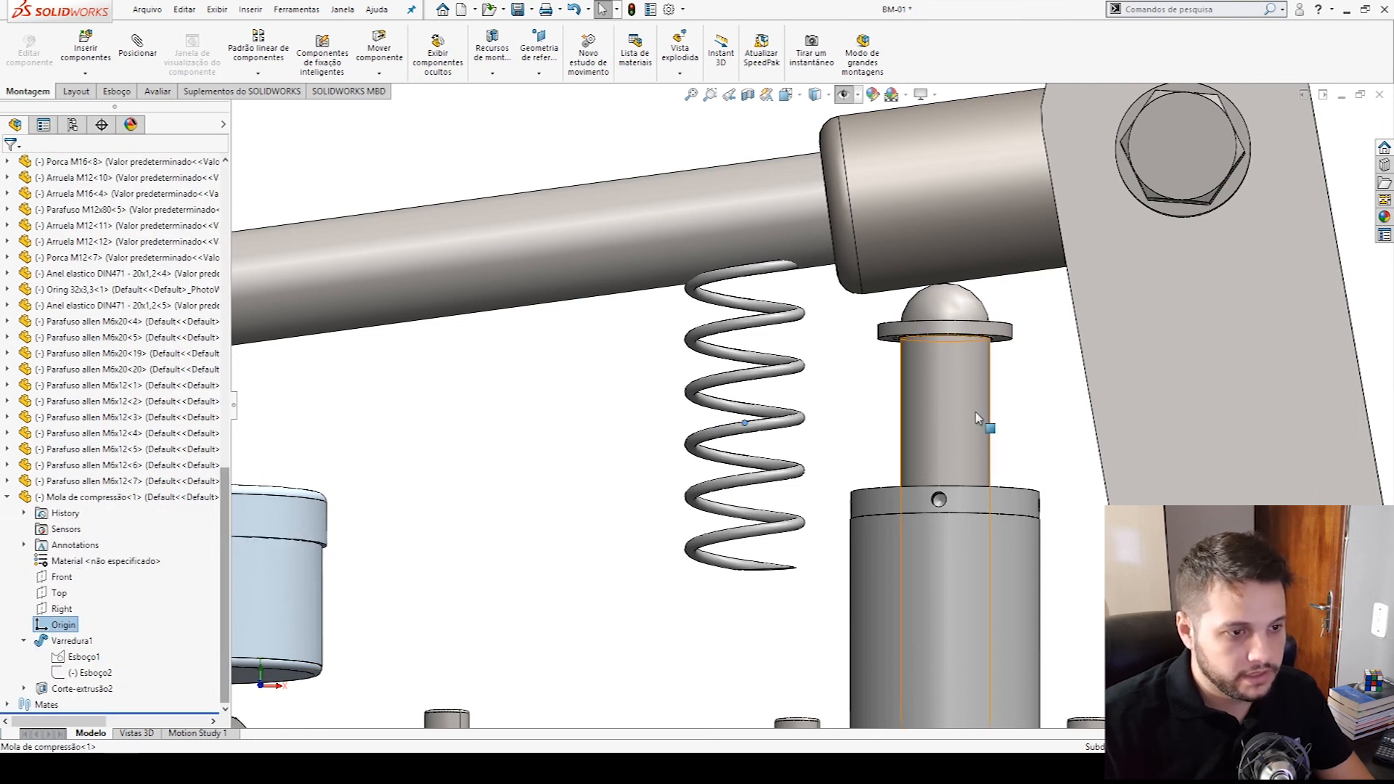
pyautogui.click(973, 370)
pyautogui.click(1022, 384)
pyautogui.click(1015, 447)
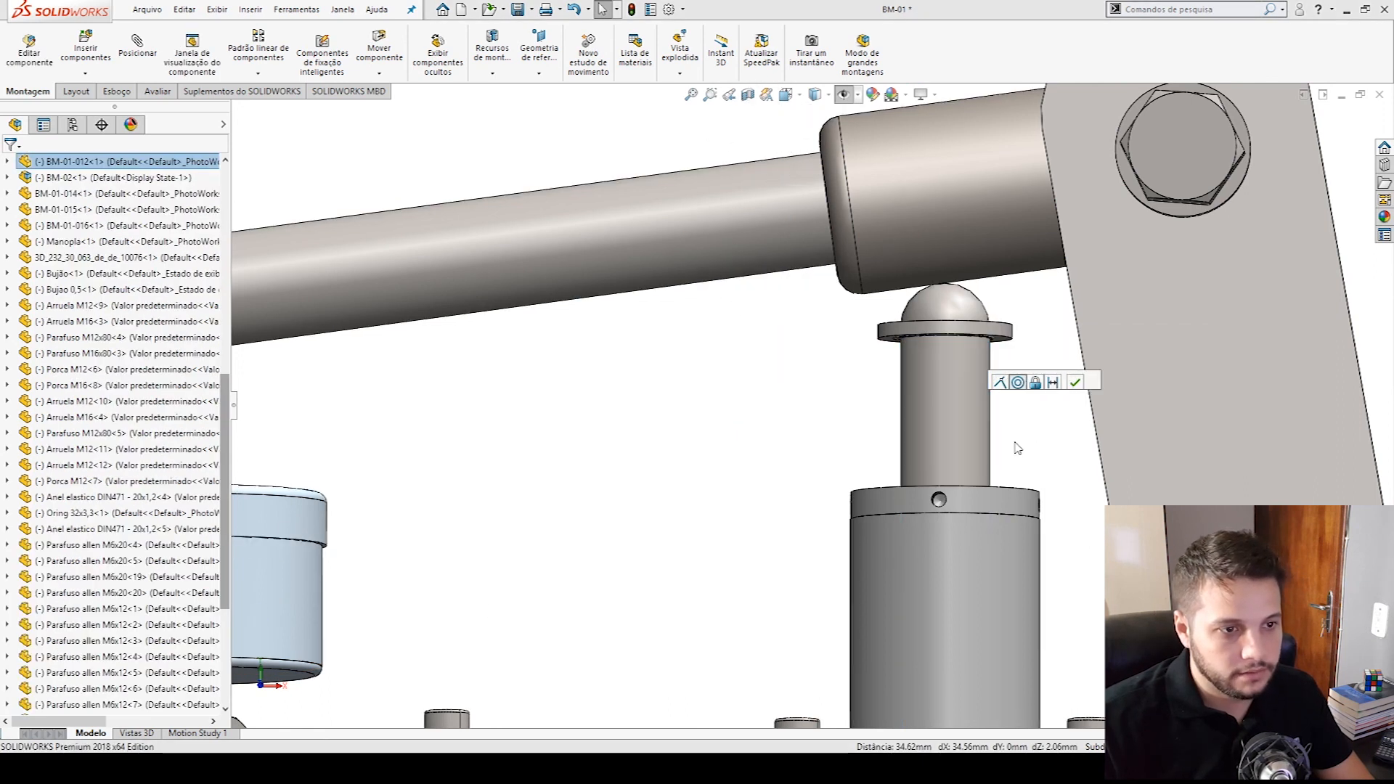
# - Mate the spring's flat lower end face coincident with the top face of the pump cylinder
pyautogui.scroll(8, 886, 421)
pyautogui.scroll(-10, 856, 263)
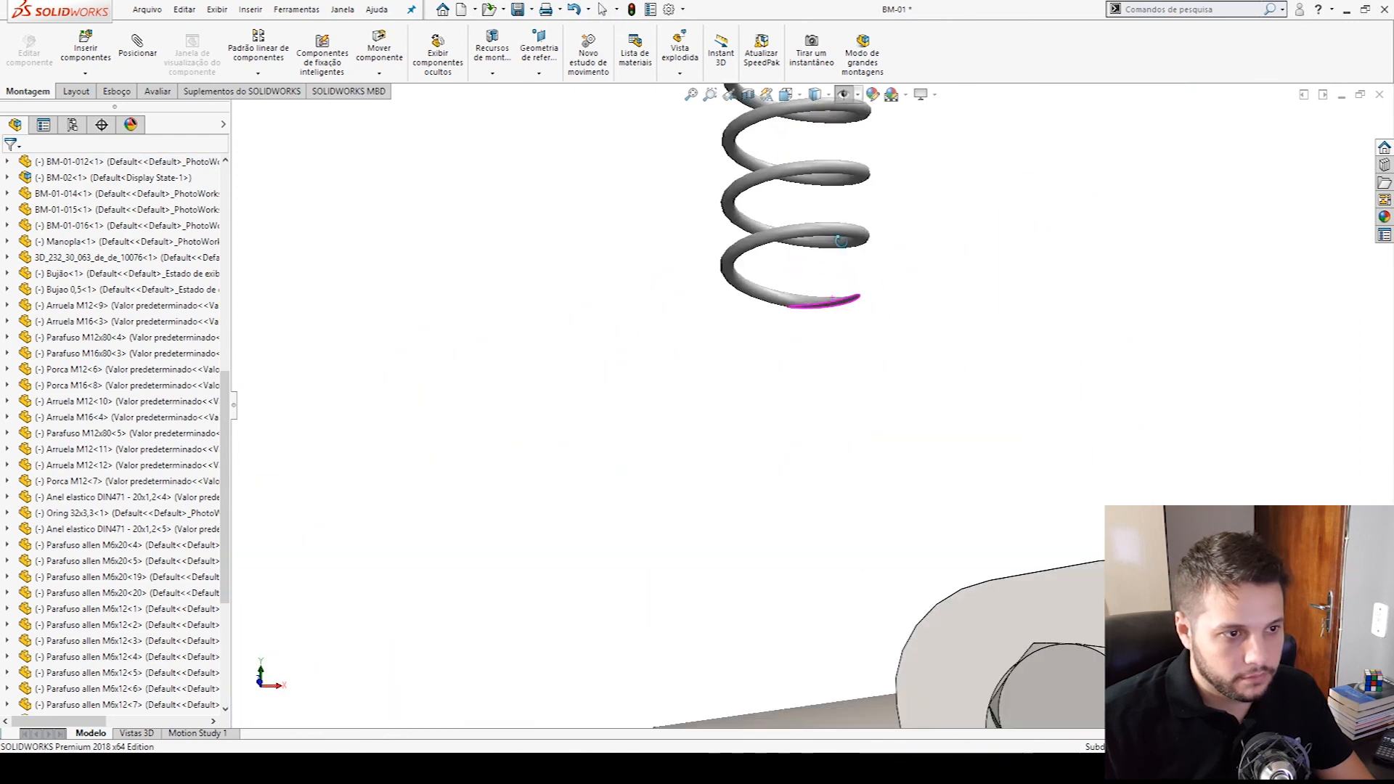
pyautogui.click(852, 318)
pyautogui.scroll(6, 898, 434)
pyautogui.scroll(-10, 835, 535)
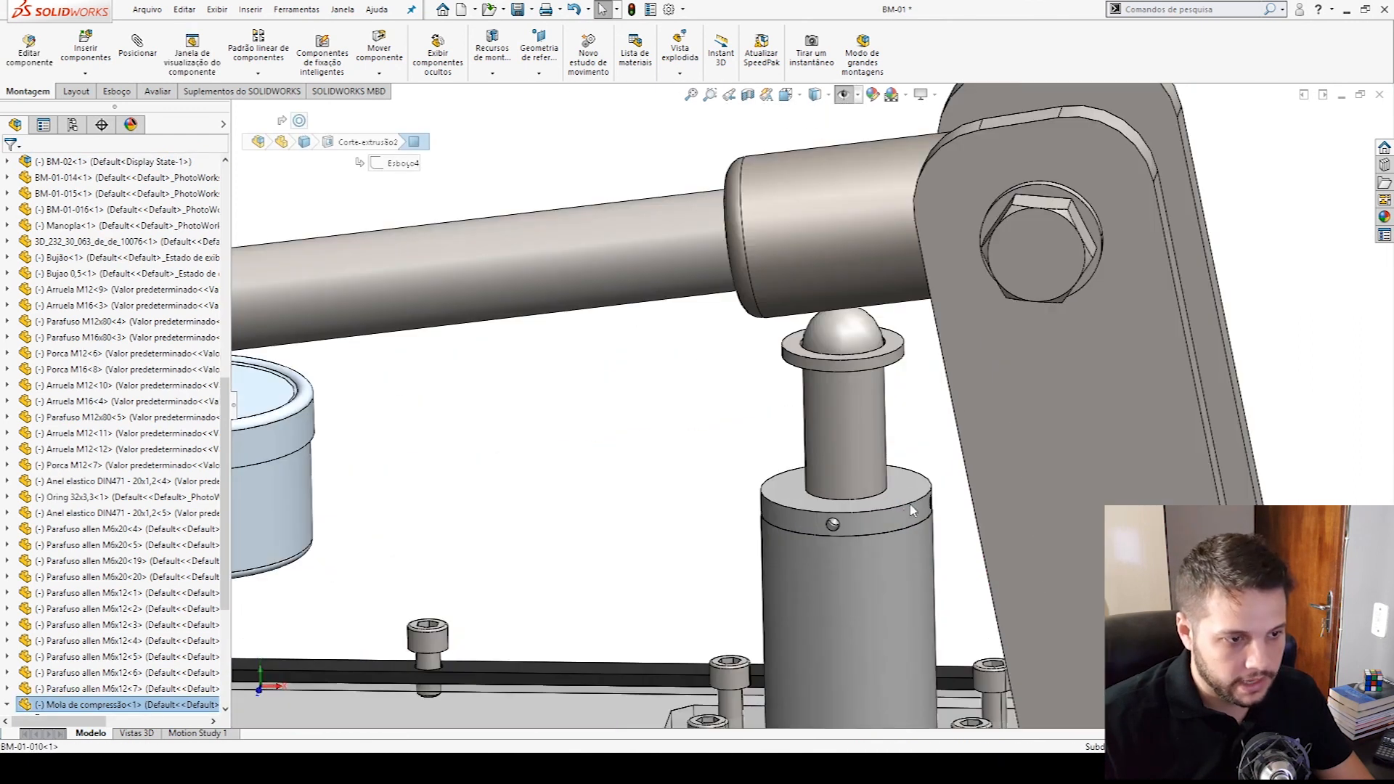
pyautogui.keyDown('ctrl'); pyautogui.click(911, 492); pyautogui.keyUp('ctrl')
pyautogui.click(958, 482)
# - Swing the pump's lever up to its raised position so the piston extends
pyautogui.scroll(10, 833, 367)
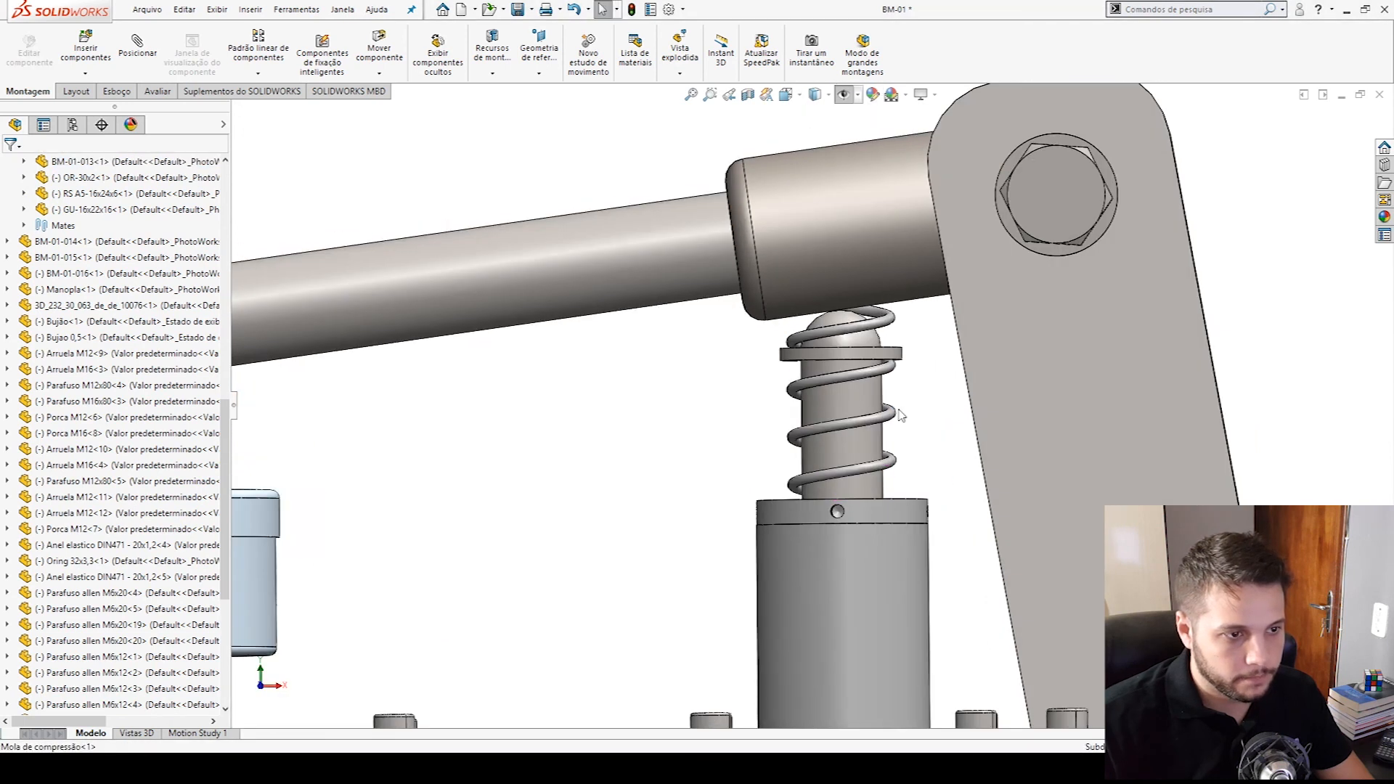
pyautogui.moveTo(833, 367); pyautogui.dragTo(763, 211)
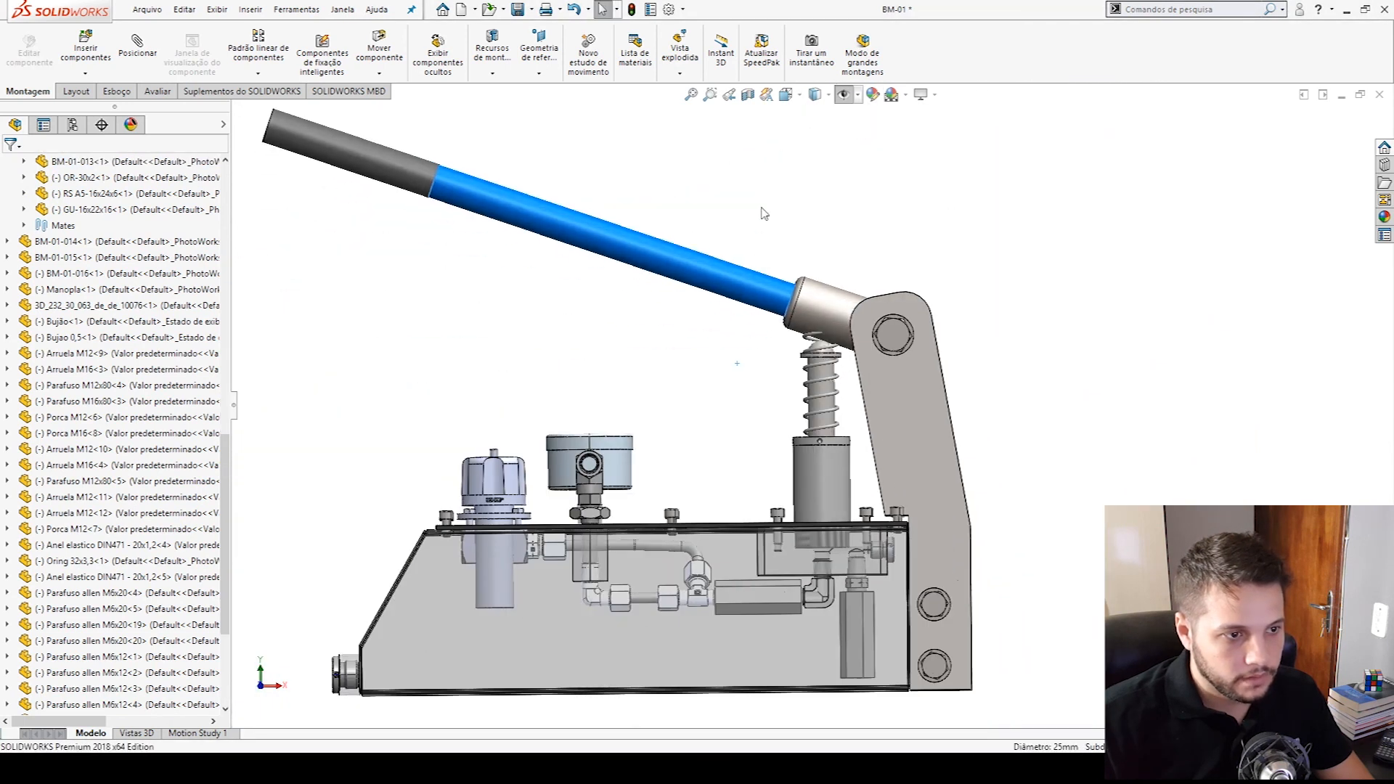
pyautogui.scroll(-8, 812, 330)
# - Edit the spring part in the context of the assembly and open its sweep path sketch, Esboço2
pyautogui.click(813, 395)
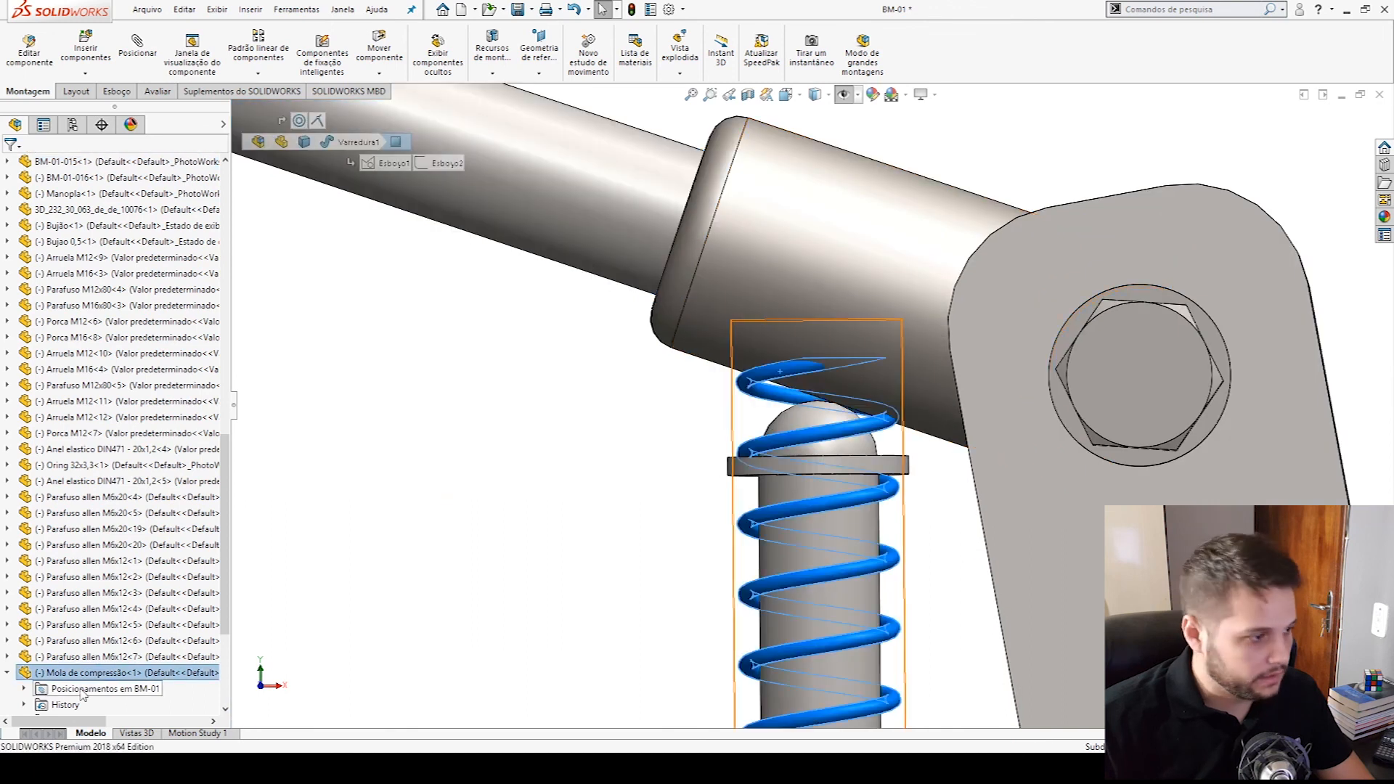
pyautogui.rightClick(40, 477)
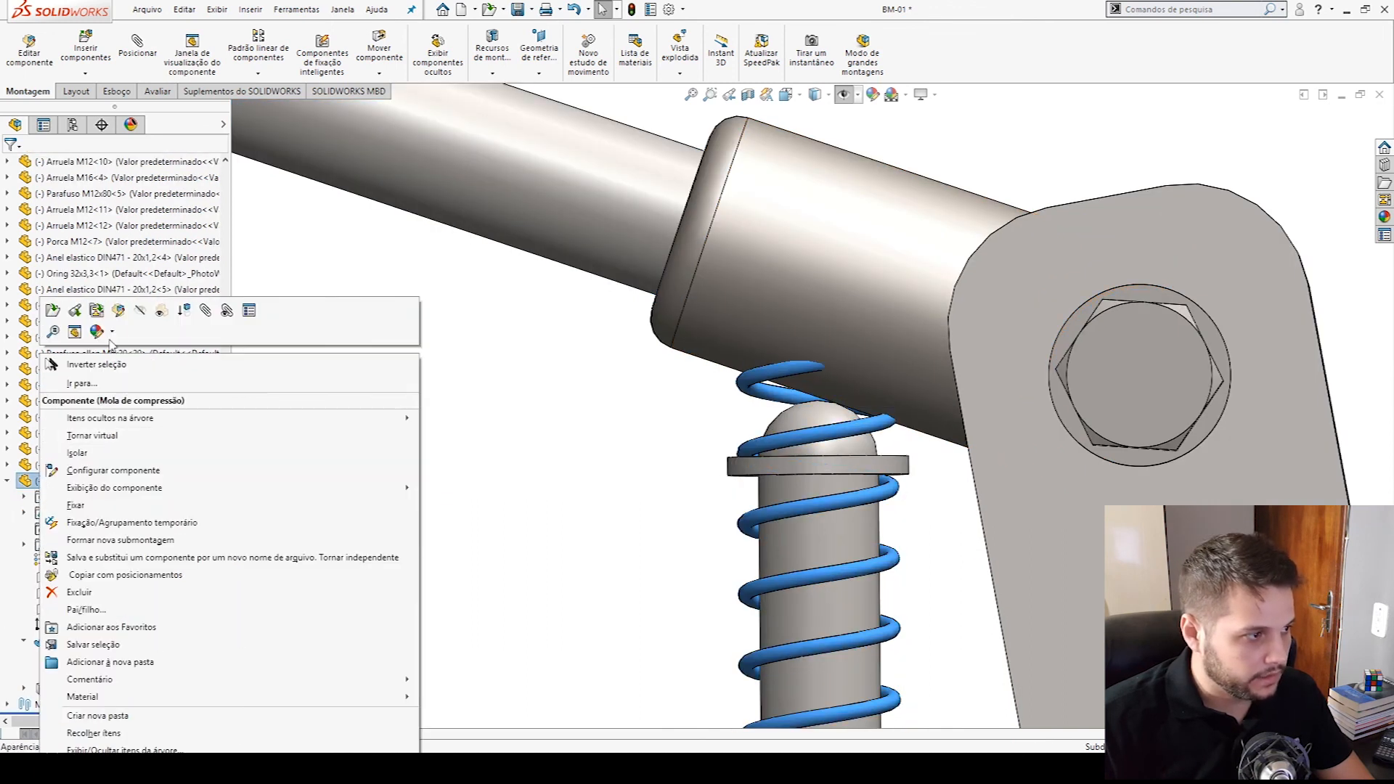
pyautogui.click(126, 314)
pyautogui.click(83, 672)
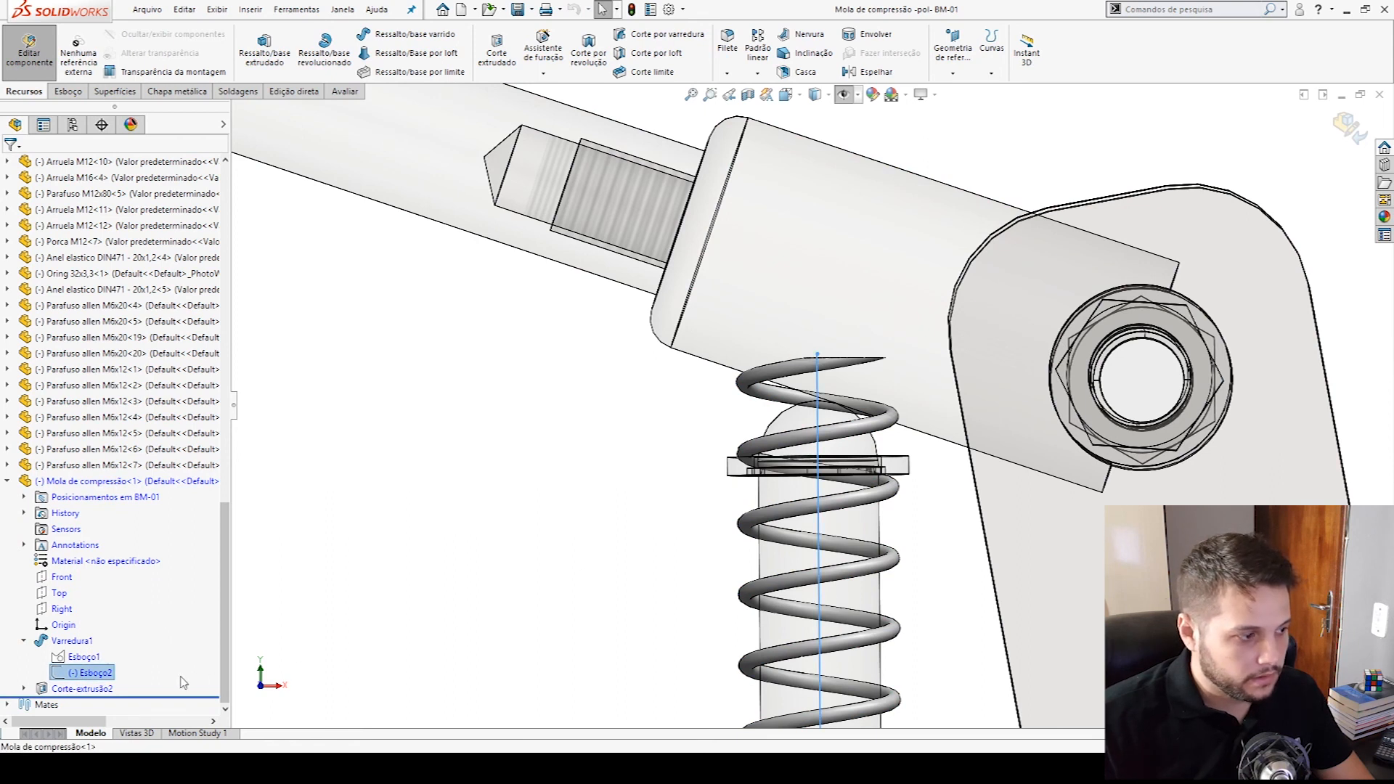
pyautogui.rightClick(98, 672)
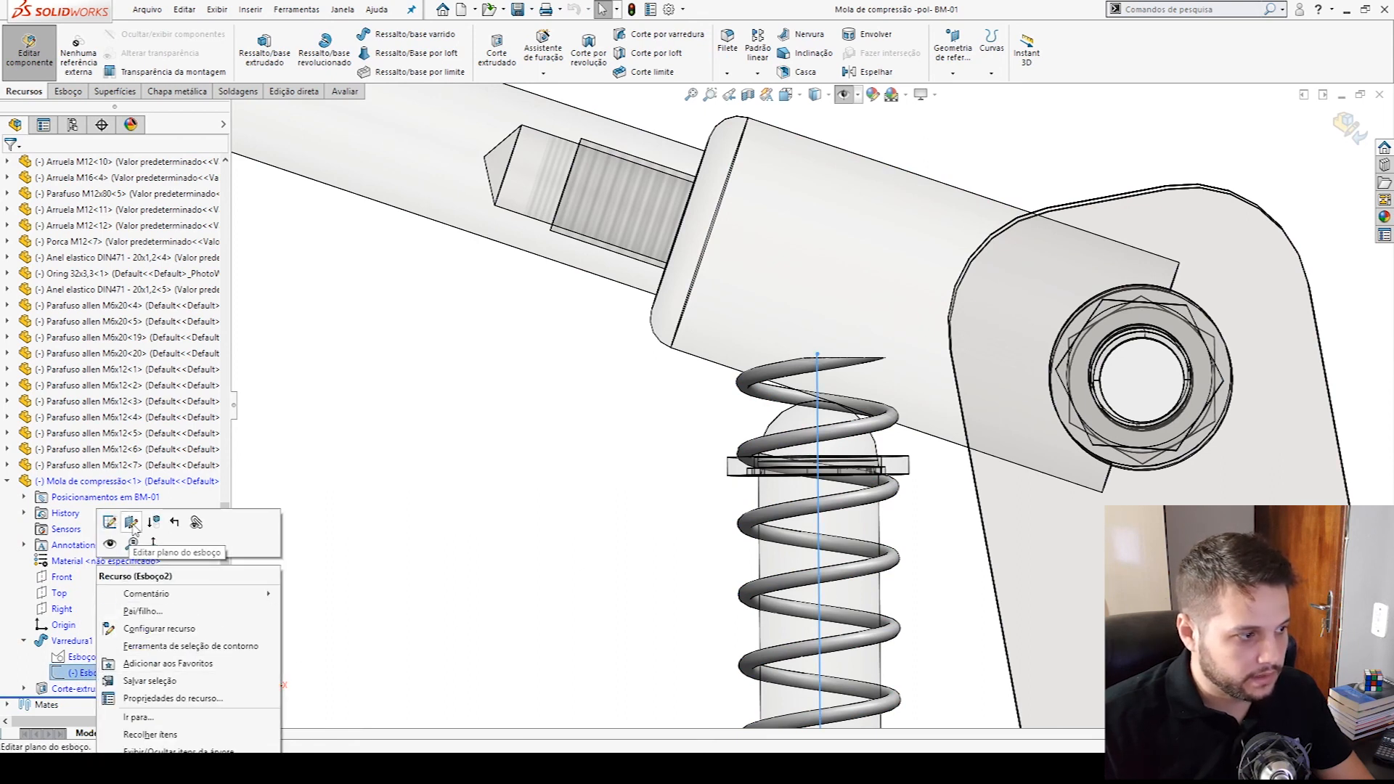
pyautogui.click(109, 522)
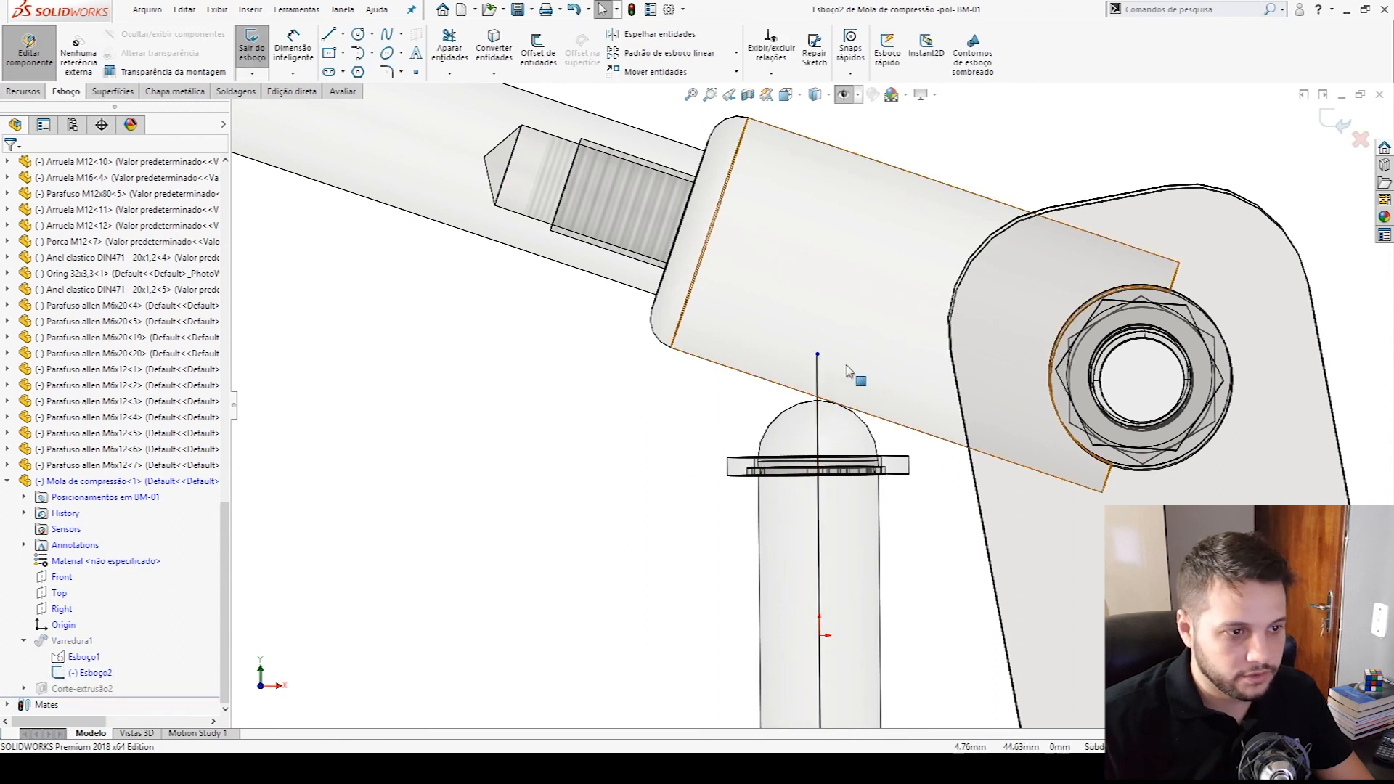
# - Make the path line's upper endpoint coincident with the underside of the BM-01-016 collar, and finish editing the sketch and the spring part
pyautogui.moveTo(817, 354); pyautogui.dragTo(814, 502)
pyautogui.scroll(-5, 787, 501)
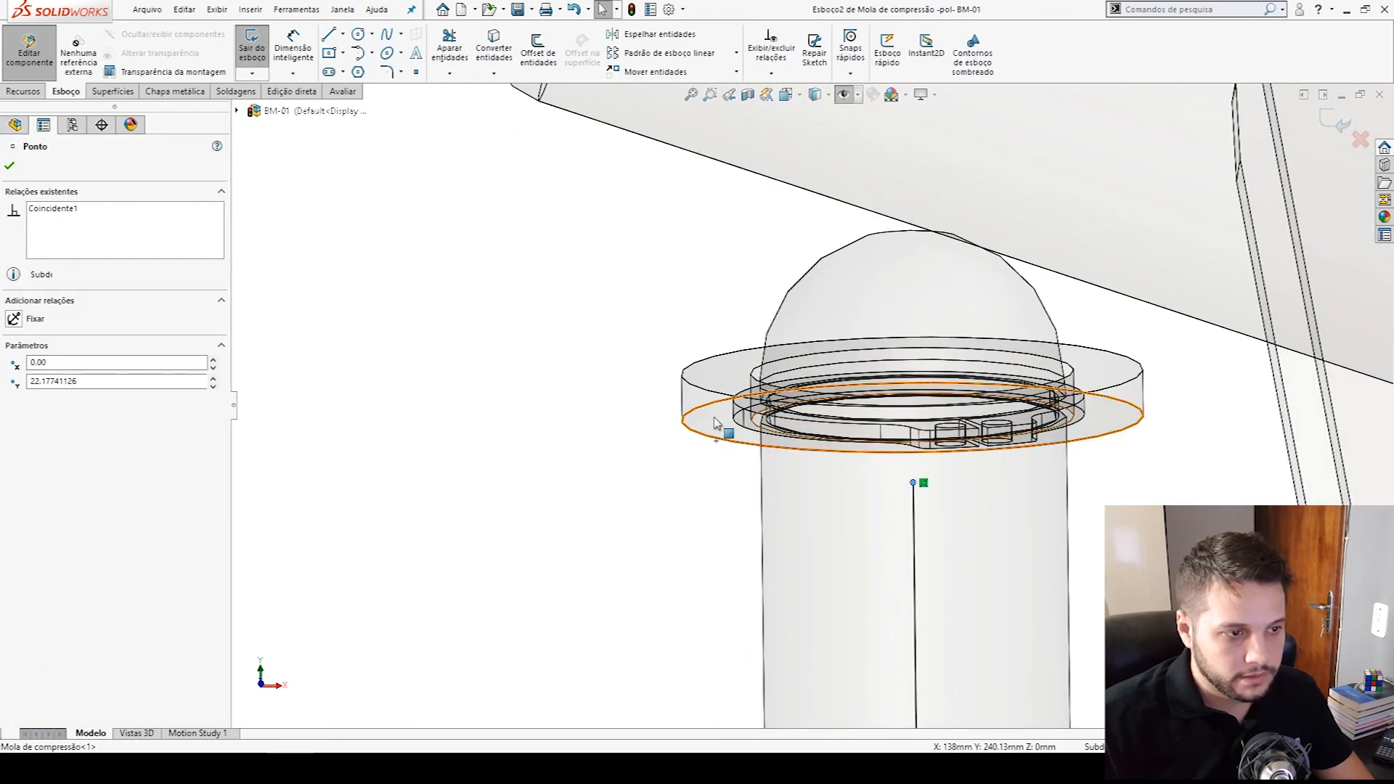
pyautogui.keyDown('ctrl'); pyautogui.click(714, 423); pyautogui.keyUp('ctrl')
pyautogui.click(14, 418)
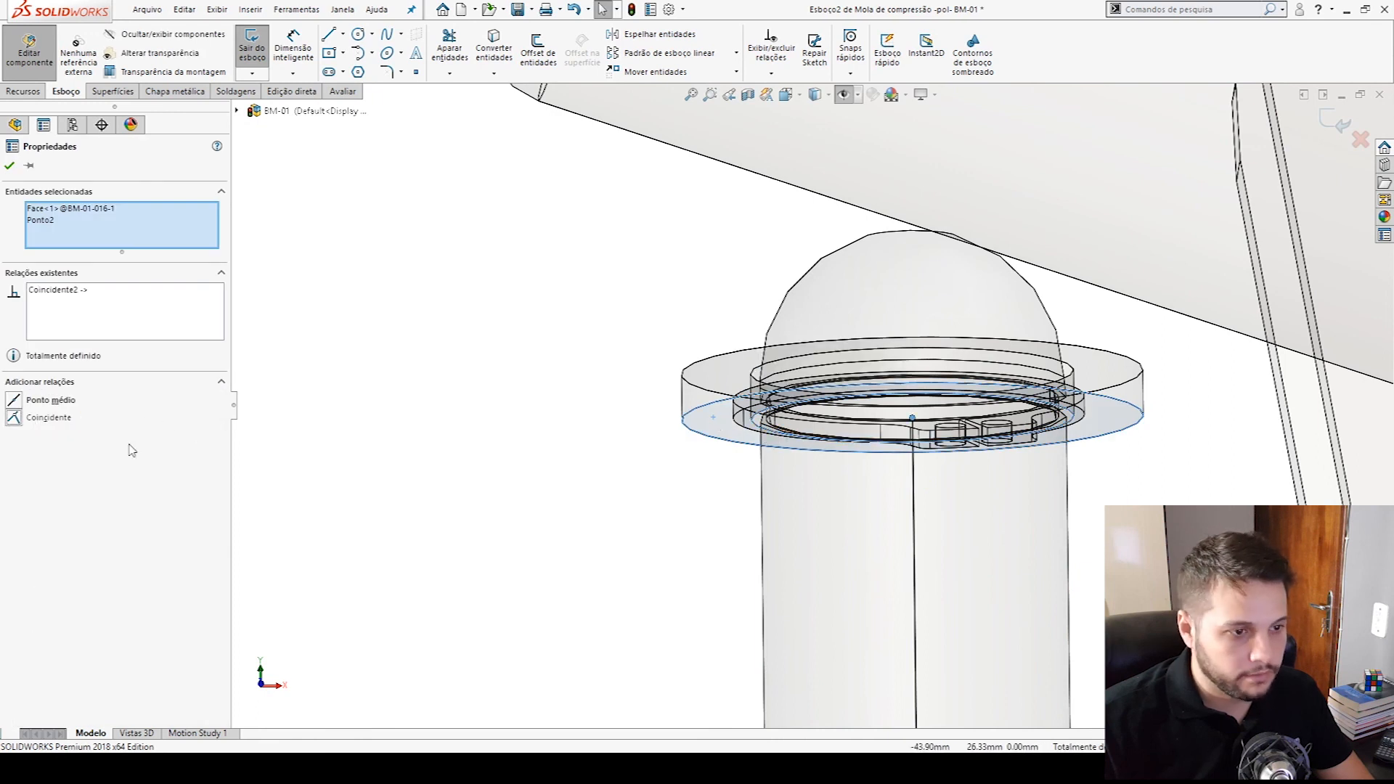
pyautogui.click(579, 550)
pyautogui.scroll(6, 1339, 200)
pyautogui.click(1339, 122)
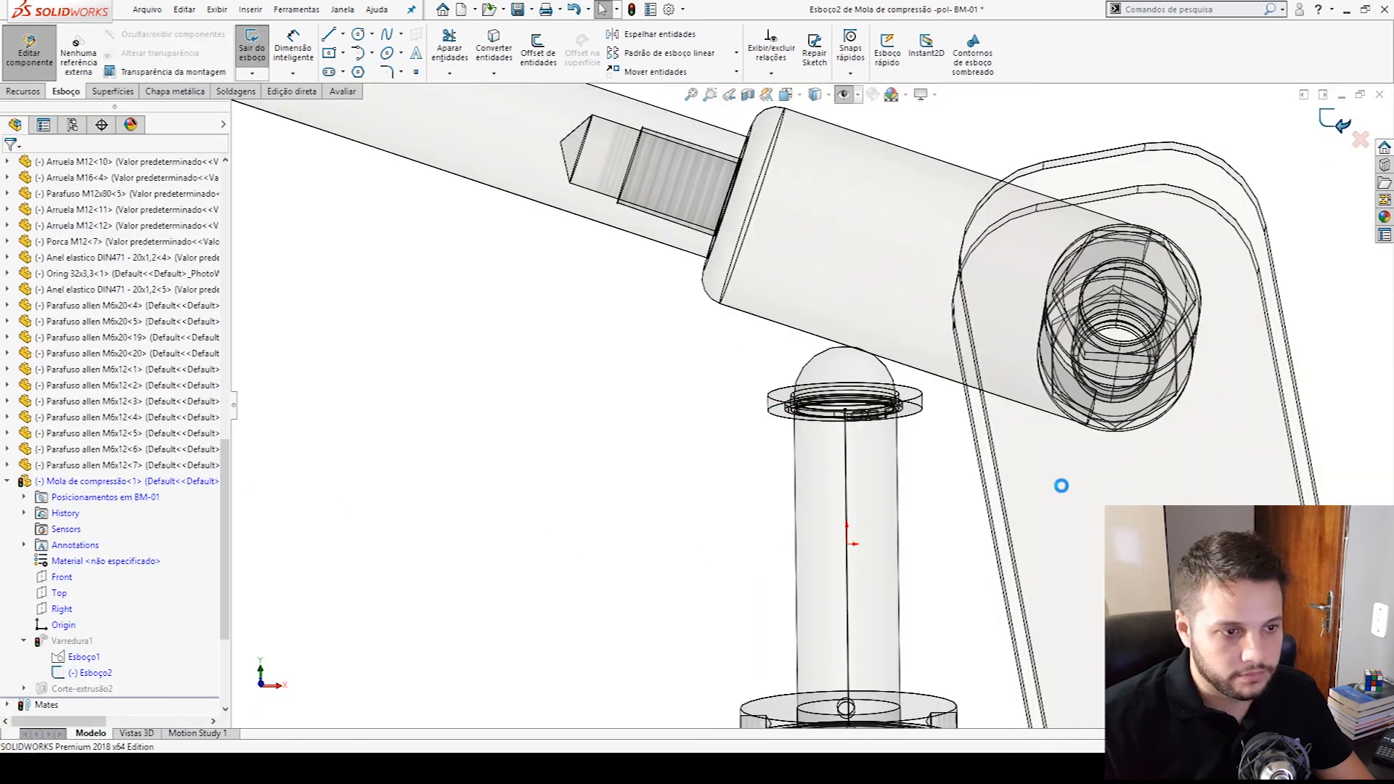
pyautogui.scroll(4, 929, 469)
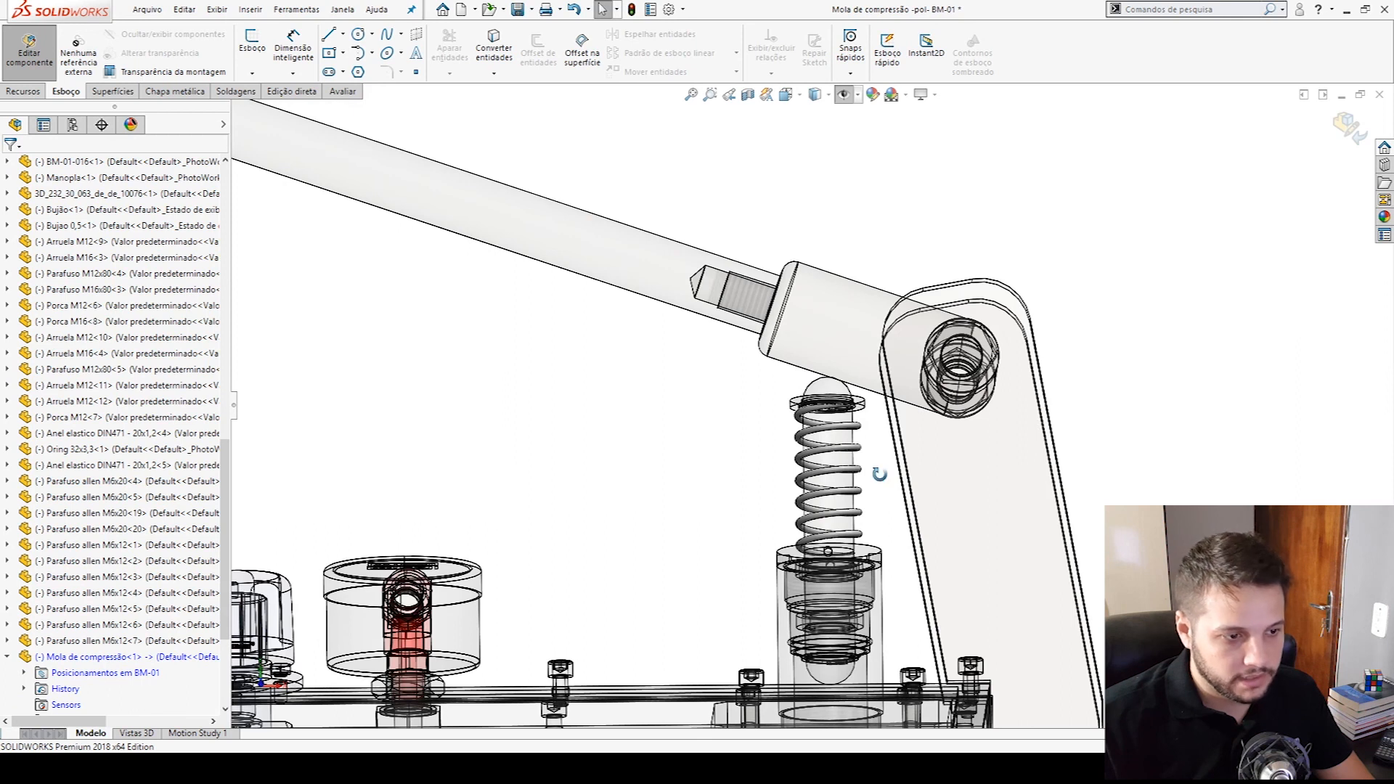
pyautogui.click(1347, 125)
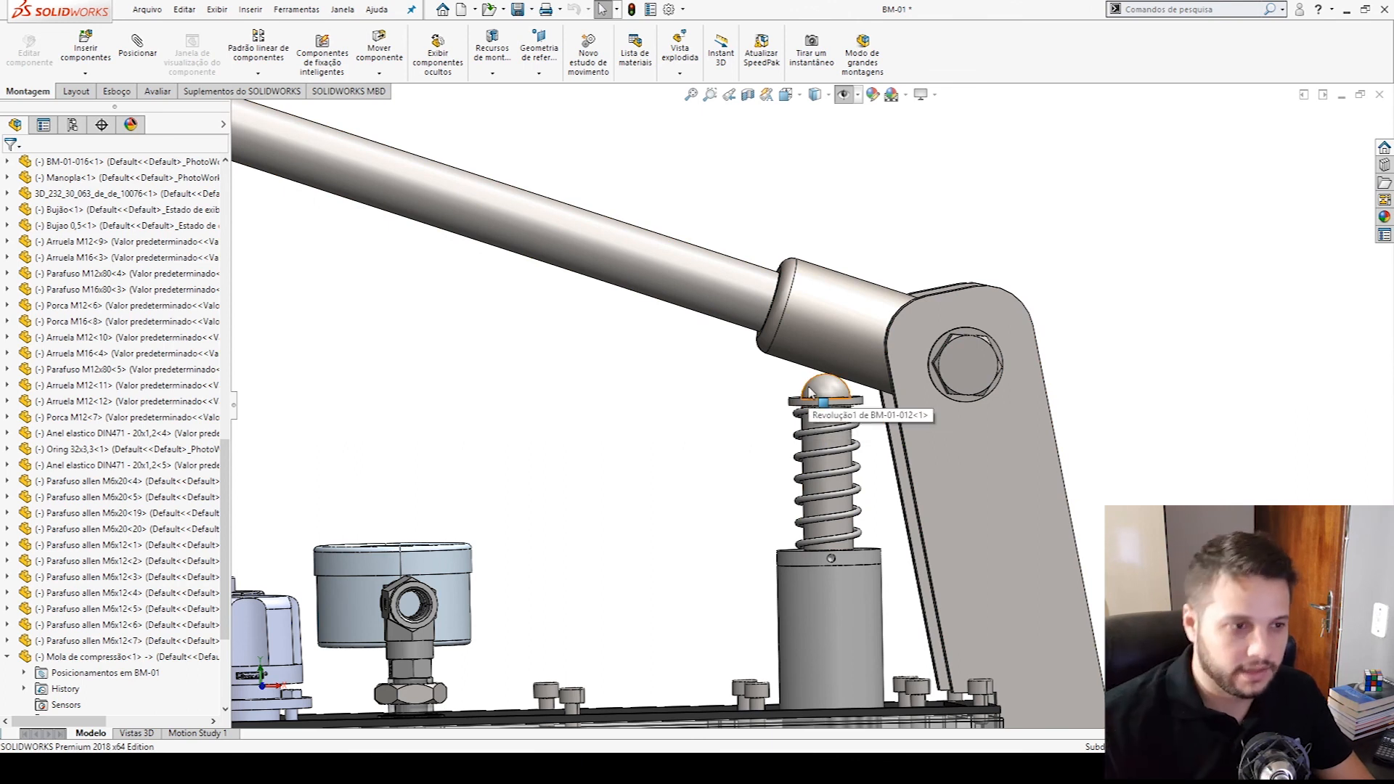
# - Lower the pump lever to push the piston down, and rebuild the assembly to compress the spring
pyautogui.moveTo(722, 280); pyautogui.dragTo(774, 510)
pyautogui.hotkey('ctrl', 'b')
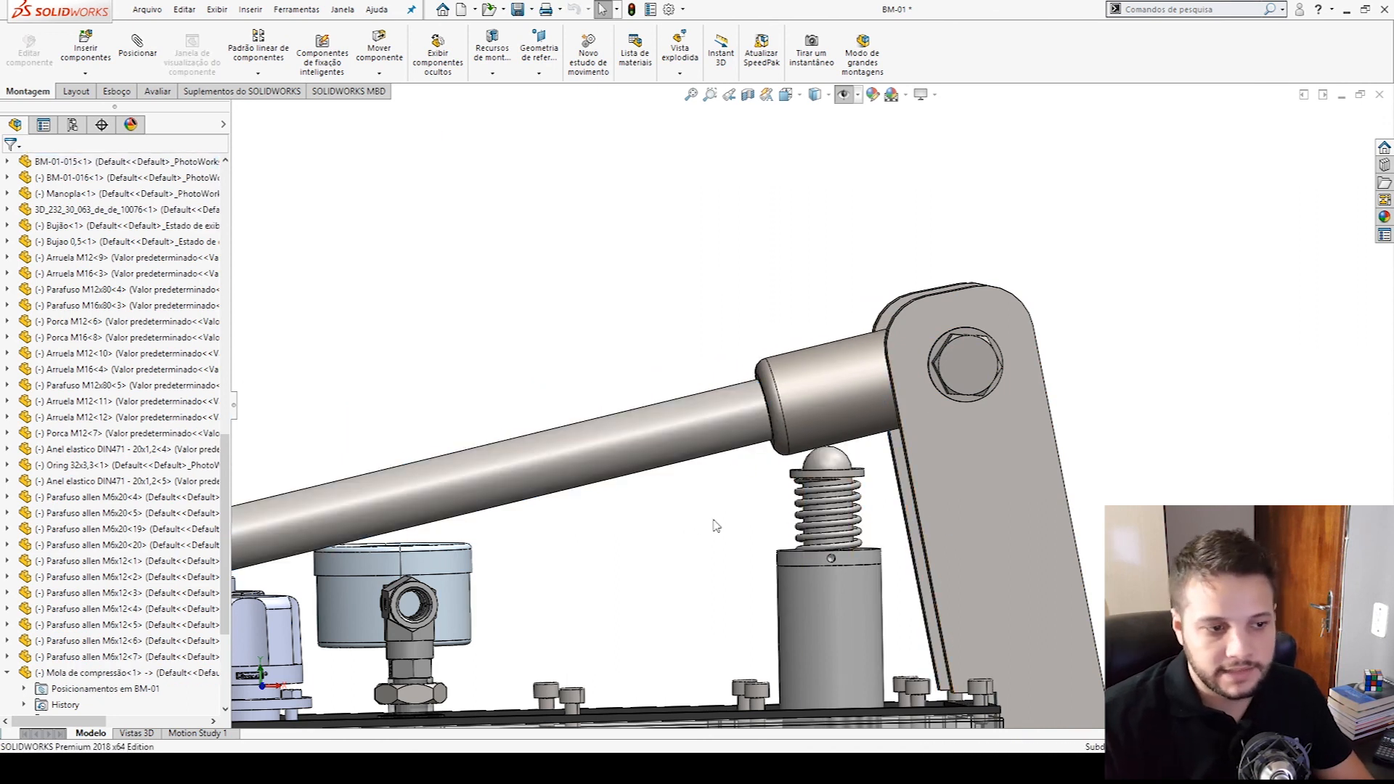
# - Switch to PowerPoint to examine the helical spring slides up to the number of active coils, and bring up the Excel spring calculation workbook
pyautogui.scroll(-5, 839, 470)
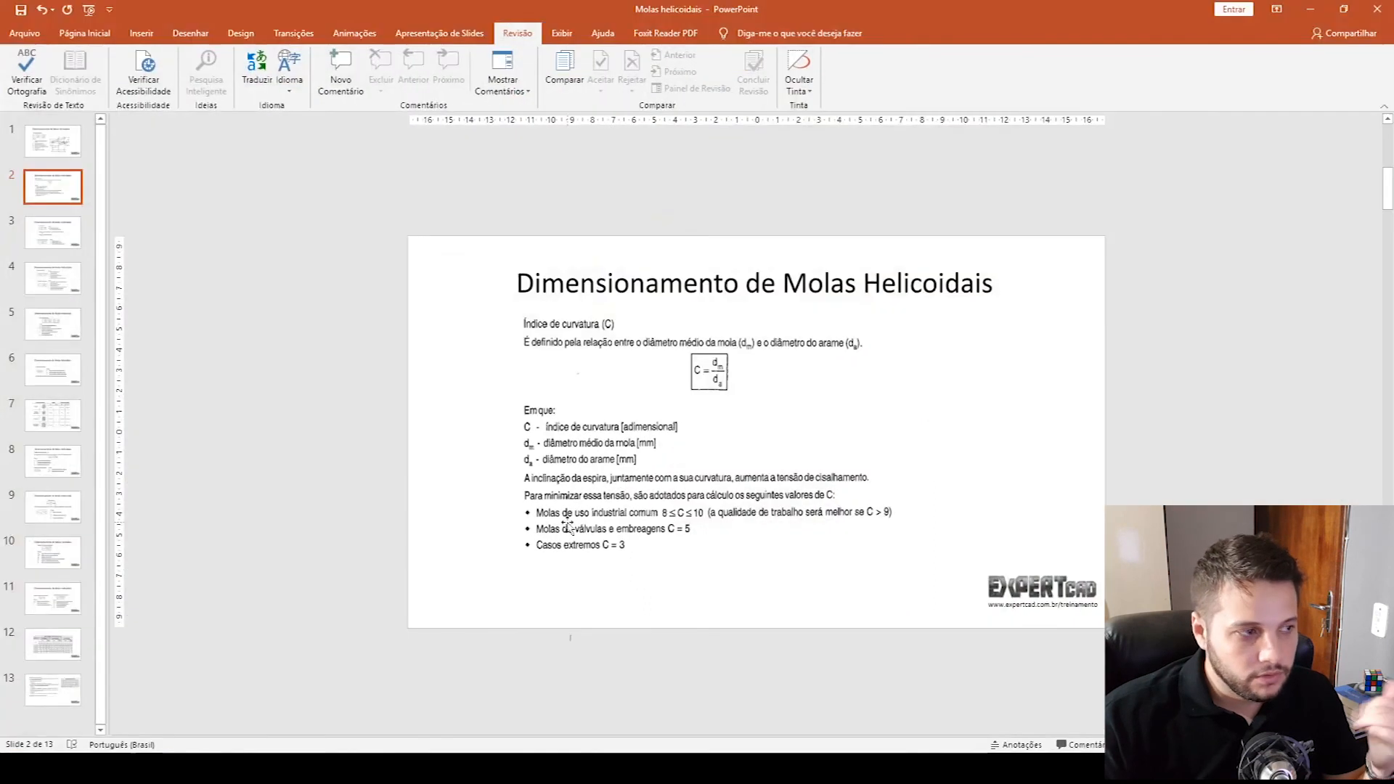
pyautogui.scroll(-3, 116, 305)
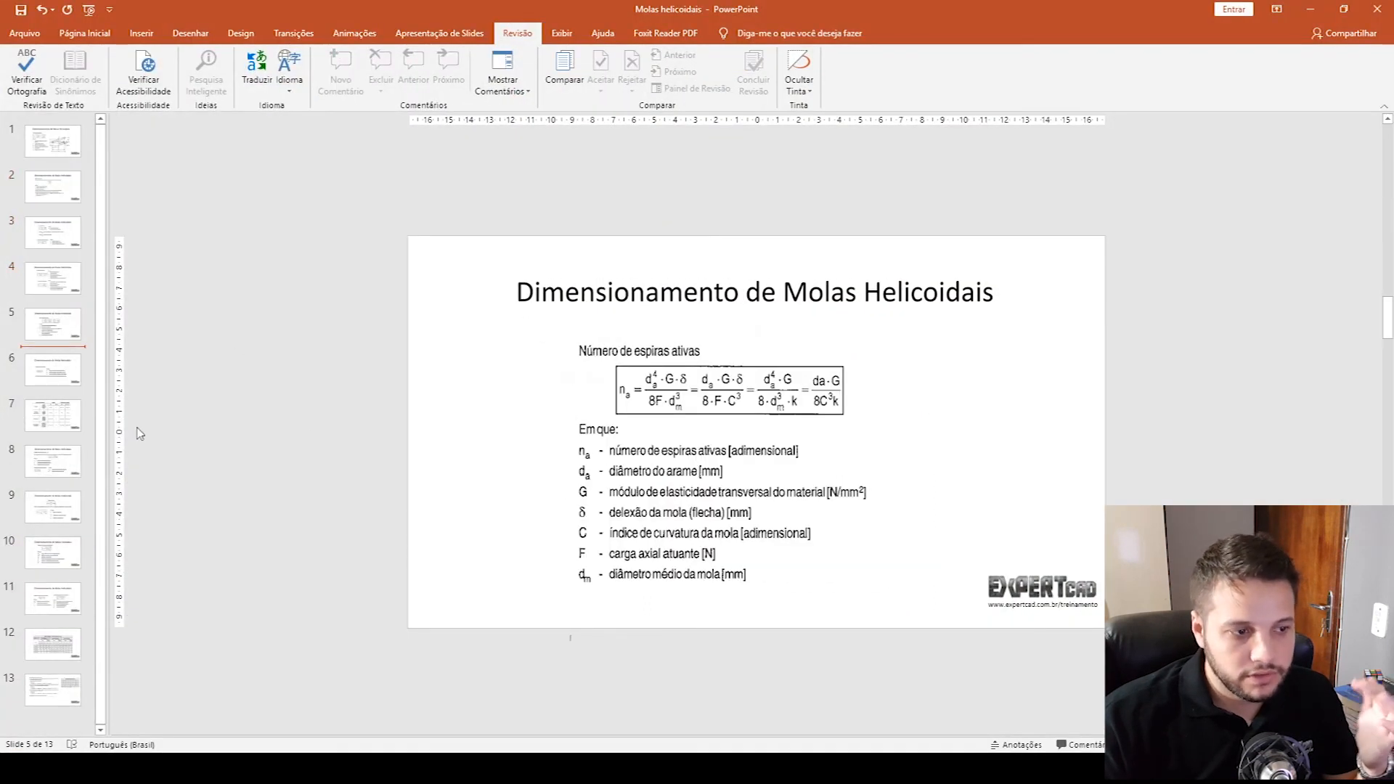
pyautogui.hotkey('alt', 'Tab')
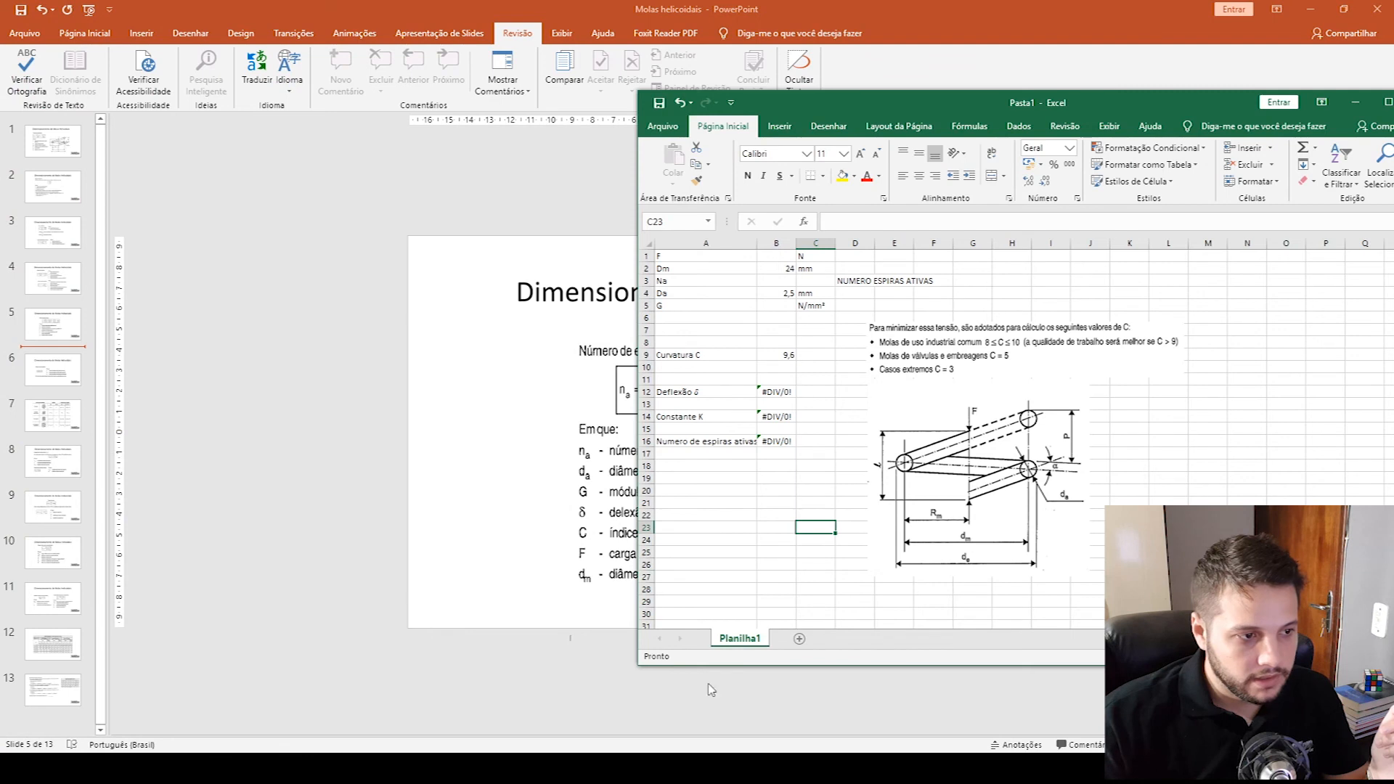